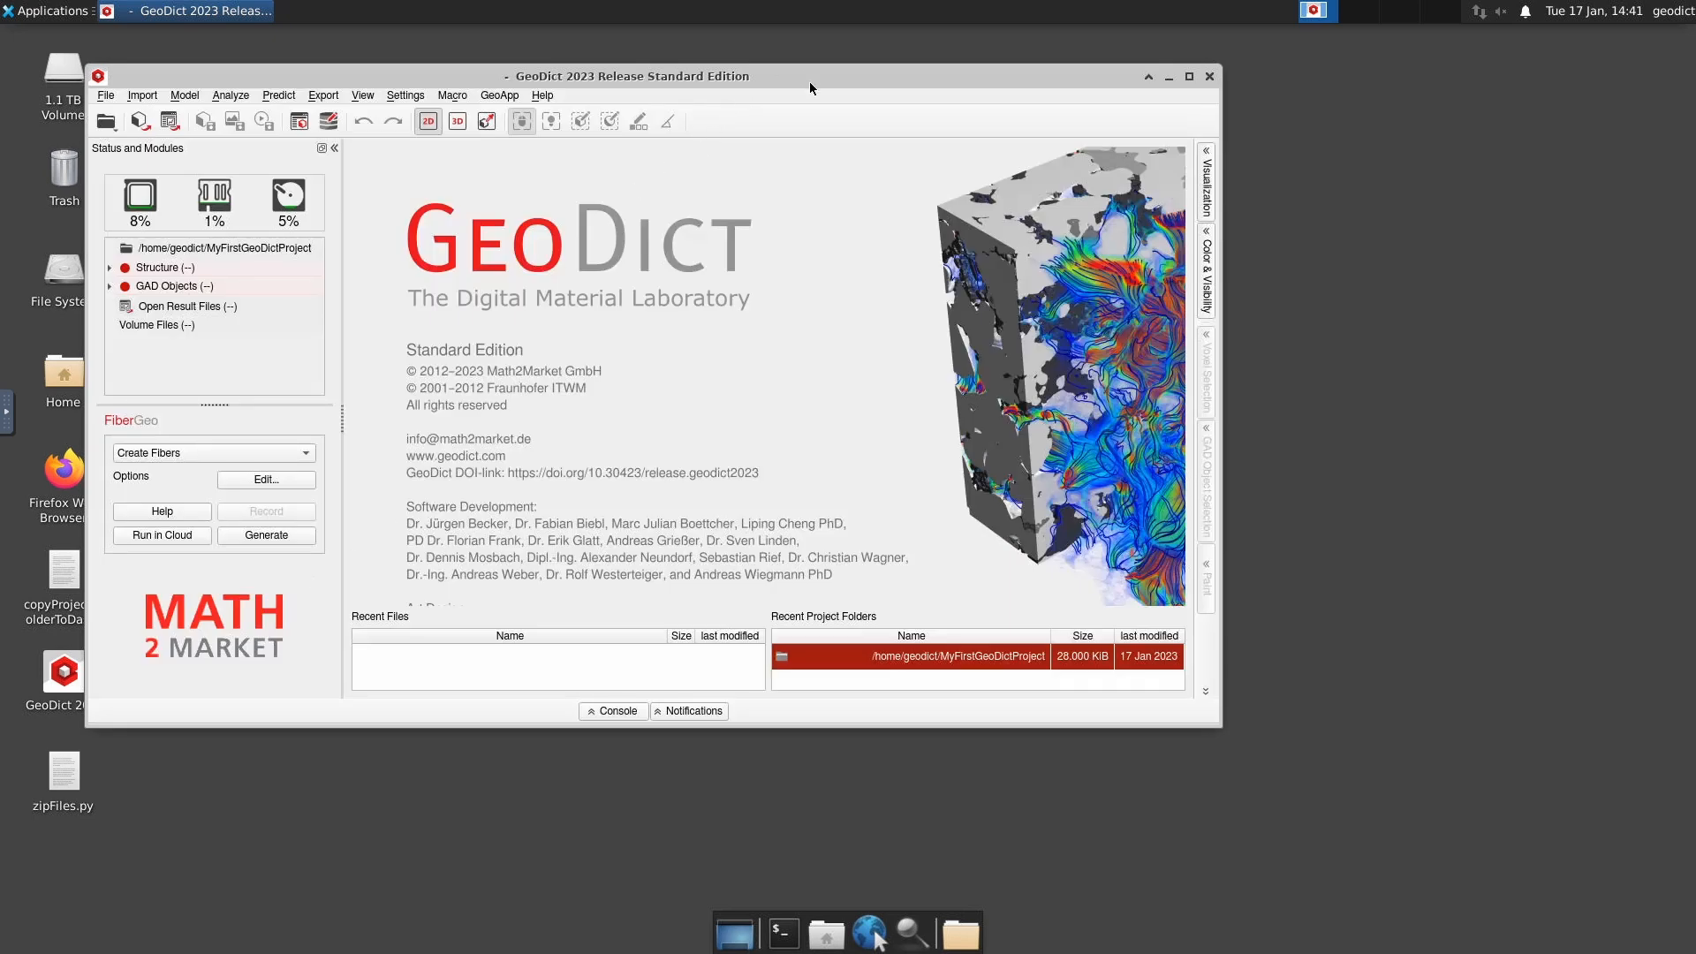
# - Maximize the window and set the project folder to Workshop Materials 2023/WS Image Processing and Analysis/ProjectFolder
pyautogui.moveTo(809, 87); pyautogui.dragTo(937, 107)
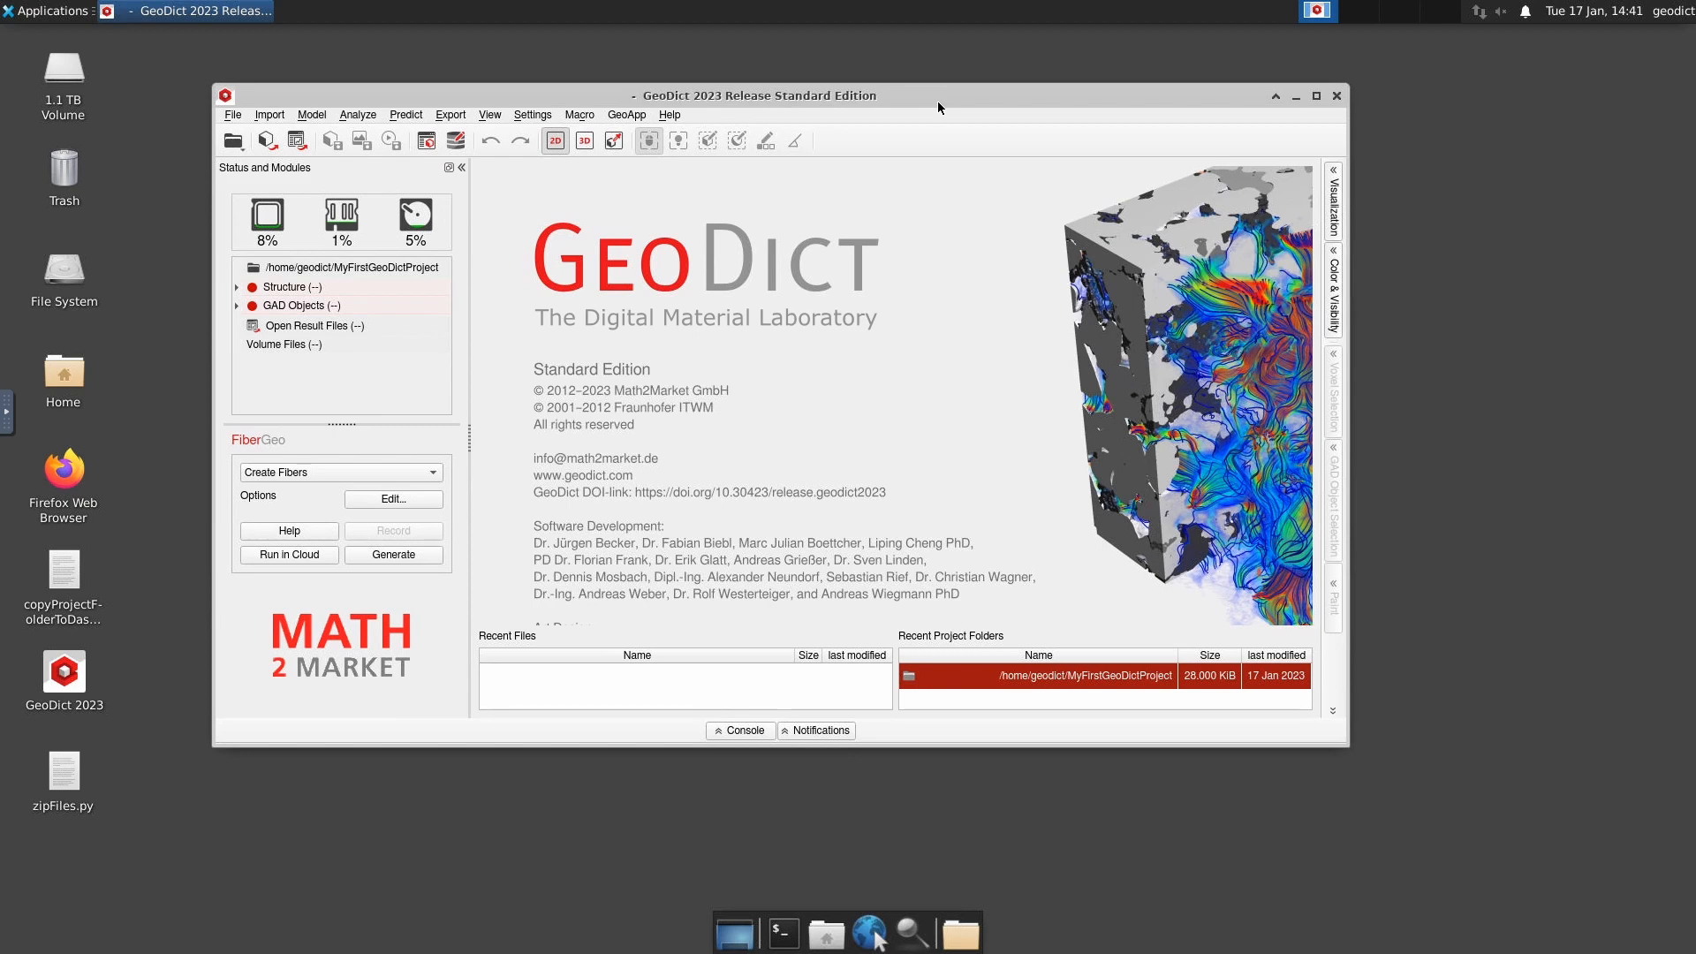
pyautogui.doubleClick(937, 102)
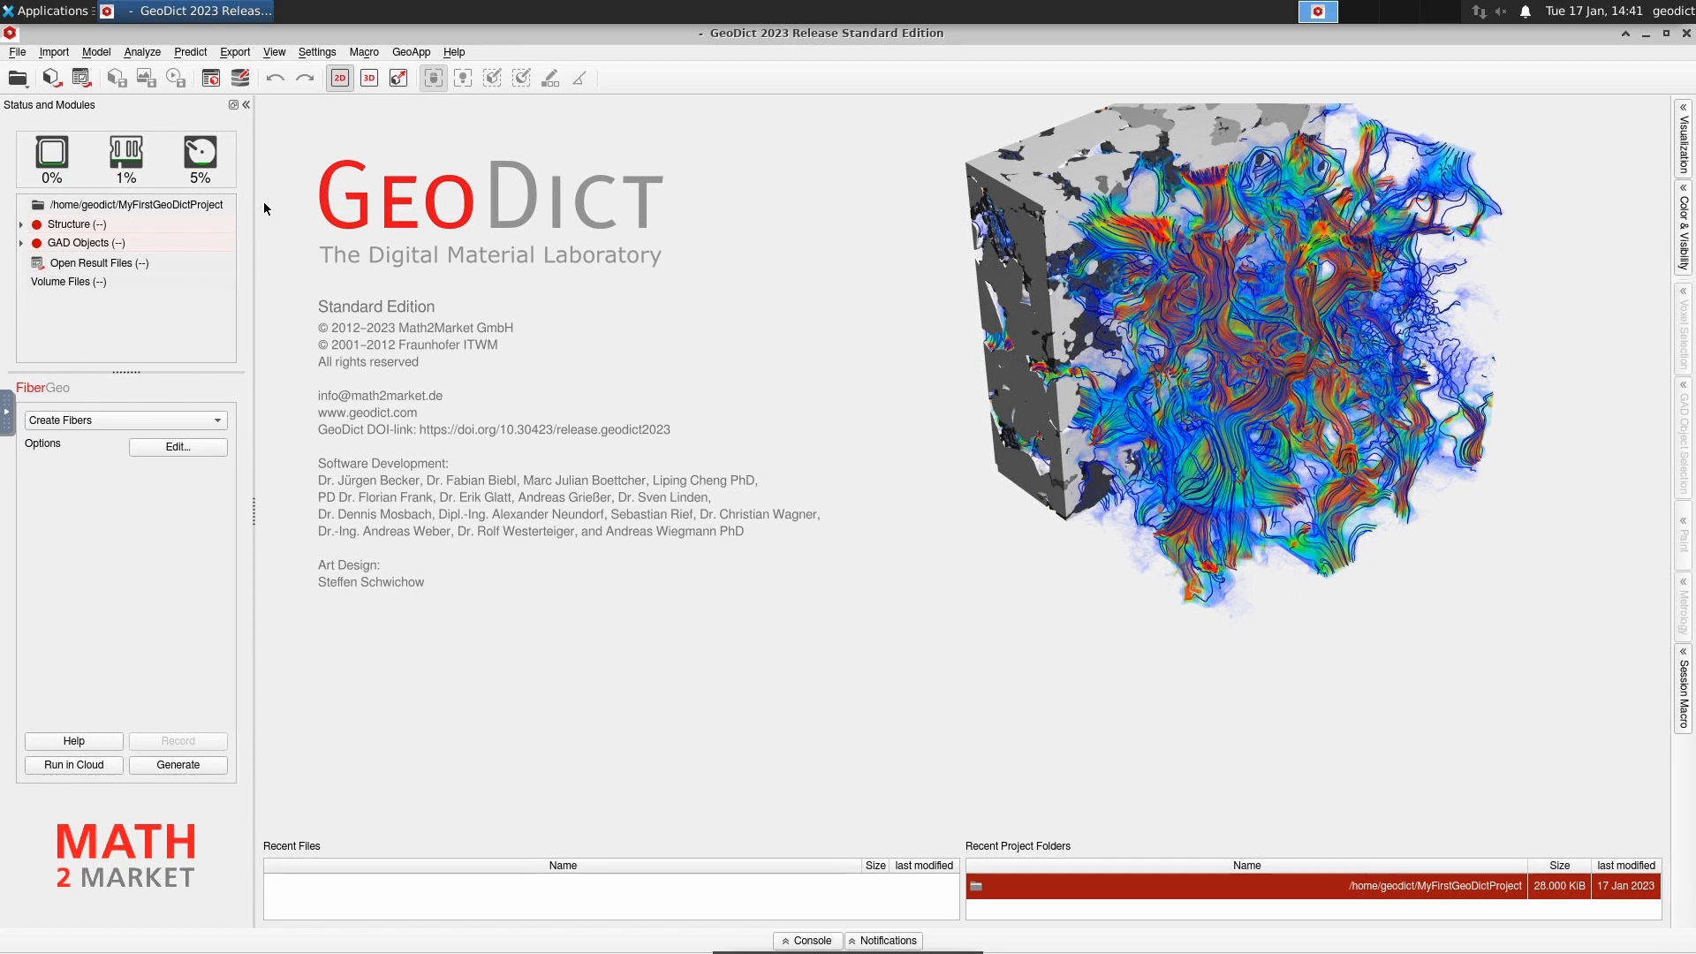
pyautogui.click(210, 208)
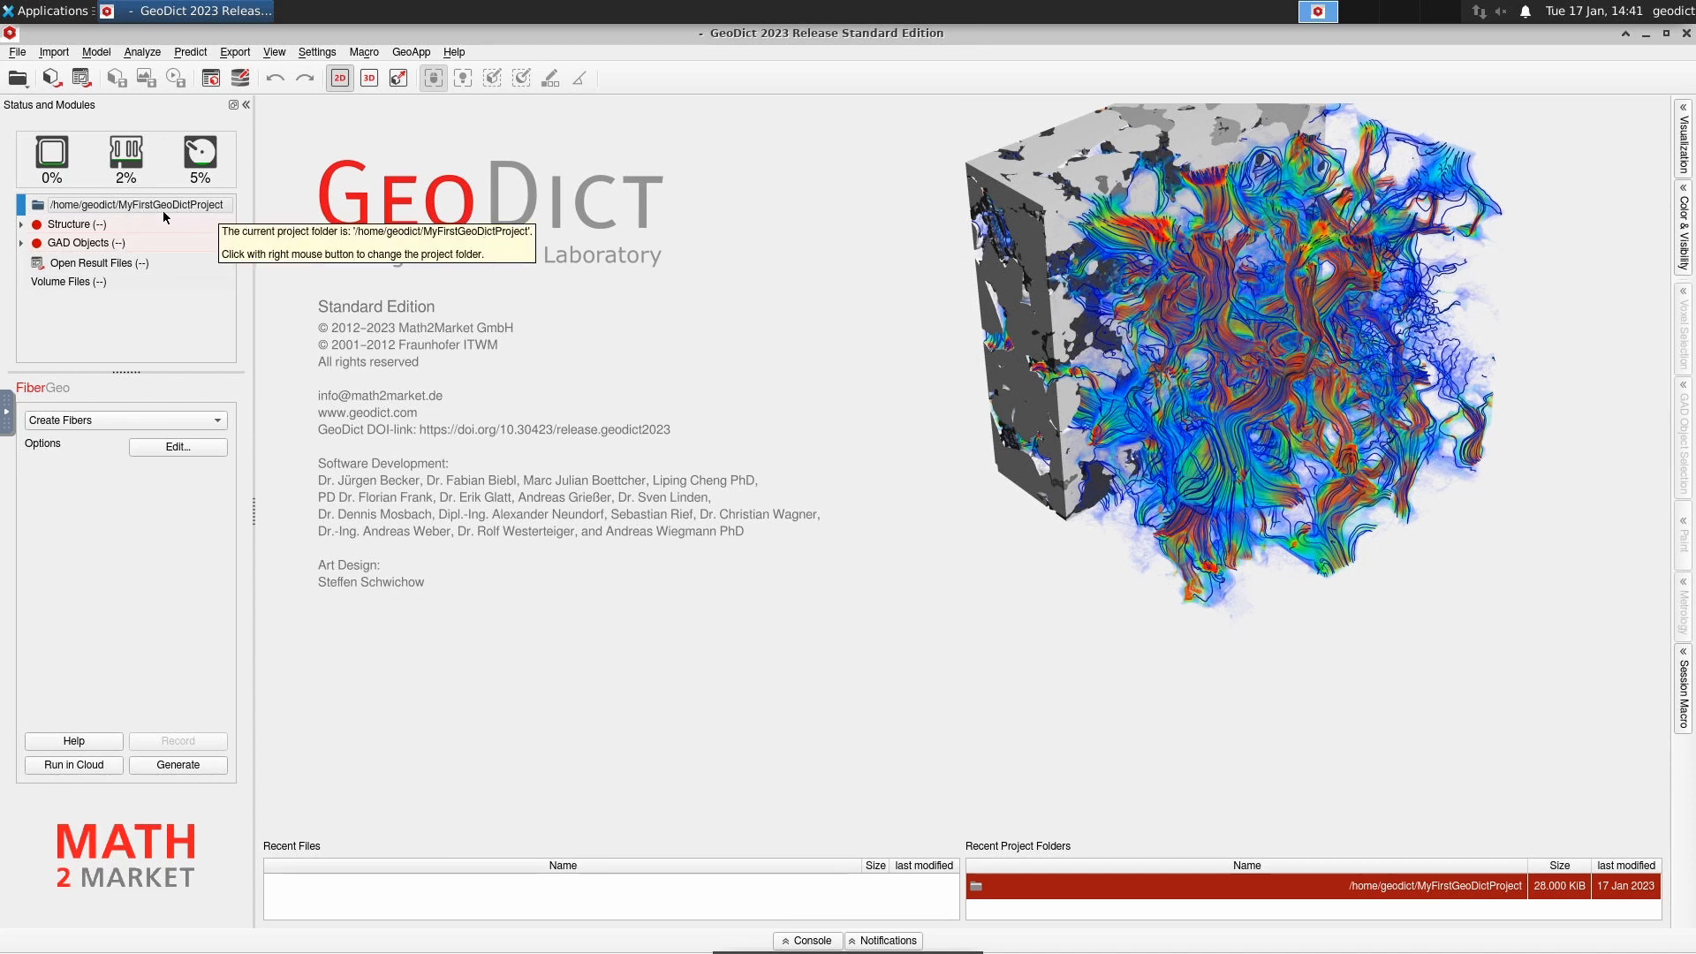
pyautogui.rightClick(215, 208)
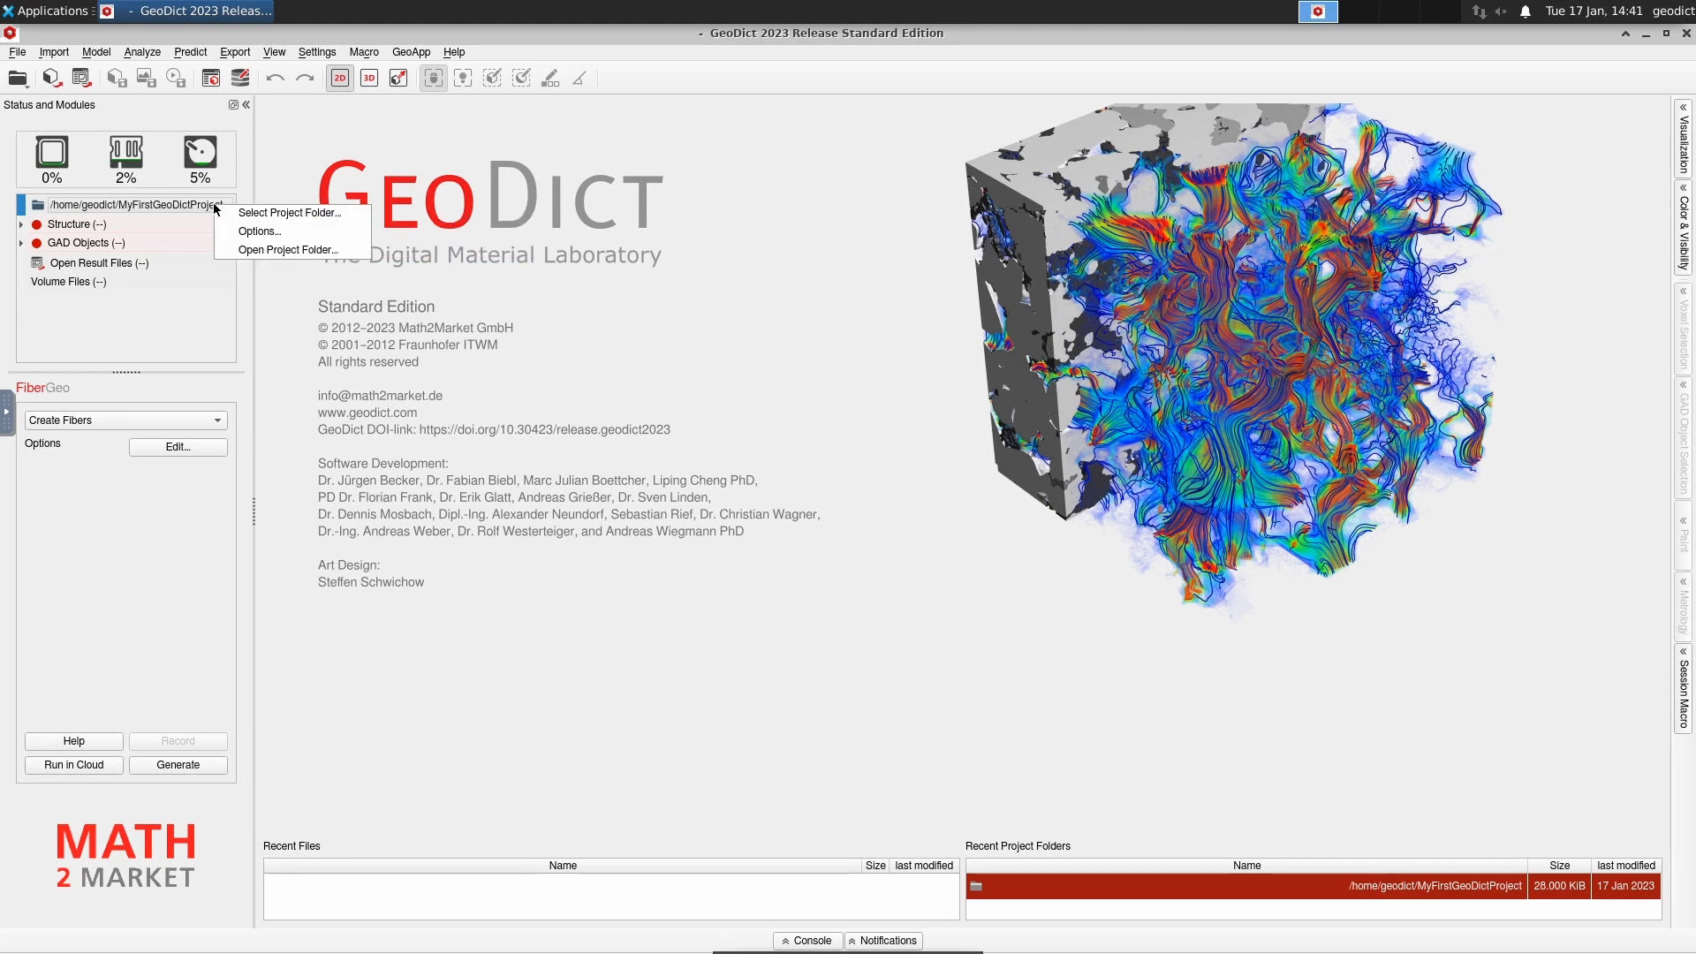
pyautogui.click(345, 219)
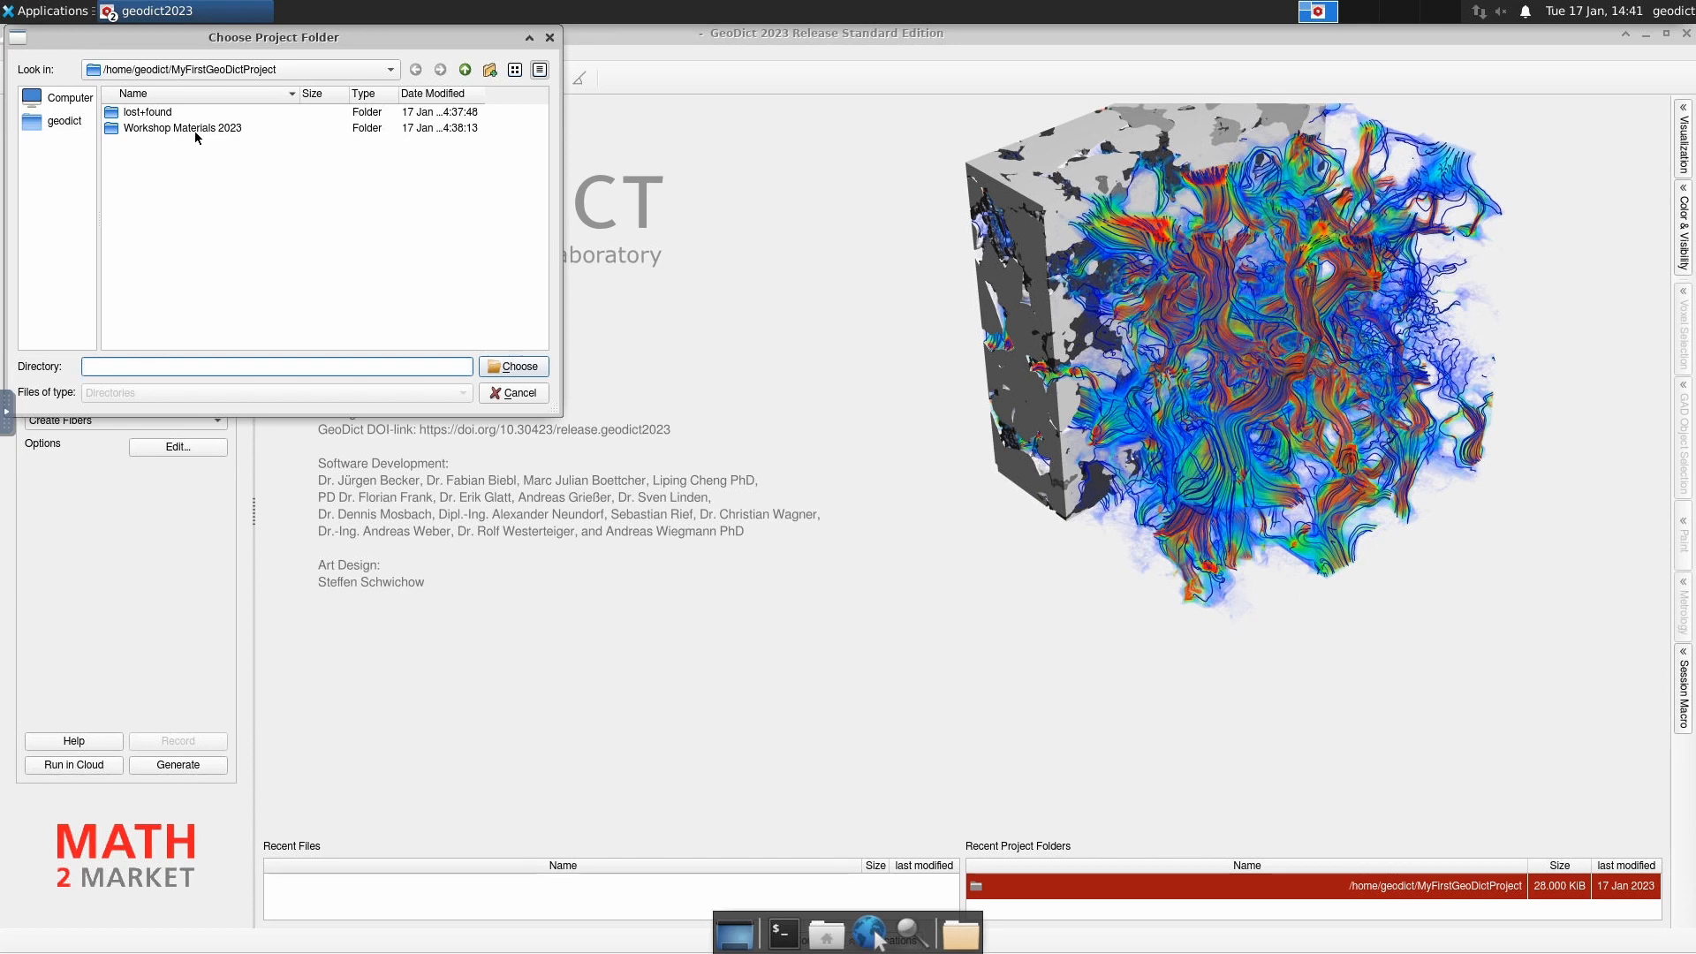
pyautogui.doubleClick(166, 128)
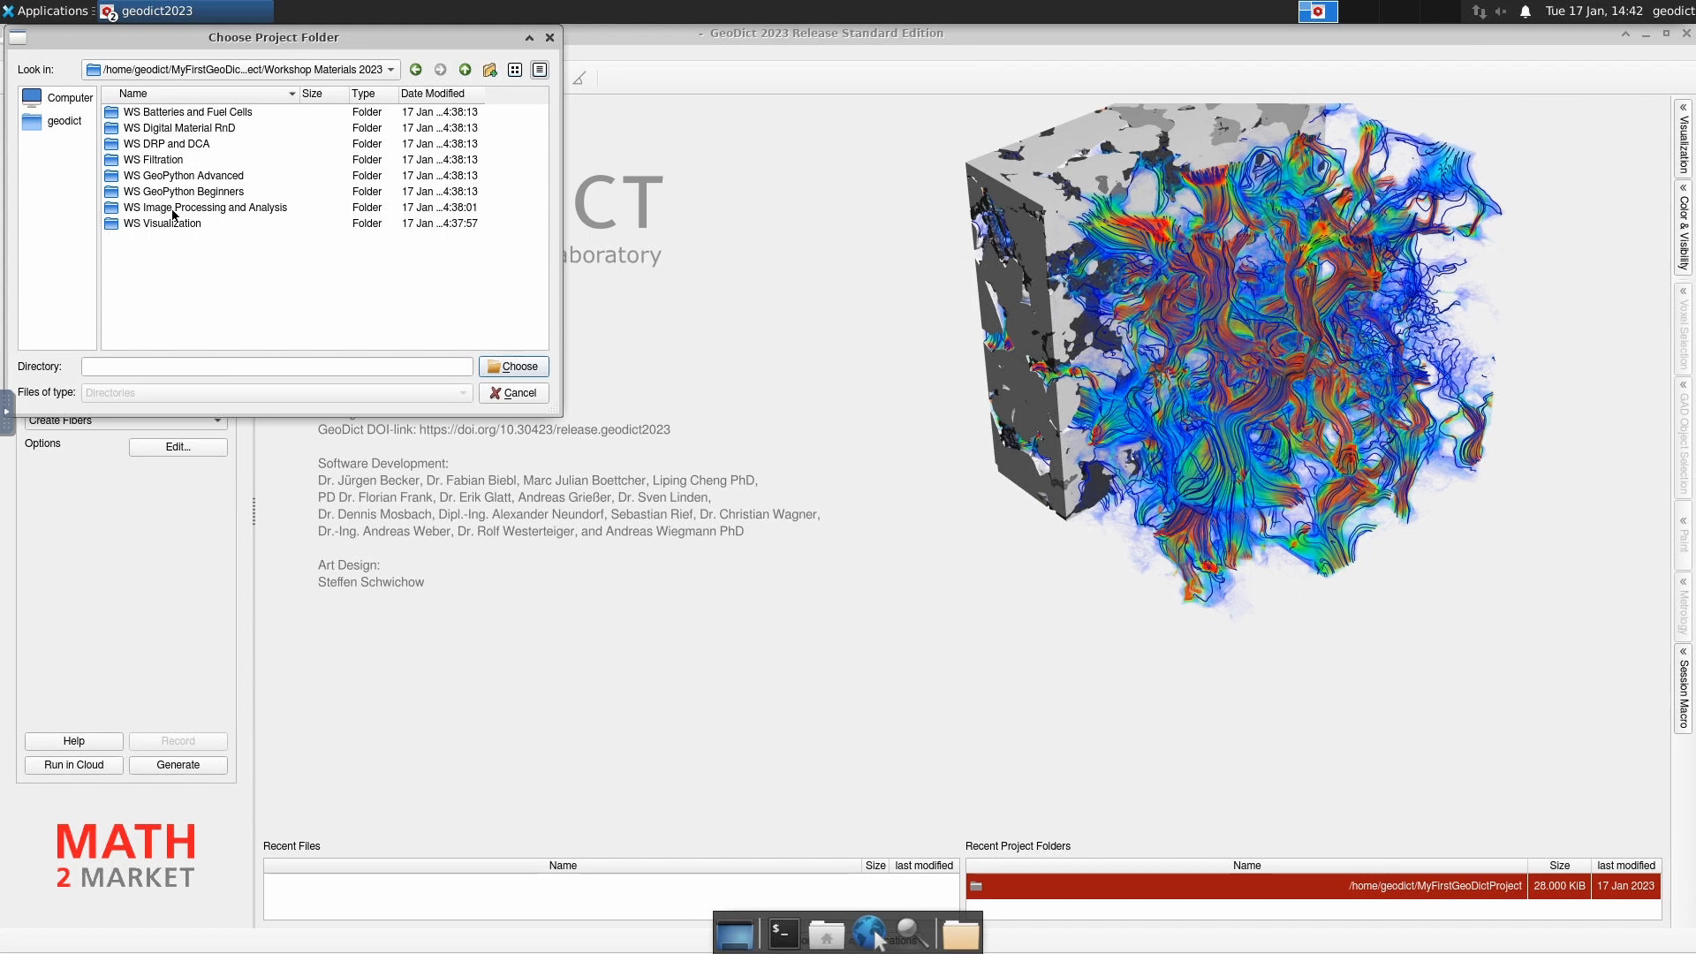
pyautogui.doubleClick(208, 209)
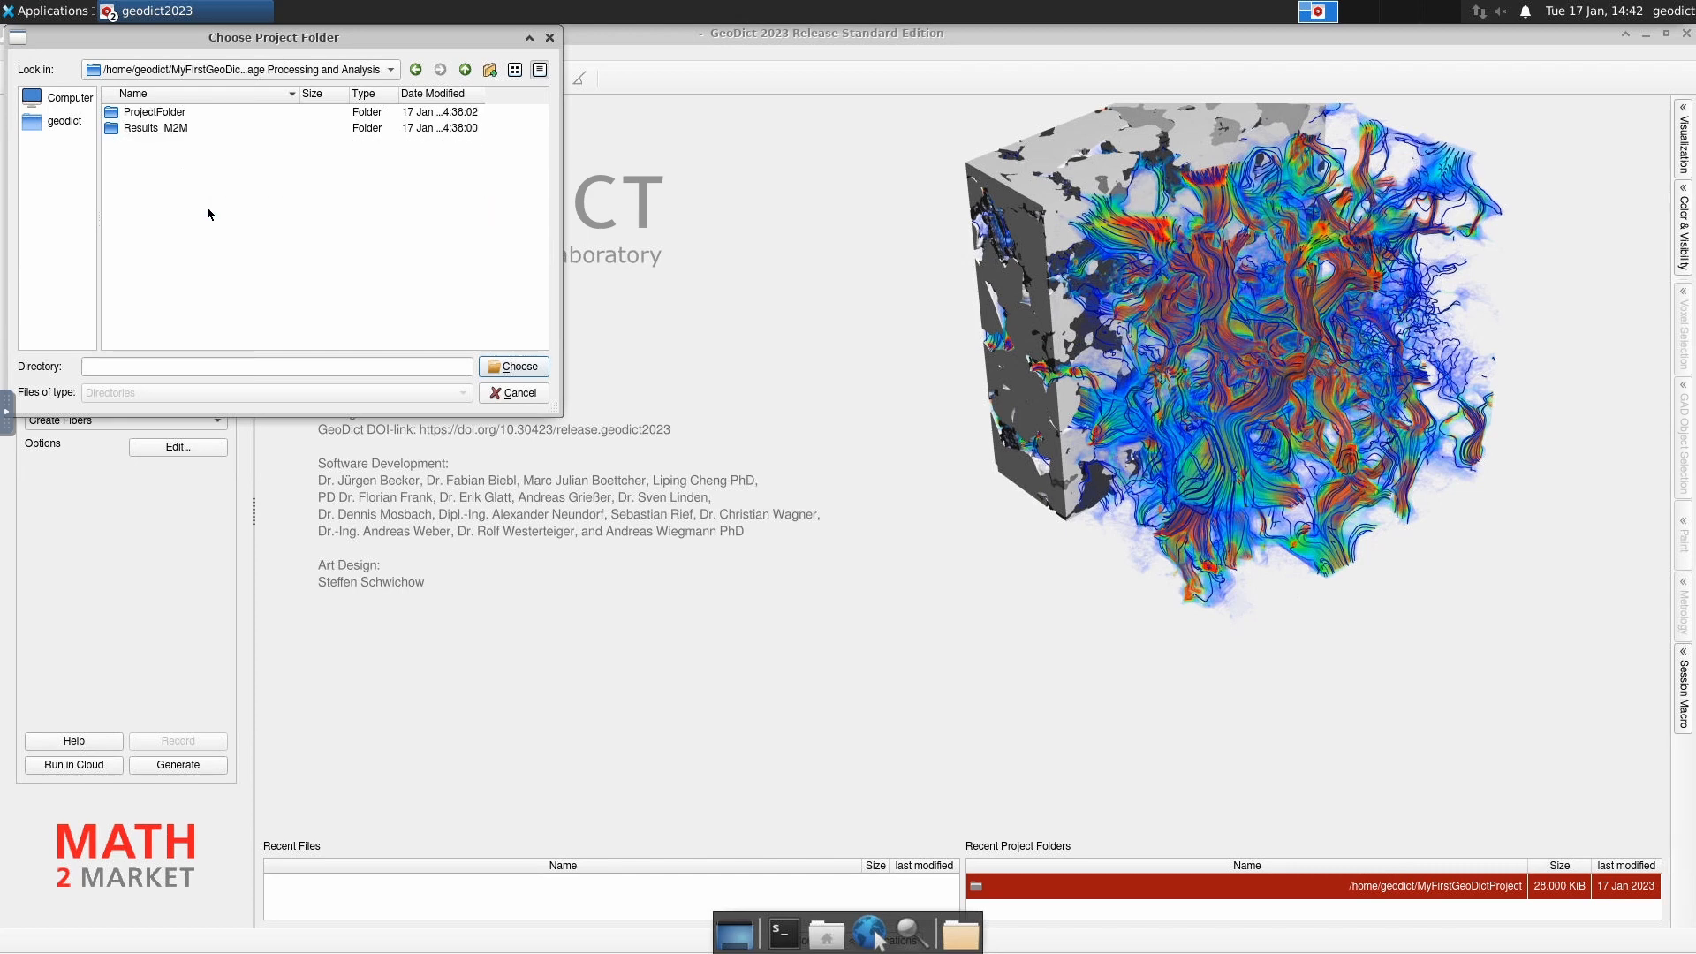
pyautogui.click(177, 115)
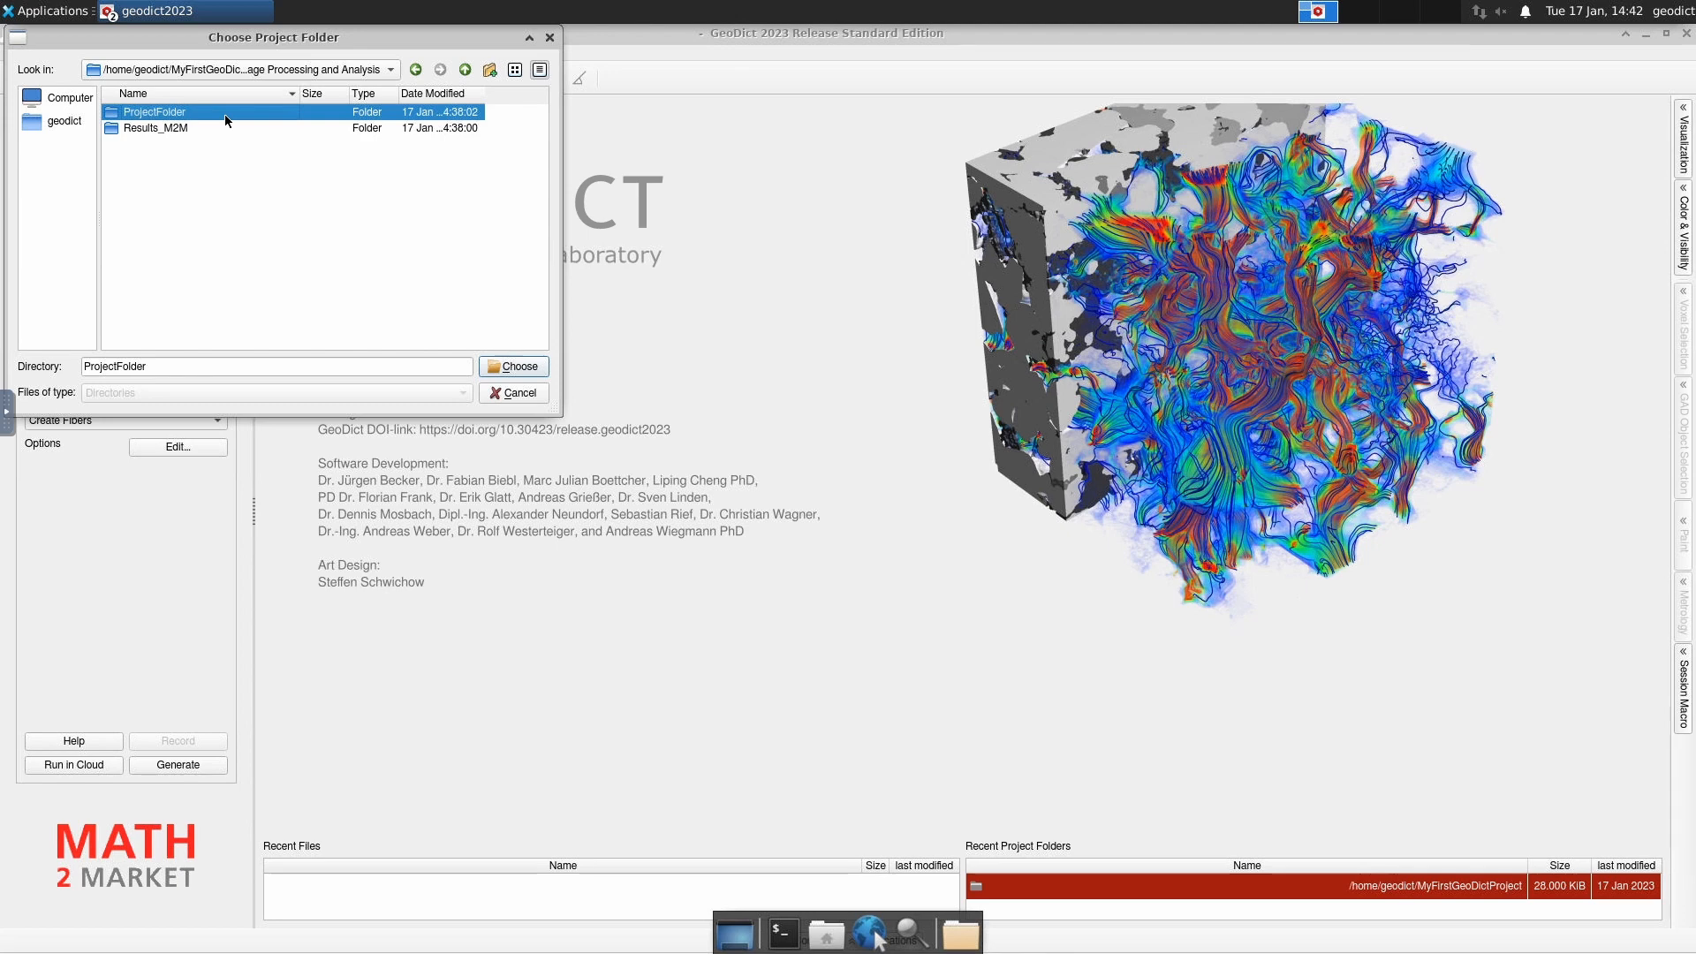
pyautogui.doubleClick(224, 114)
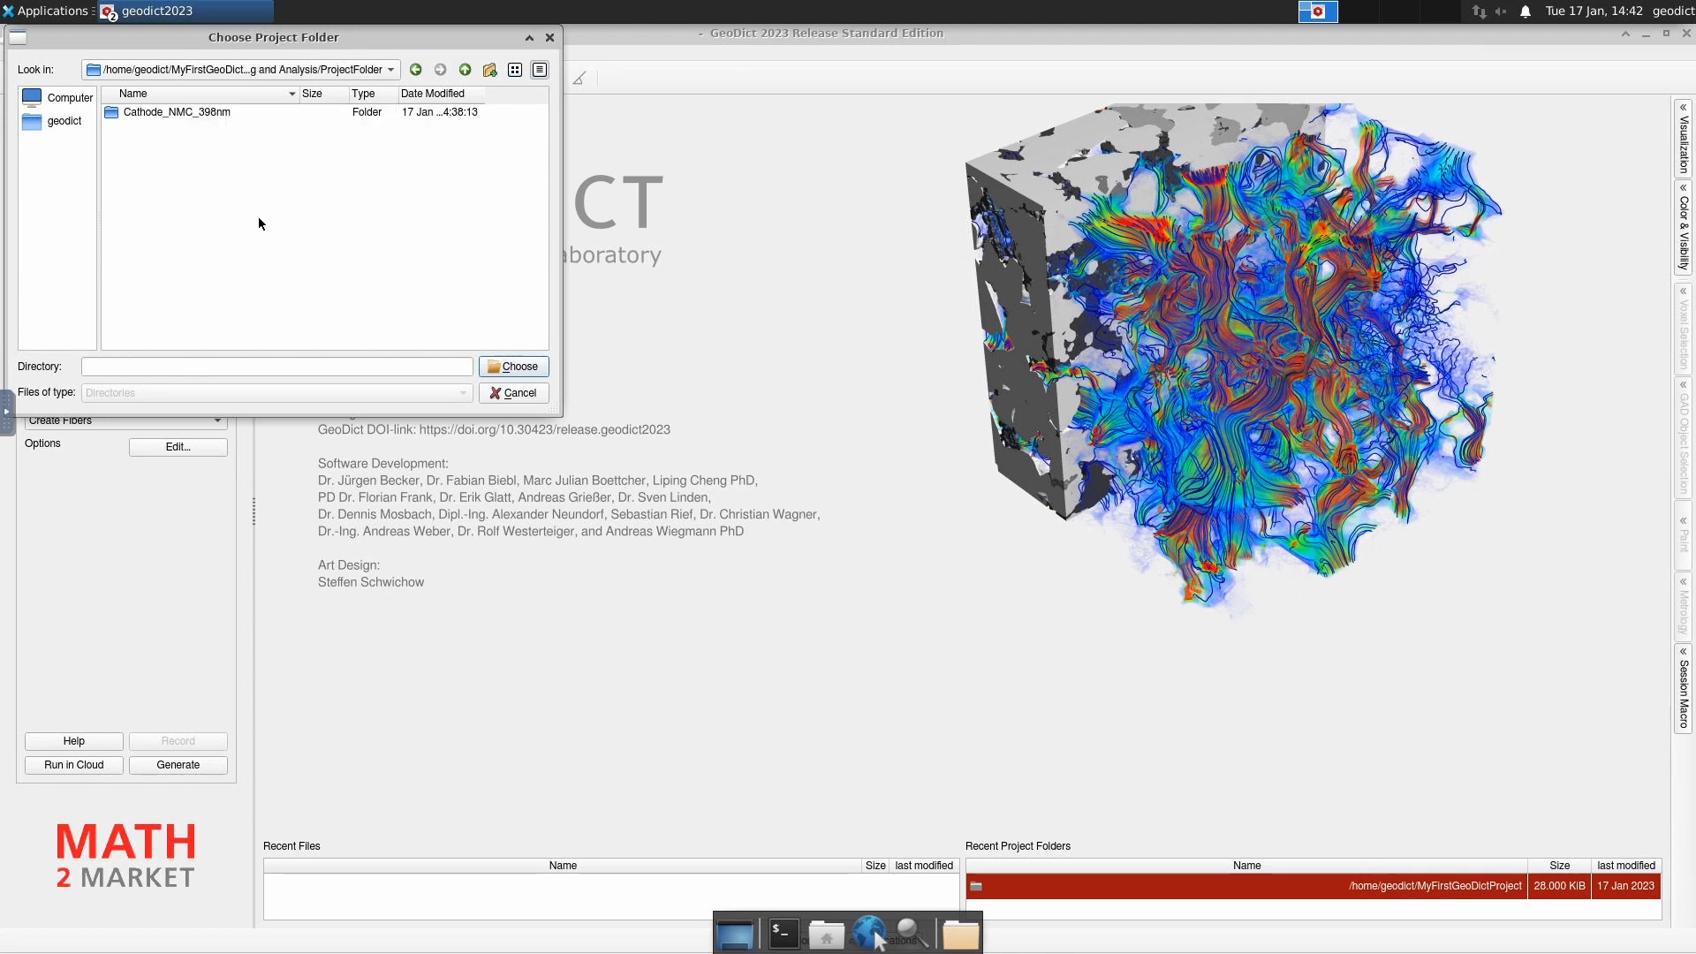
pyautogui.click(510, 369)
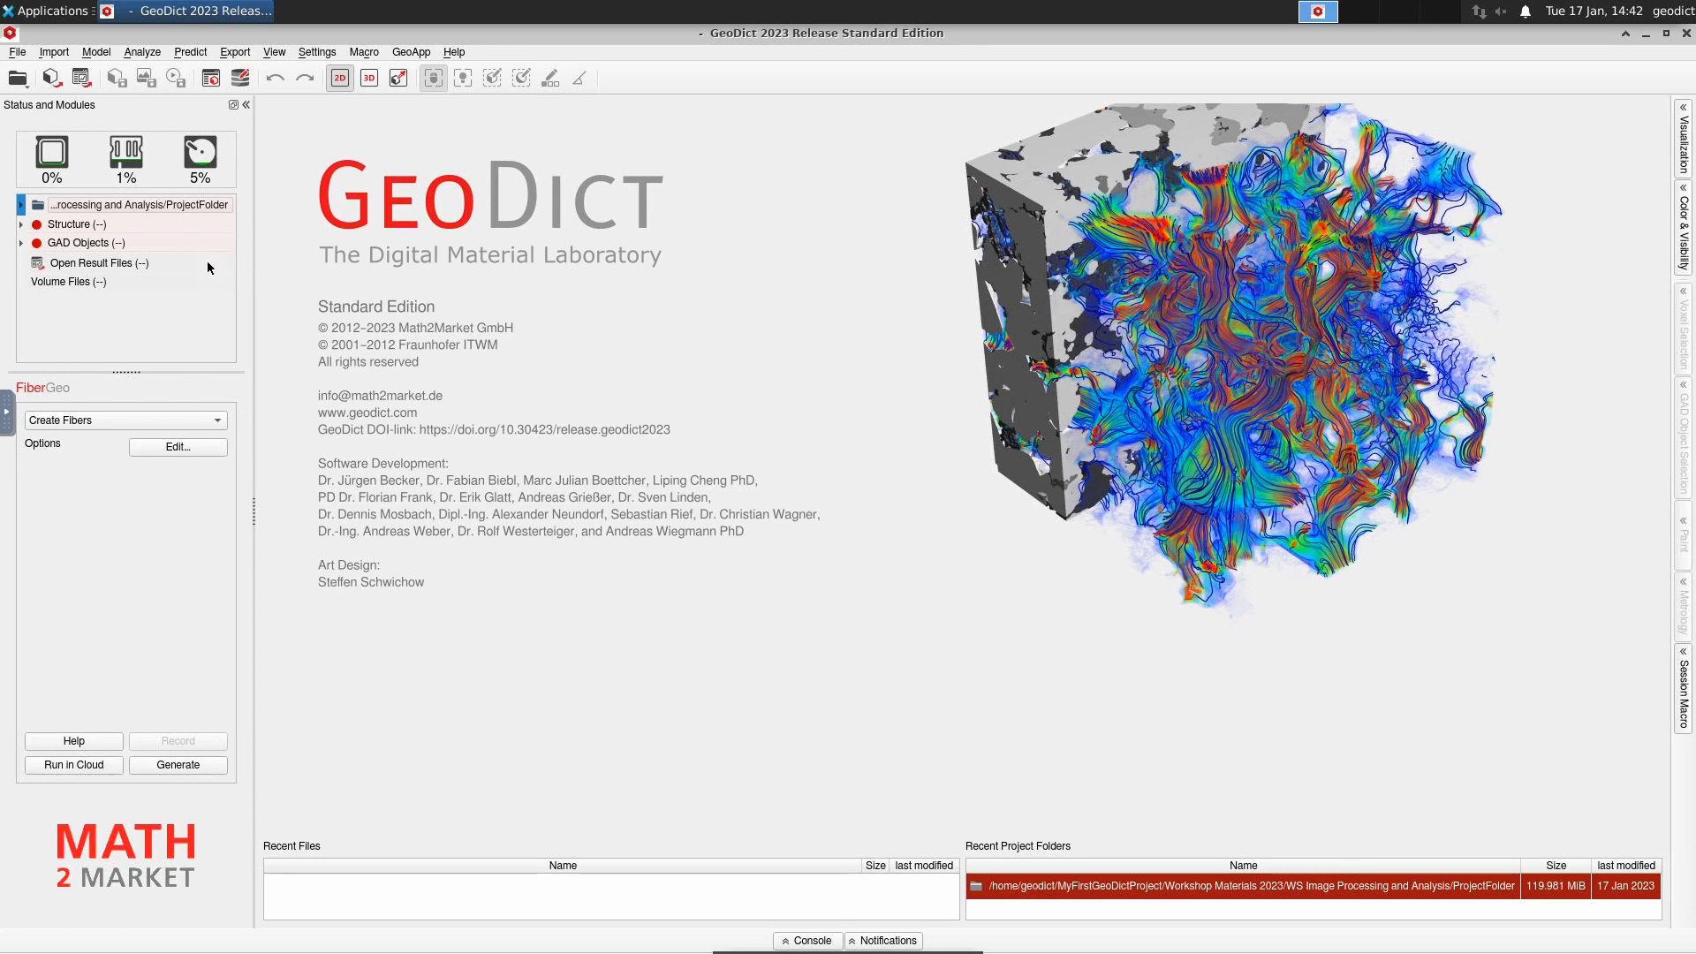
pyautogui.click(21, 204)
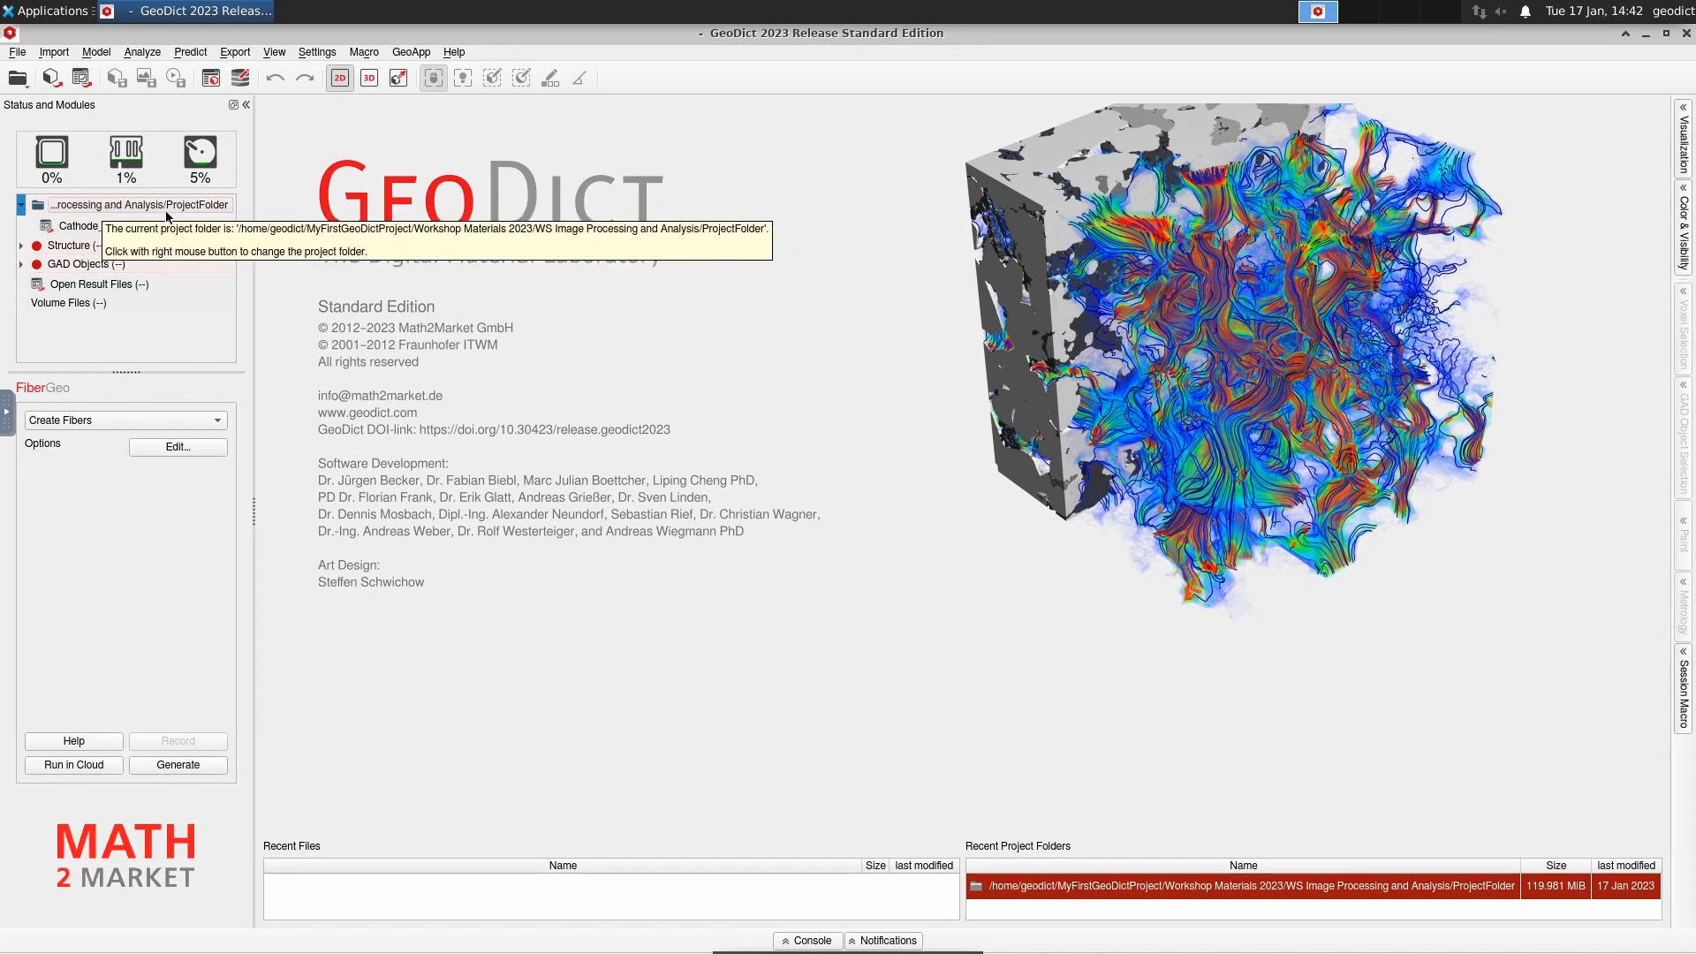
pyautogui.click(24, 209)
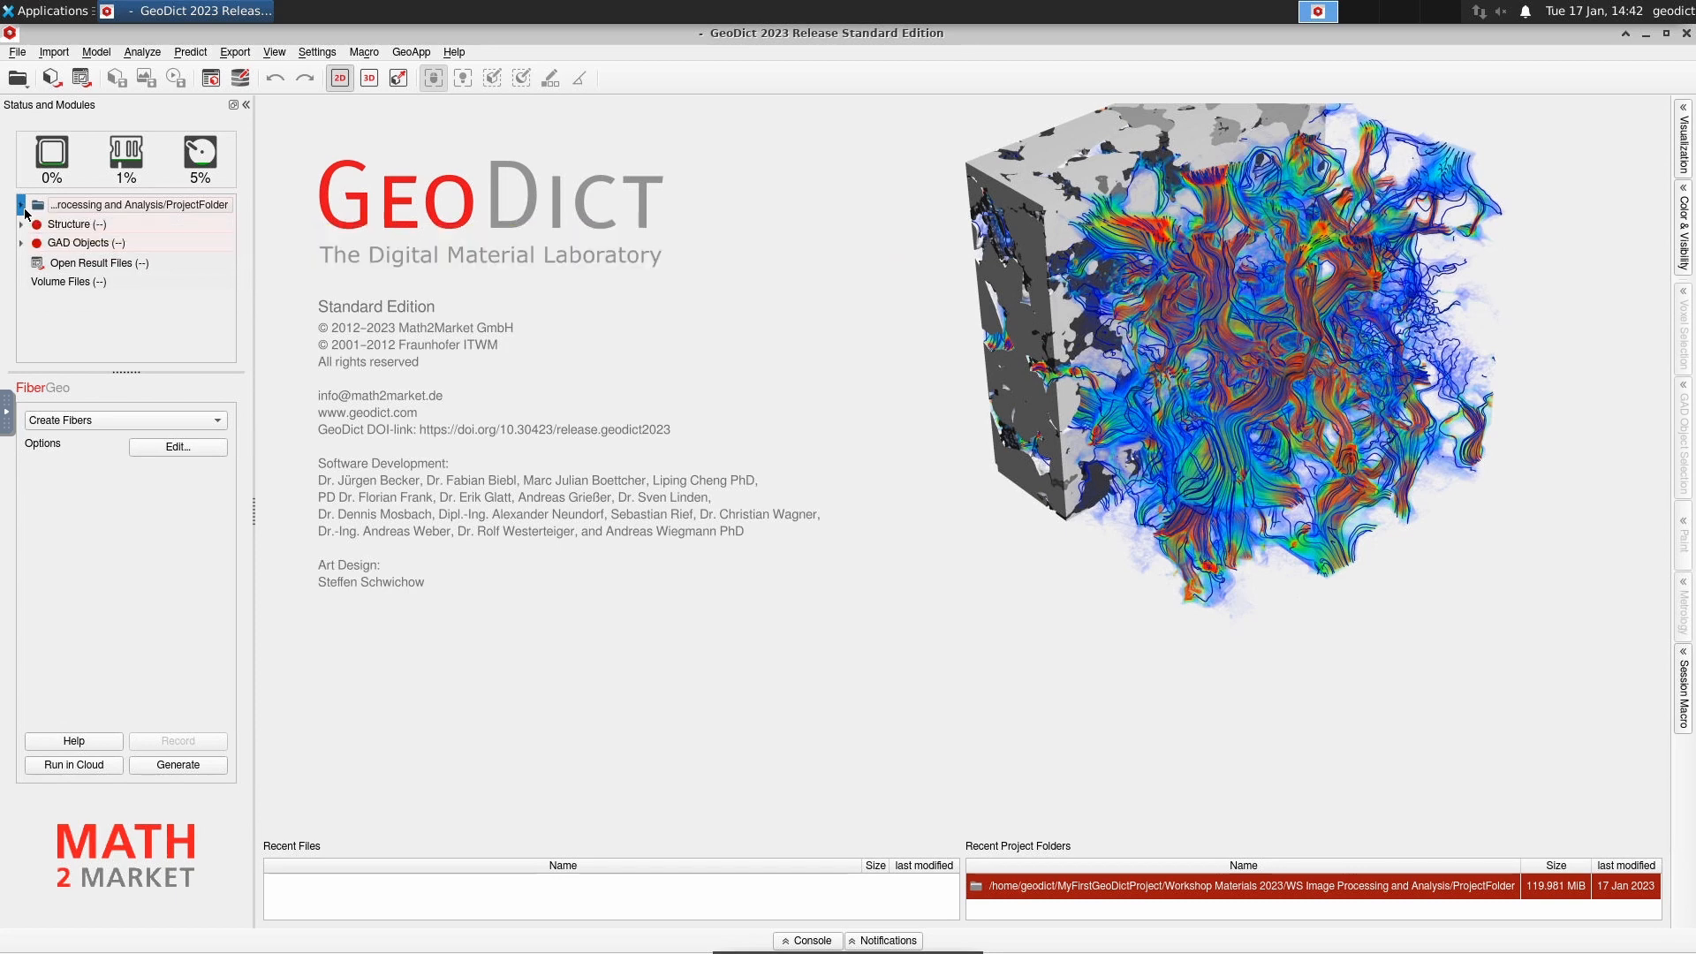
# - Switch to the ImportGeo-Vol module and start browsing for a volume file to import
pyautogui.moveTo(97, 242)
pyautogui.click(54, 54)
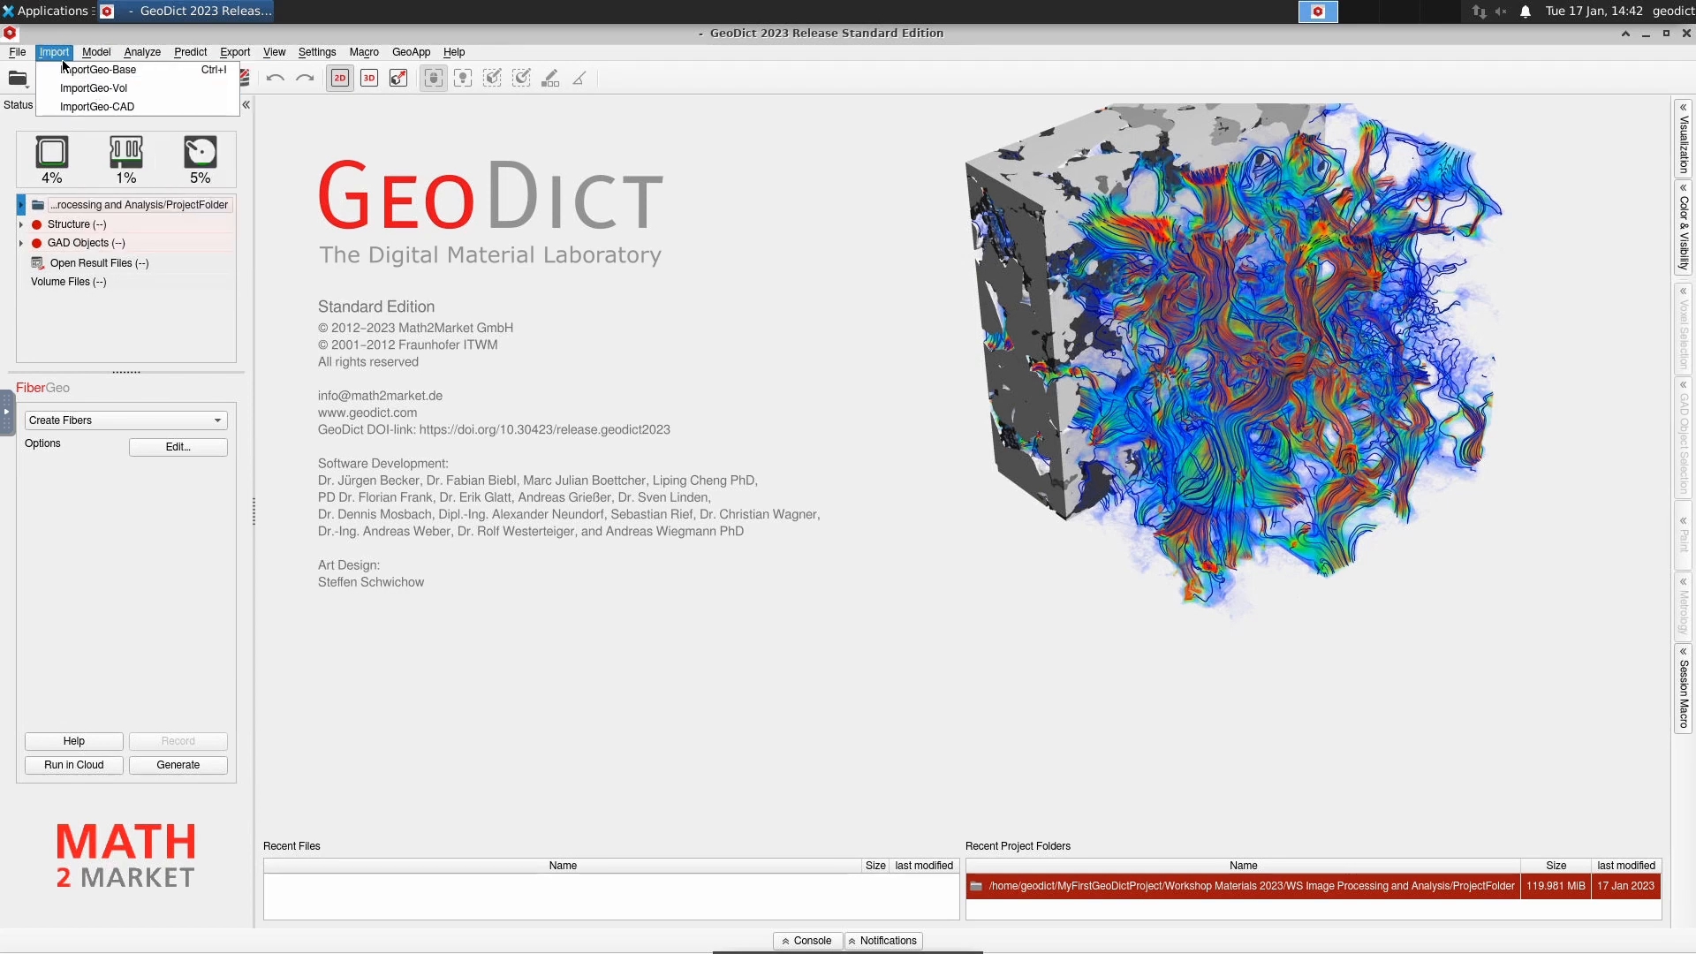
pyautogui.click(166, 89)
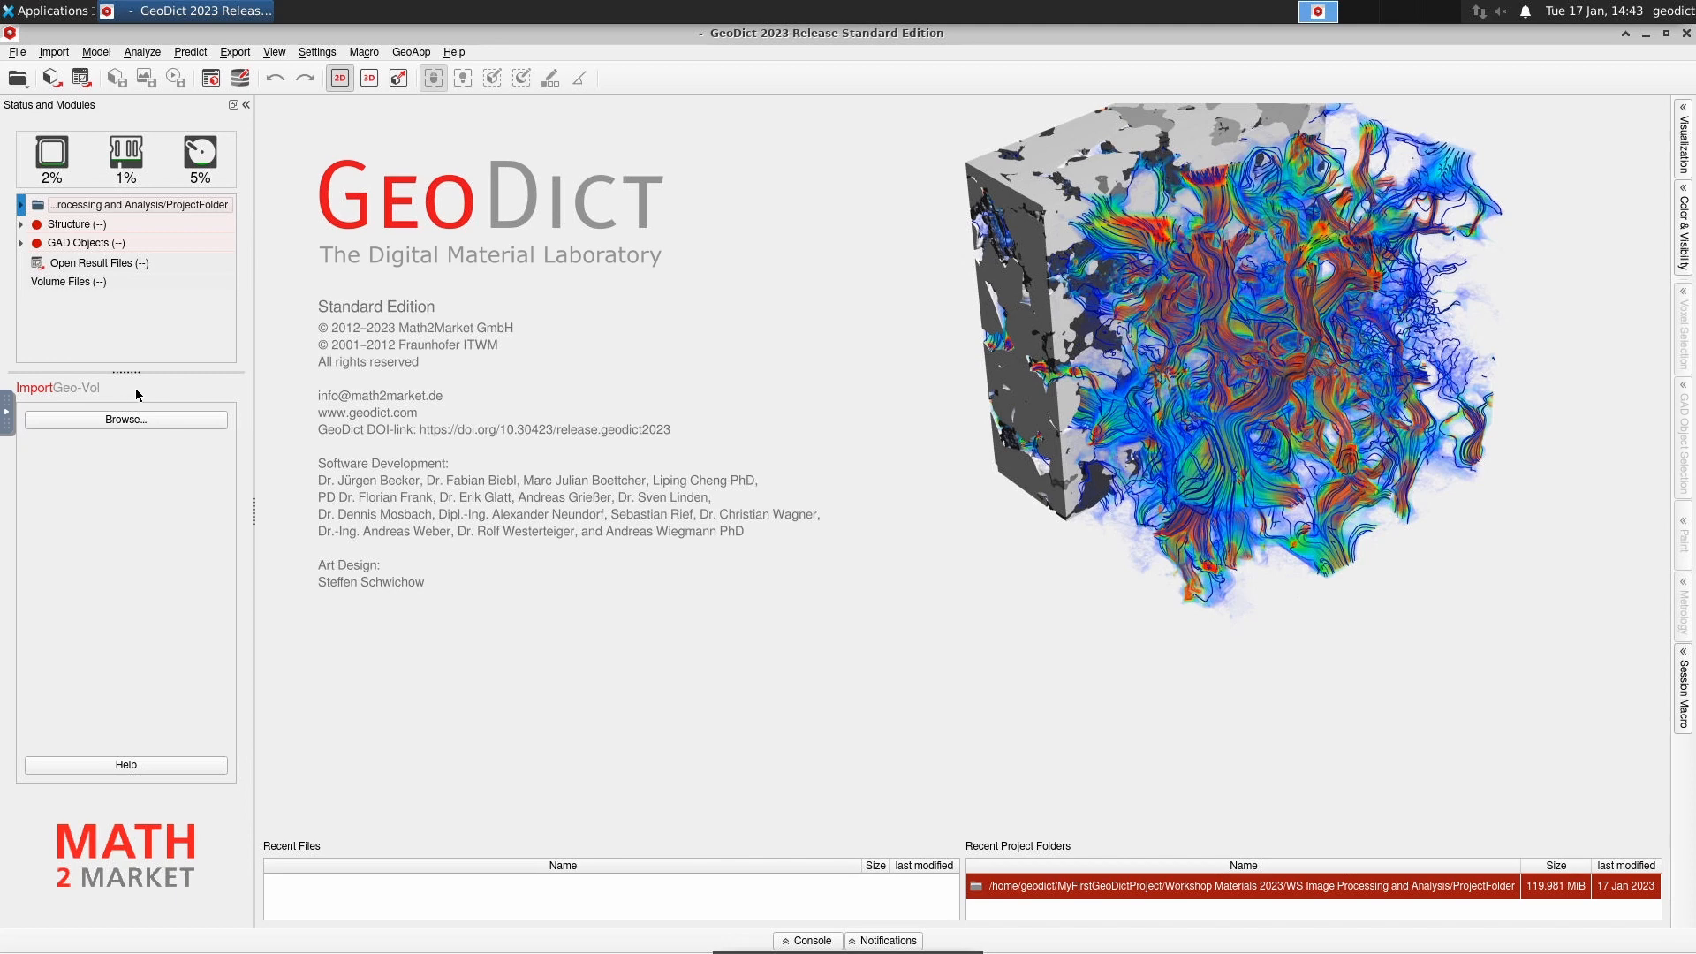
pyautogui.click(178, 417)
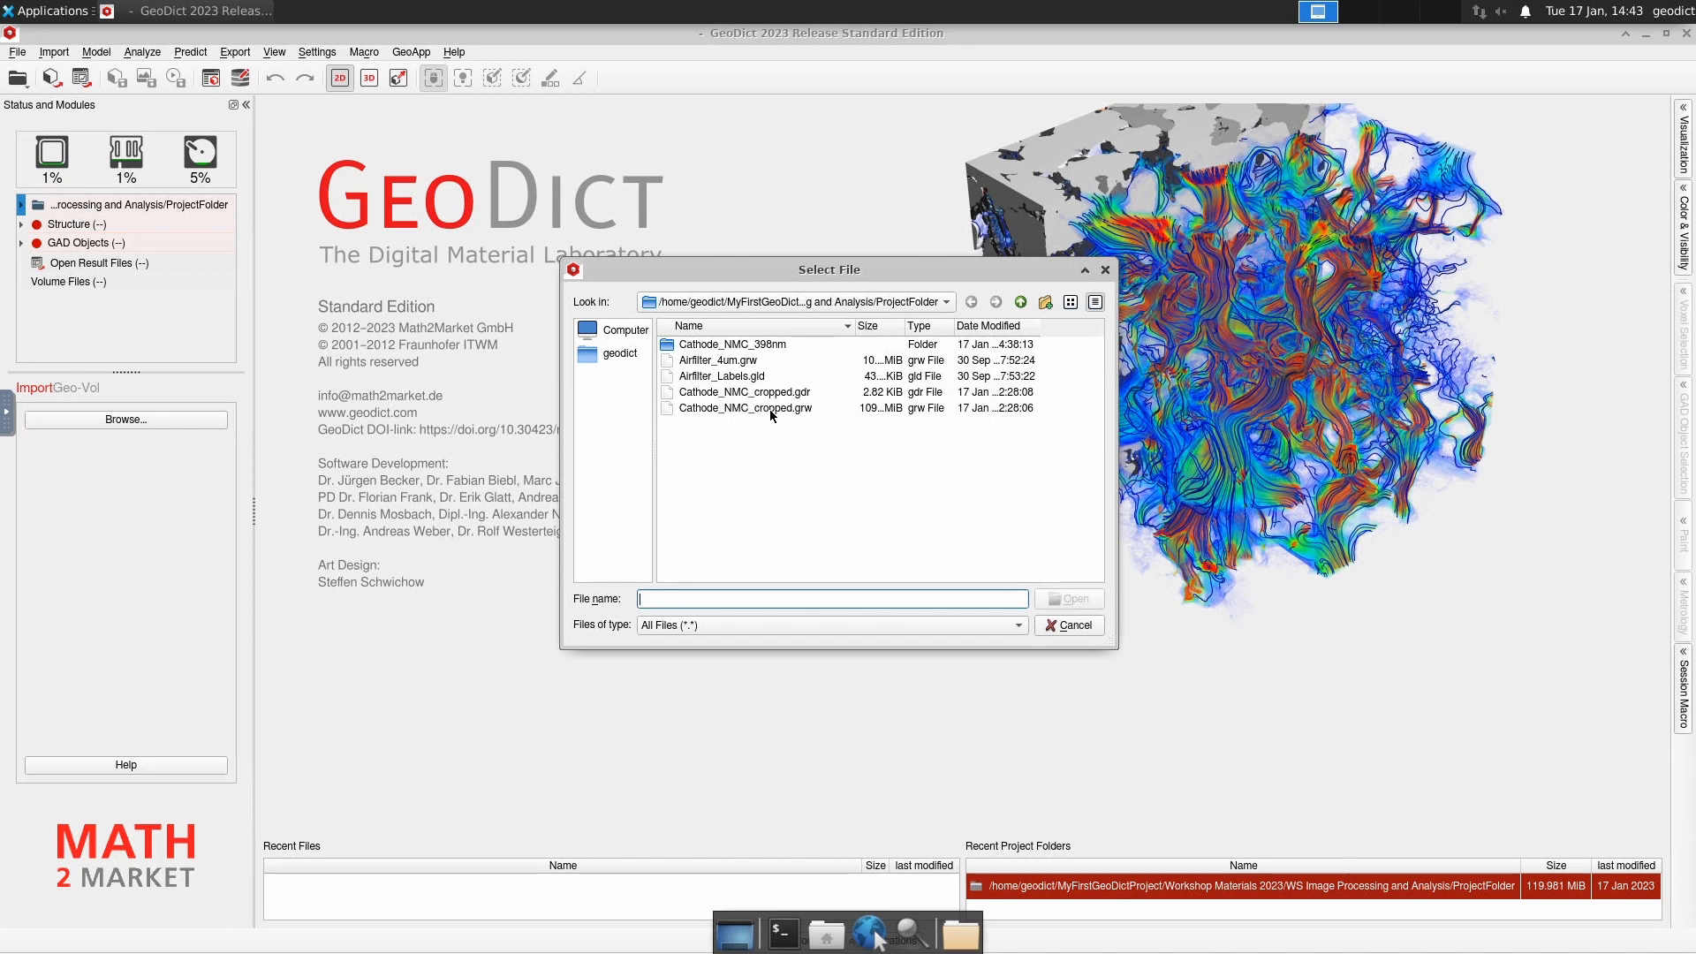
pyautogui.click(1021, 302)
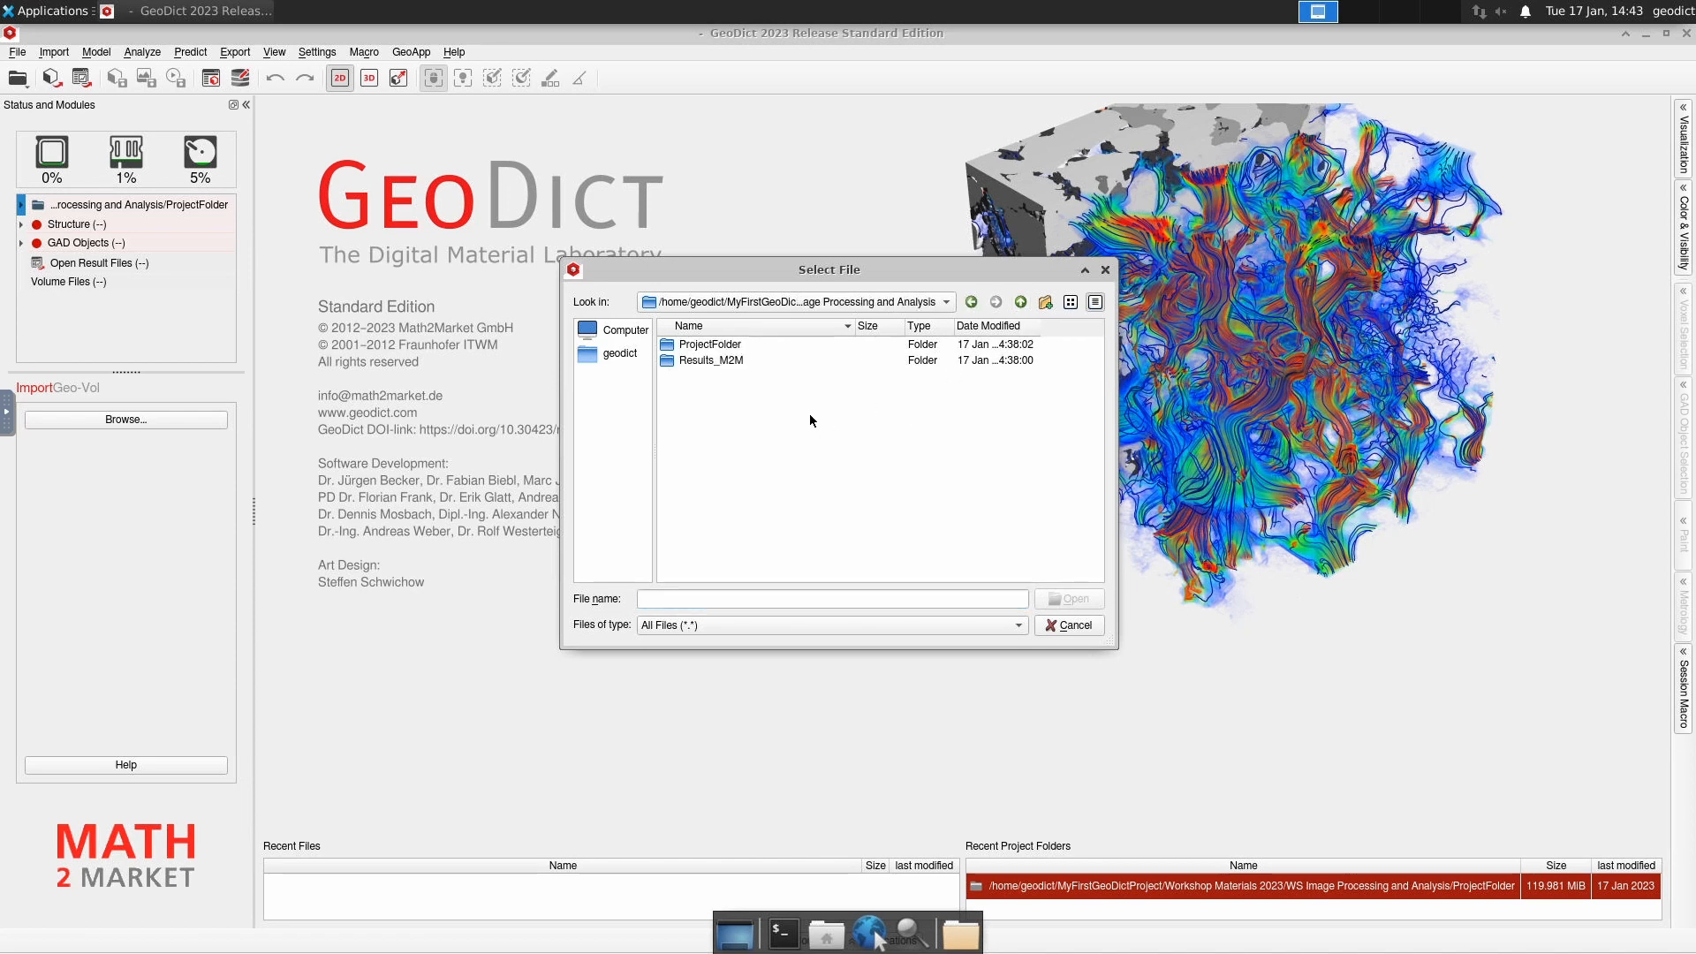
pyautogui.doubleClick(727, 360)
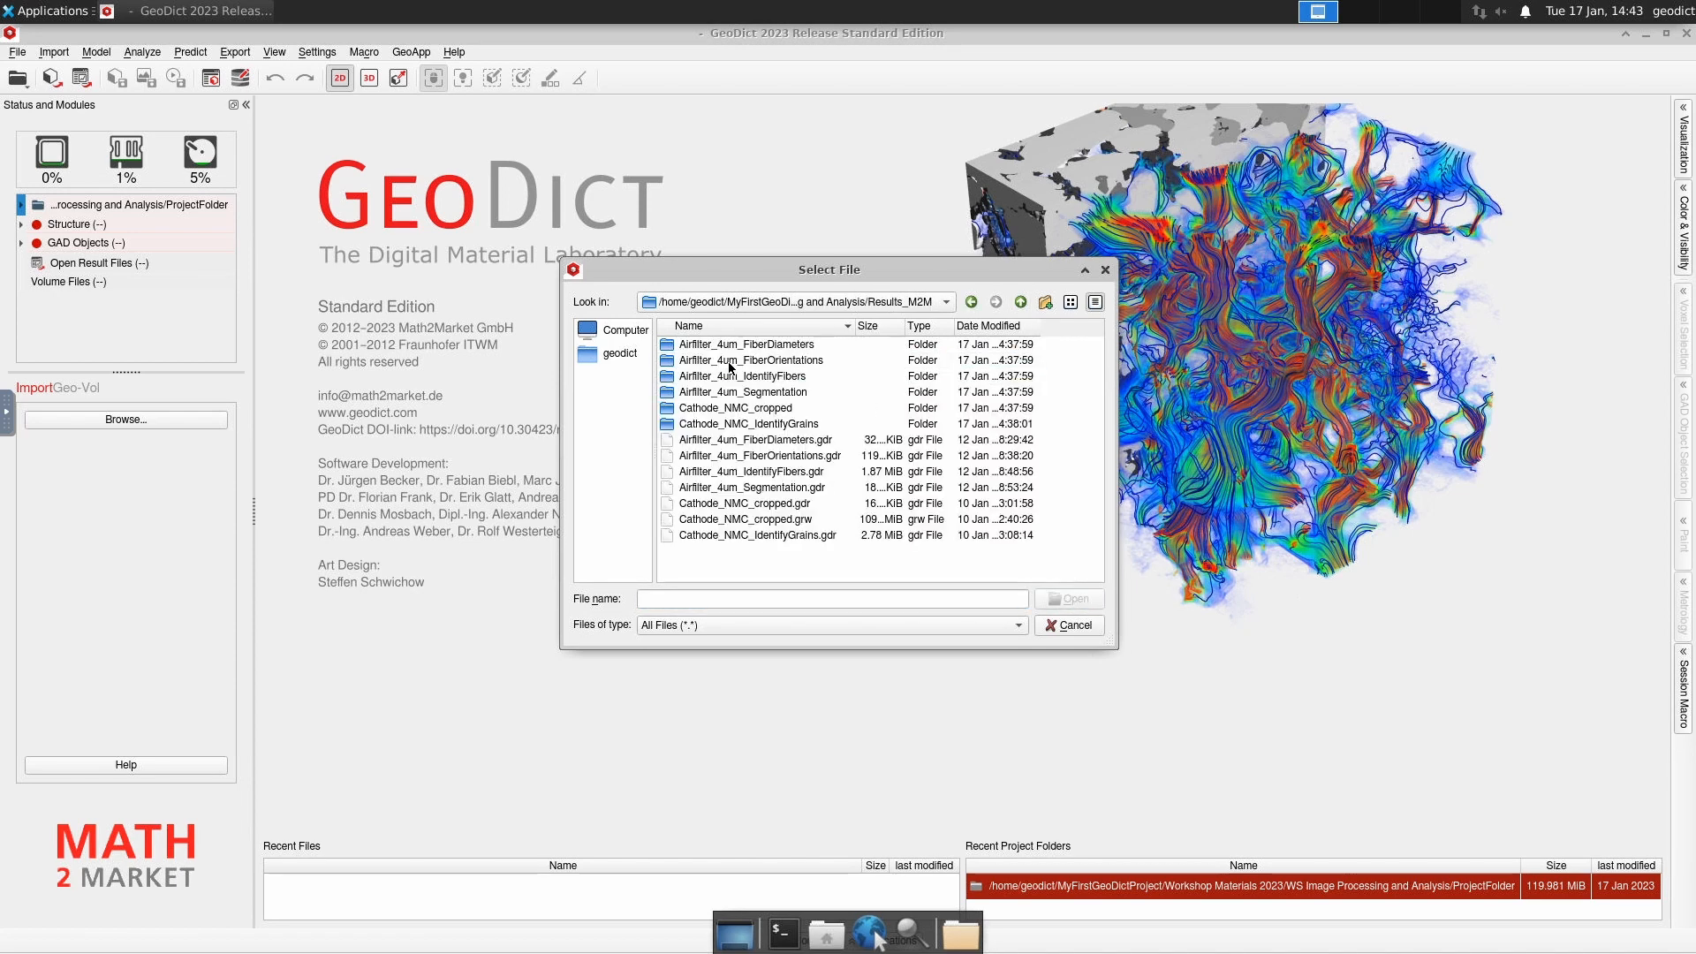
pyautogui.click(719, 521)
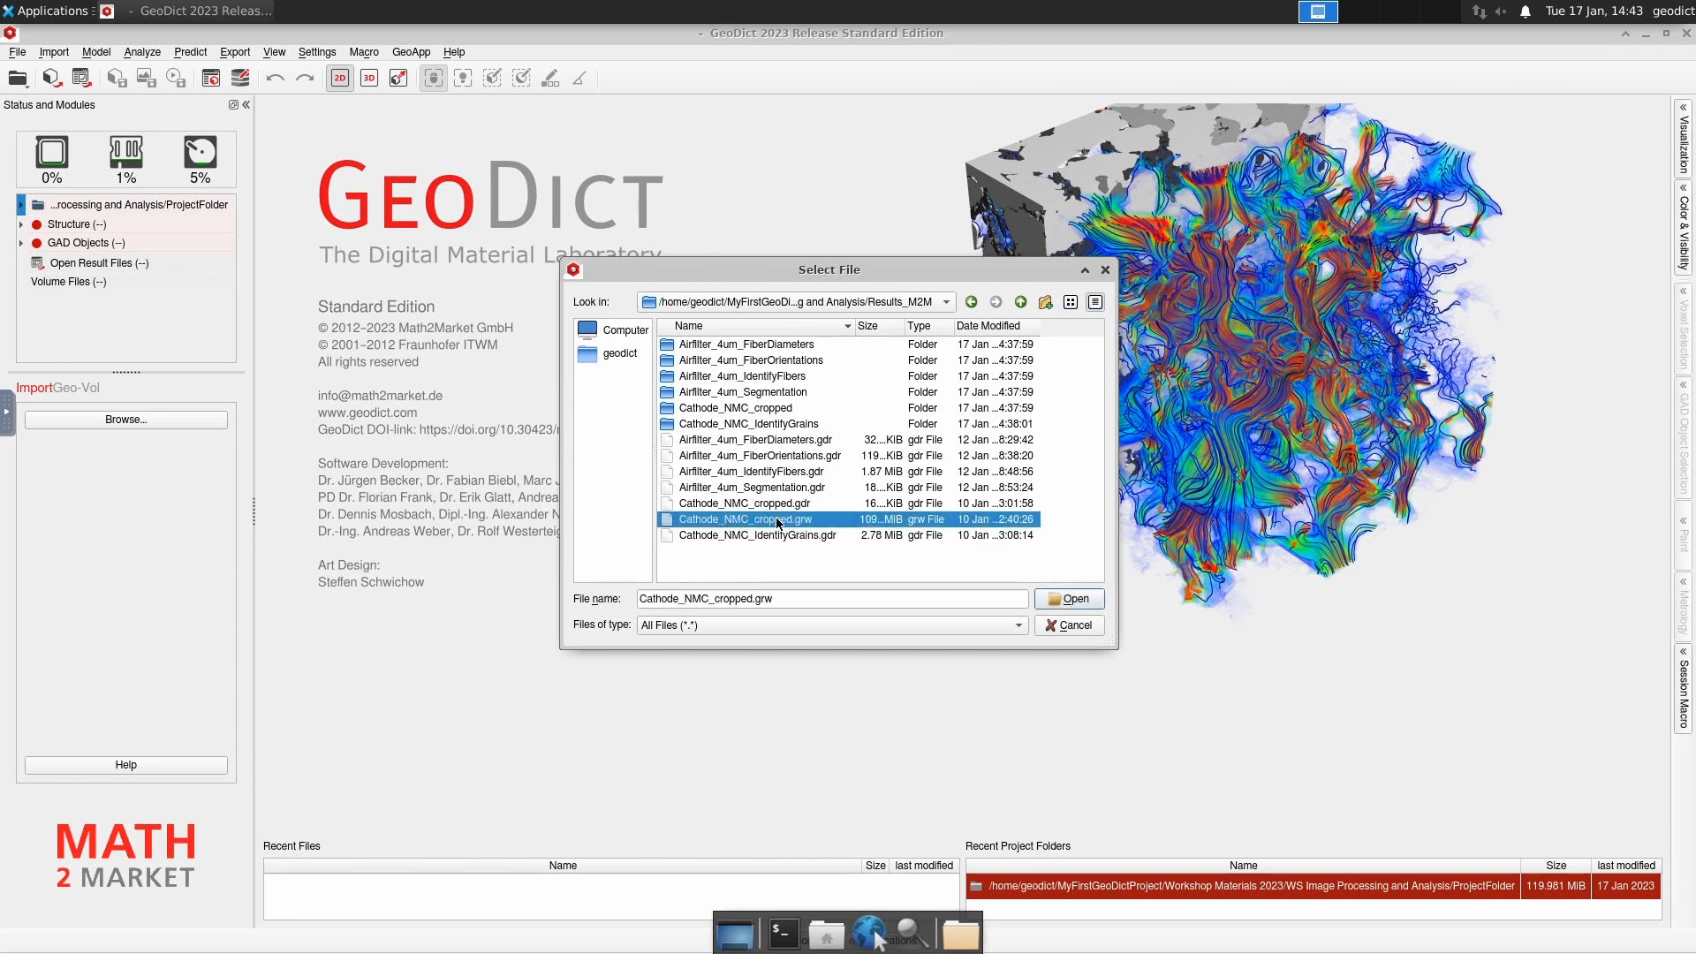
pyautogui.click(1020, 302)
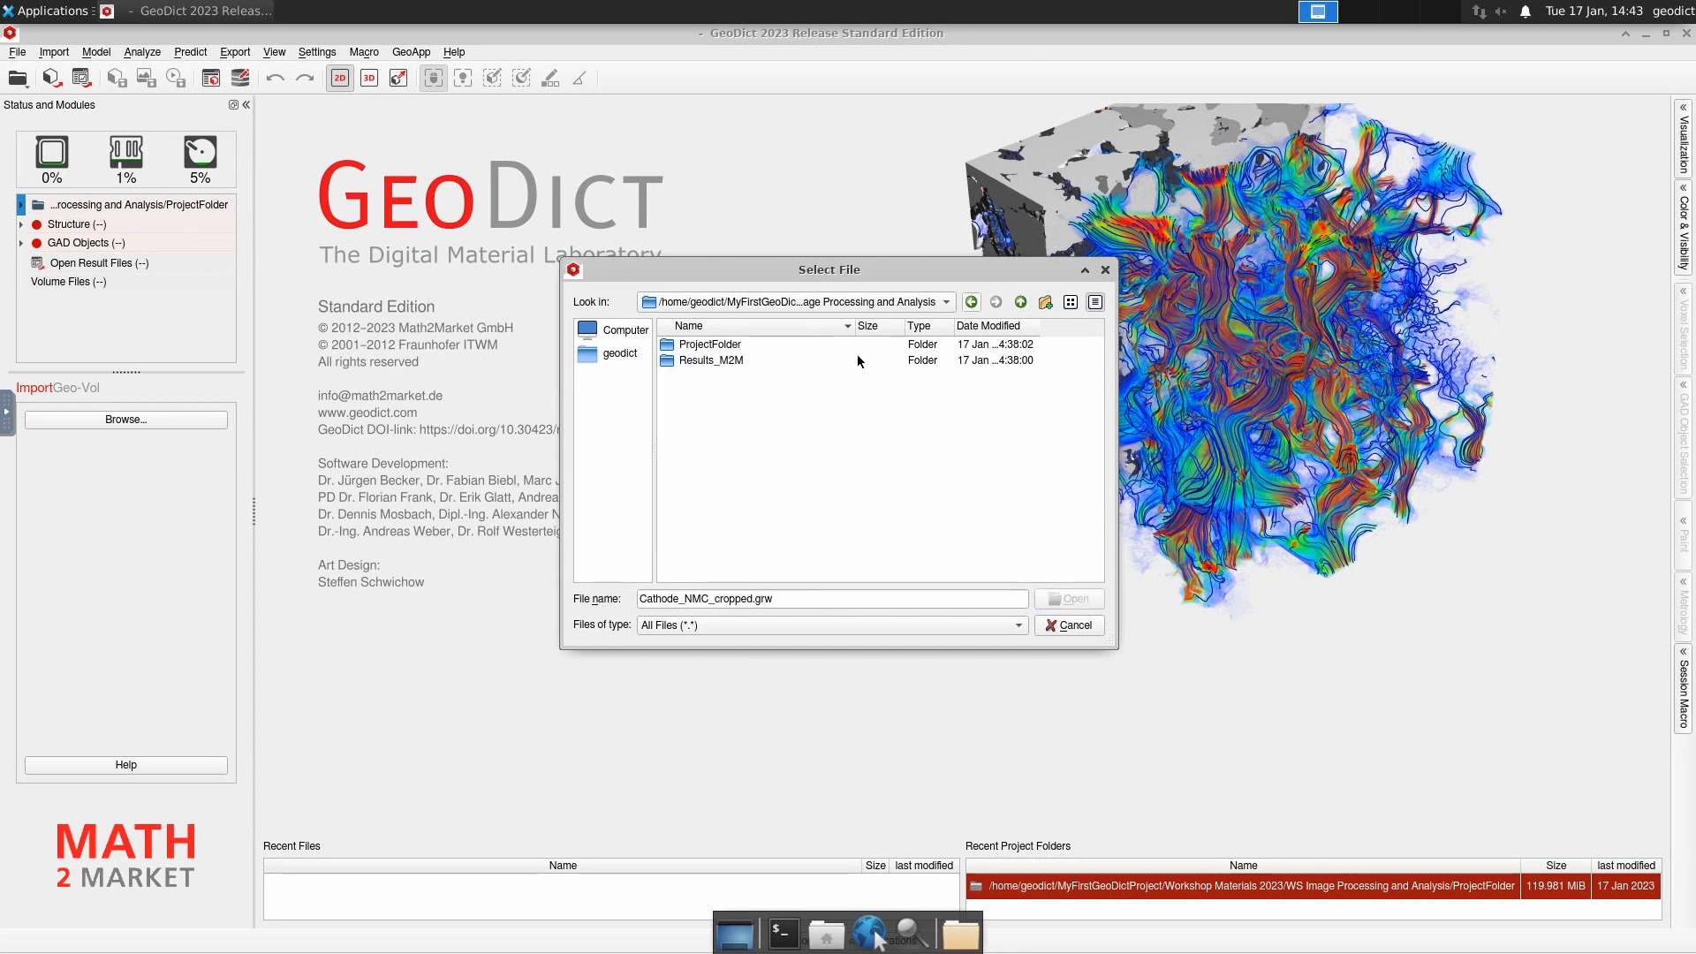
pyautogui.doubleClick(718, 345)
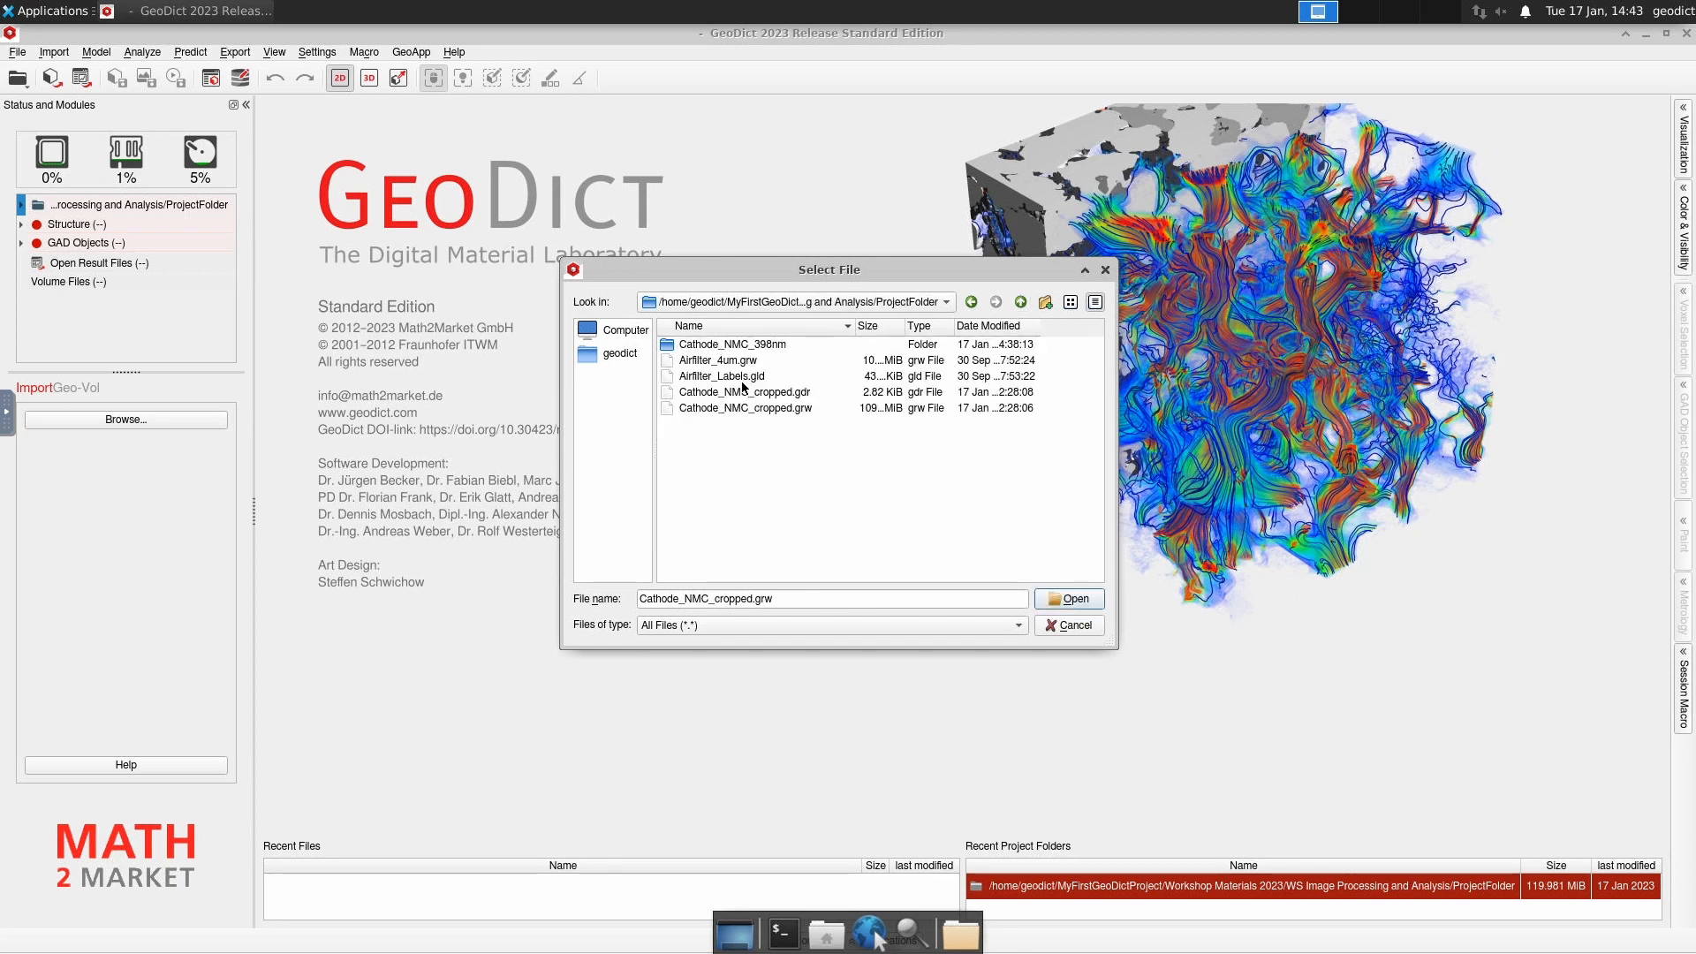
# - Import Cathode_NMC_cropped.grw from ProjectFolder and load it for Image Processing with the preset import settings
pyautogui.click(771, 410)
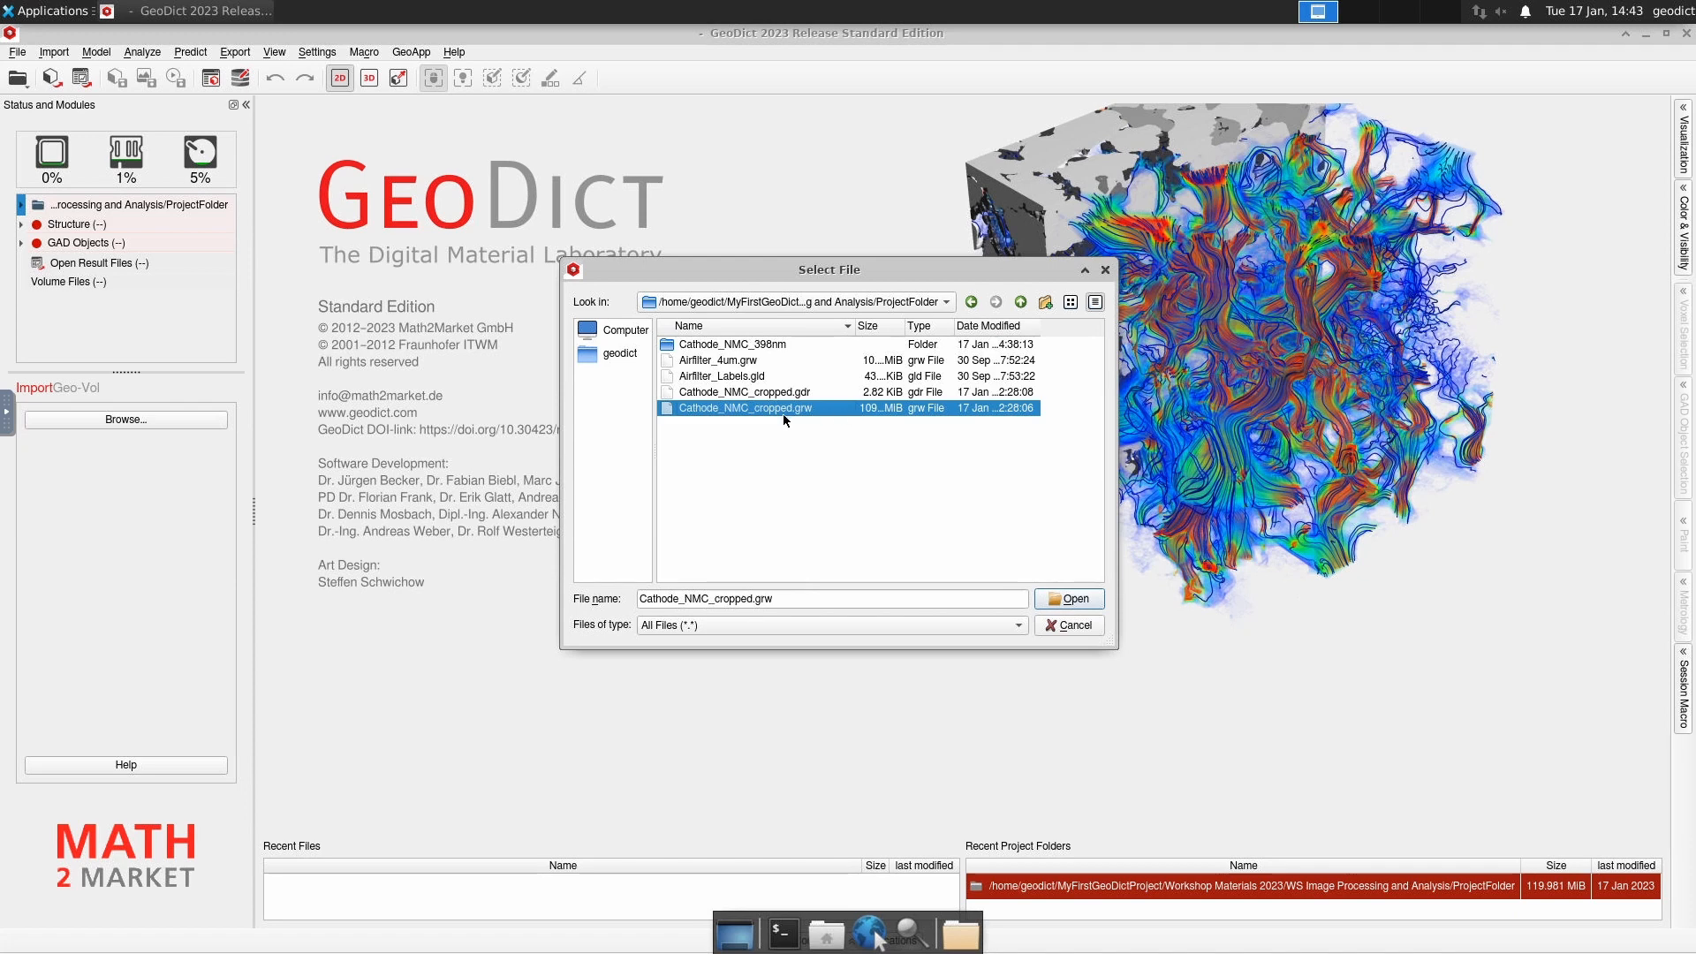
pyautogui.click(1071, 598)
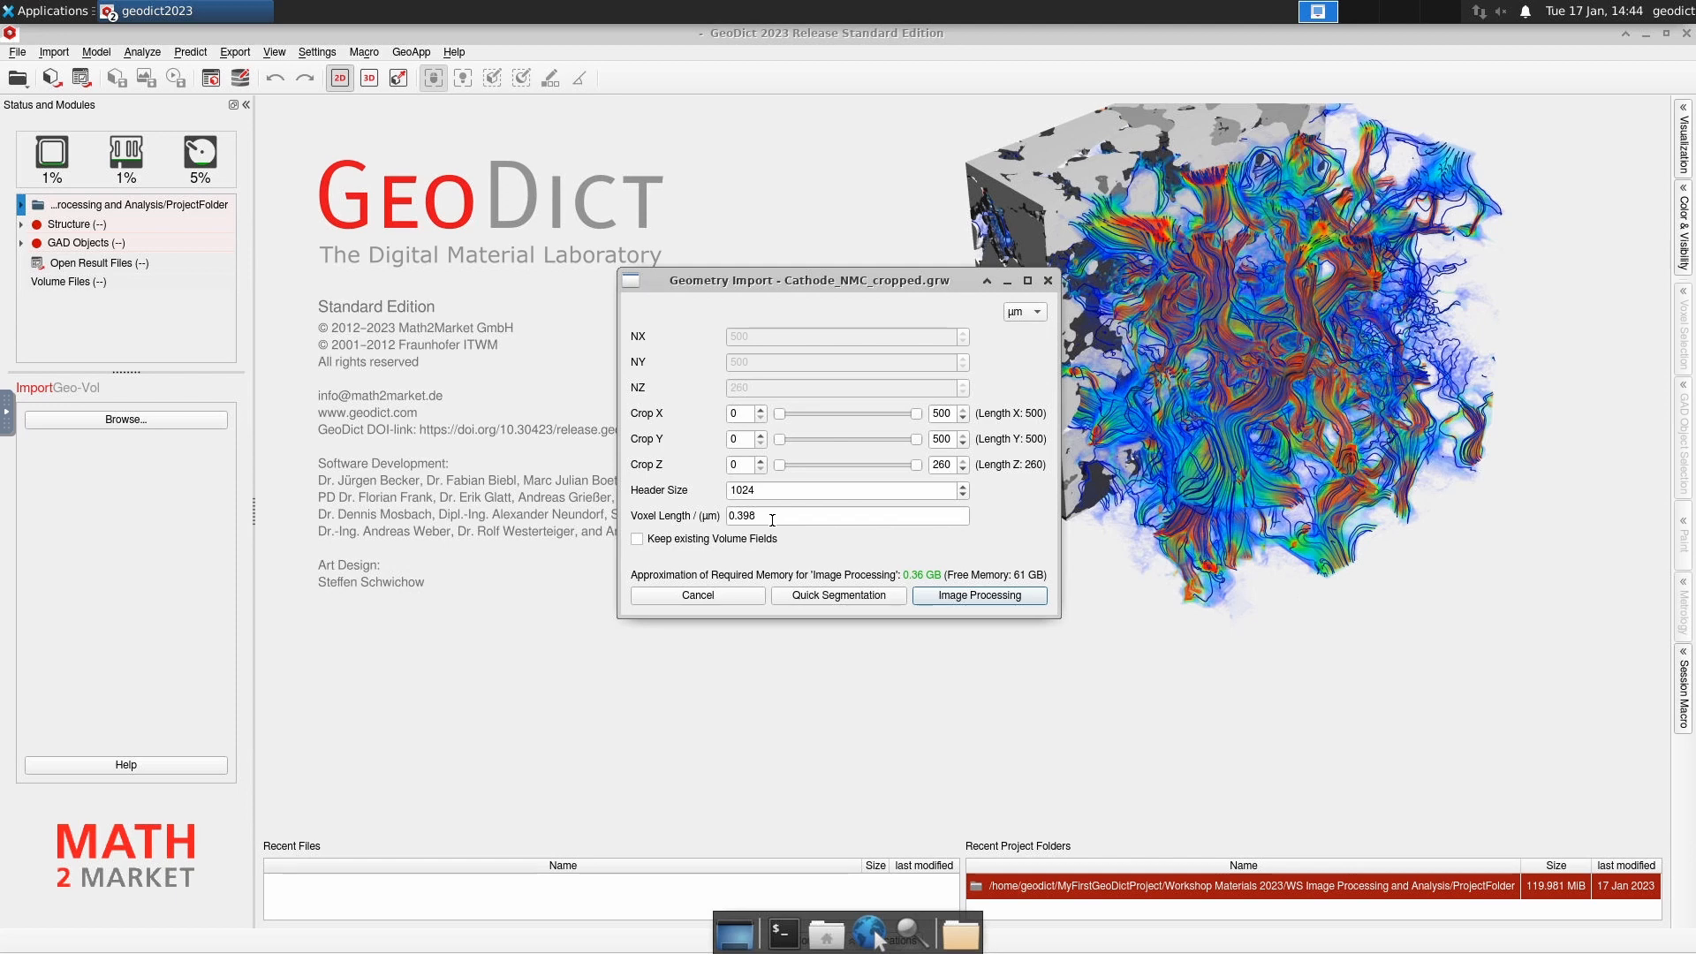
pyautogui.click(968, 597)
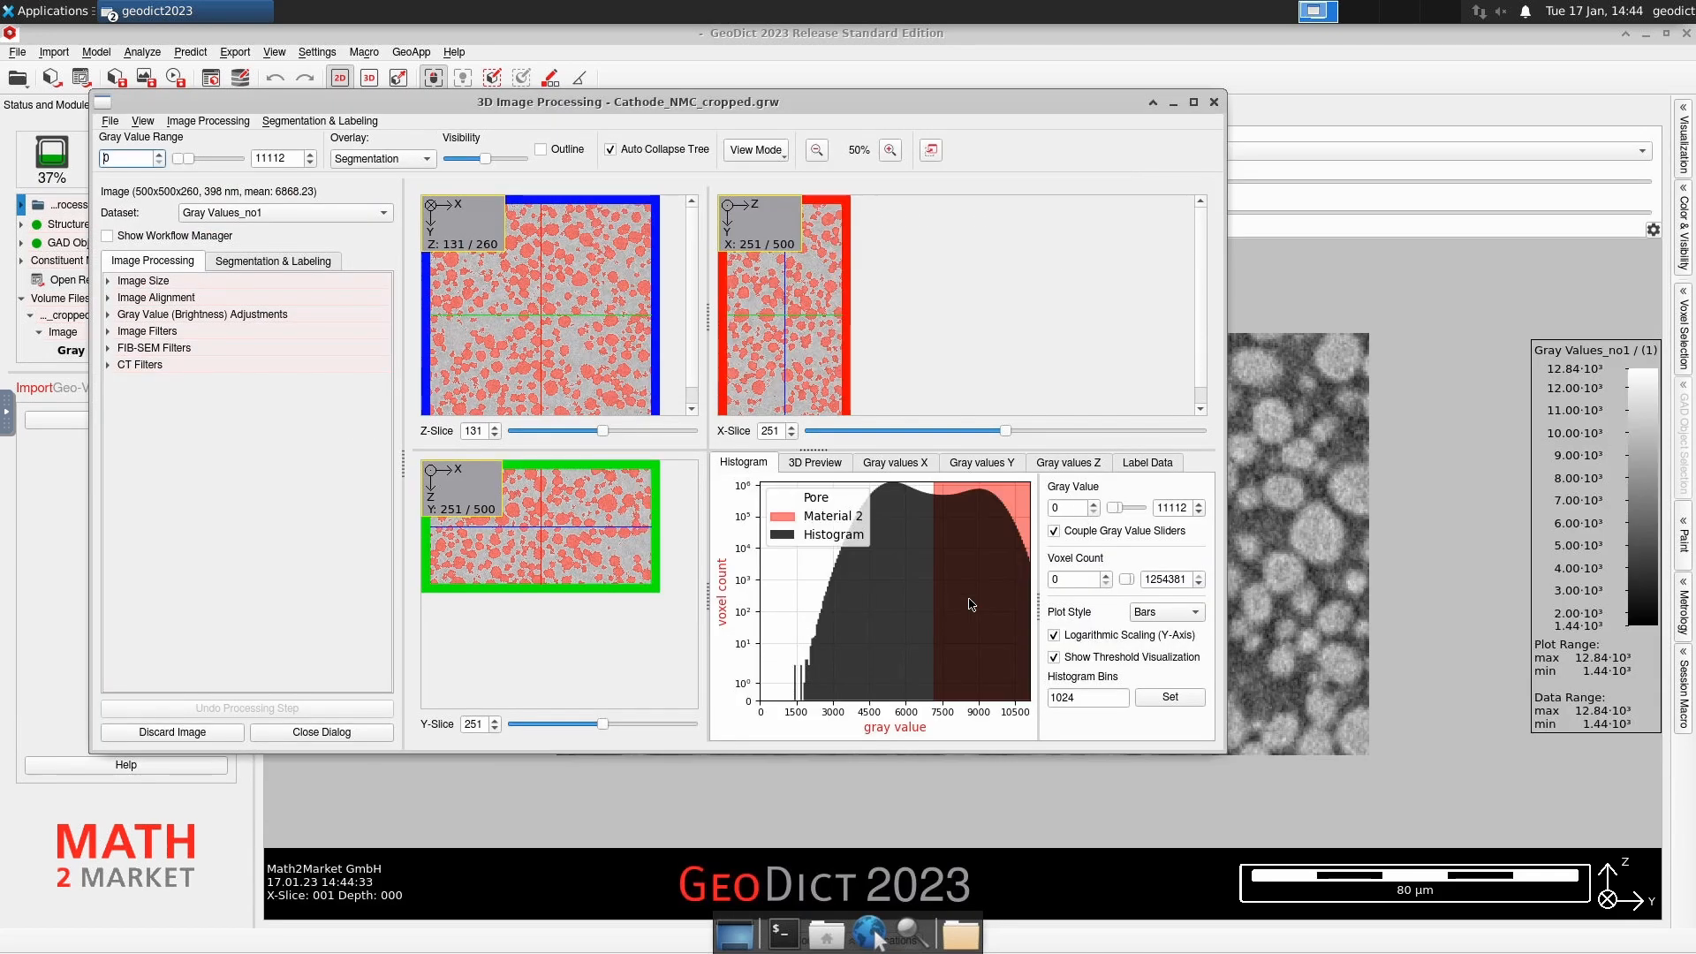
# - Maximize the 3D Image Processing dialog and reduce the segmentation overlay's visibility to zero to inspect the raw gray value slices
pyautogui.click(1192, 103)
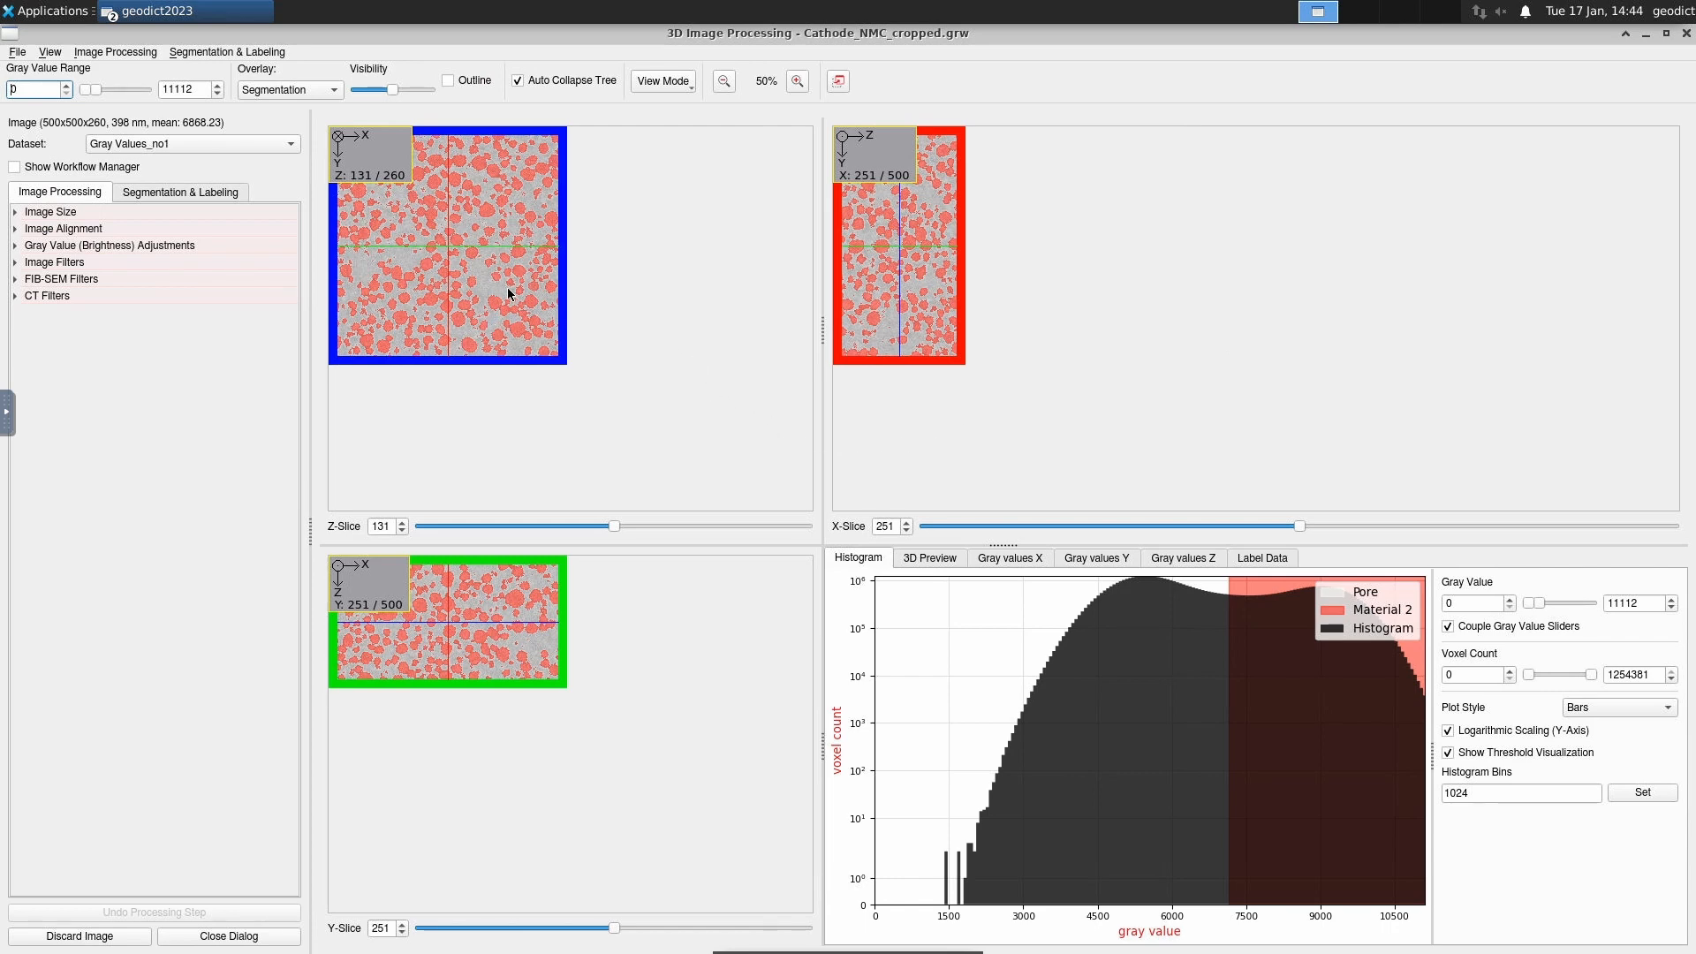
pyautogui.moveTo(485, 282); pyautogui.dragTo(545, 437, button='right')
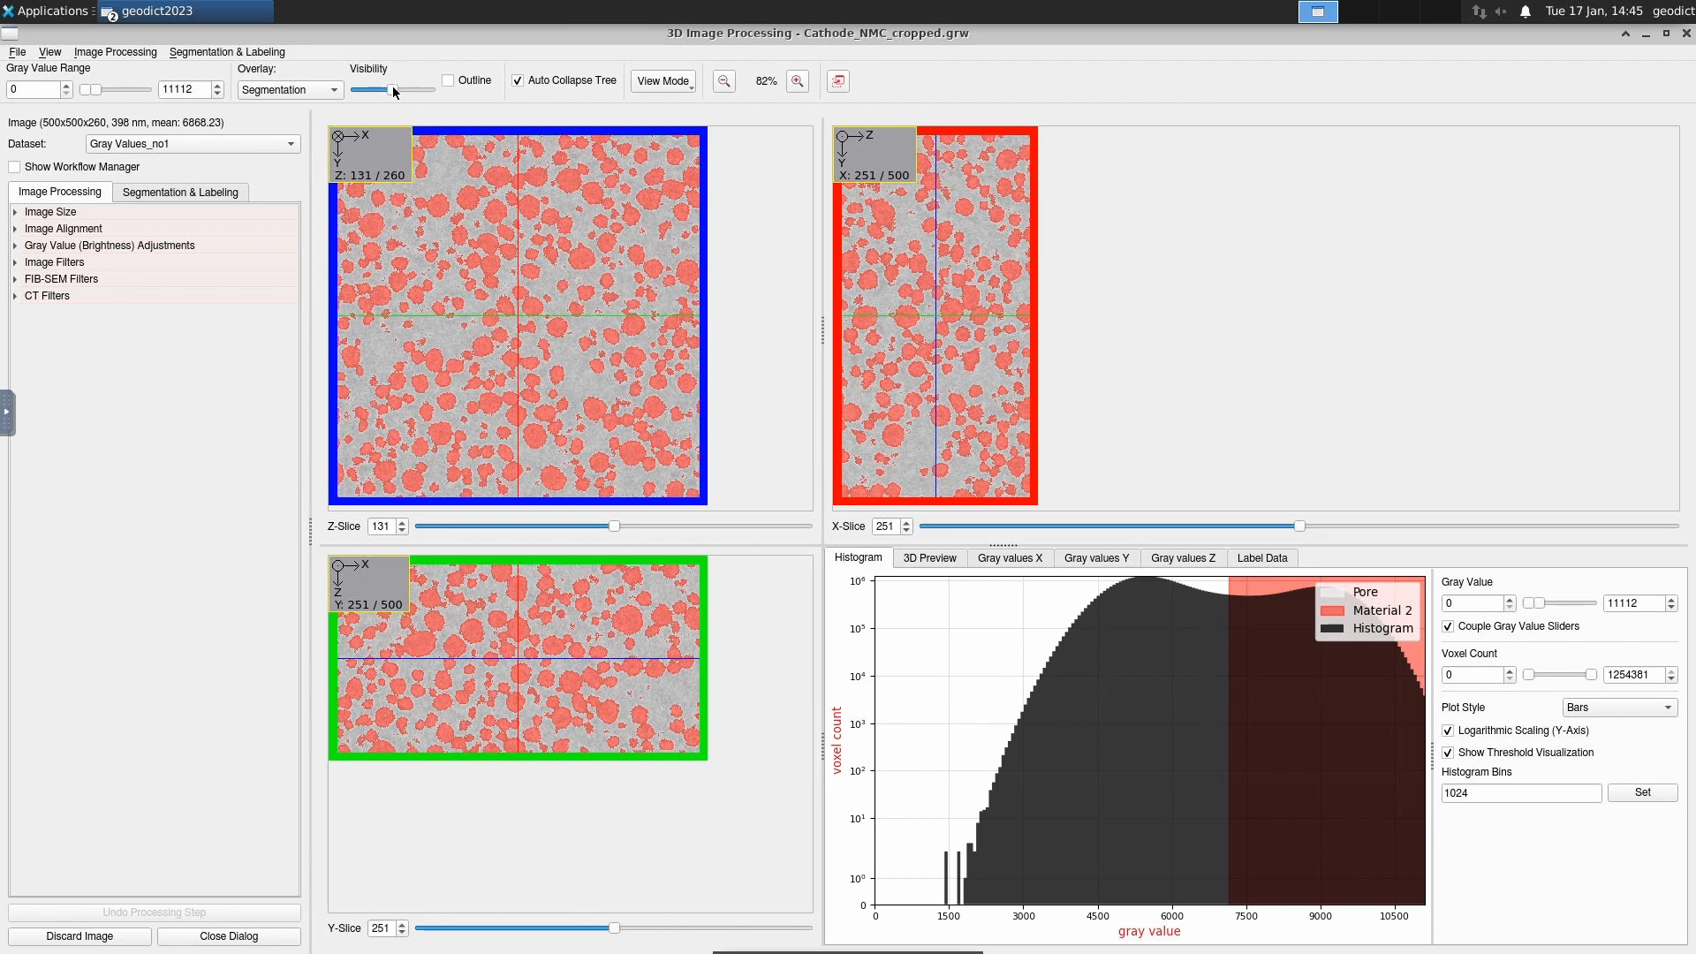
pyautogui.moveTo(392, 88); pyautogui.dragTo(353, 88)
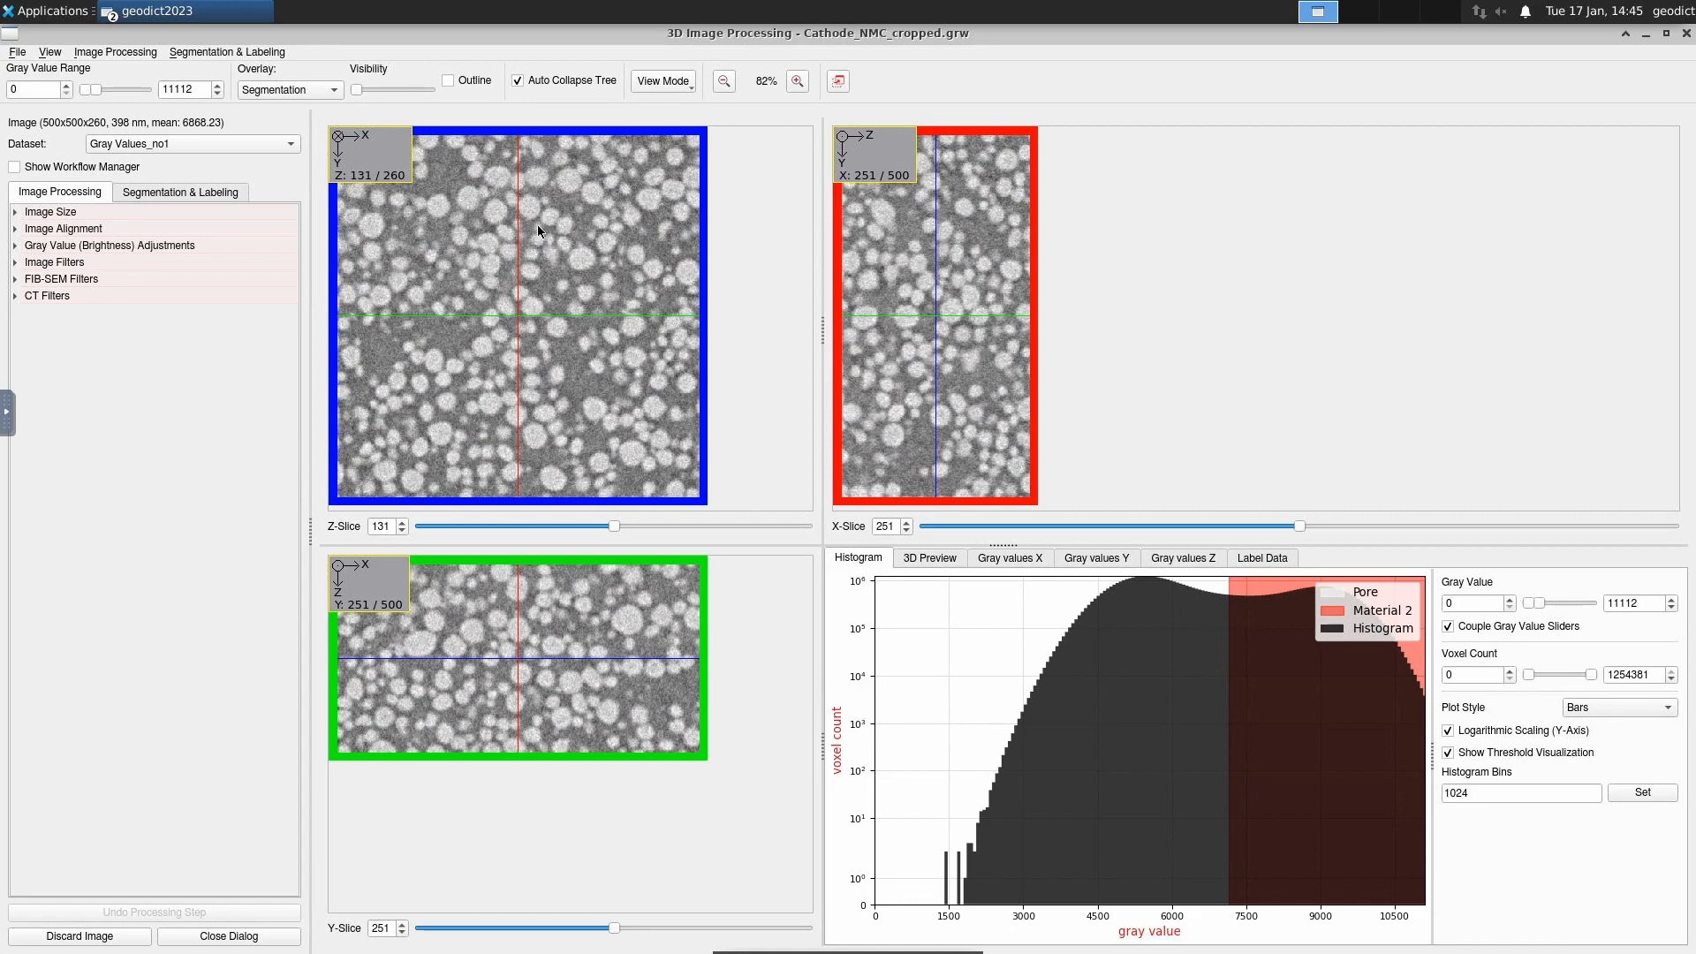
pyautogui.scroll(1, 563, 222)
pyautogui.scroll(2, 571, 290)
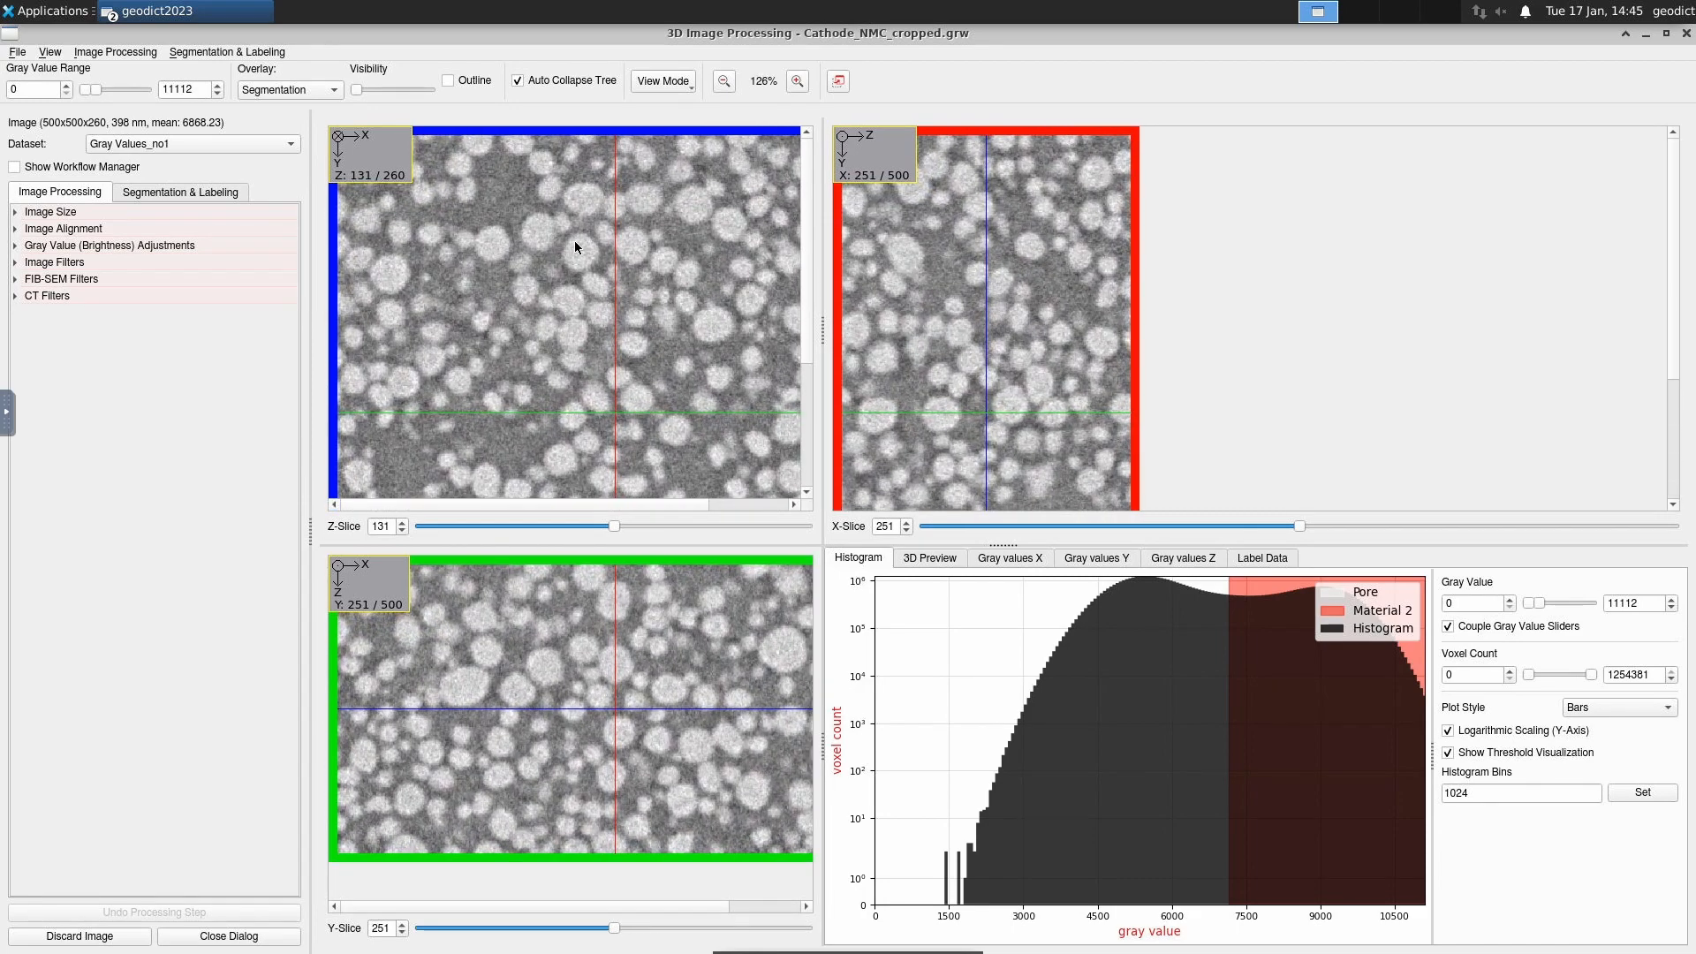
pyautogui.moveTo(572, 231)
# - Open the parameter gallery preview for the Non-Local Means image filter and maximize it
pyautogui.click(15, 262)
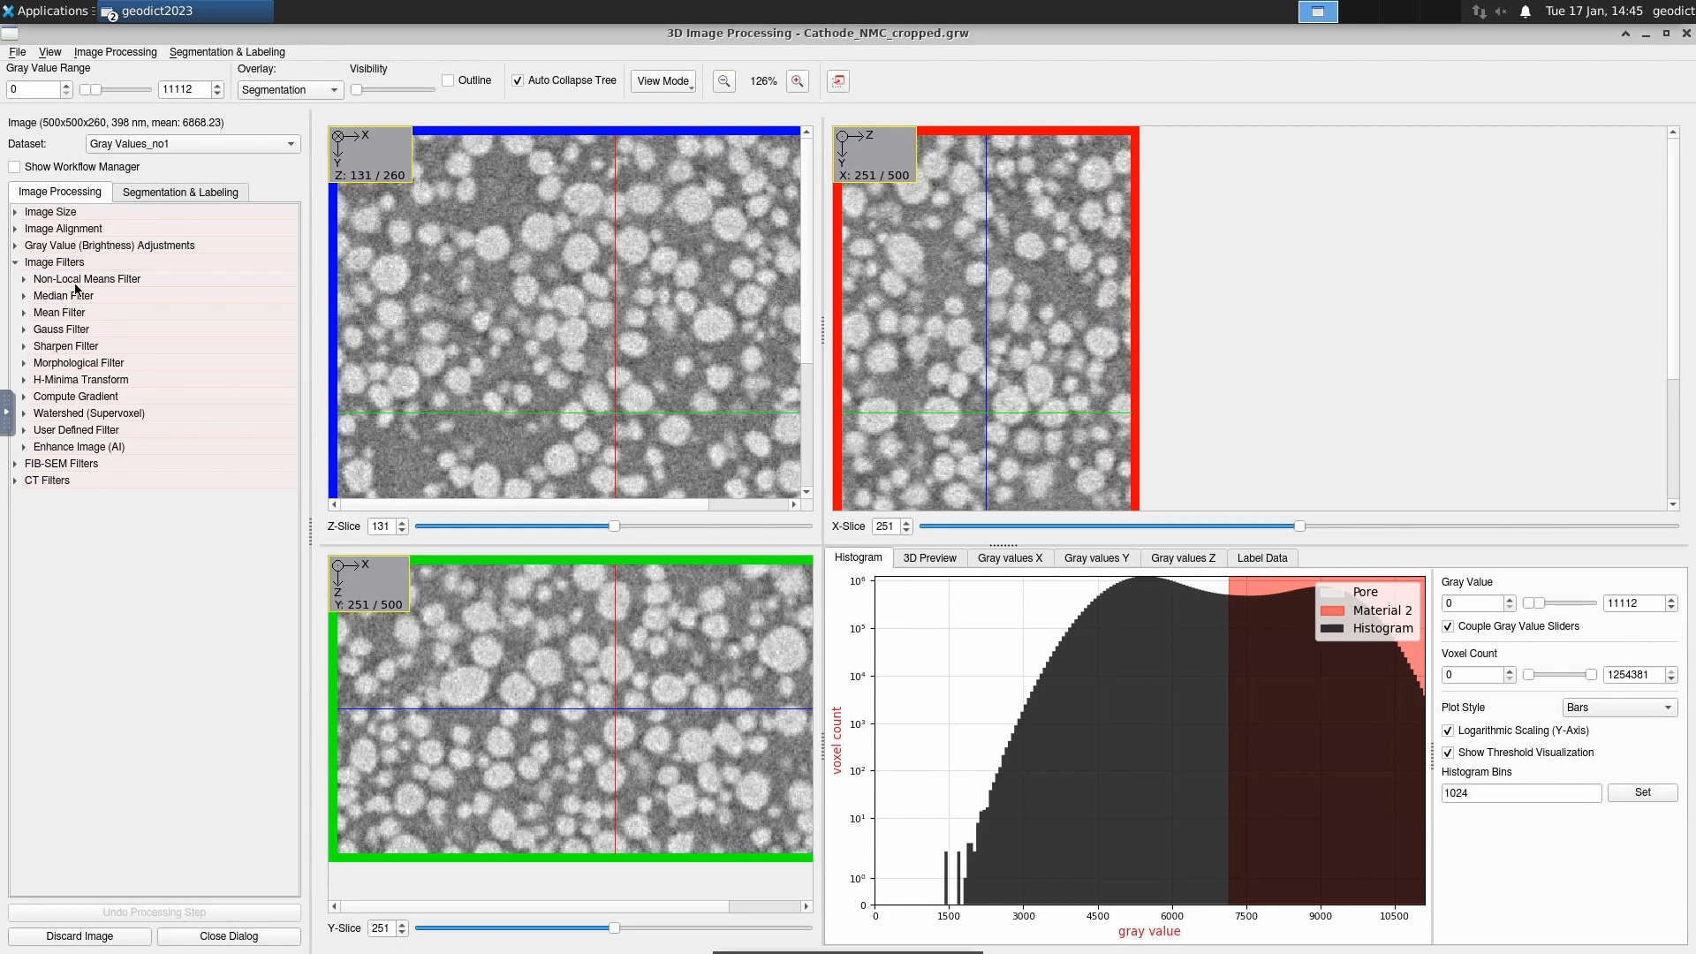
pyautogui.click(23, 279)
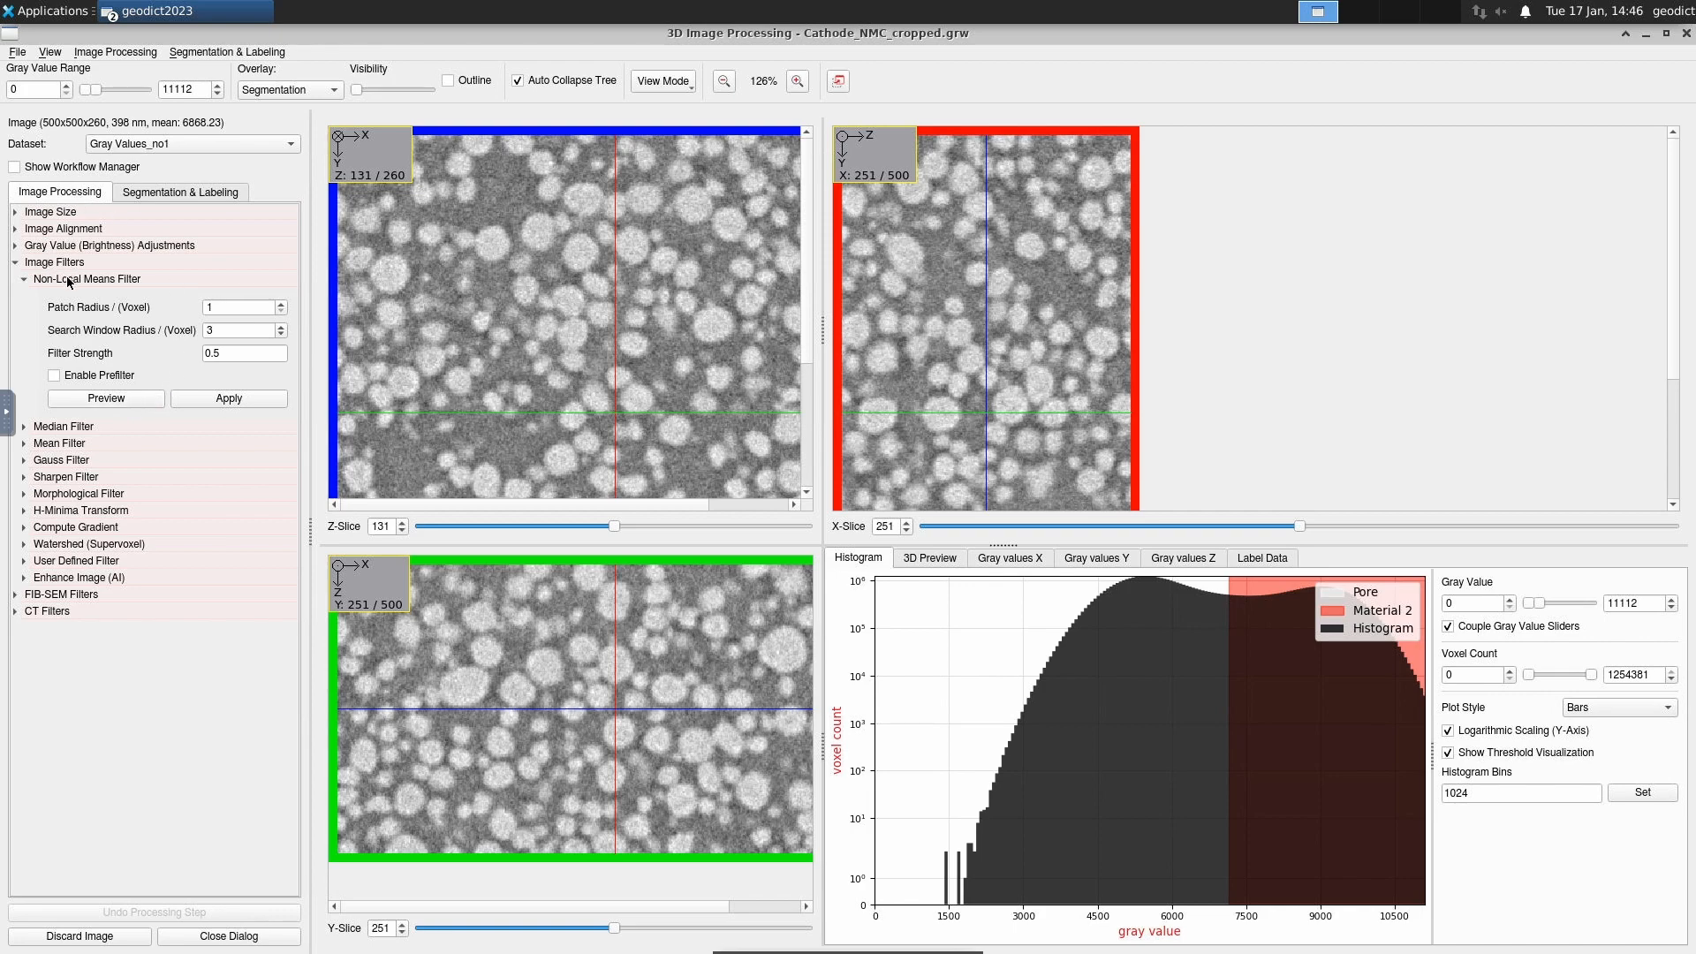
pyautogui.click(126, 397)
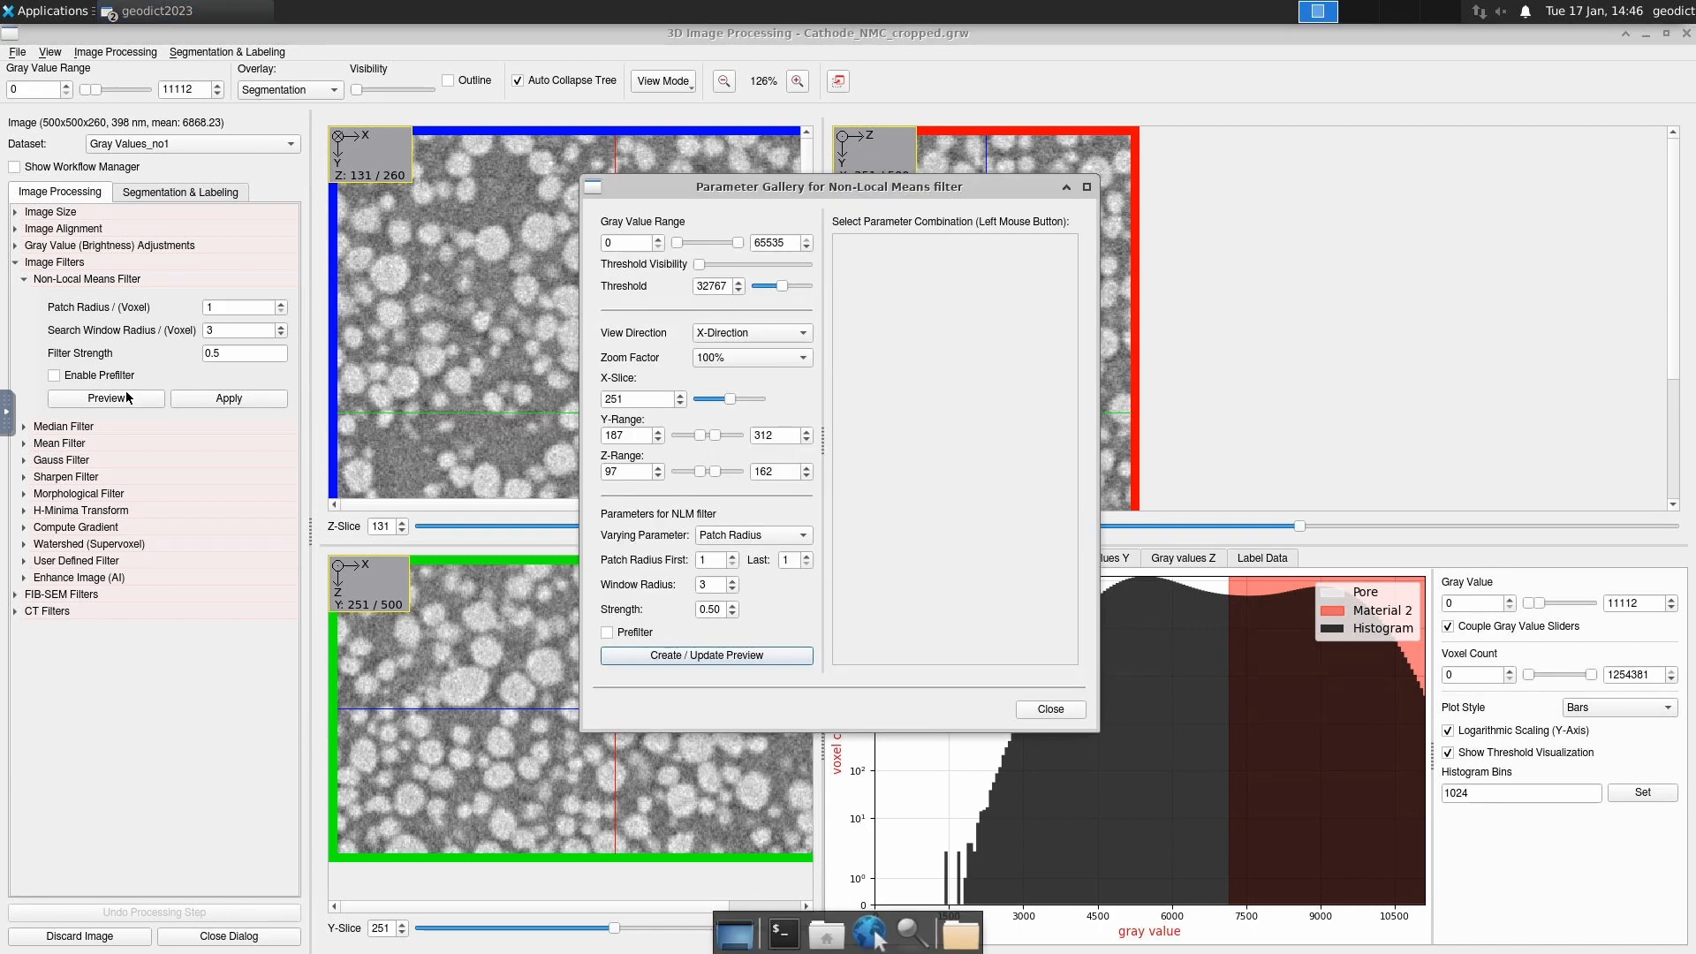
pyautogui.moveTo(790, 199); pyautogui.dragTo(483, 179)
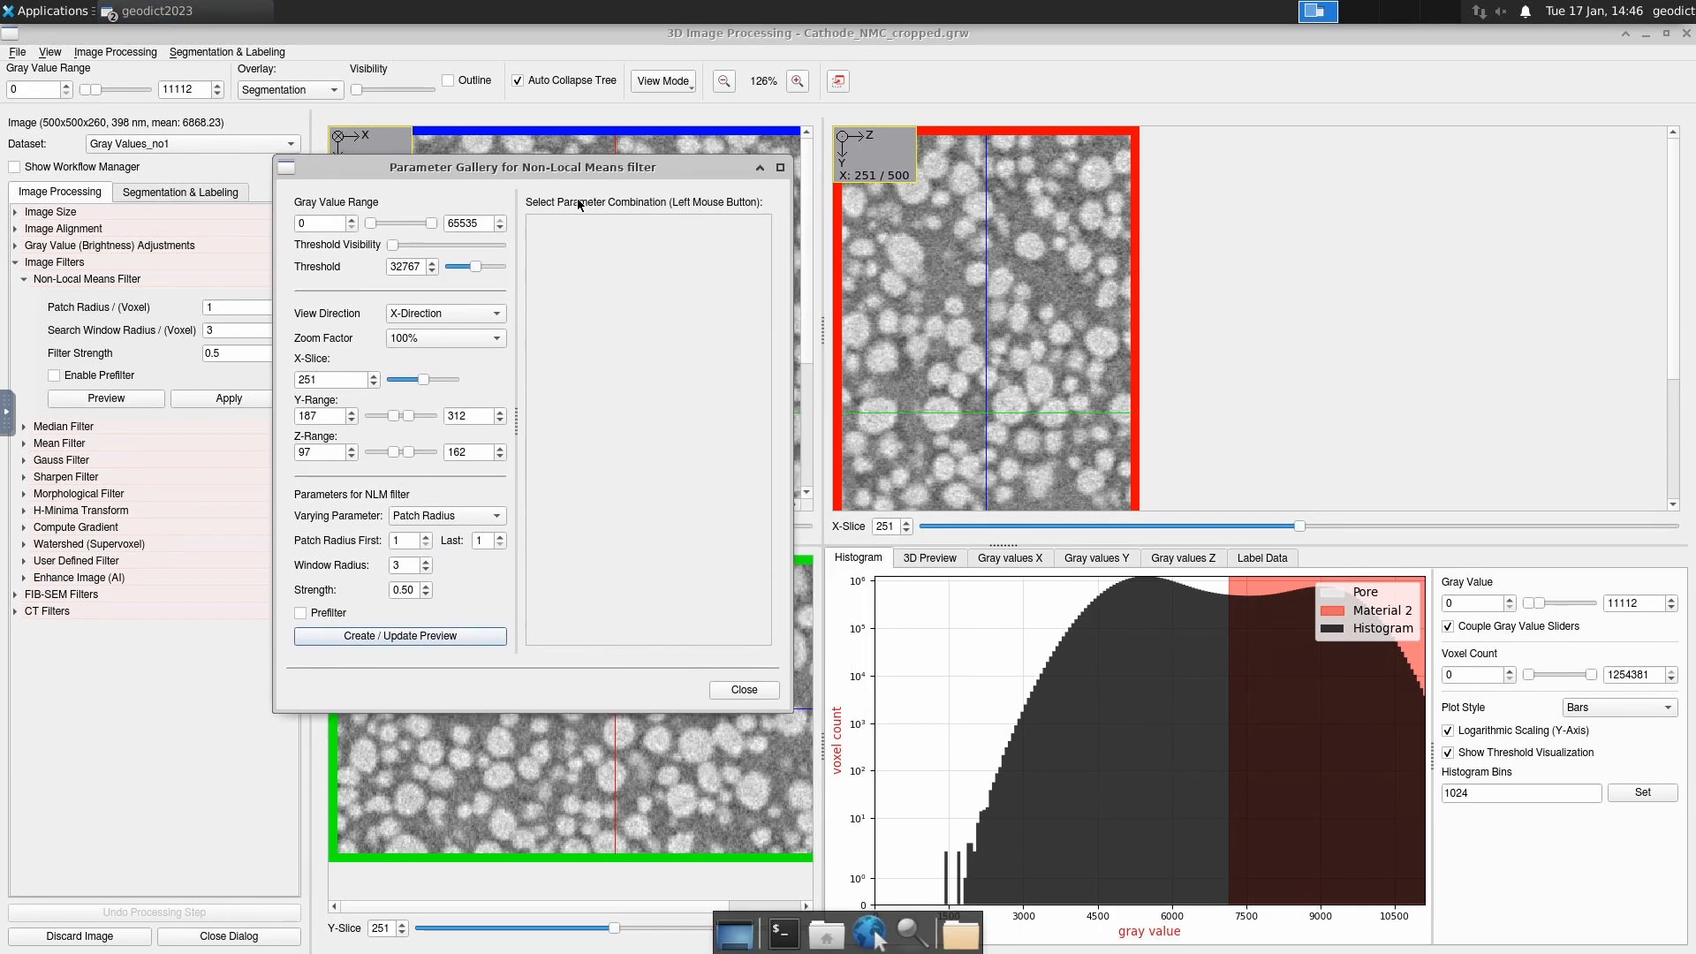
pyautogui.click(780, 167)
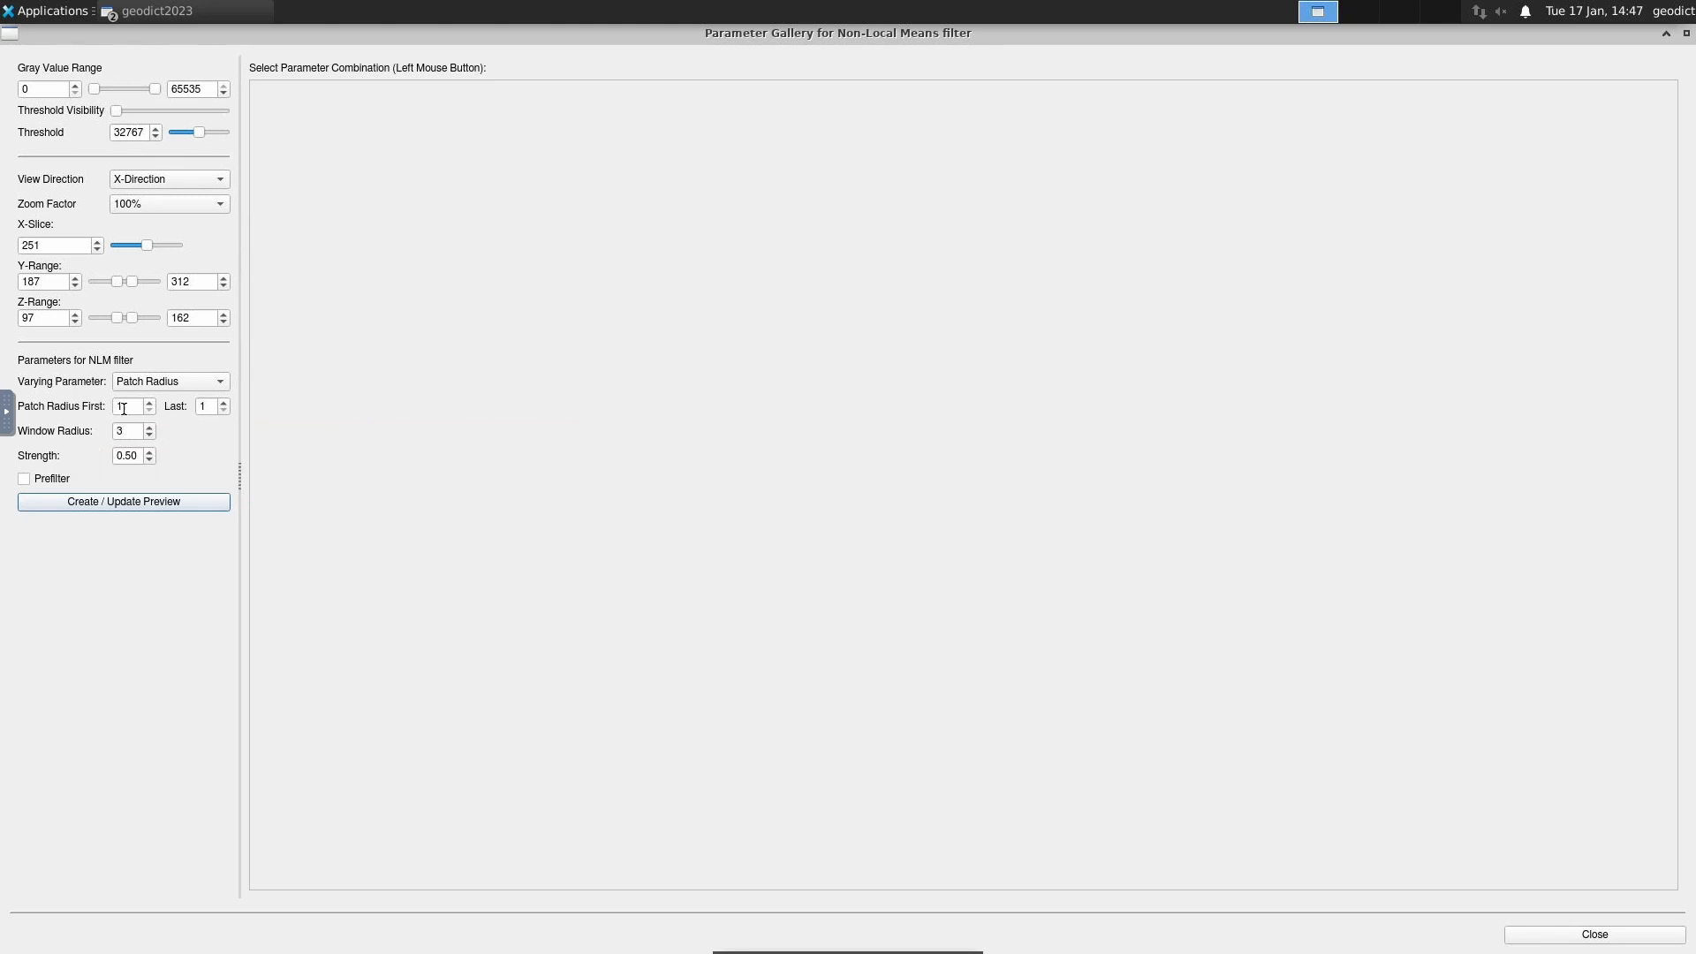
# - Create a Non-Local Means preview varying the patch radius from 1 to 3 with a strength of 0.40
pyautogui.moveTo(208, 408); pyautogui.dragTo(184, 405)
pyautogui.click(131, 457)
pyautogui.press('BackSpace')
pyautogui.write('4')
pyautogui.click(156, 500)
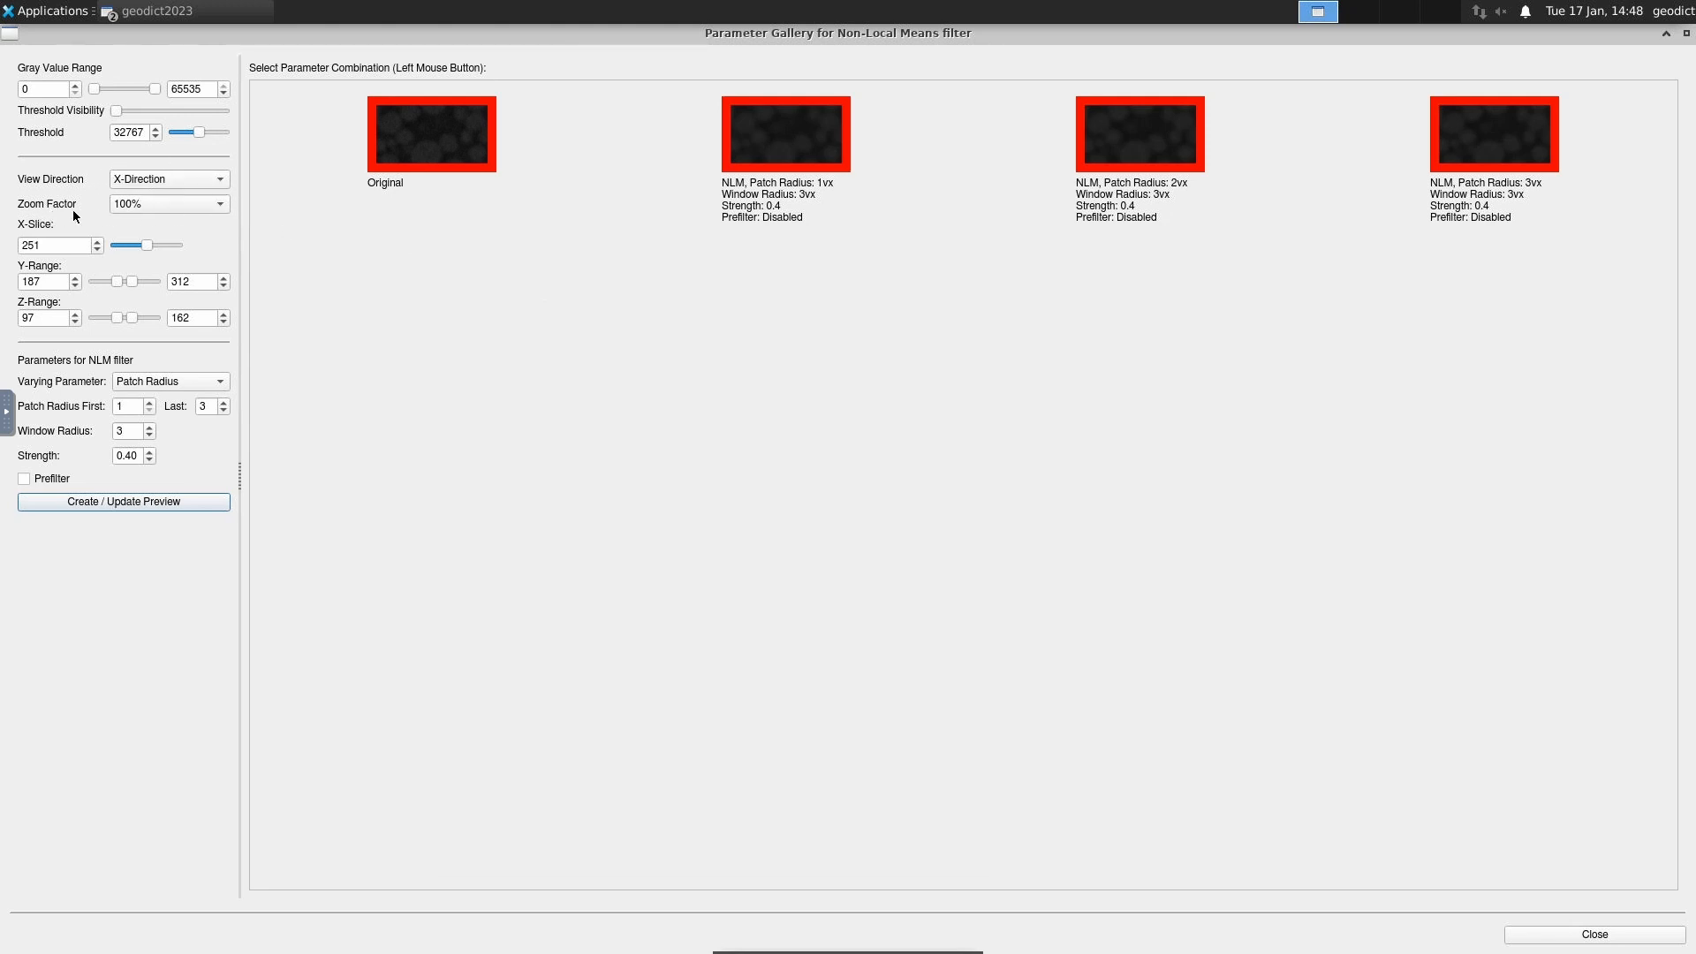
# - Set the preview gallery's zoom factor to 200%
pyautogui.click(170, 208)
pyautogui.click(162, 227)
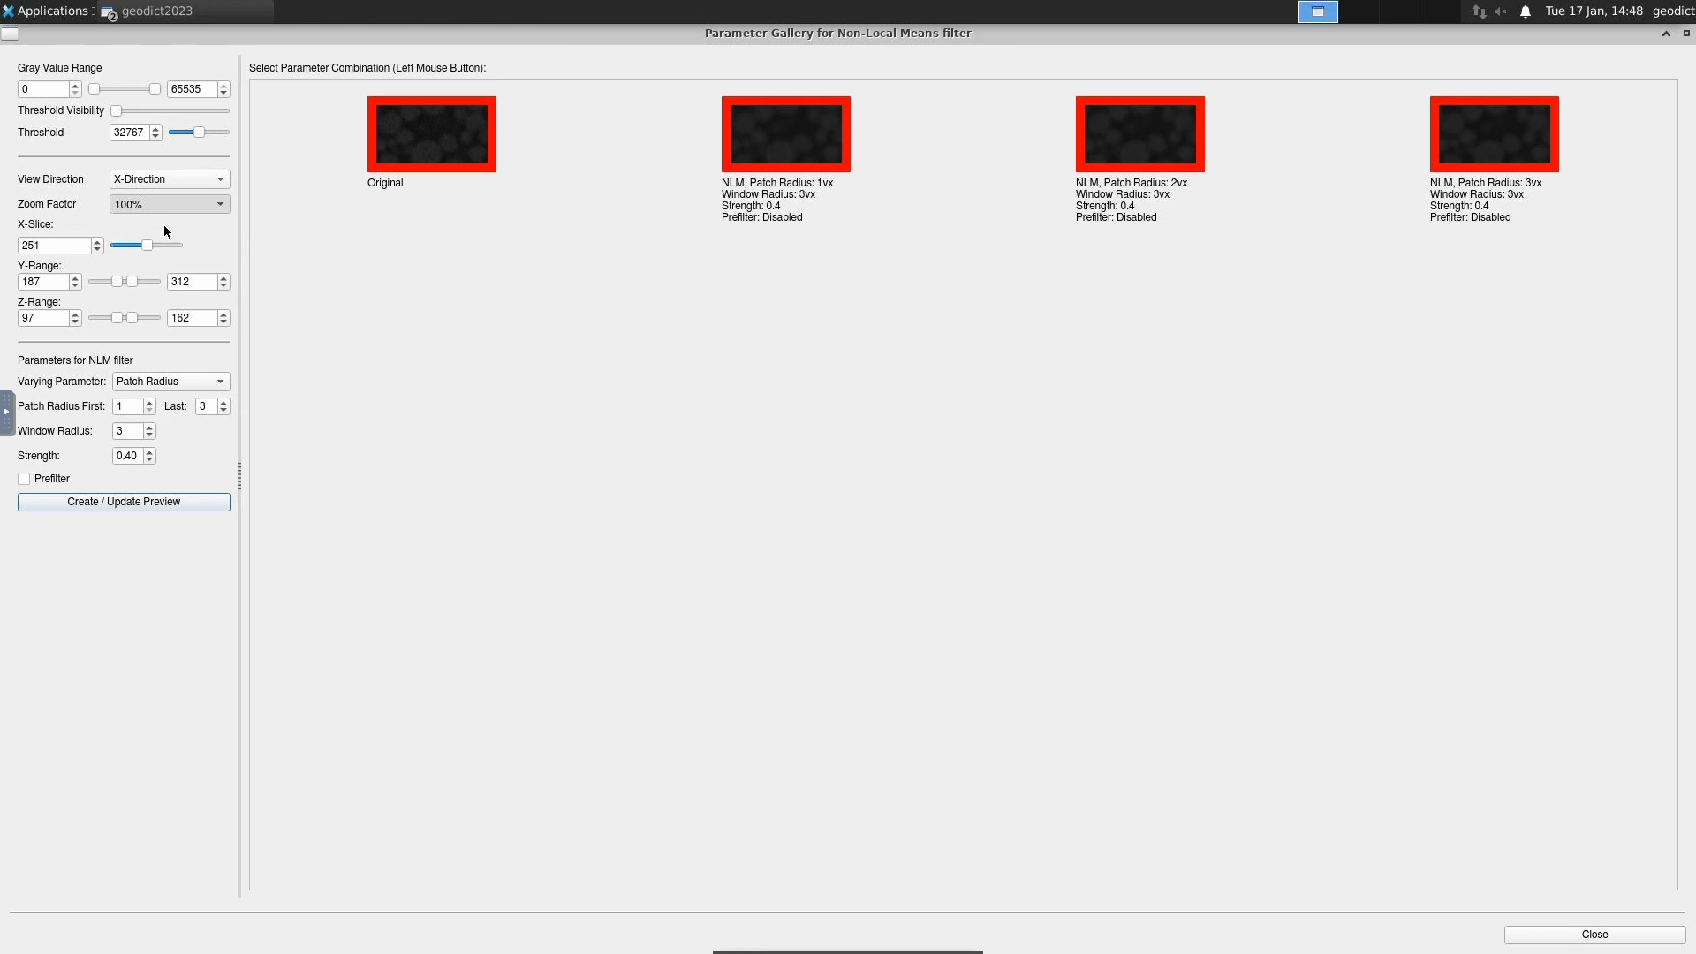
pyautogui.click(166, 202)
pyautogui.click(146, 241)
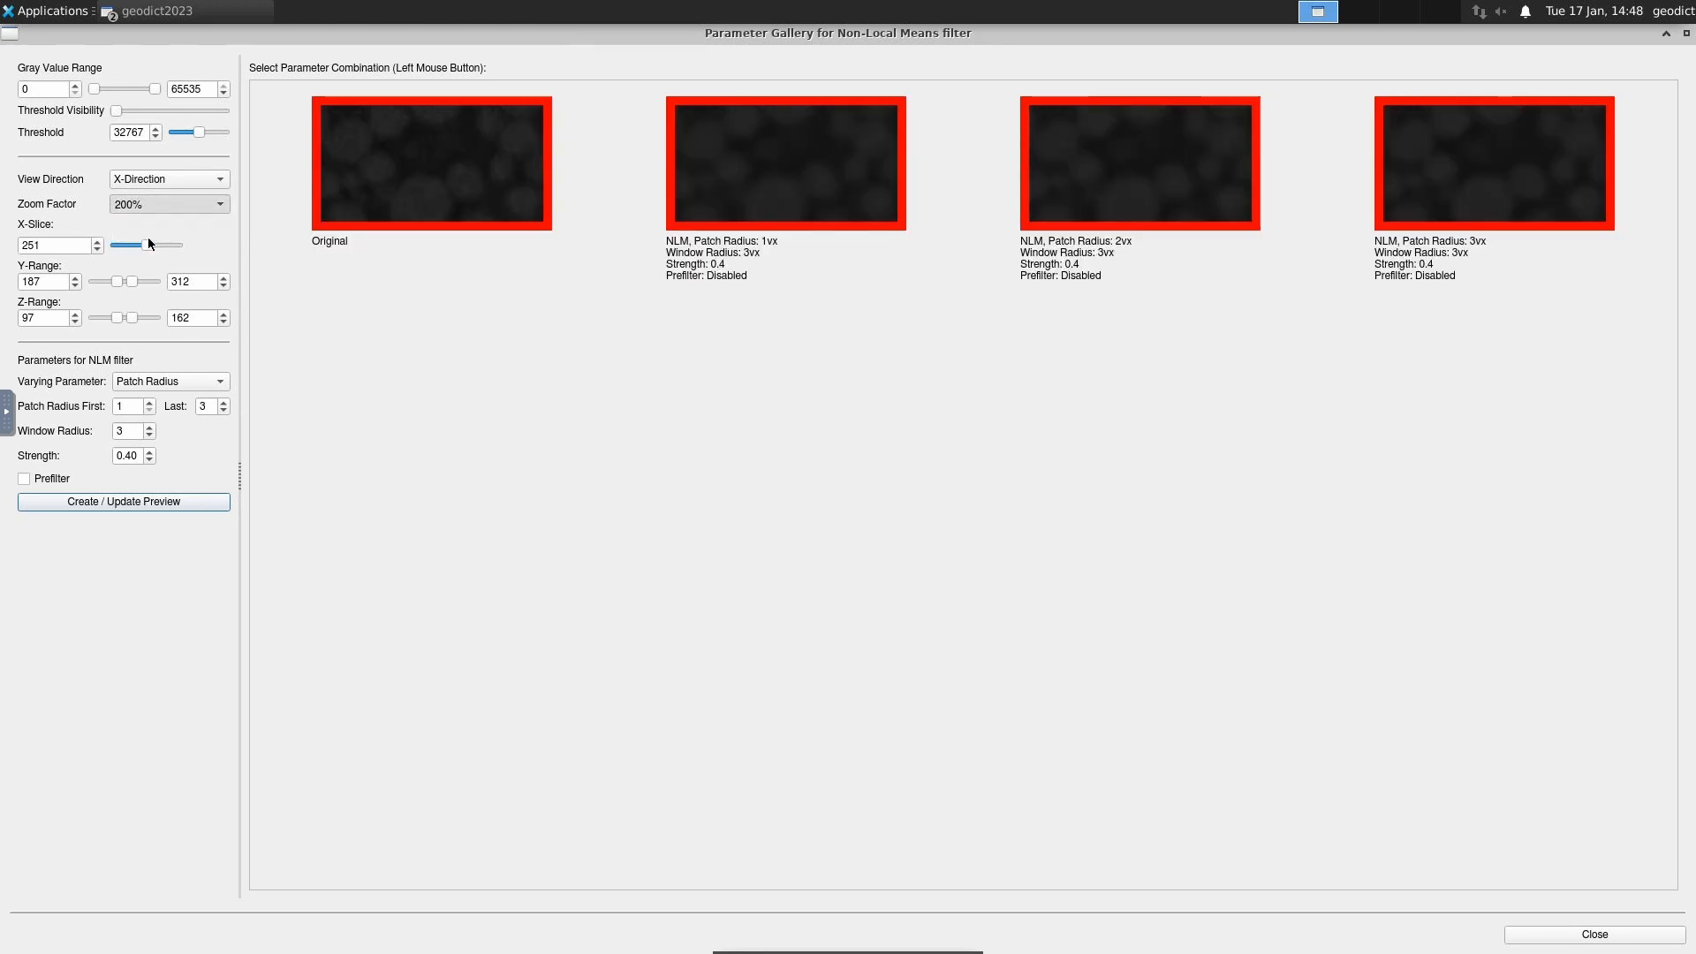
# - Return the preview gallery to a 200% zoom factor and set its gray value range to 2000–11000
pyautogui.click(162, 203)
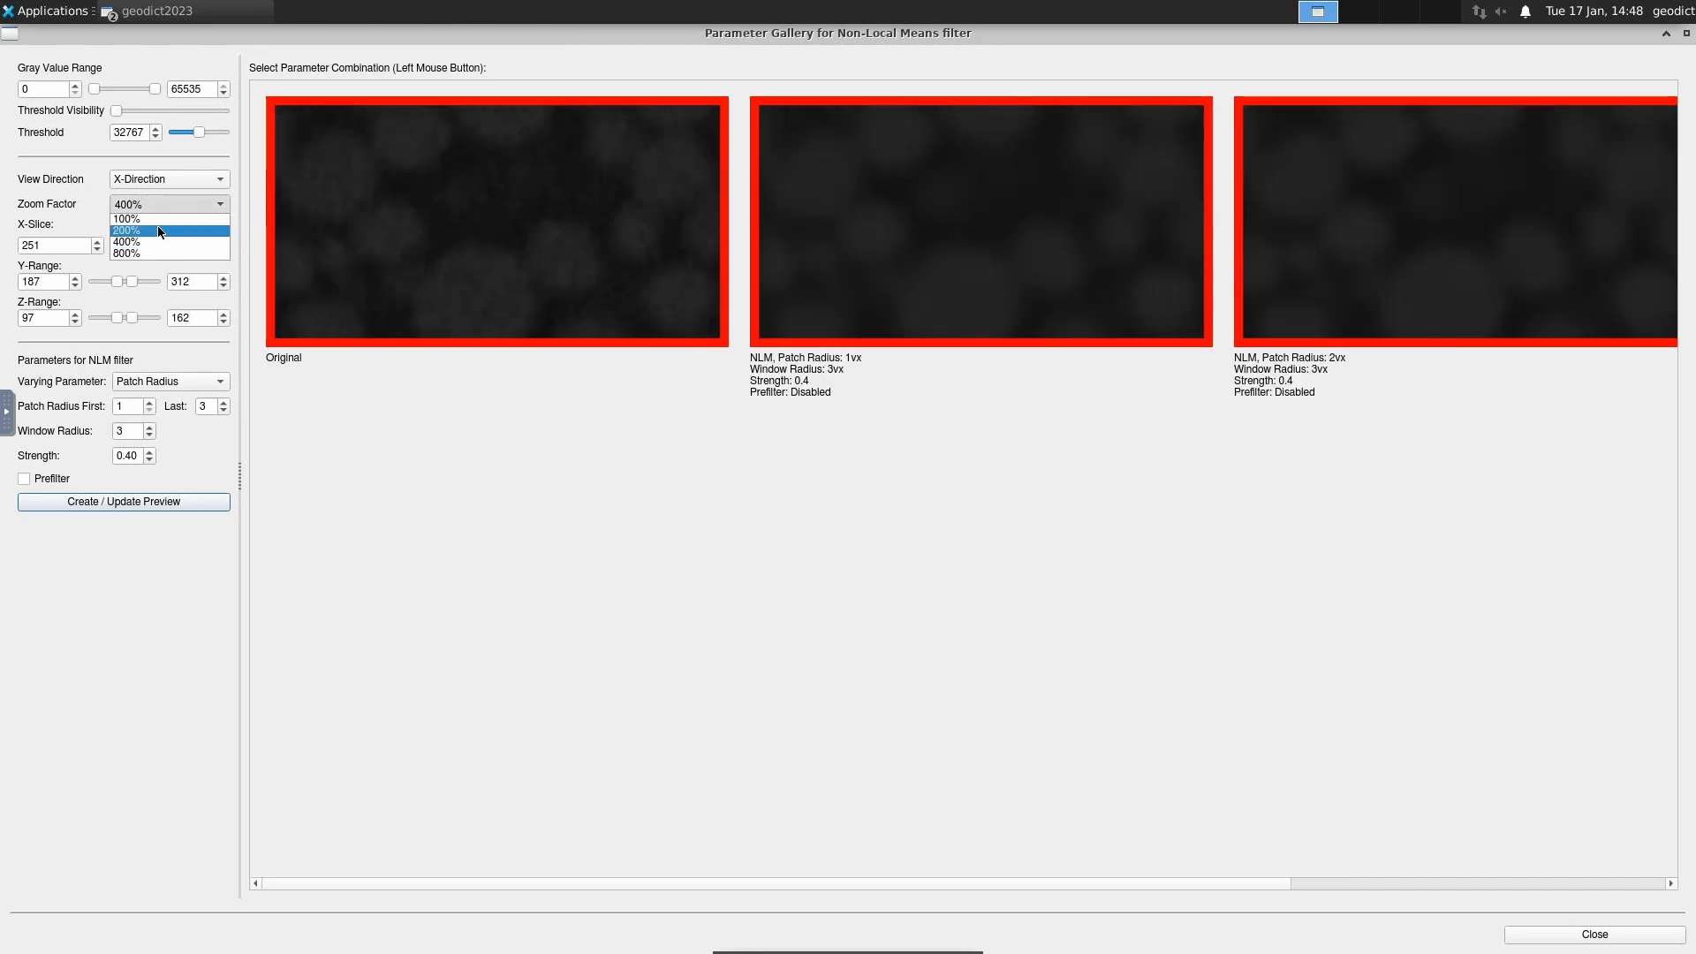
pyautogui.click(158, 230)
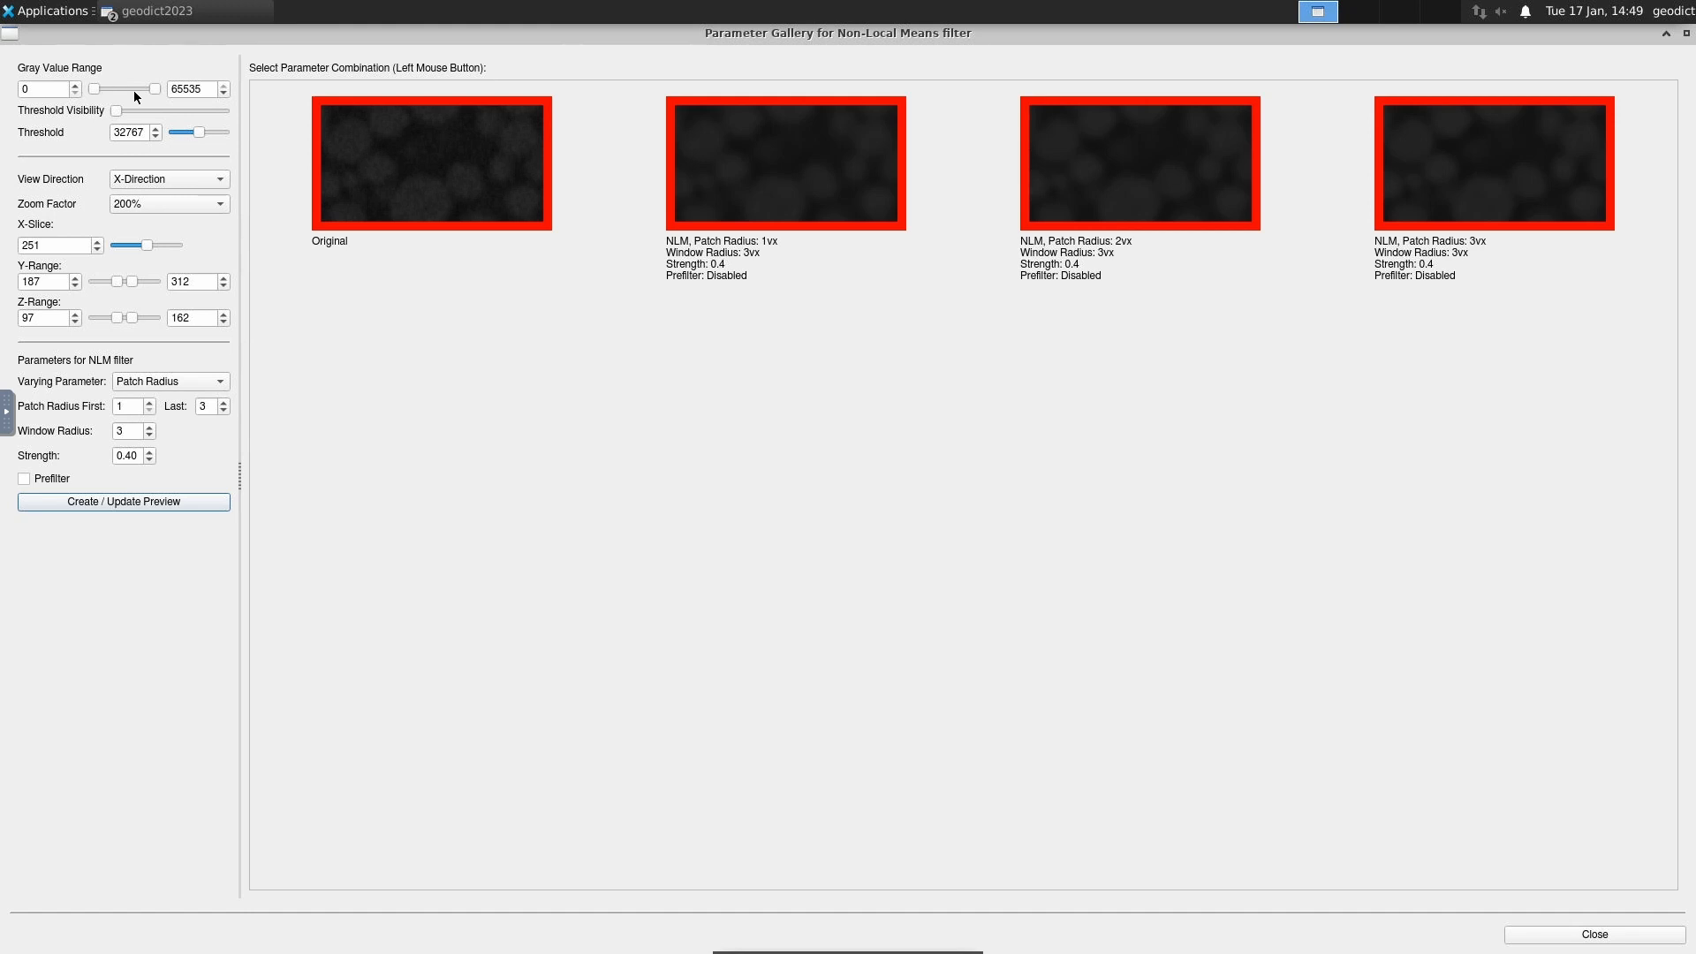
pyautogui.moveTo(211, 83); pyautogui.dragTo(151, 79)
pyautogui.write('100')
pyautogui.press('BackSpace')
pyautogui.press('BackSpace')
pyautogui.write('1000')
pyautogui.click(43, 87)
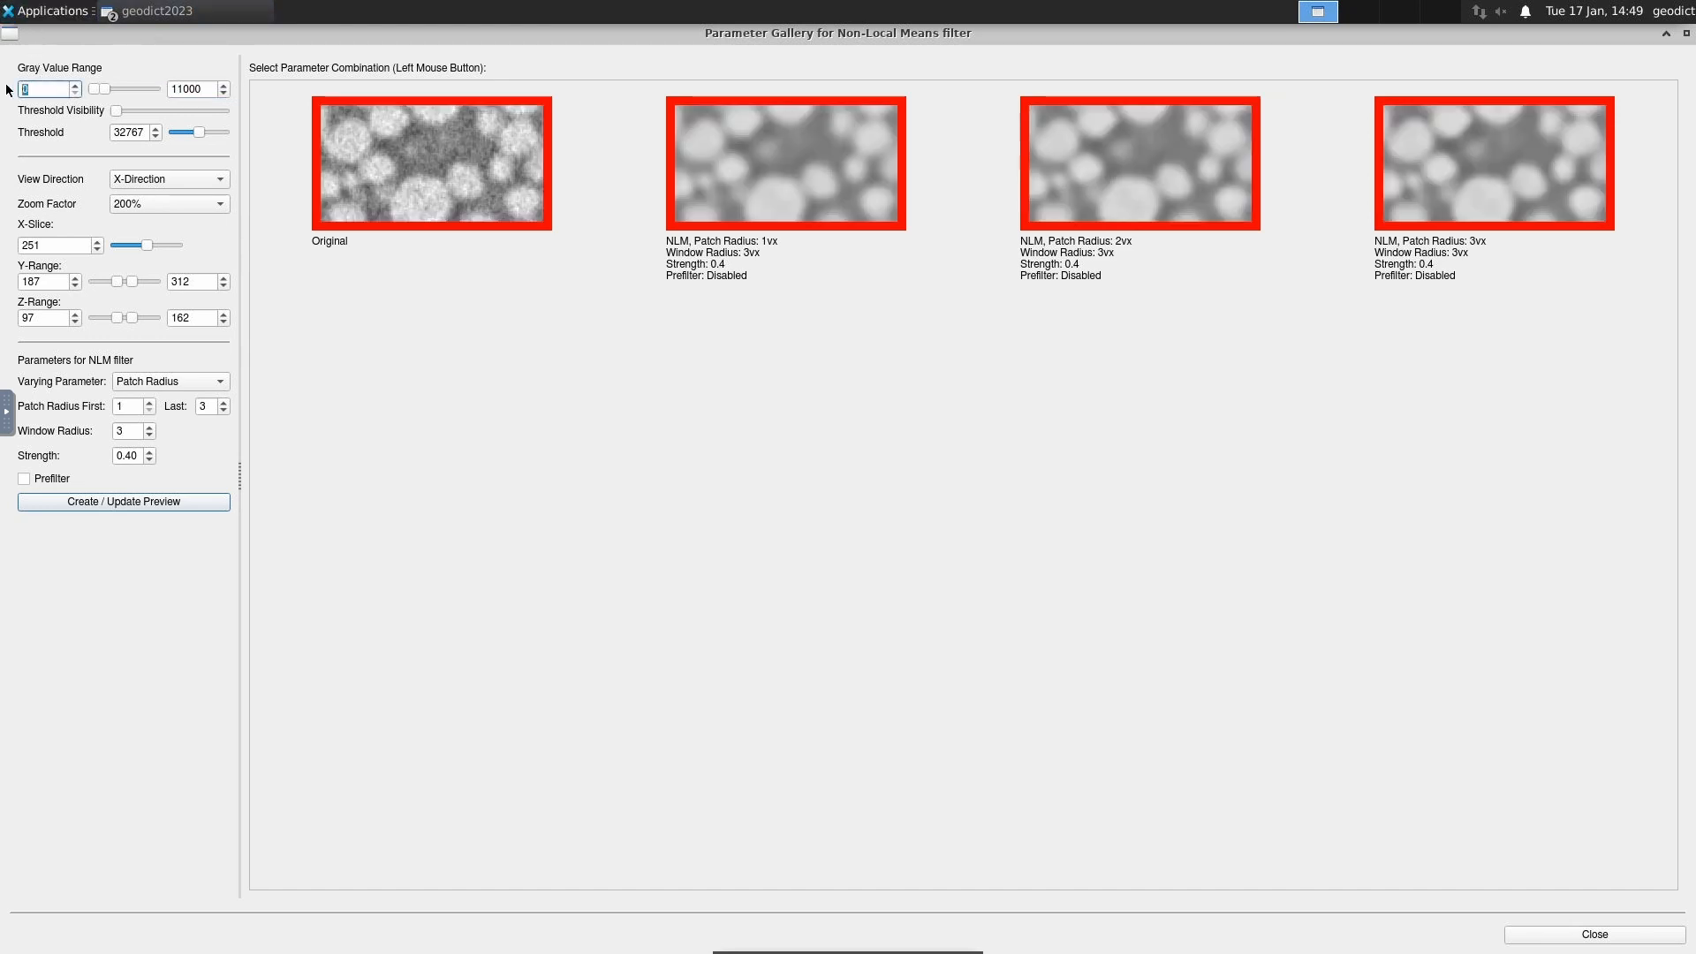
pyautogui.write('2000')
pyautogui.press('Tab')
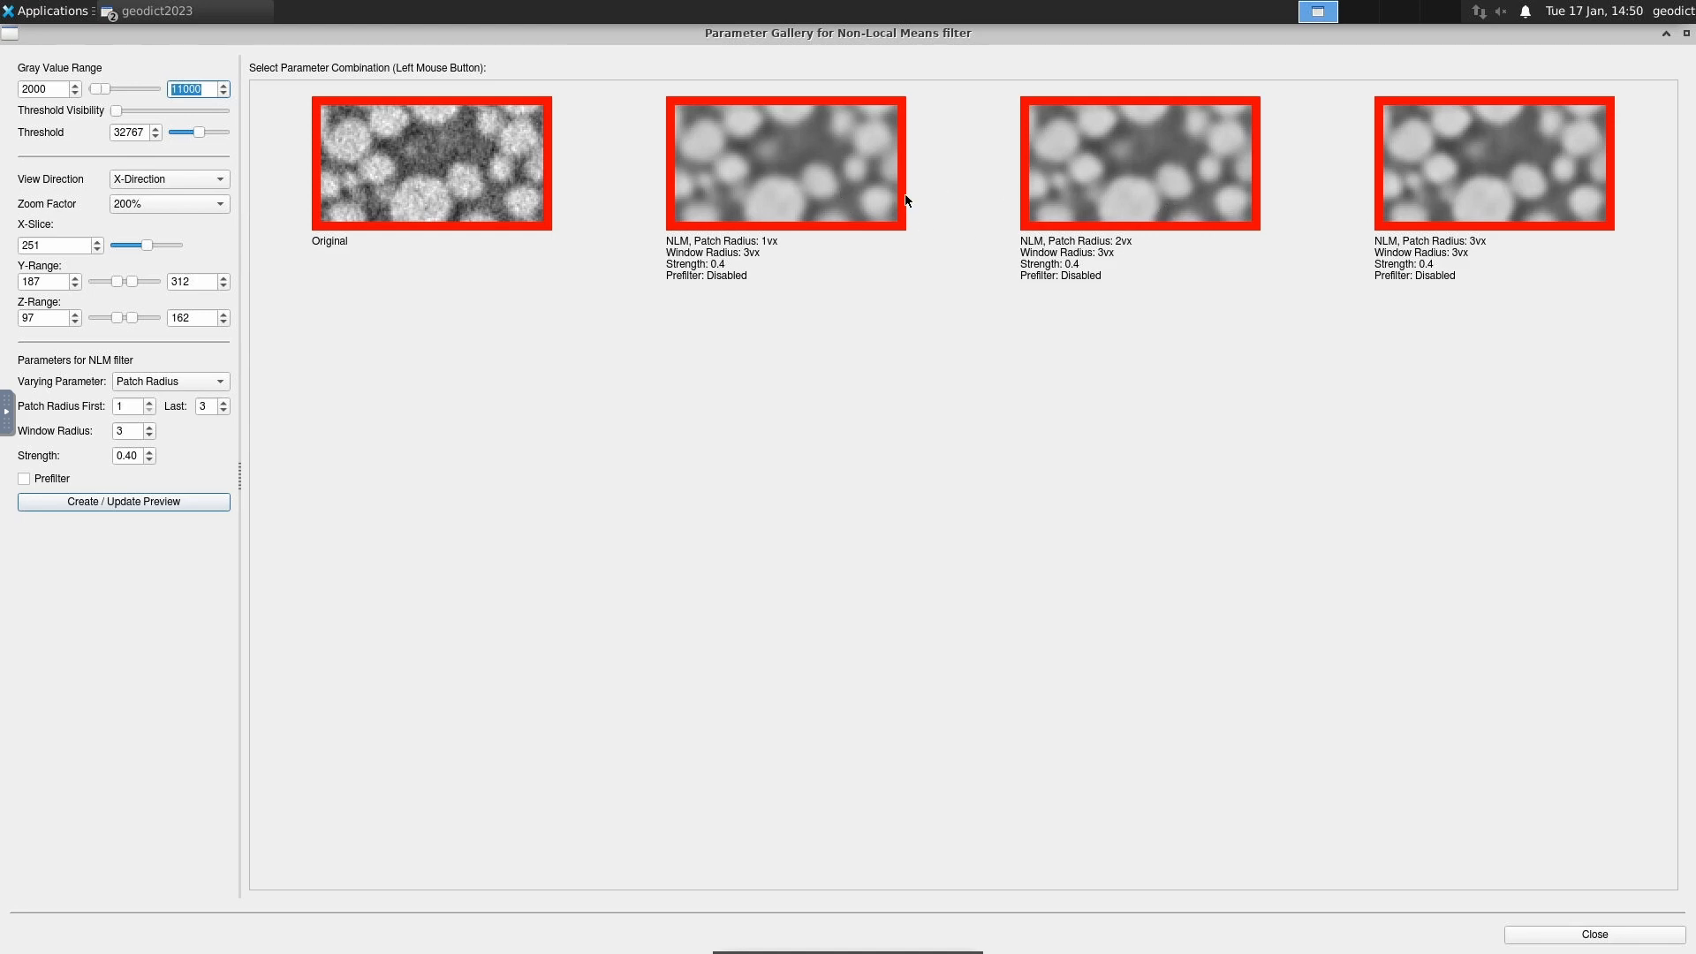
# - Select the patch radius 1 result and create a preview varying the window radius from 2 to 4
pyautogui.click(822, 255)
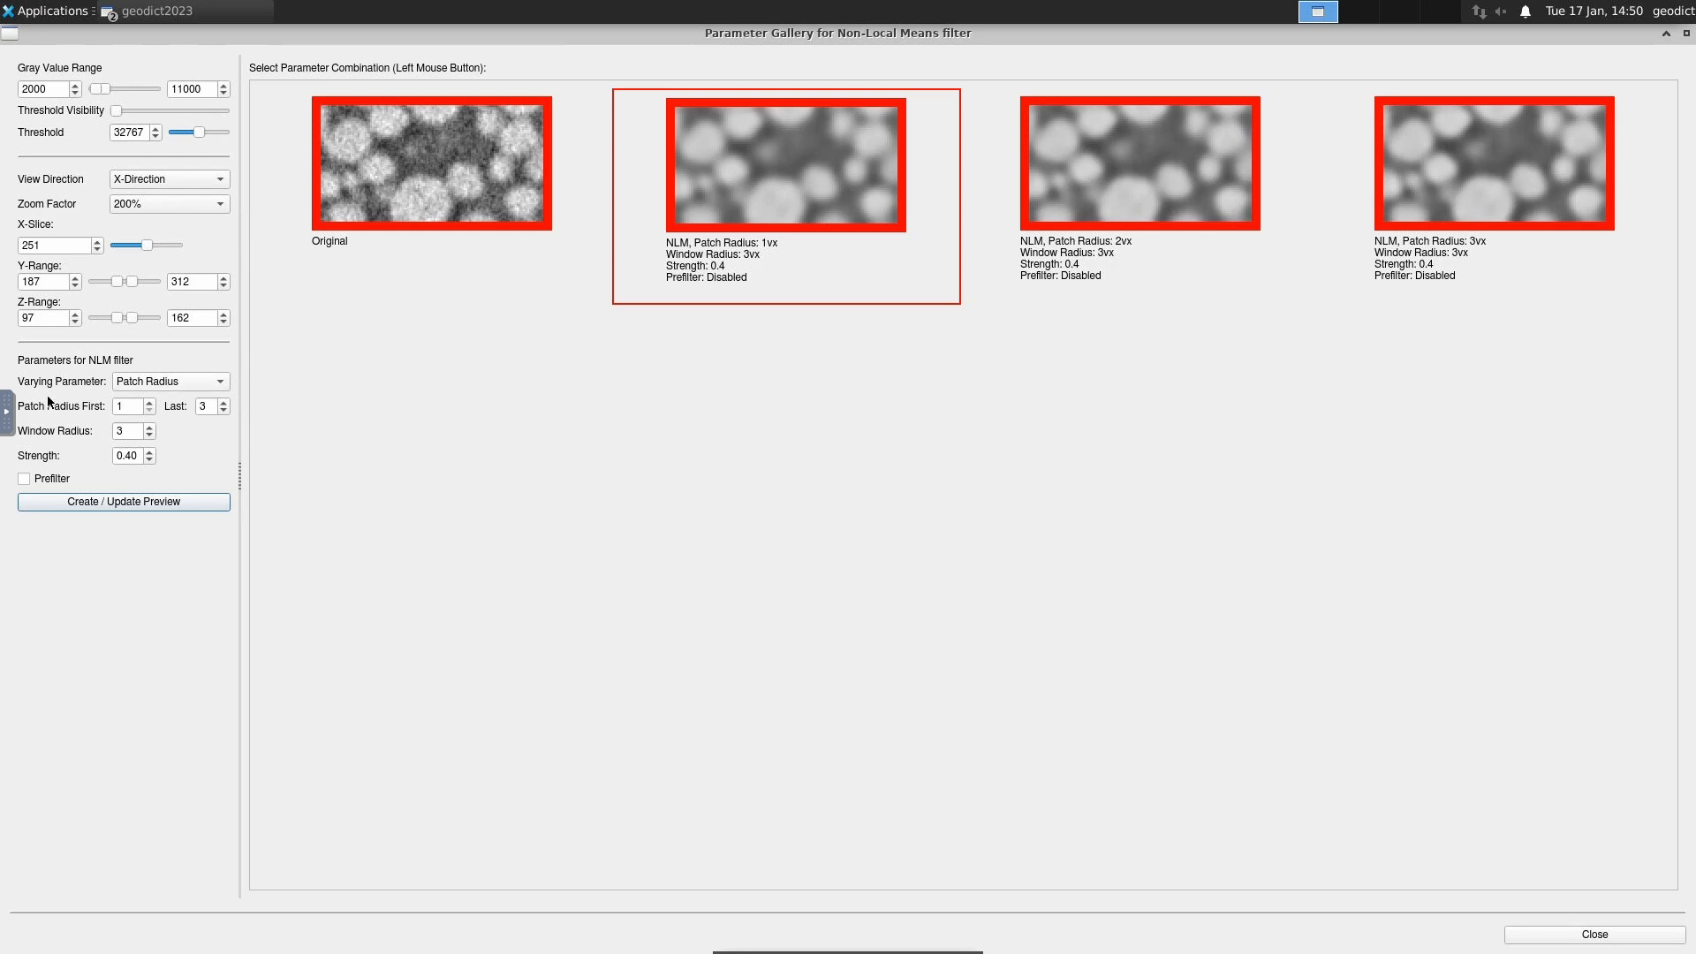
pyautogui.click(187, 384)
pyautogui.click(183, 407)
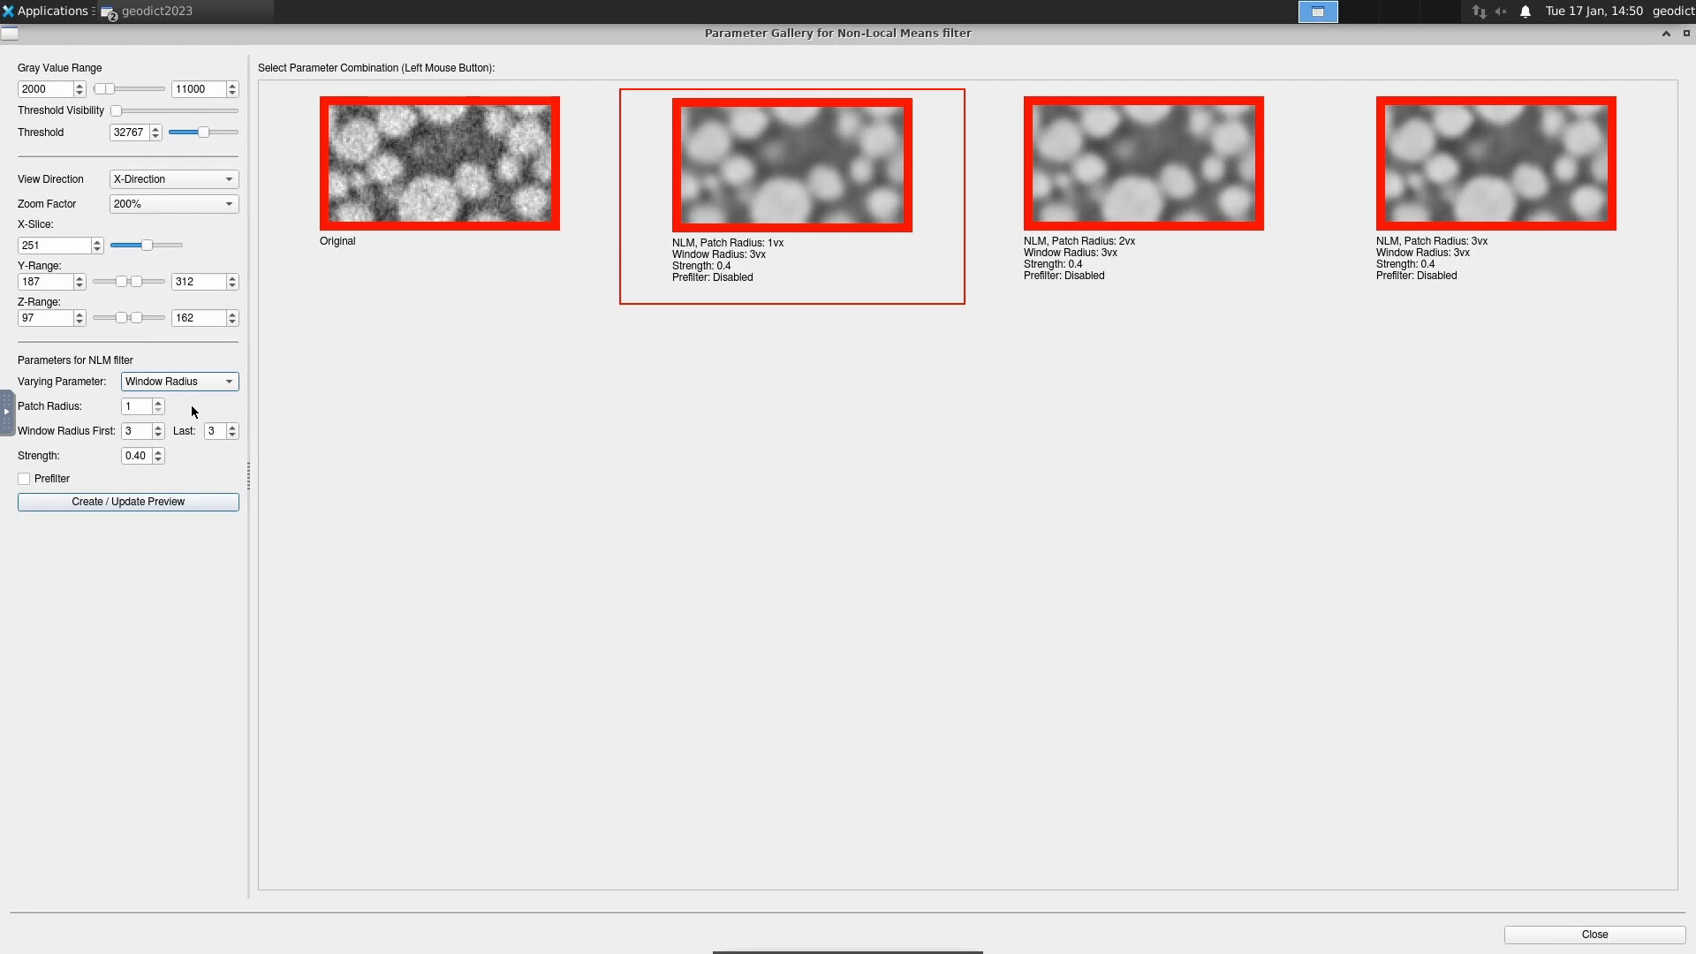
pyautogui.doubleClick(130, 431)
pyautogui.write('2')
pyautogui.press('Tab')
pyautogui.click(177, 501)
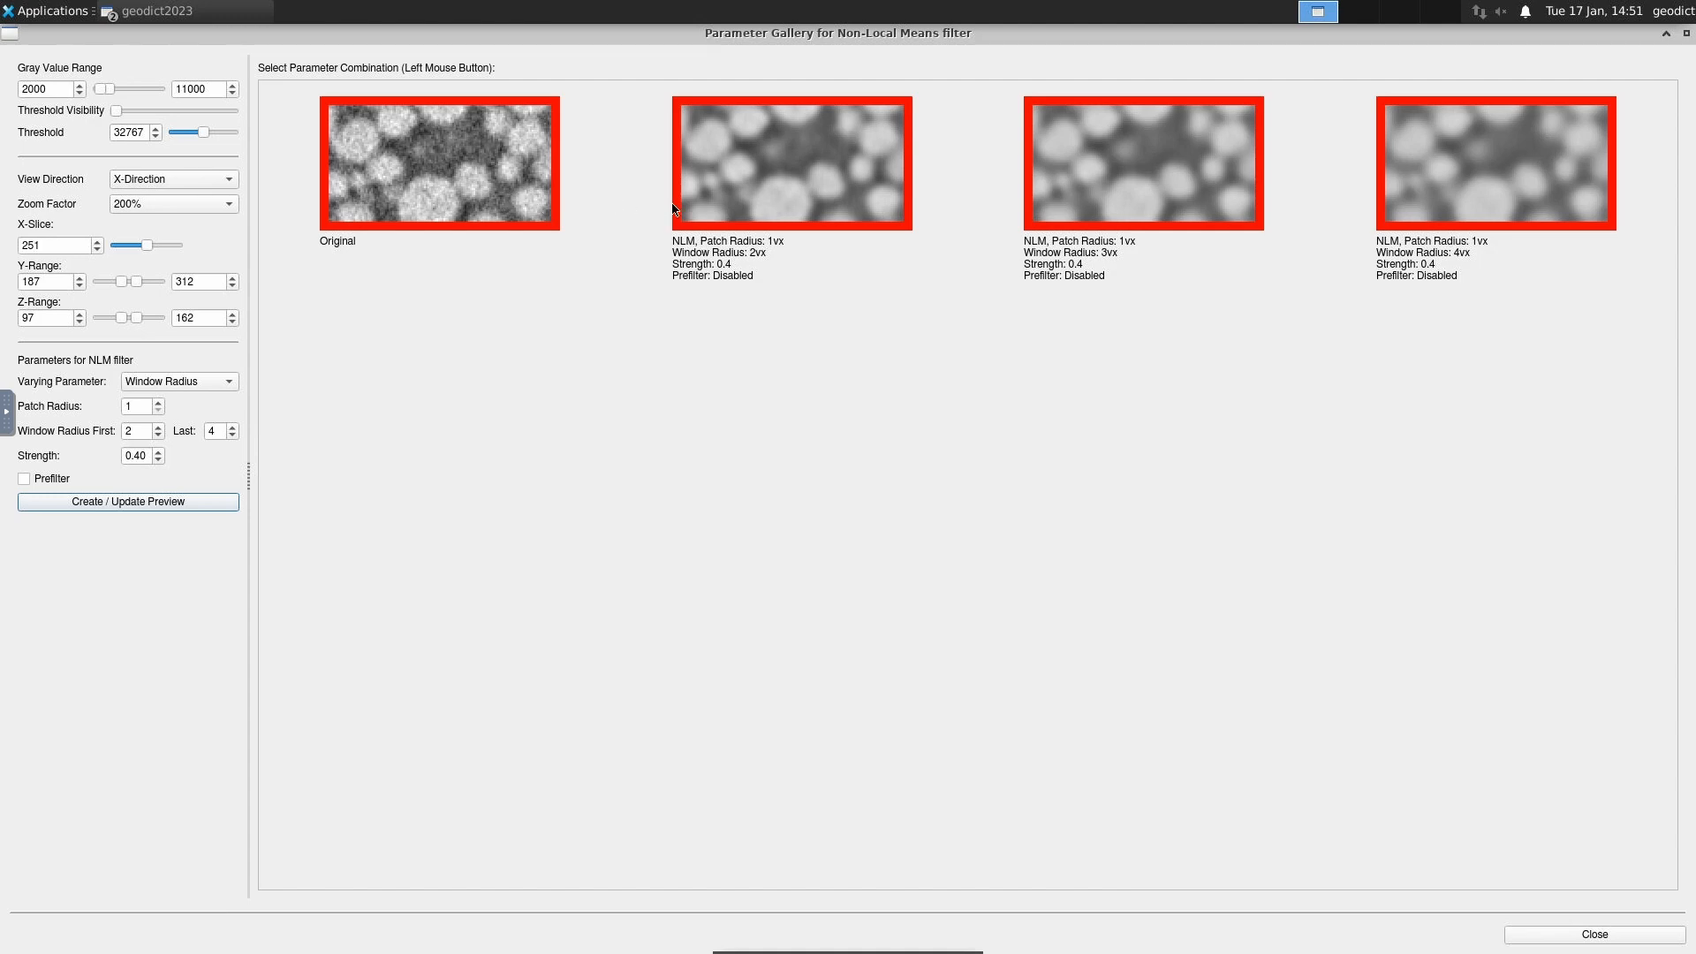
# - Select the window radius 2 result and create a preview varying the strength from 0.10 to 0.50 in steps of 0.10
pyautogui.click(780, 181)
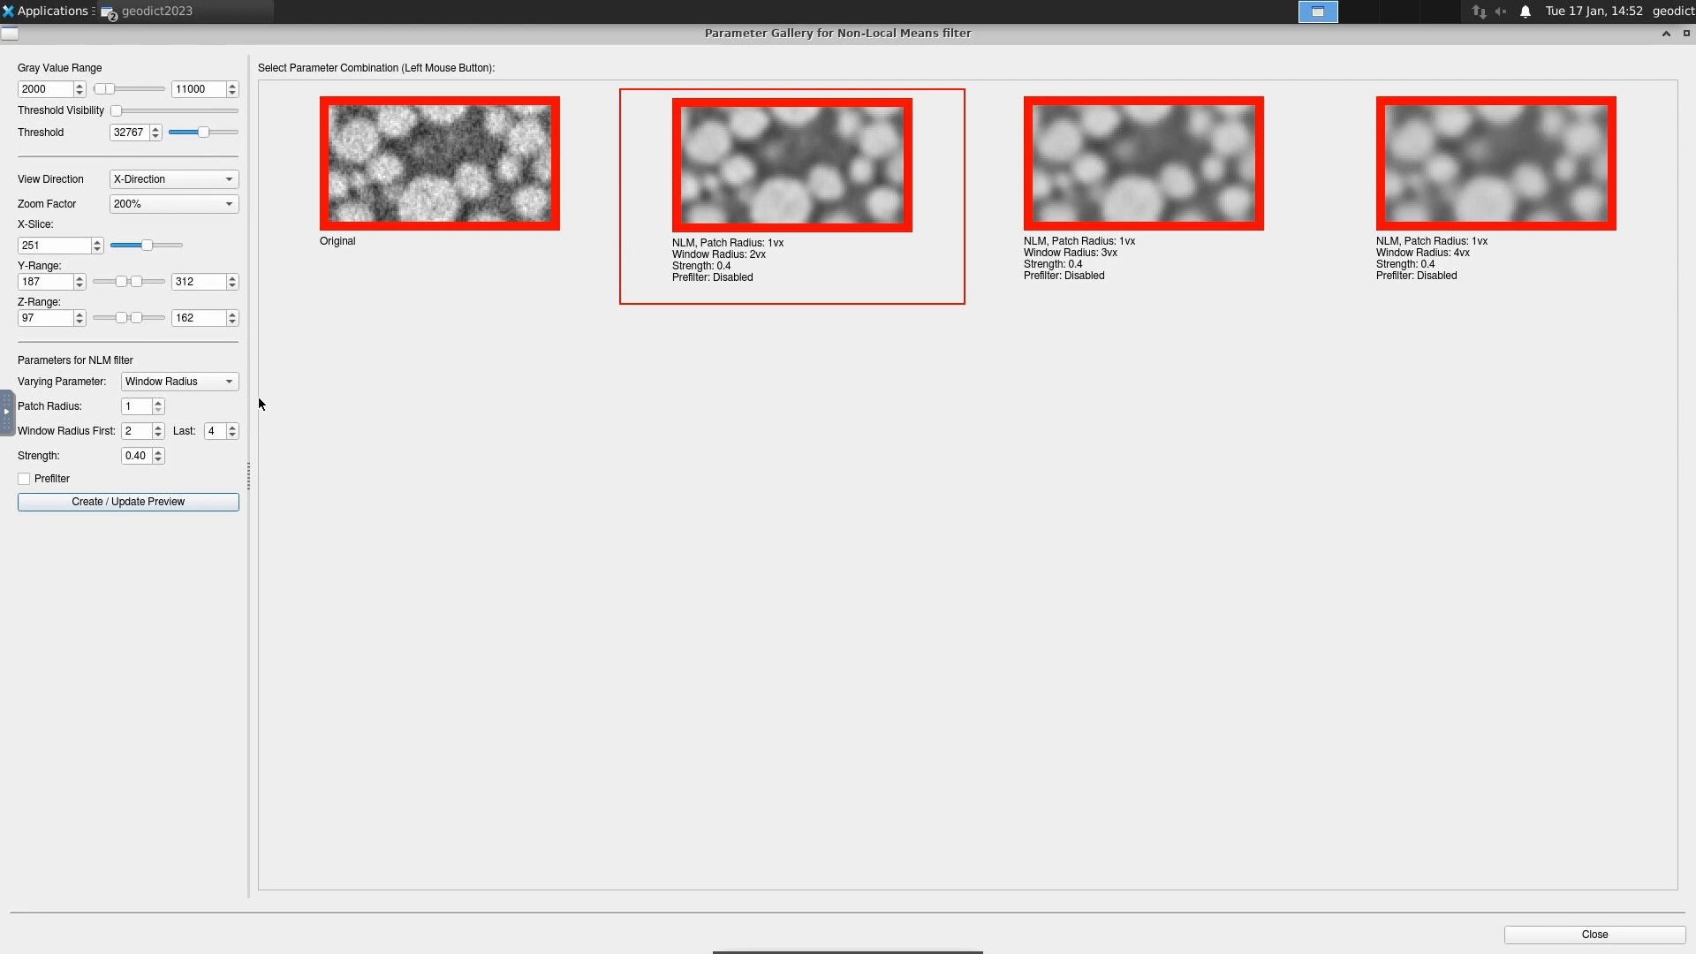
pyautogui.click(176, 385)
pyautogui.click(175, 416)
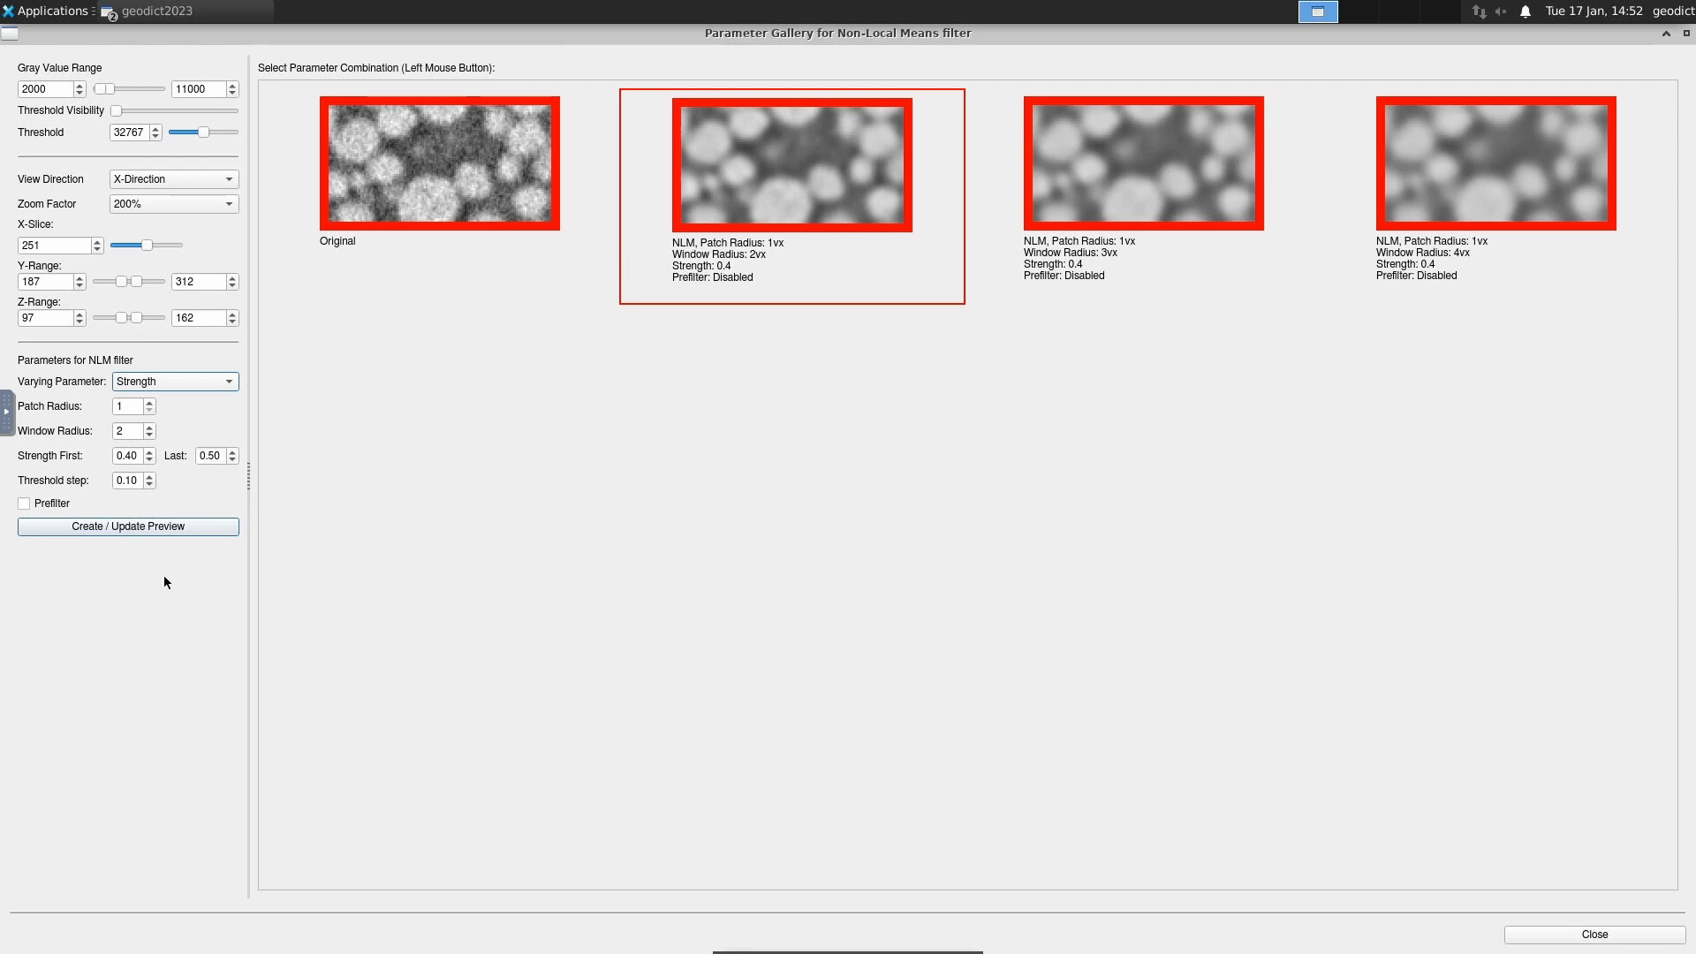
pyautogui.click(149, 452)
pyautogui.write('0.')
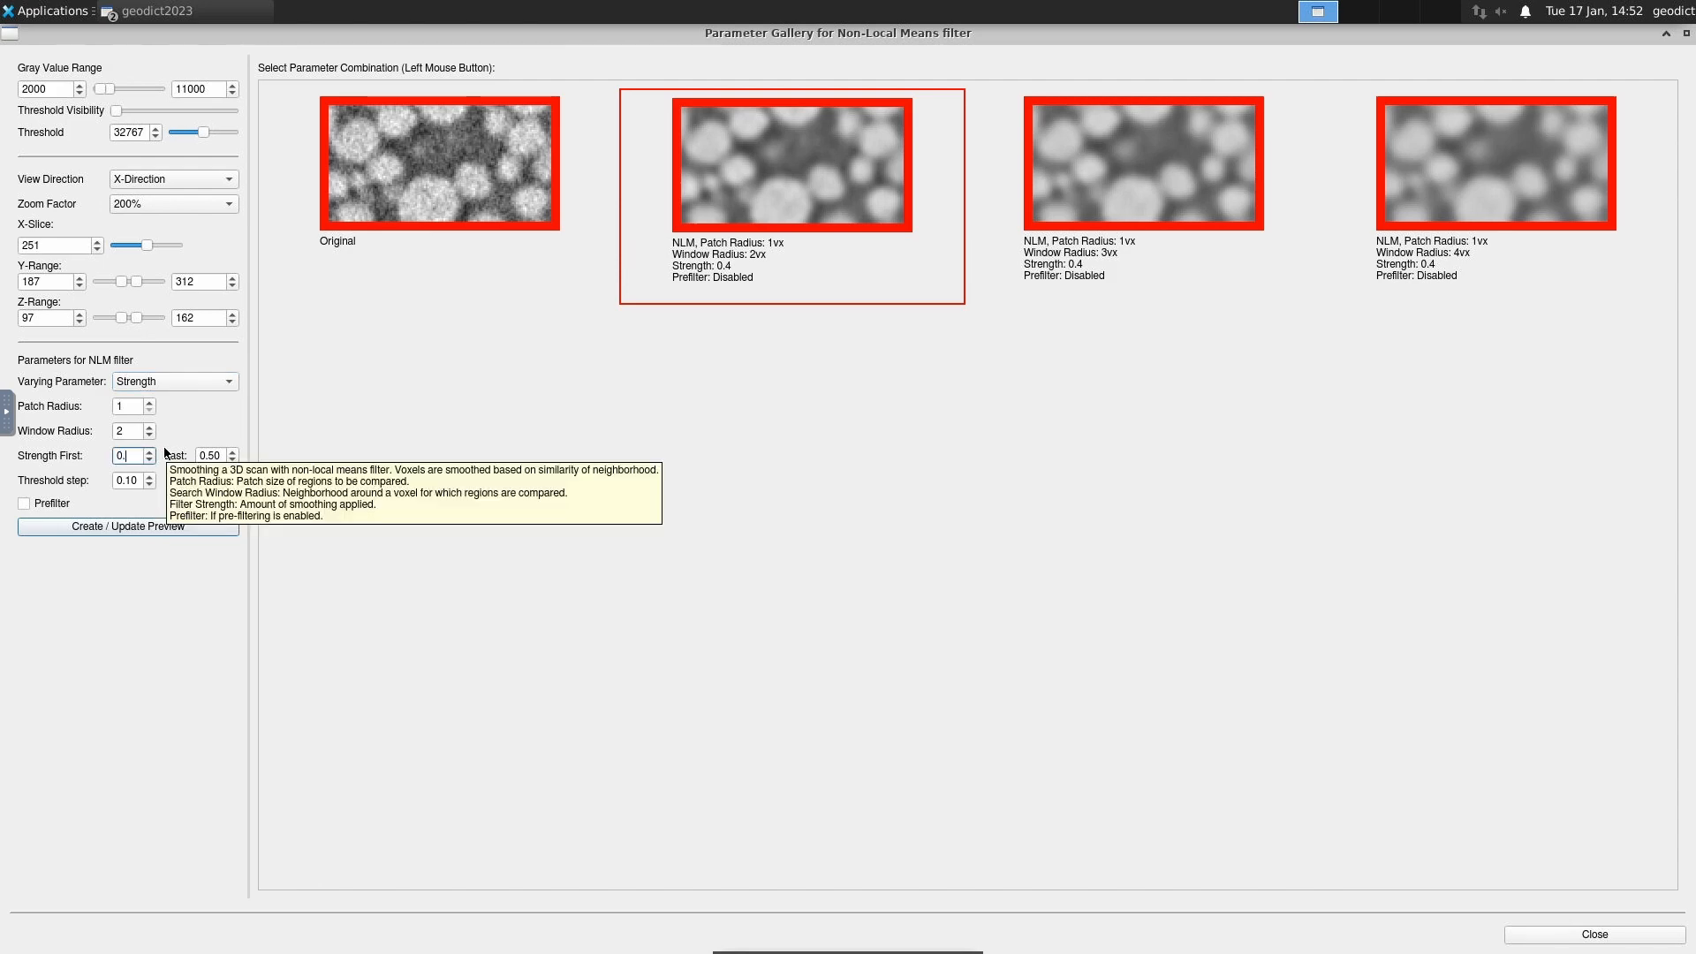
pyautogui.write('1')
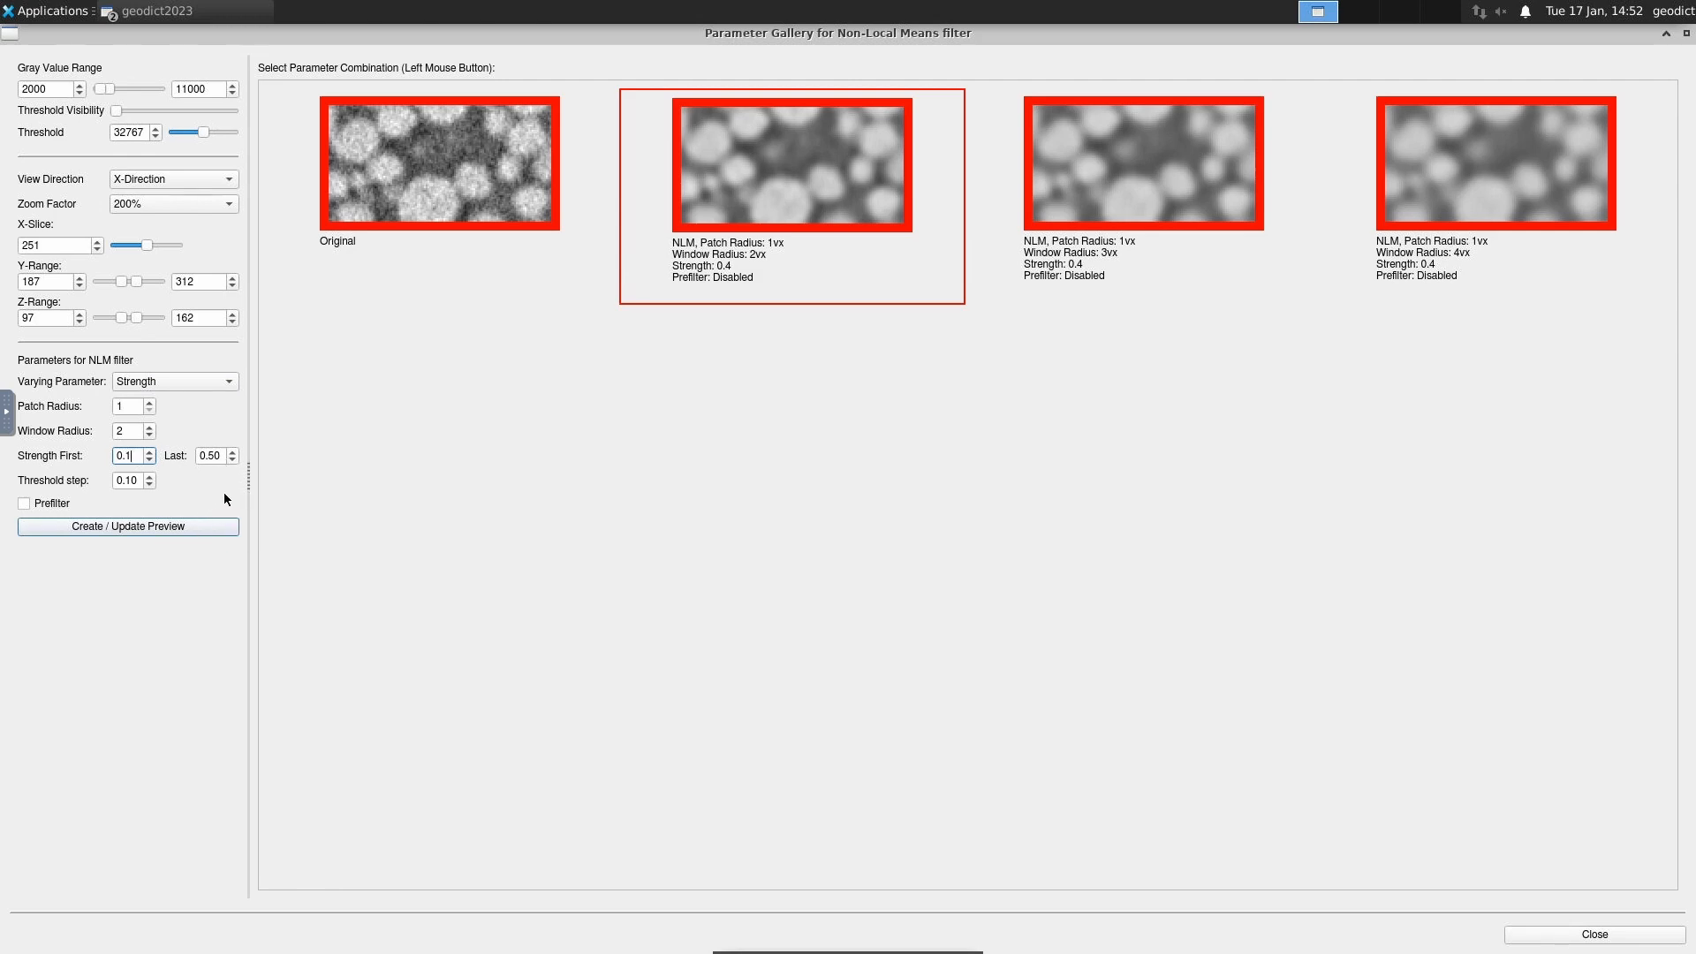
pyautogui.click(183, 528)
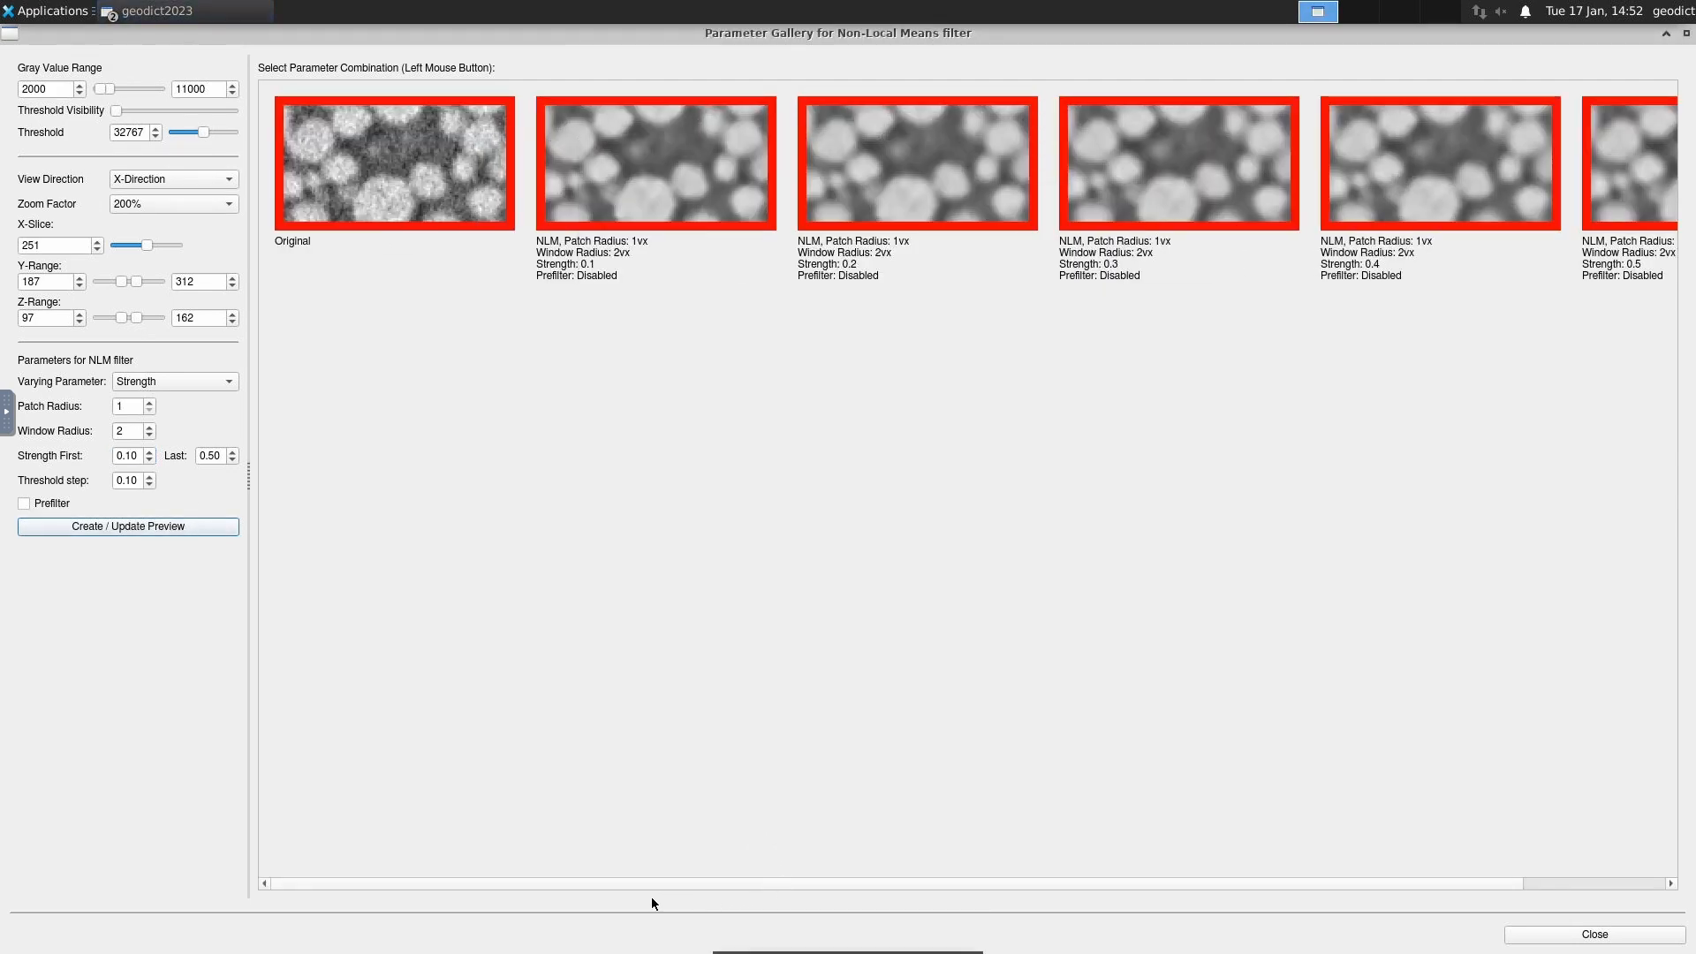
# - Choose the strength 0.4 combination from the gallery and apply the Non-Local Means filter with it to the scan
pyautogui.moveTo(654, 882); pyautogui.dragTo(809, 885)
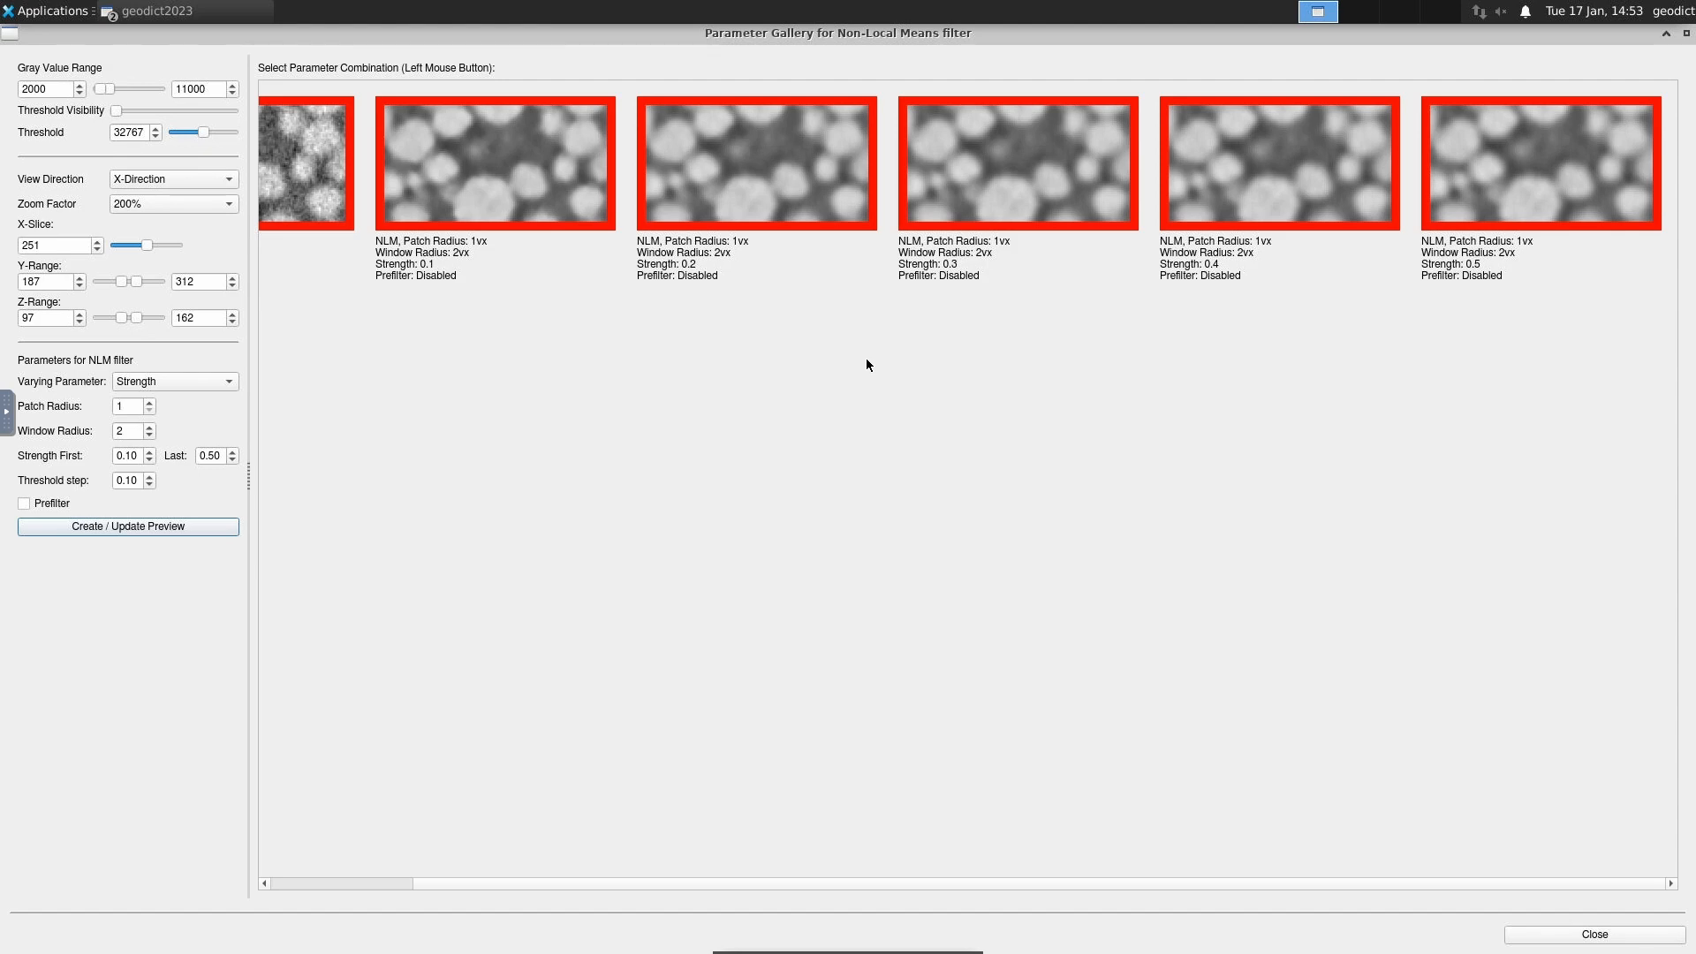
pyautogui.click(1306, 198)
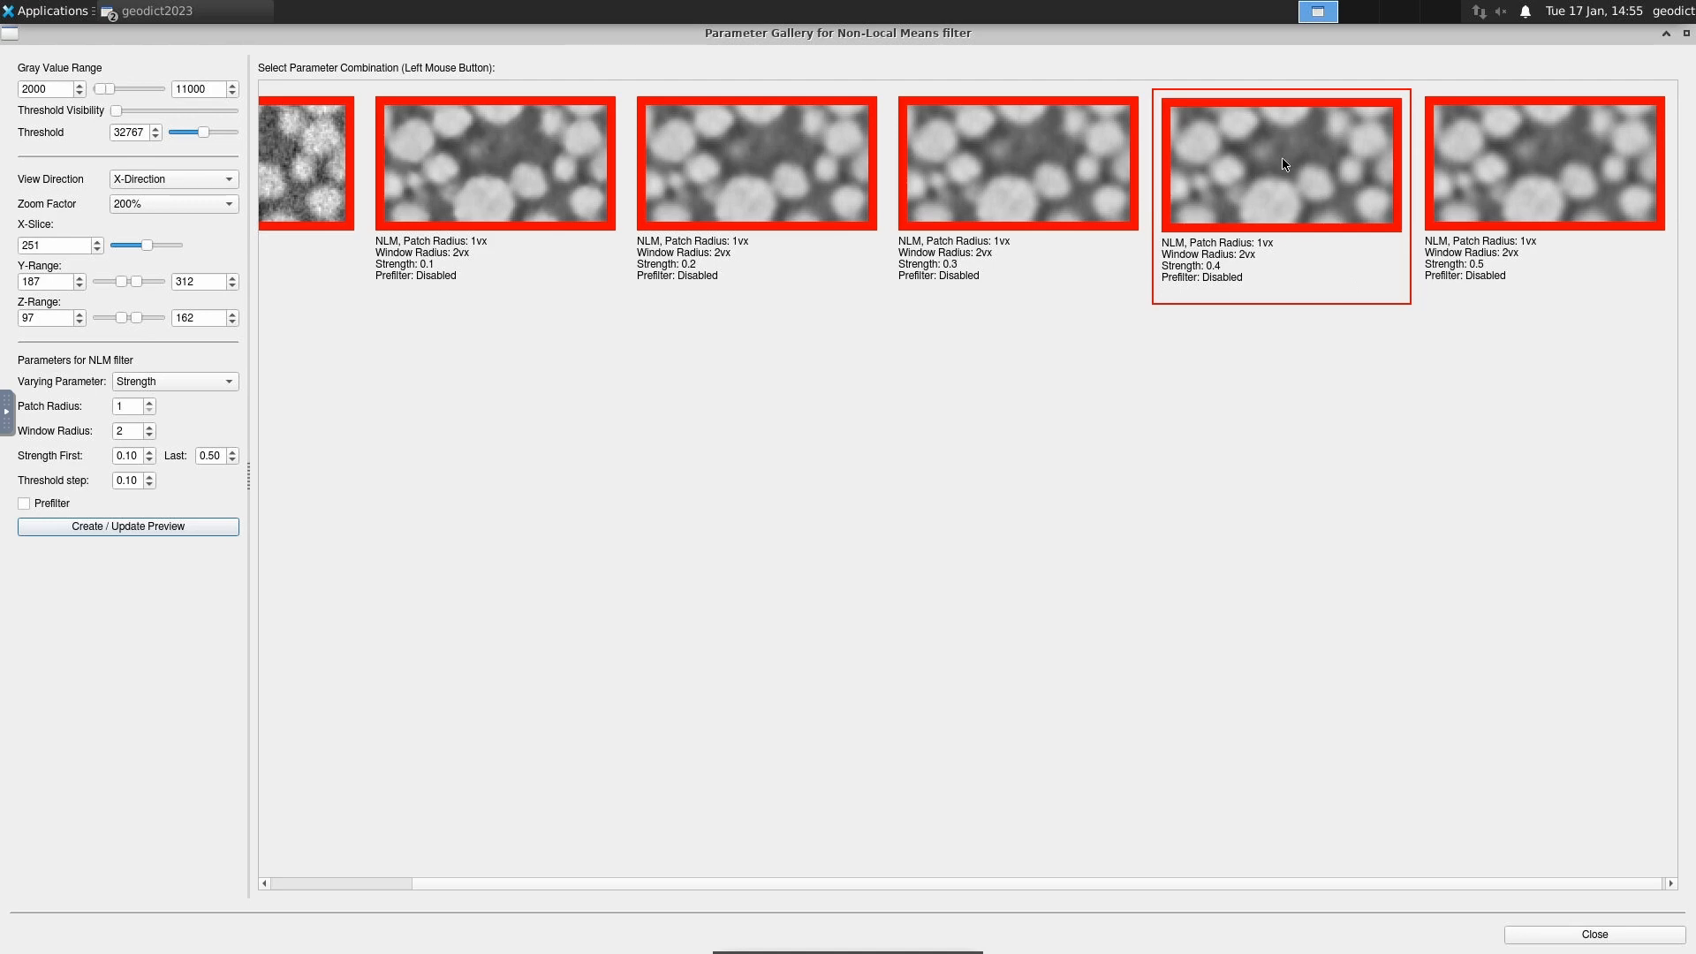
pyautogui.click(1581, 937)
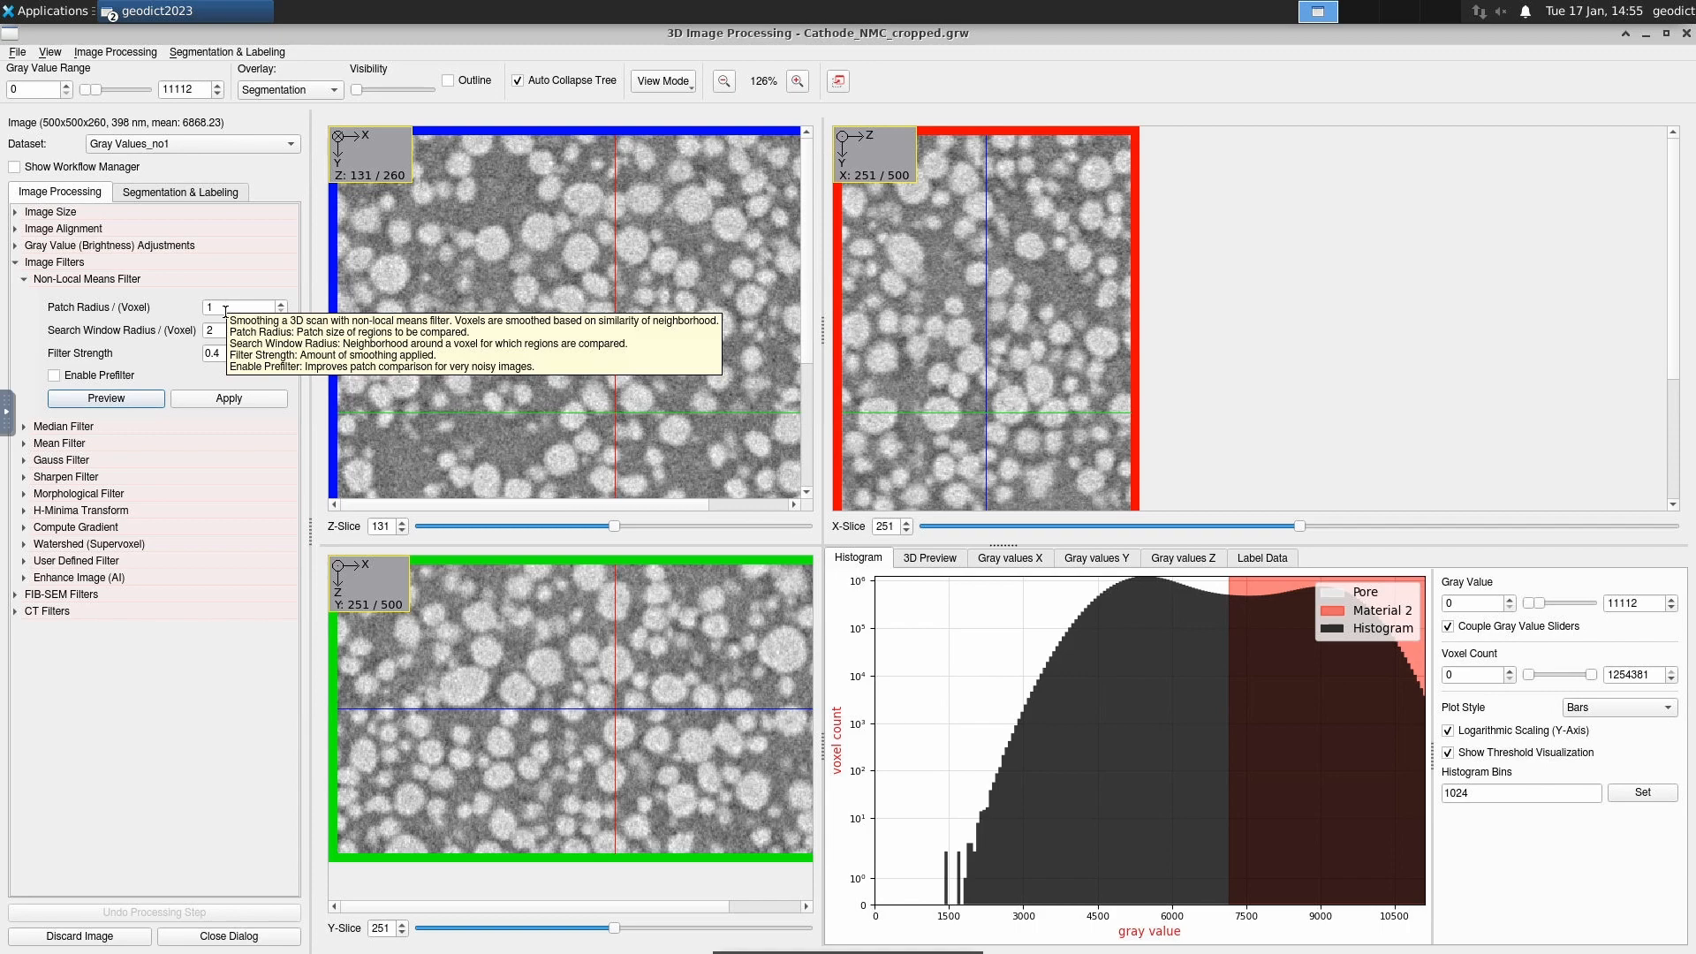
pyautogui.click(230, 399)
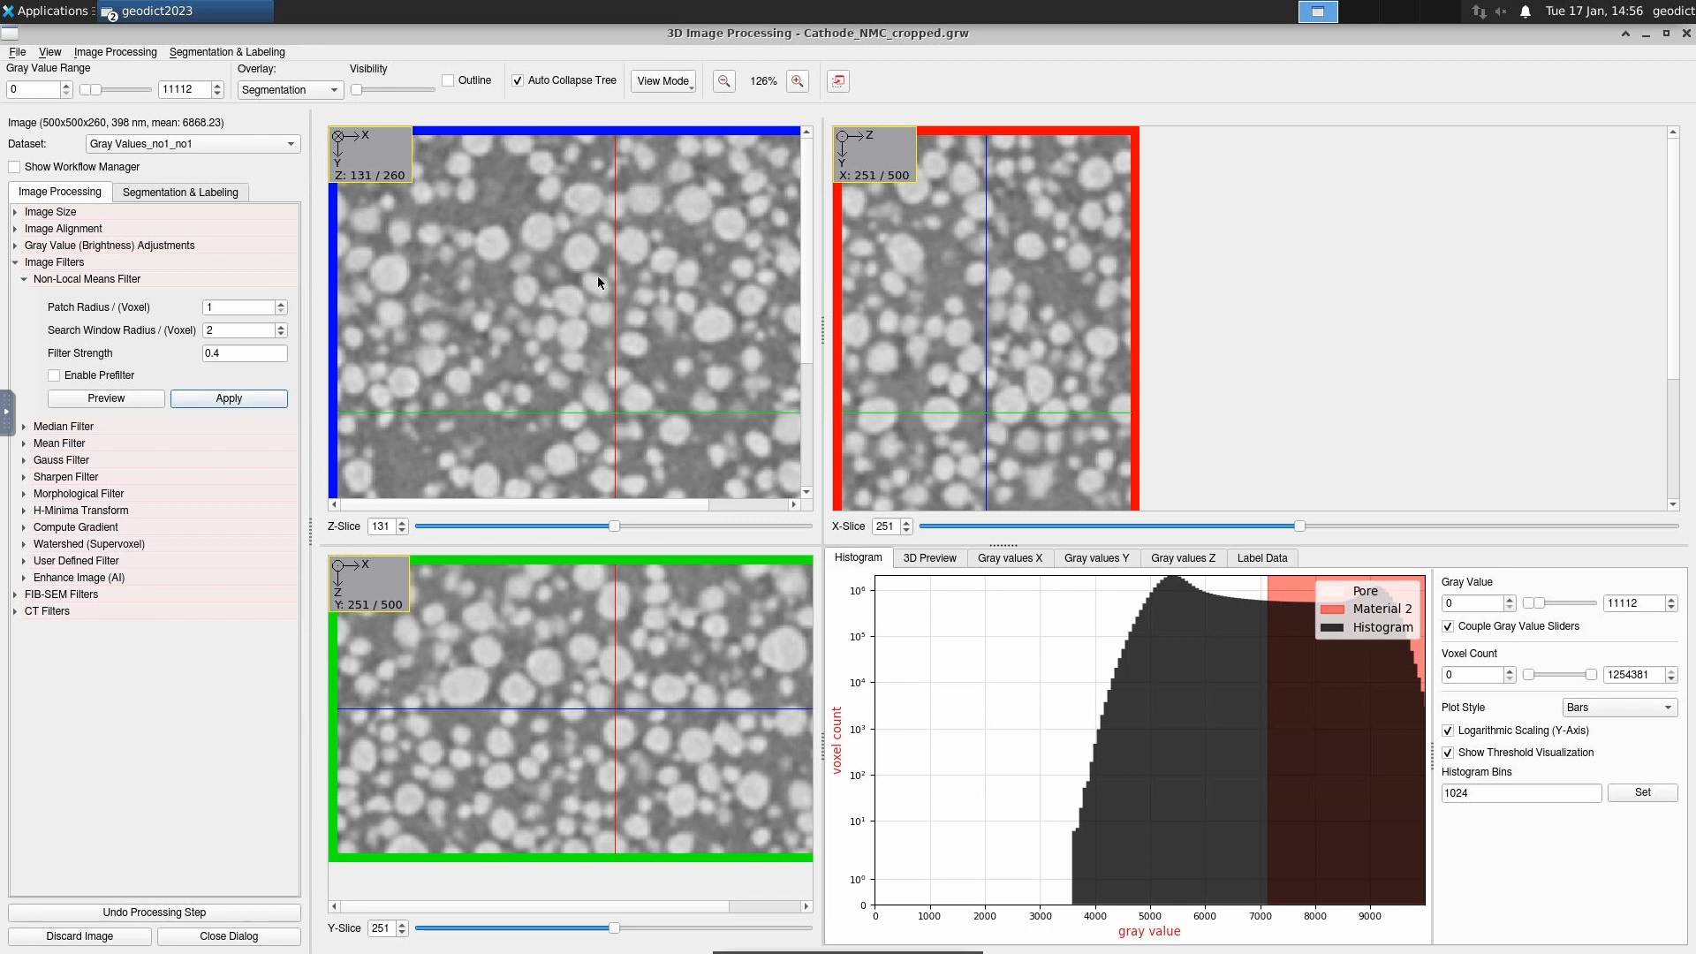
# - Set the lower limit of the filtered image's gray value range to 4000
pyautogui.moveTo(717, 316)
pyautogui.doubleClick(36, 89)
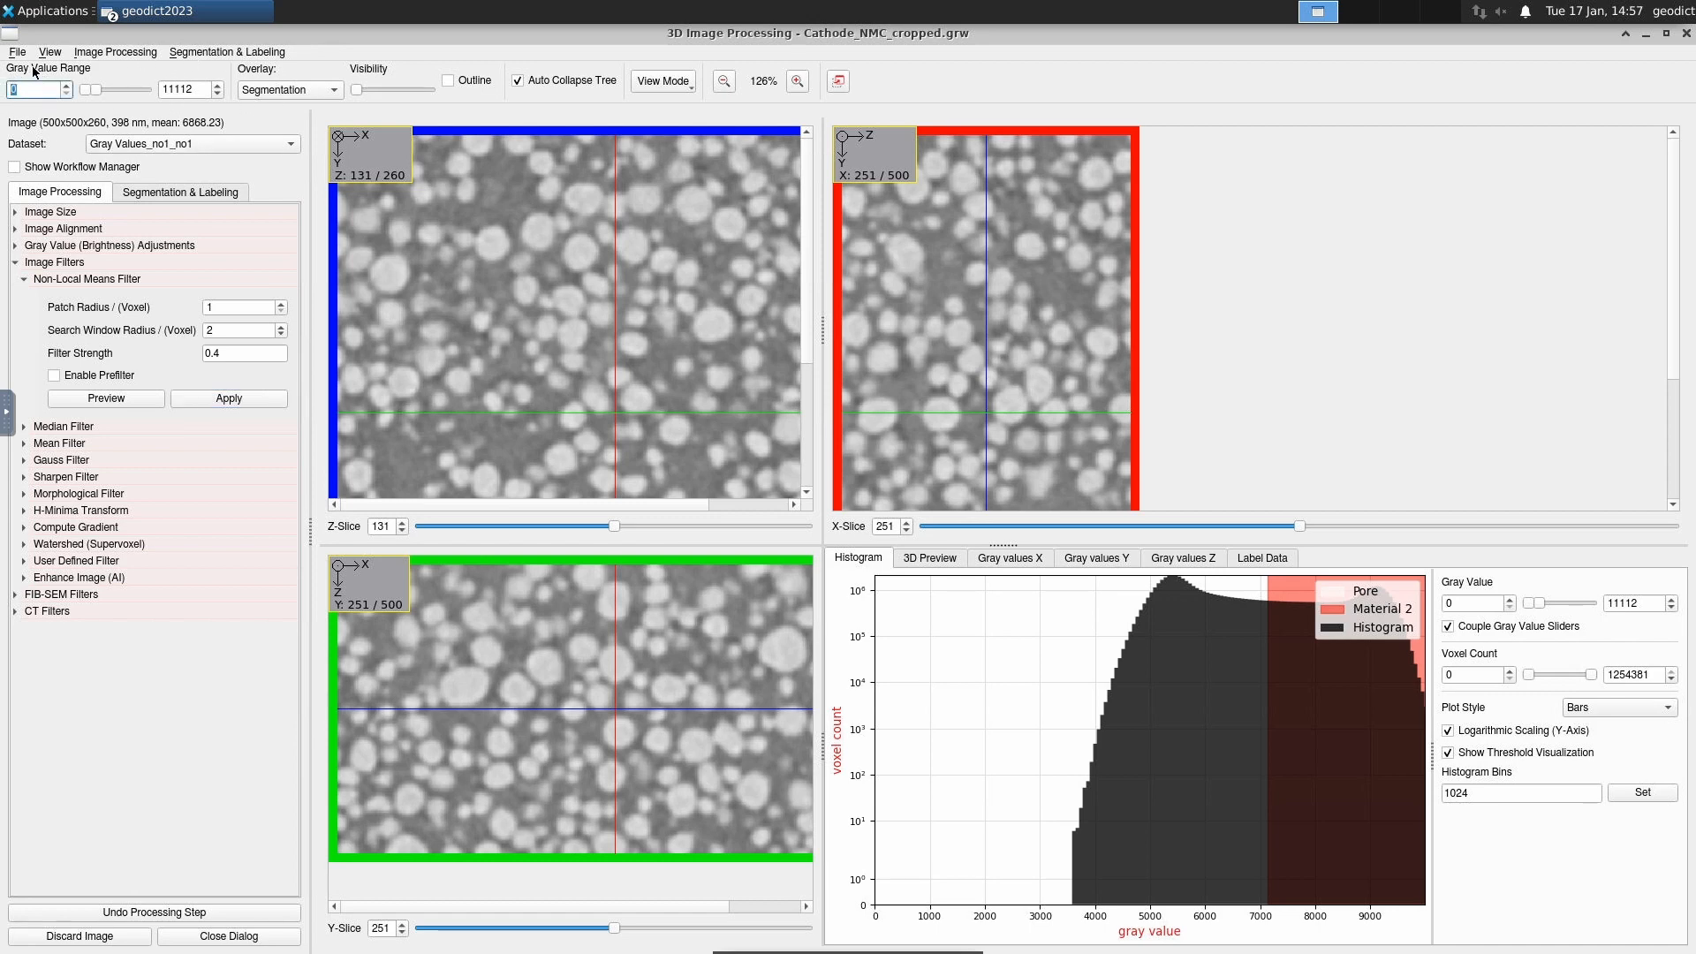
pyautogui.write('4000')
pyautogui.press('Return')
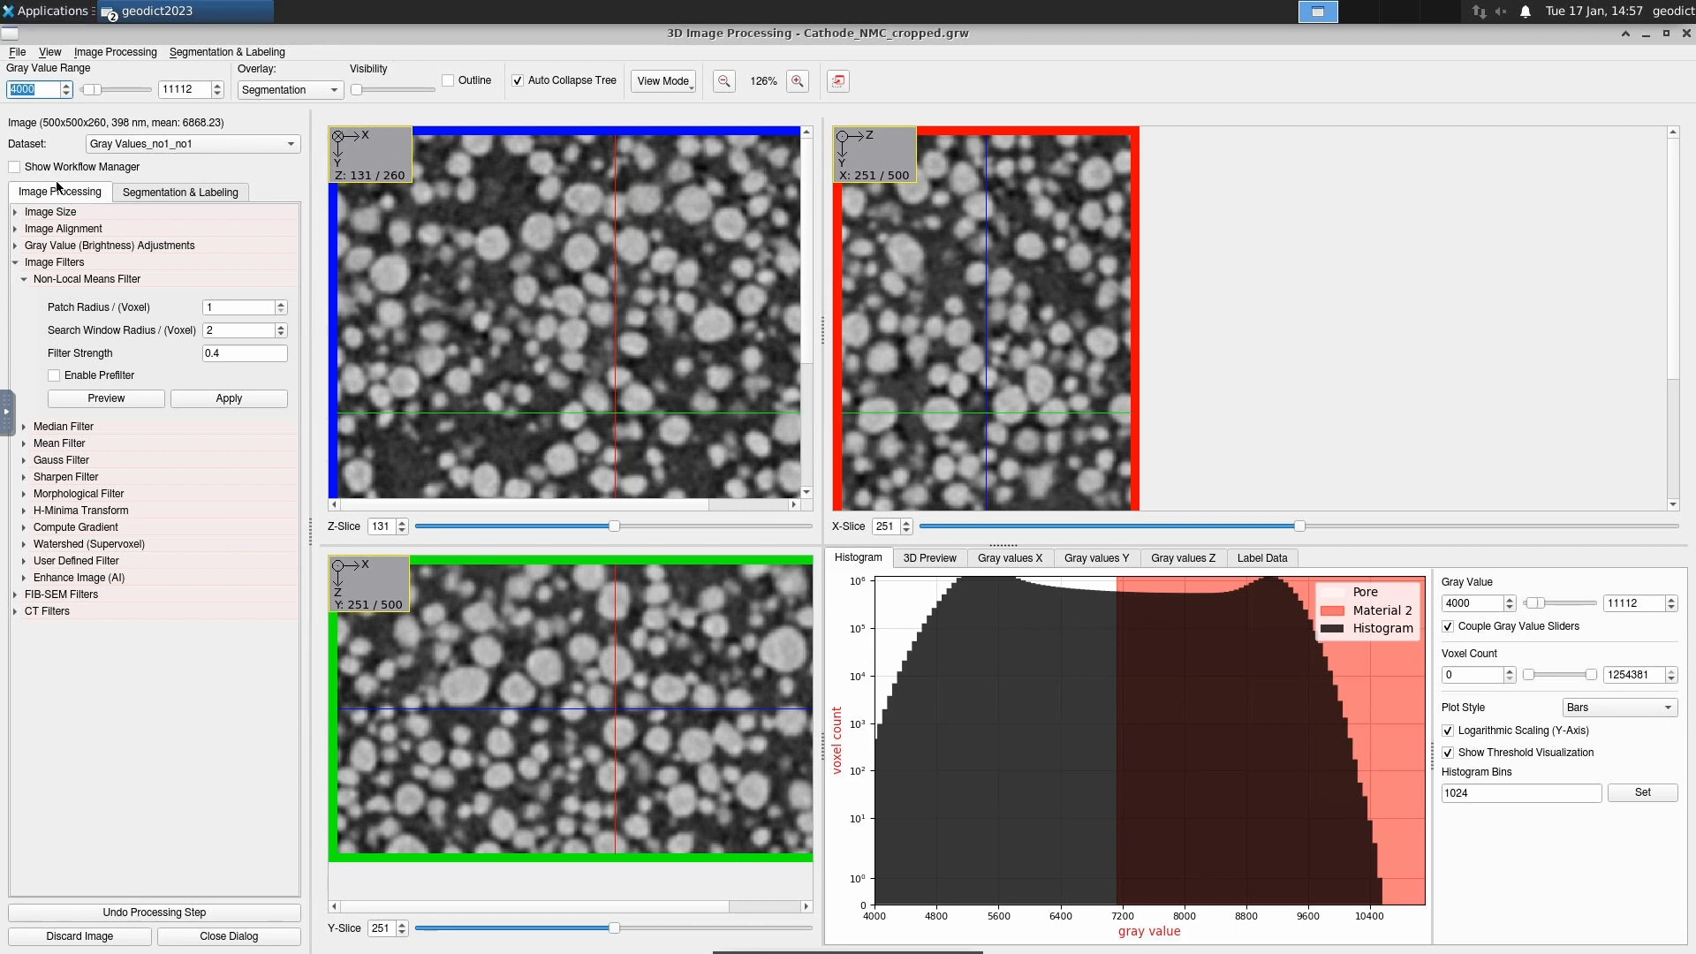
# - Open the Global Thresholding settings and raise the segmentation overlay's visibility to check the Otsu threshold on the slices
pyautogui.click(178, 193)
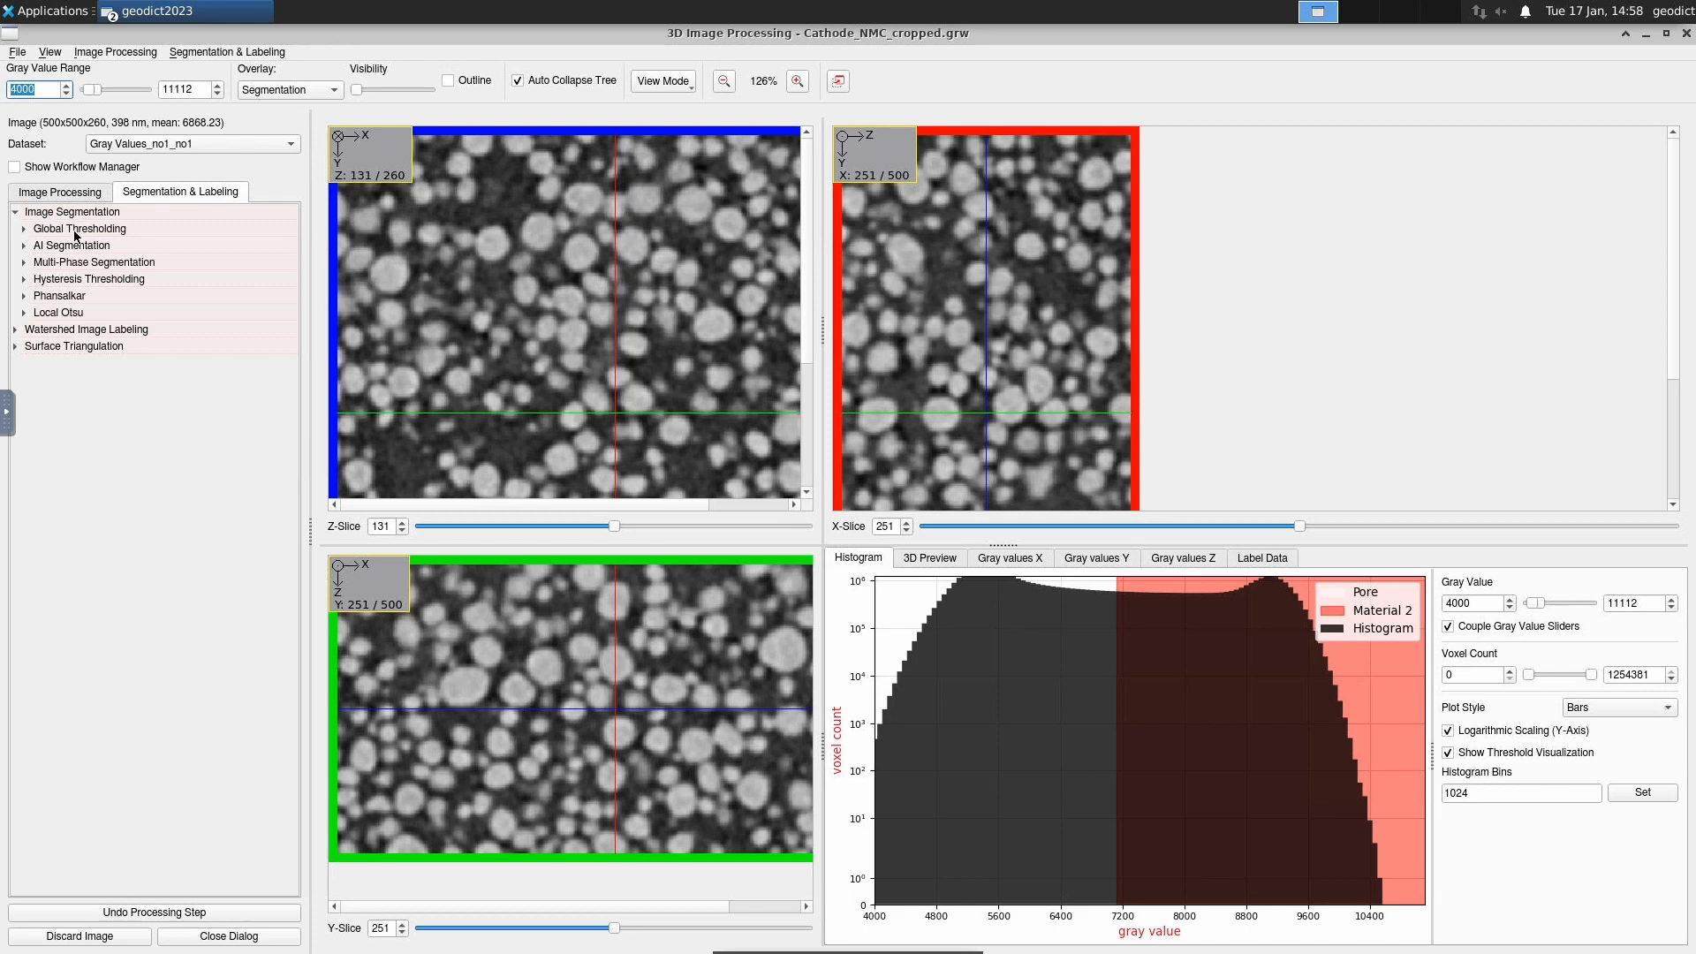
pyautogui.click(25, 230)
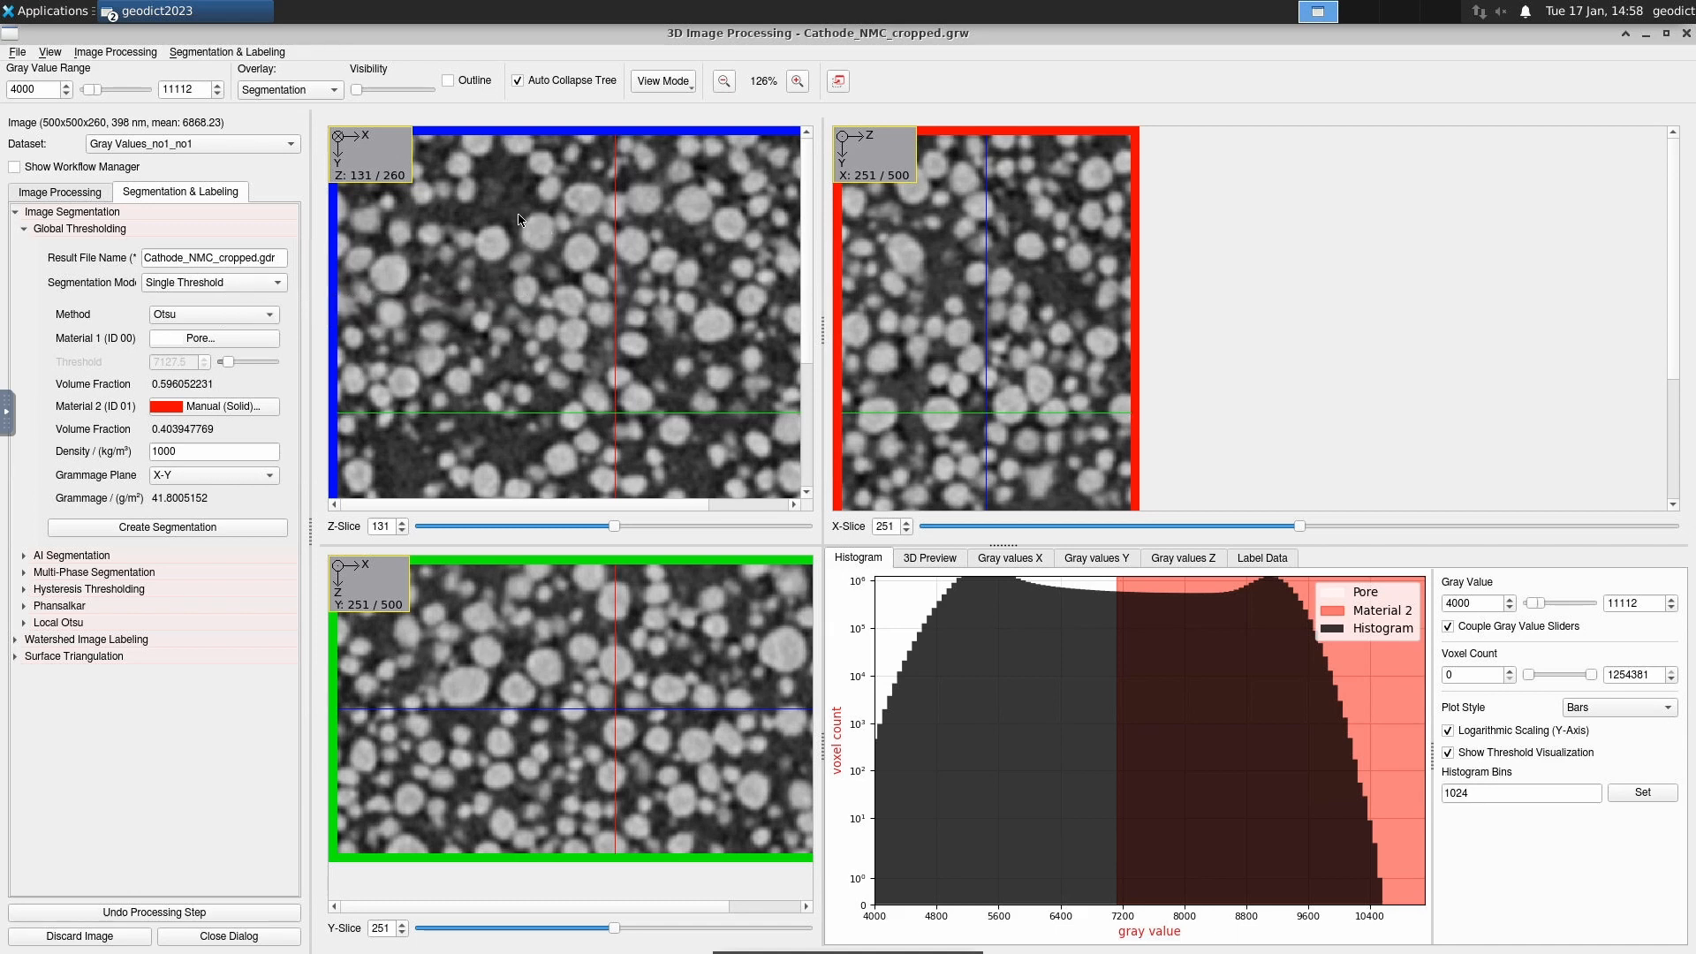
pyautogui.moveTo(519, 215)
pyautogui.moveTo(362, 91); pyautogui.dragTo(390, 91)
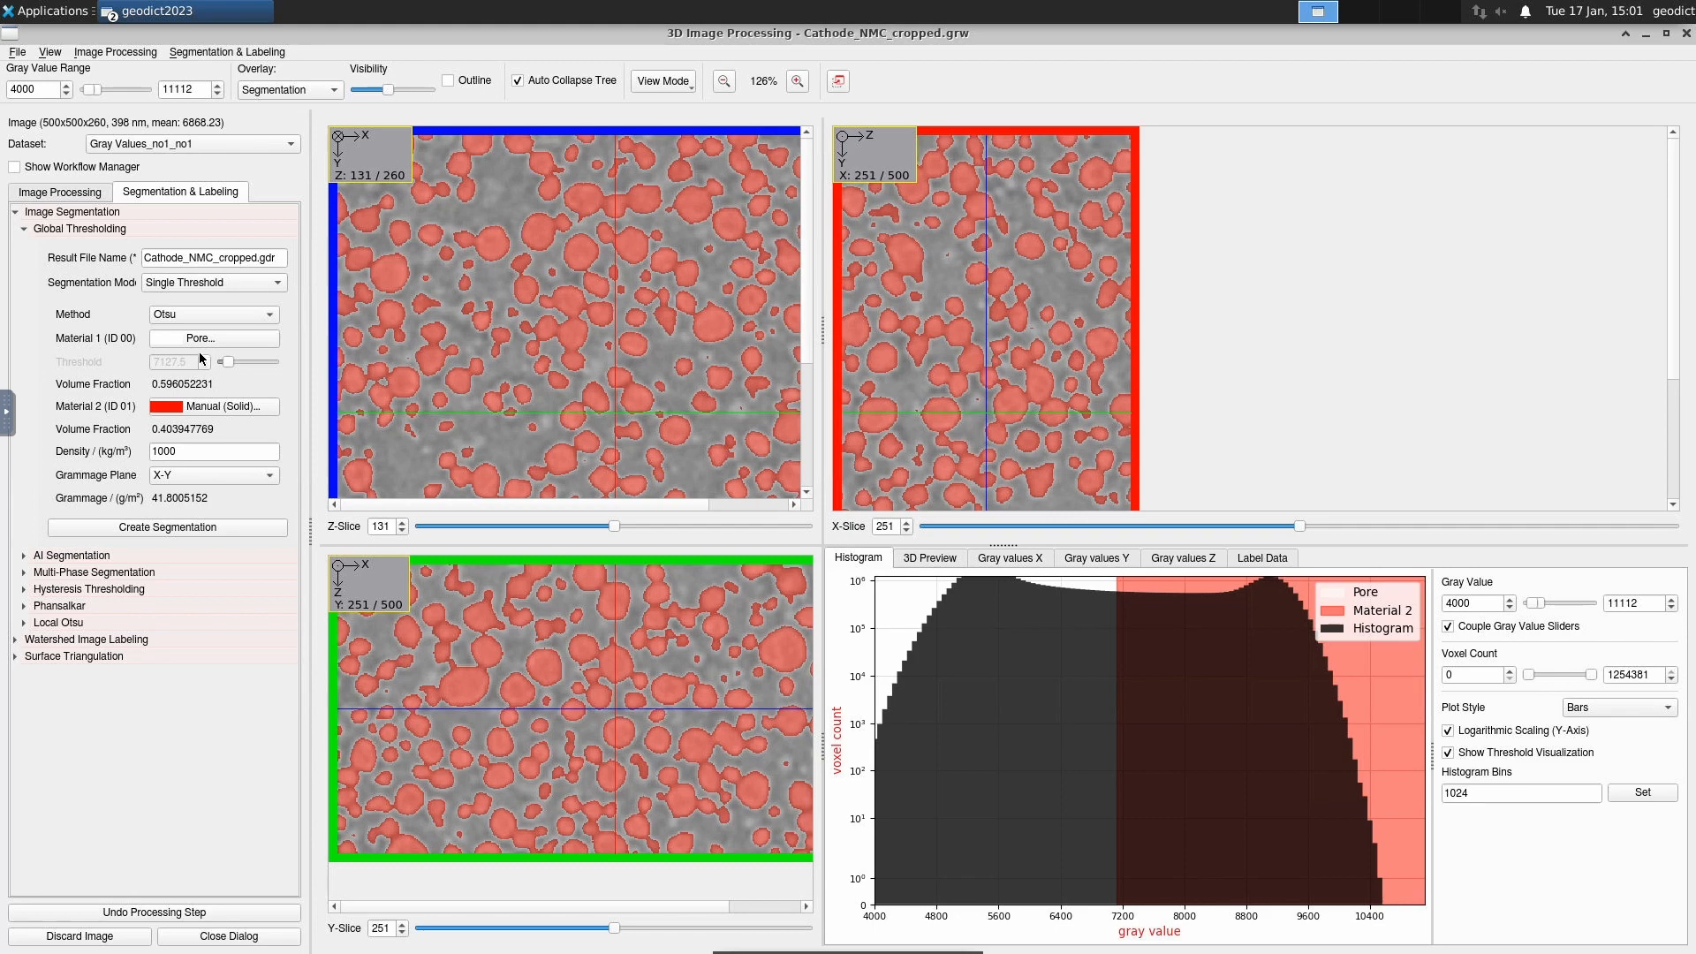
# - Assign the solid material NMC333 to Material 2 (ID 01)
pyautogui.click(256, 407)
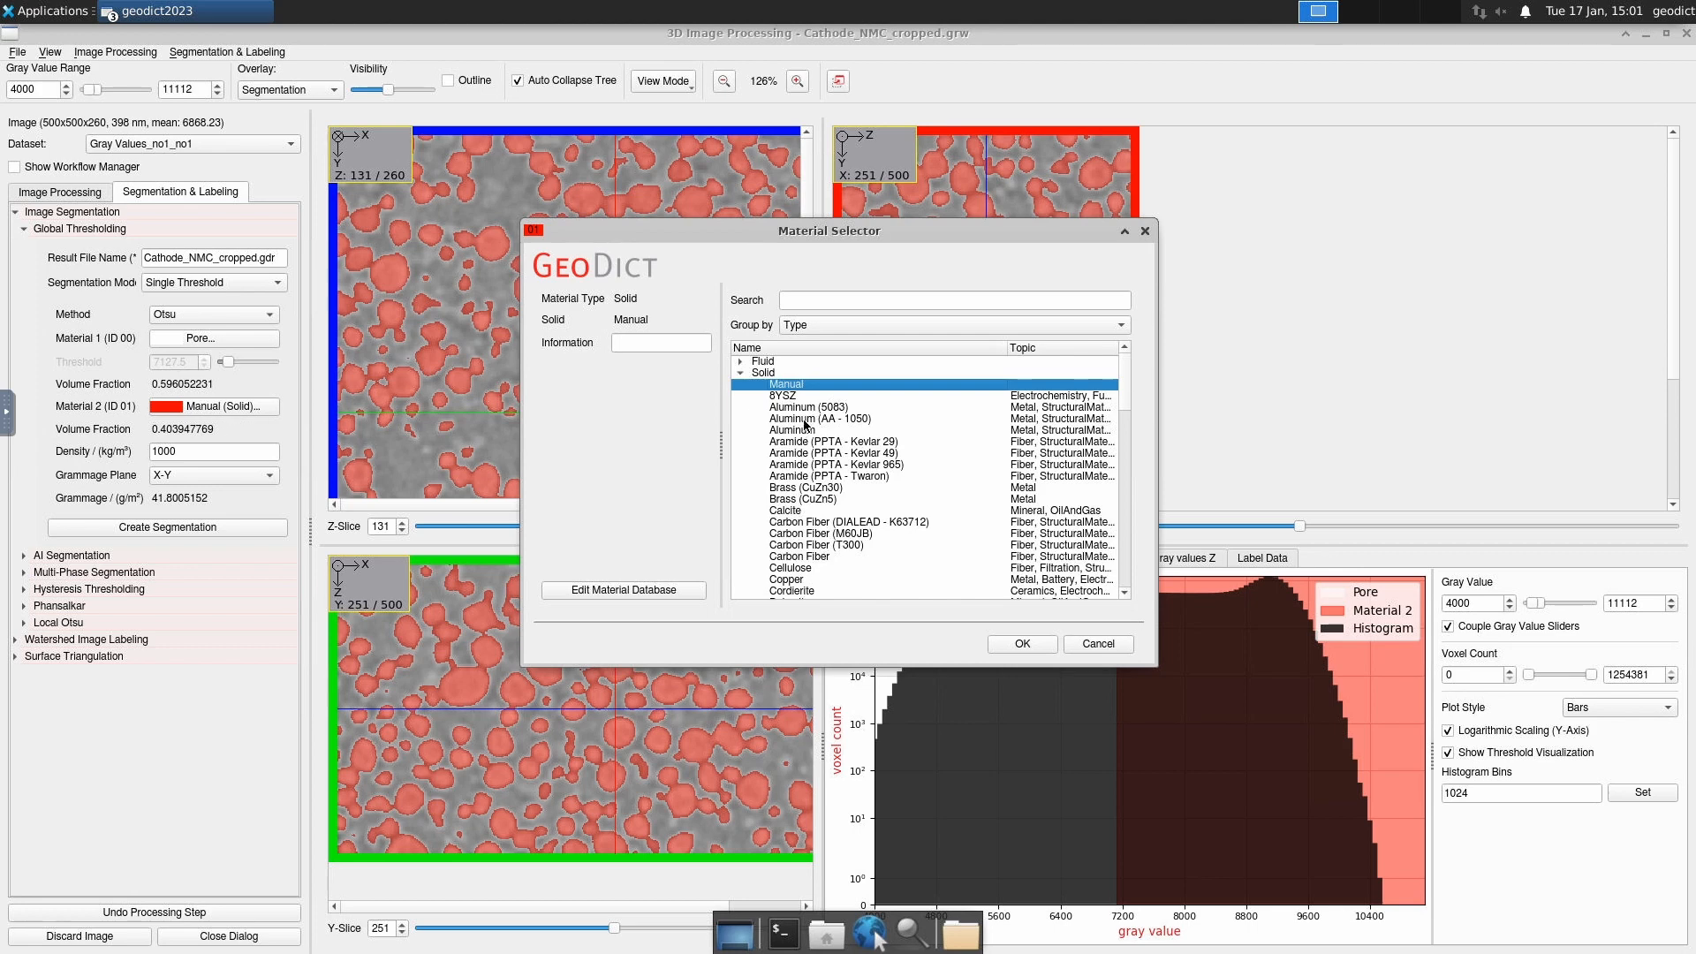
pyautogui.scroll(-10, 806, 425)
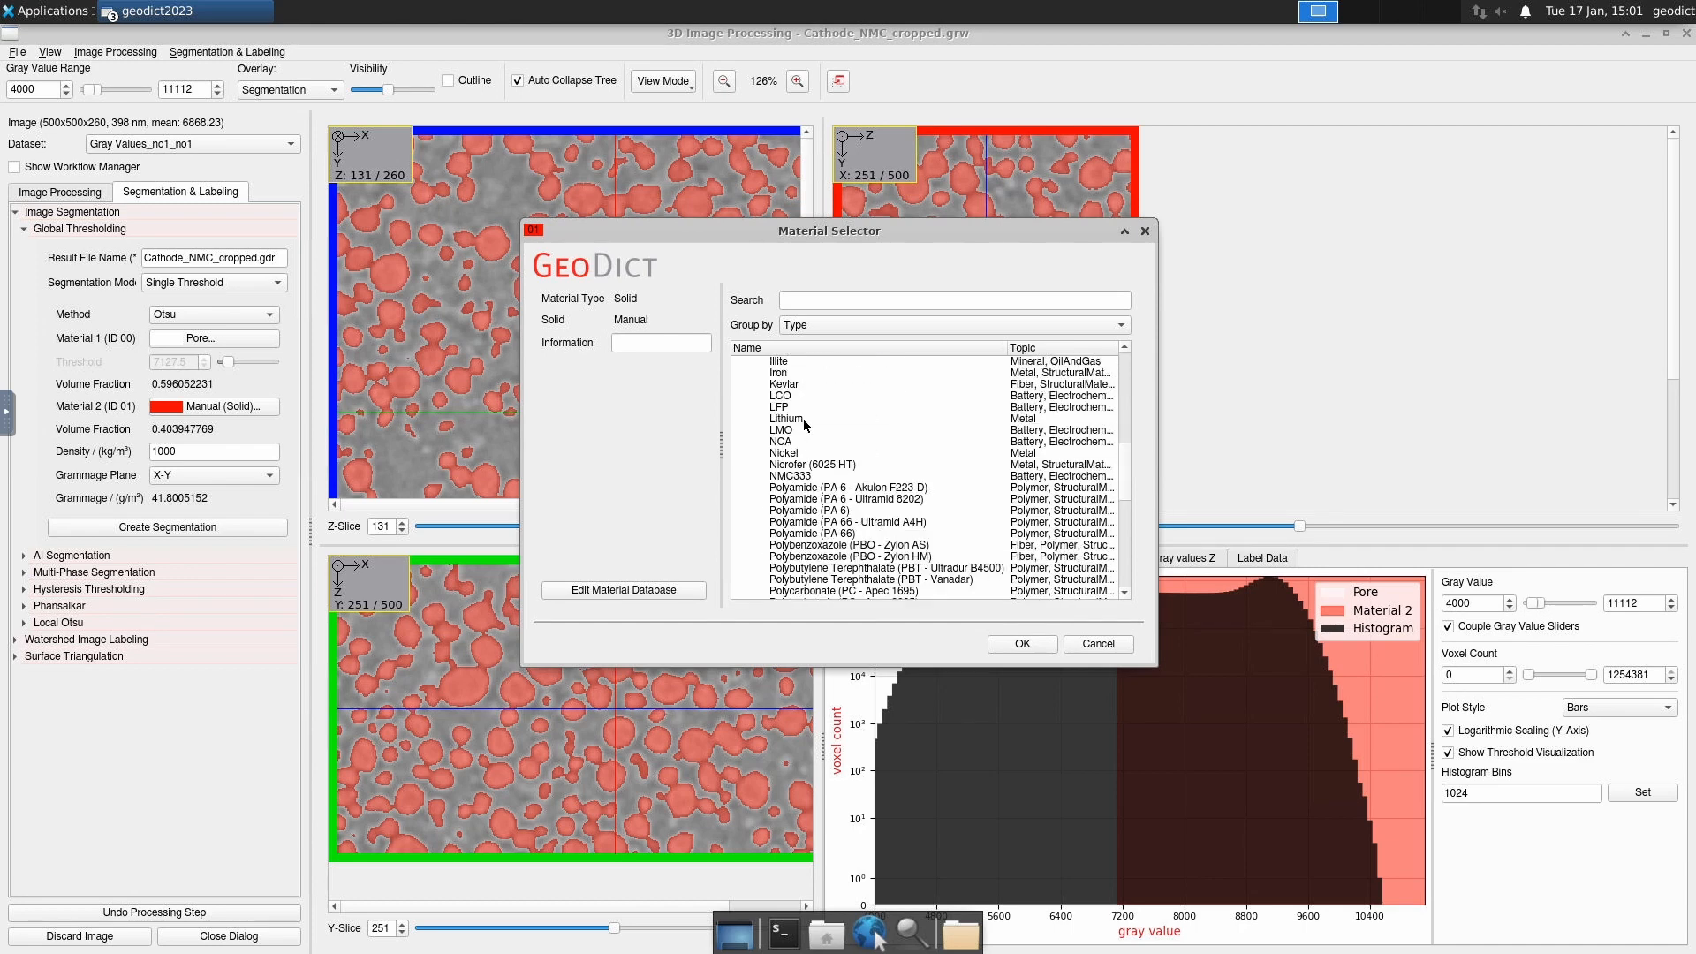
pyautogui.click(804, 477)
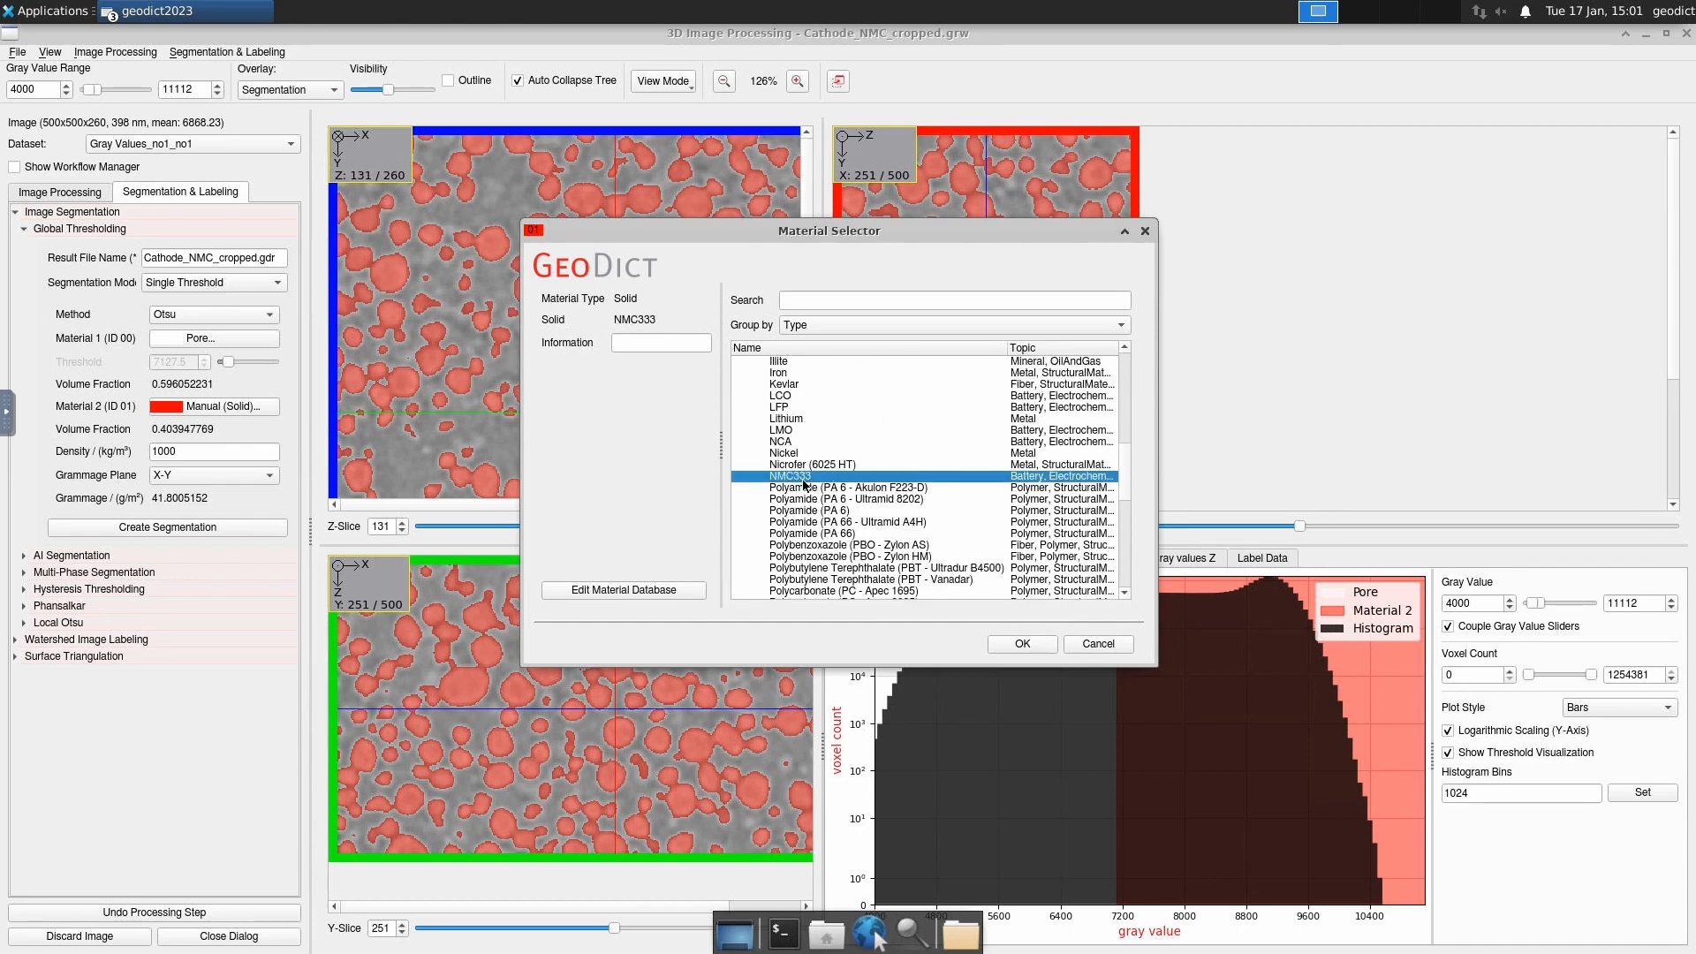
pyautogui.click(1021, 644)
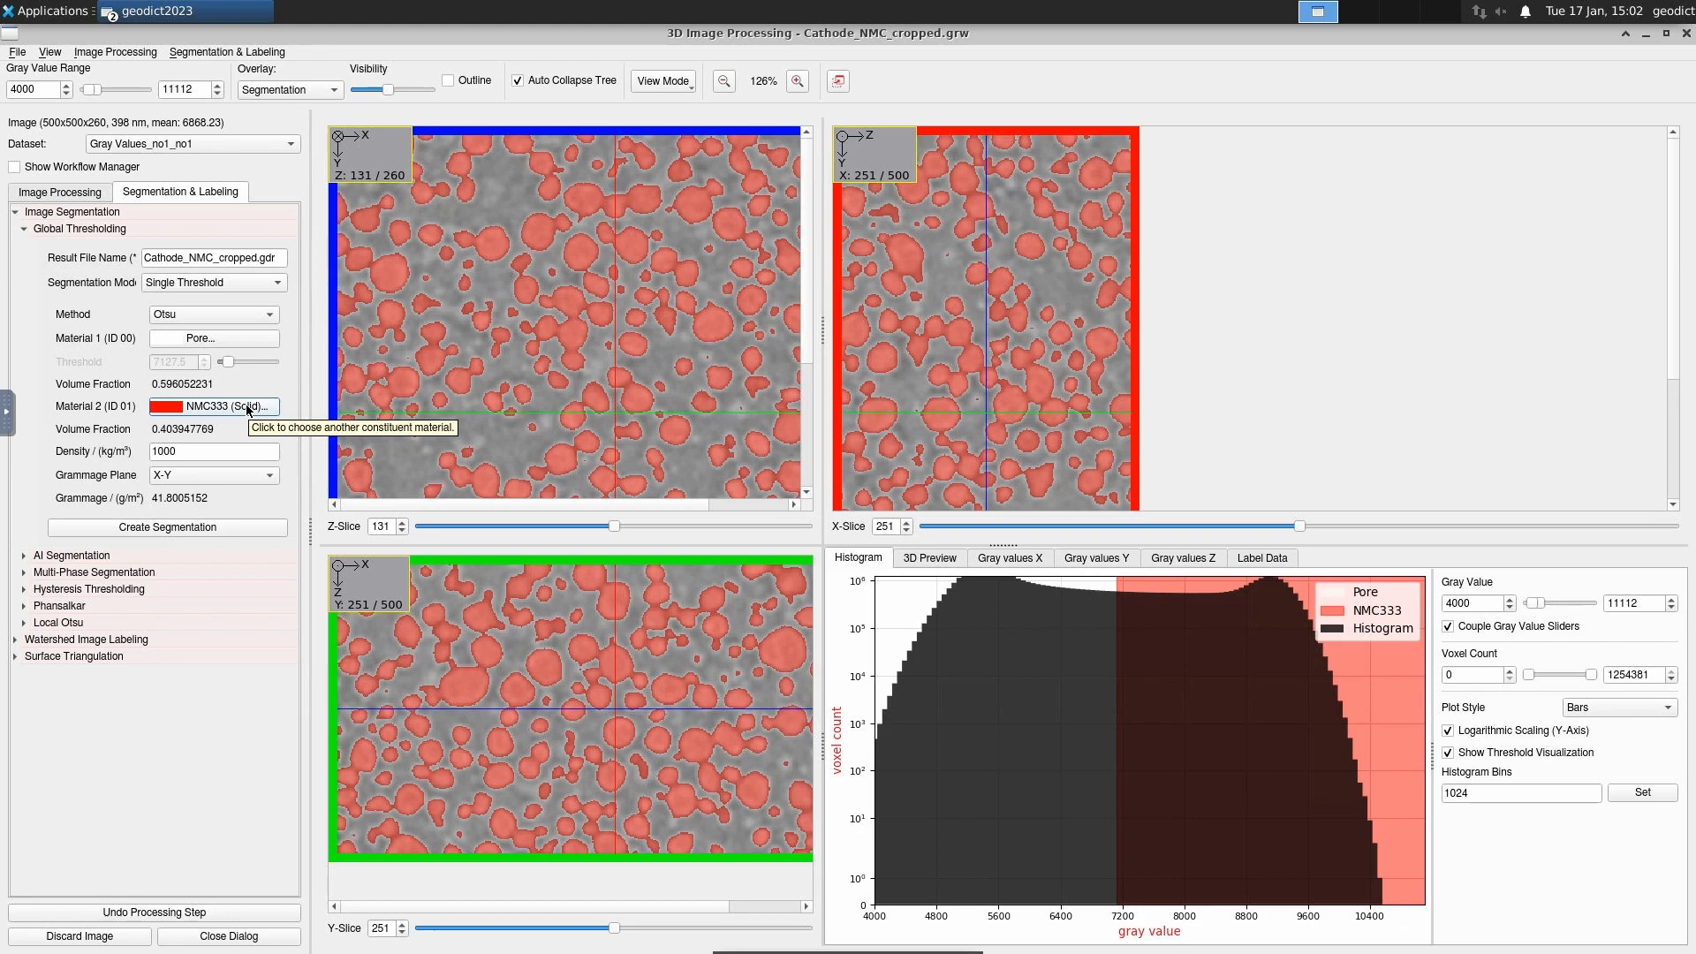
# - Create the Otsu segmentation and review its result report, closing the Result Viewer when done
pyautogui.click(233, 526)
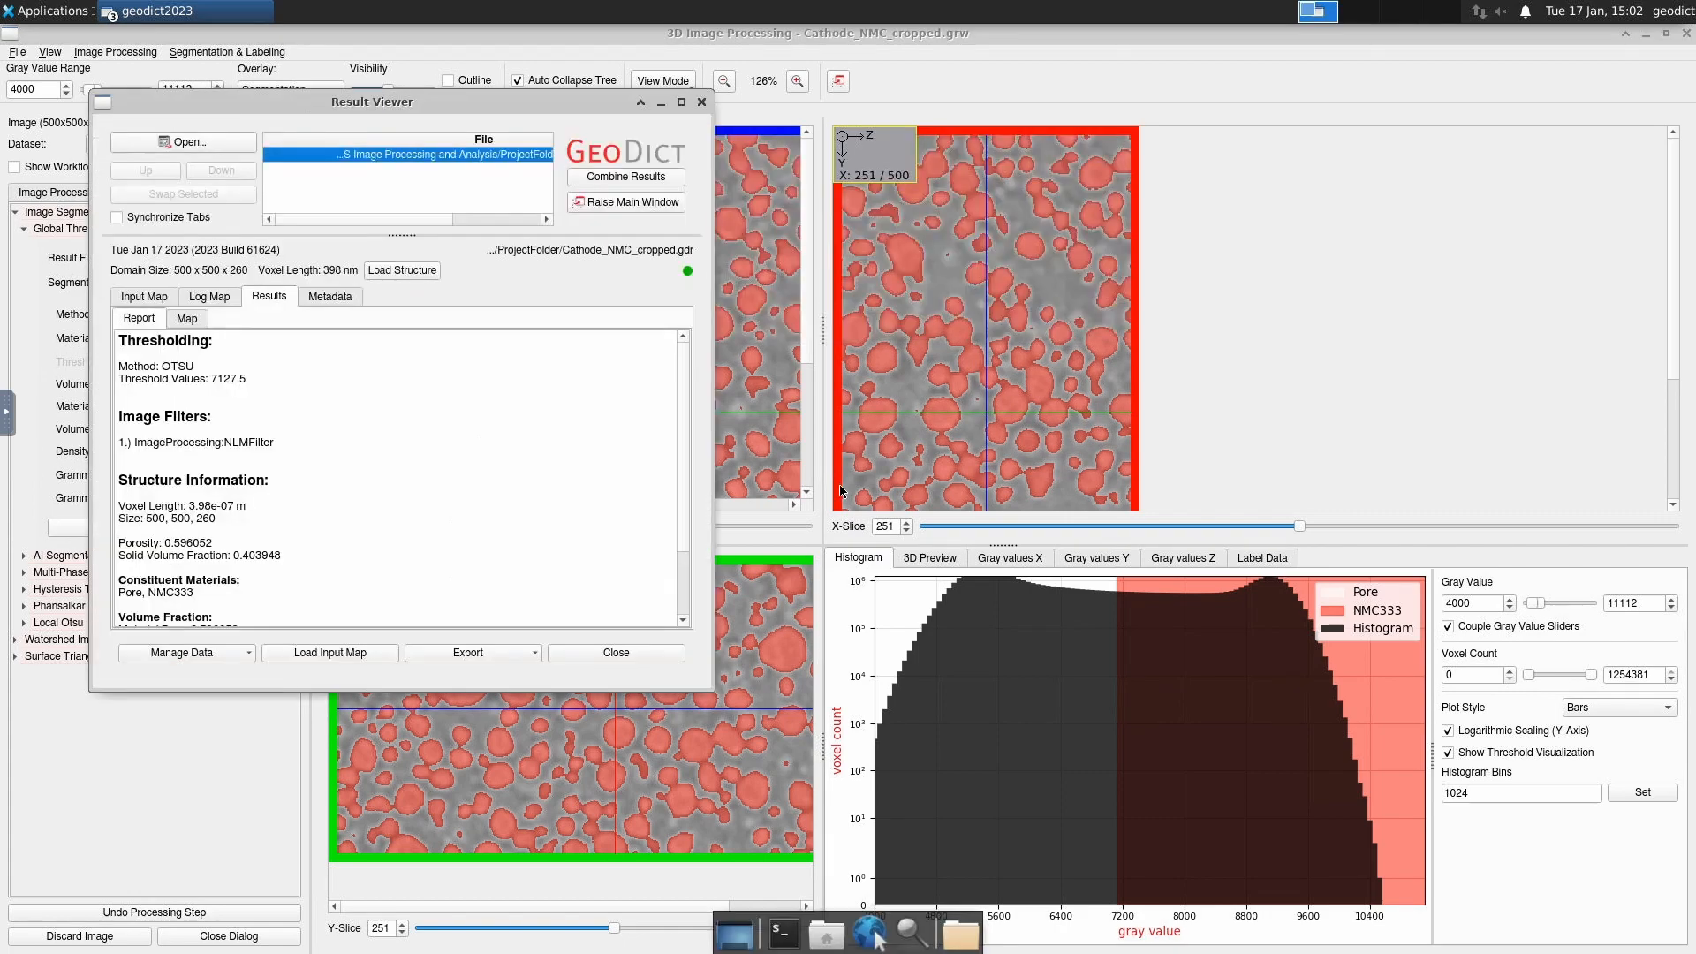
pyautogui.moveTo(488, 109); pyautogui.dragTo(585, 134)
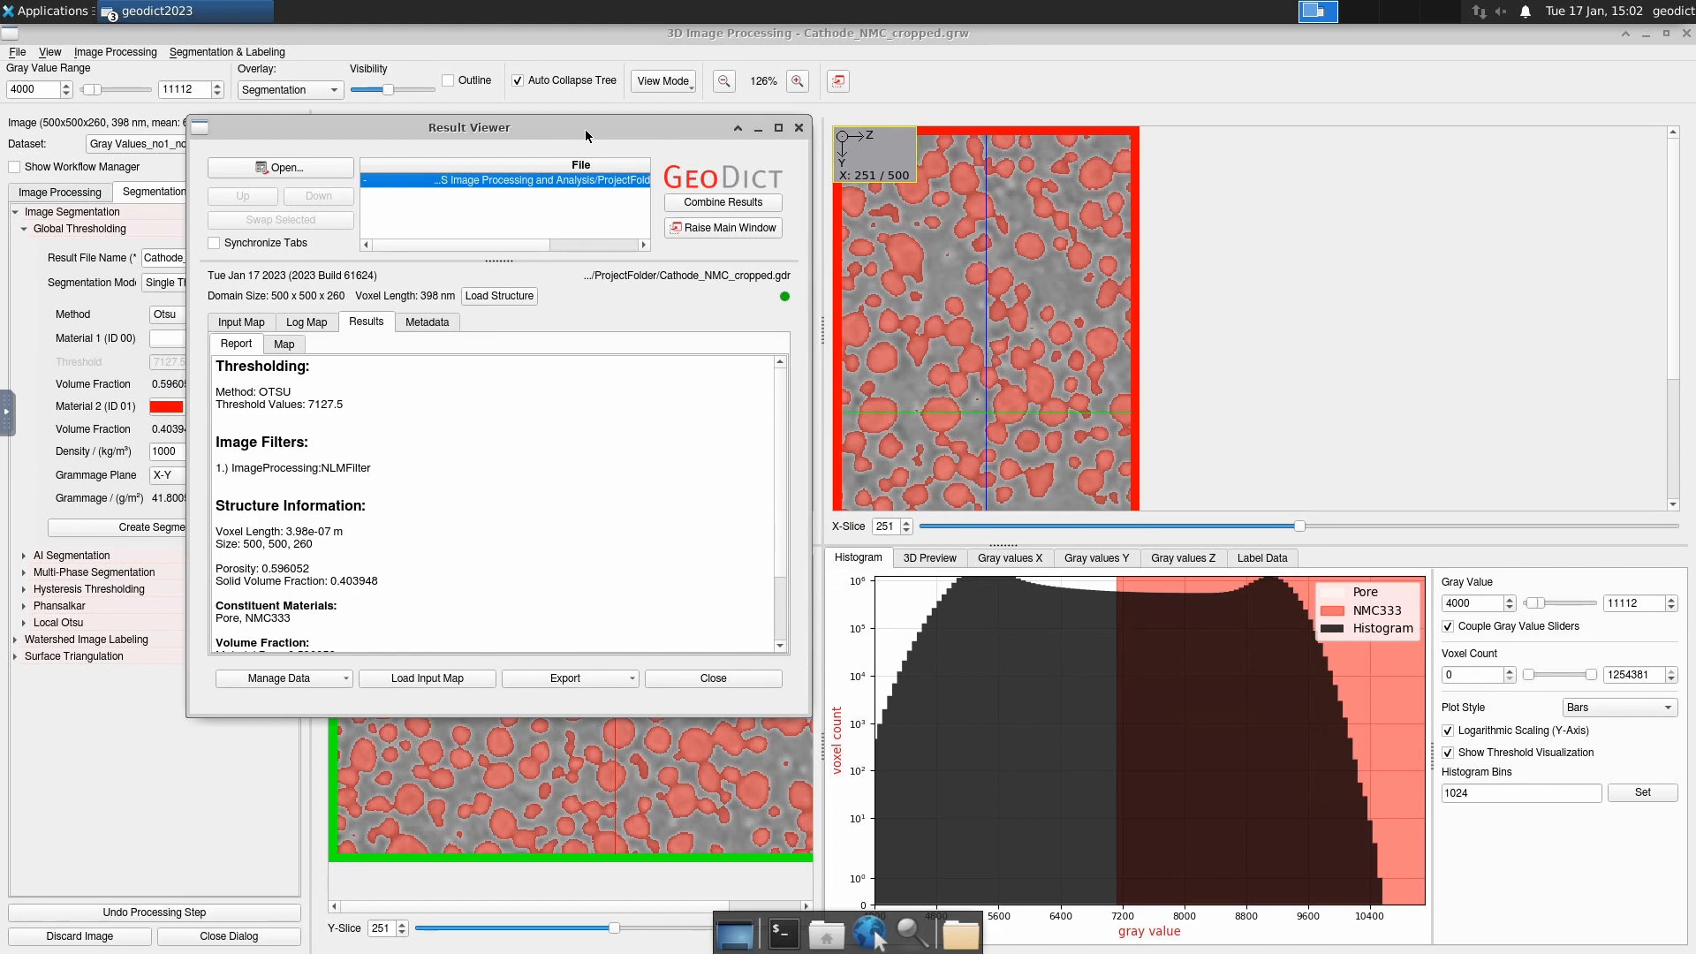
pyautogui.moveTo(523, 134); pyautogui.dragTo(634, 156)
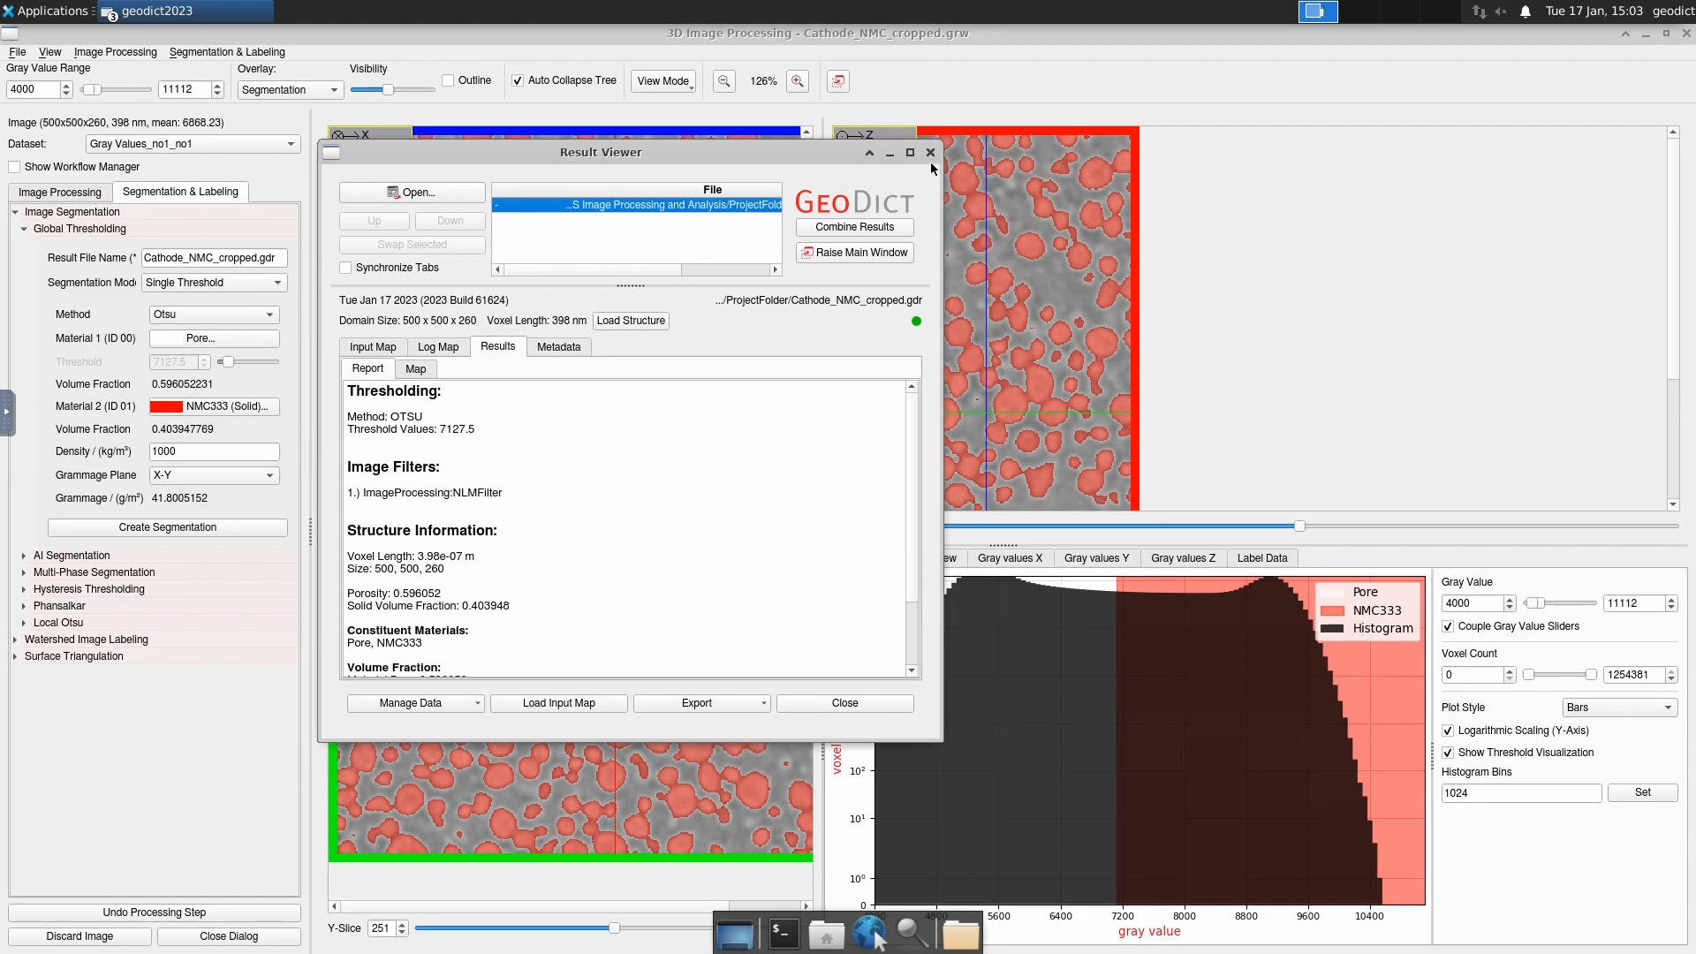
pyautogui.click(865, 706)
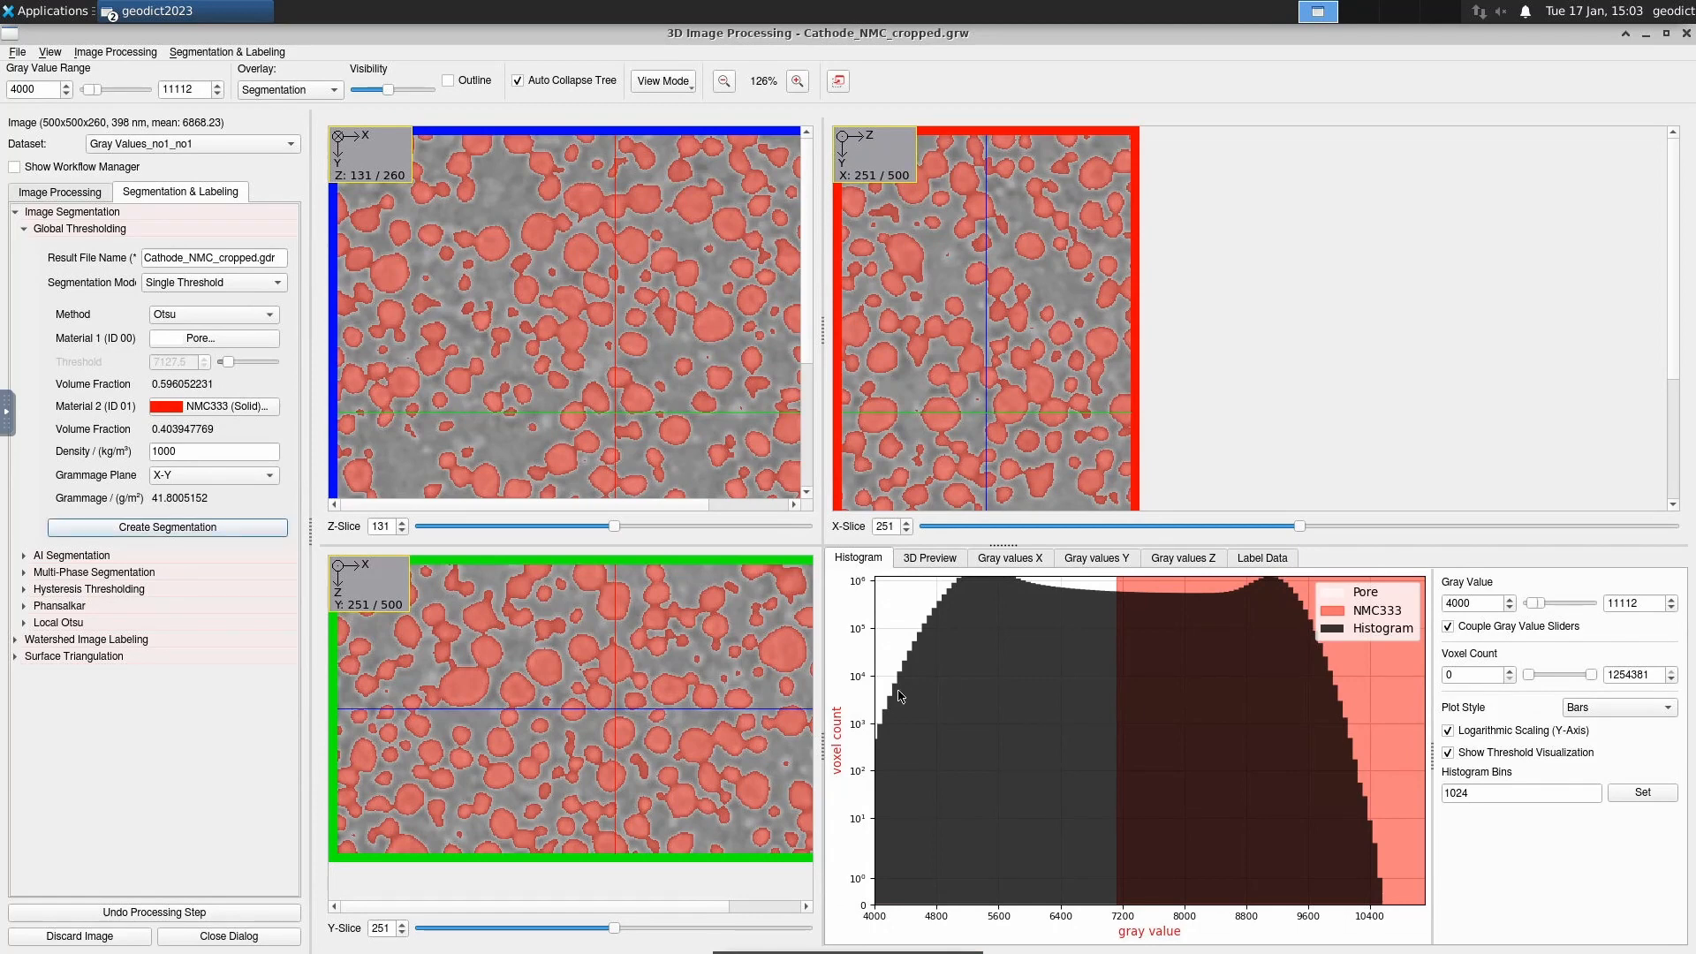
# - Close the 3D Image Processing dialog and compare the segmented structure with the volume field, leaving only the volume field displayed
pyautogui.click(1686, 33)
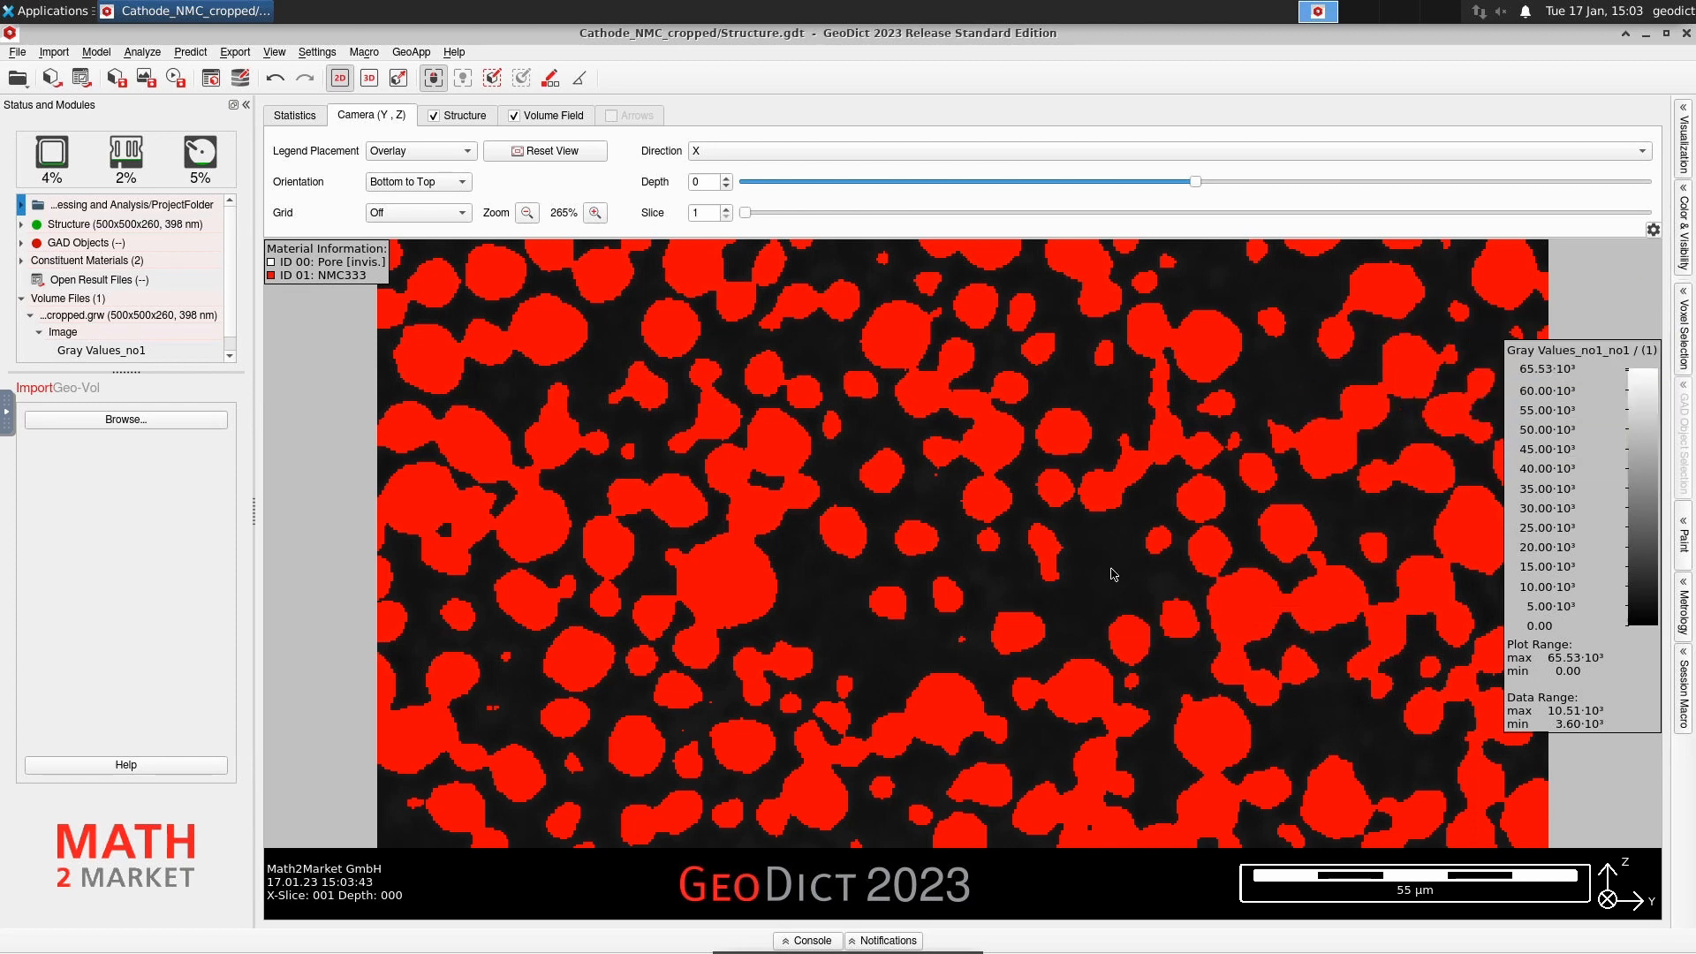
pyautogui.moveTo(1113, 575)
pyautogui.moveTo(881, 309)
pyautogui.click(434, 116)
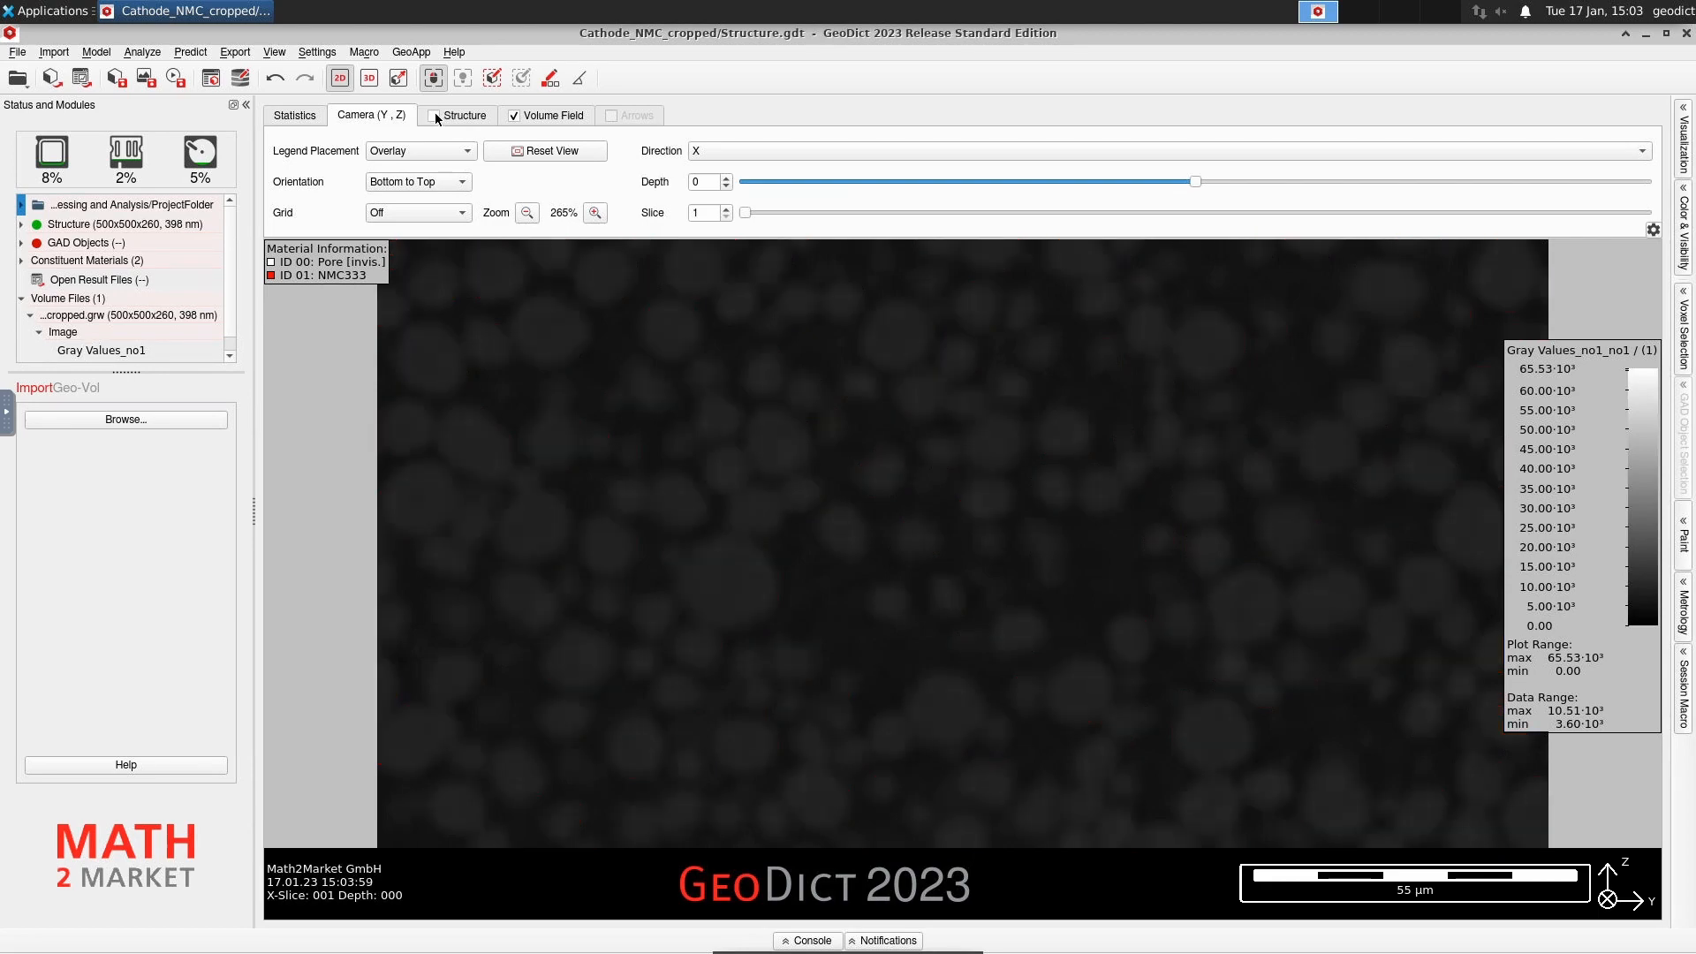
pyautogui.click(434, 116)
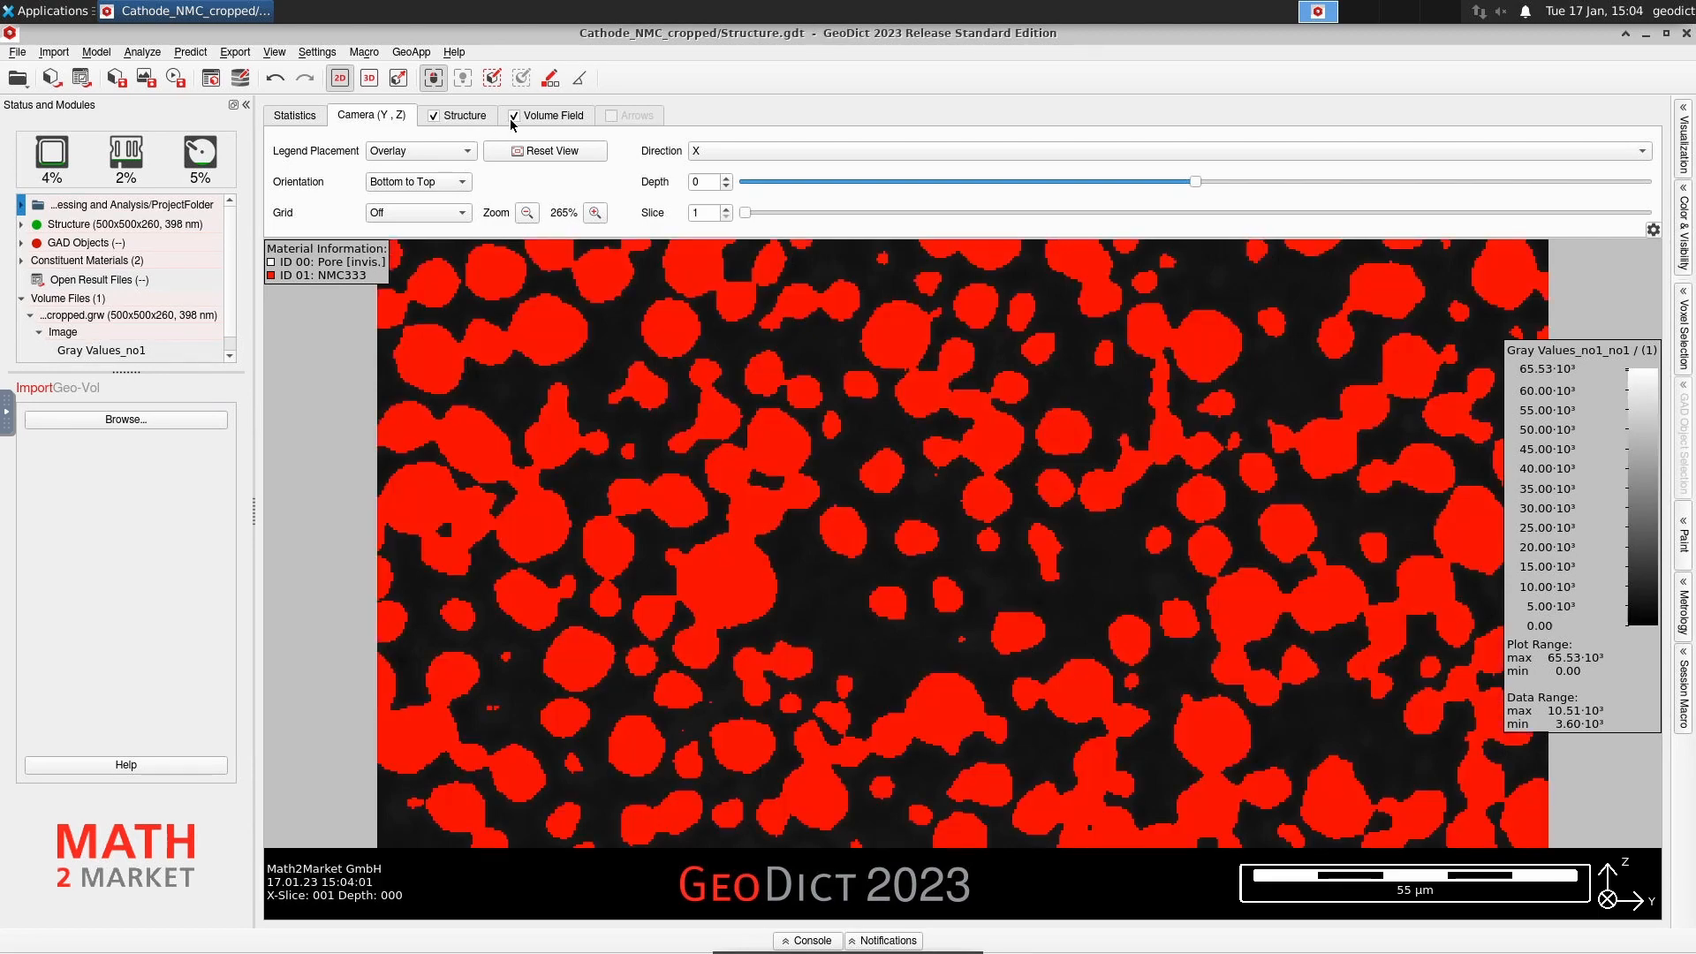
pyautogui.click(514, 117)
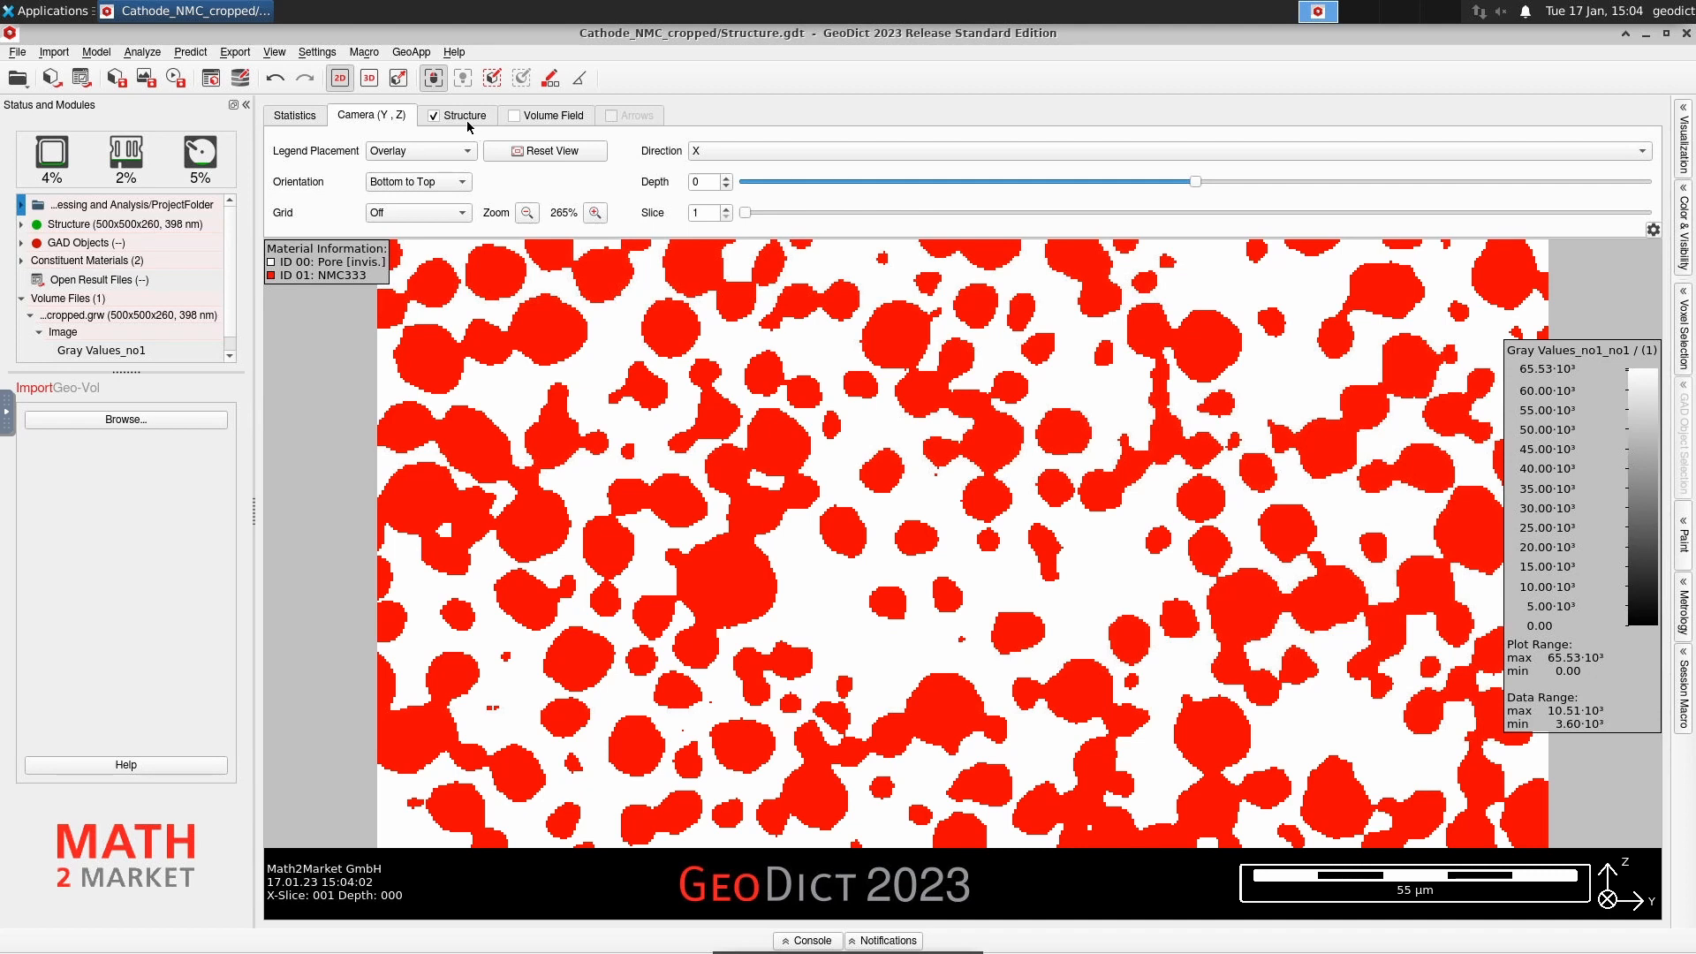
pyautogui.click(517, 114)
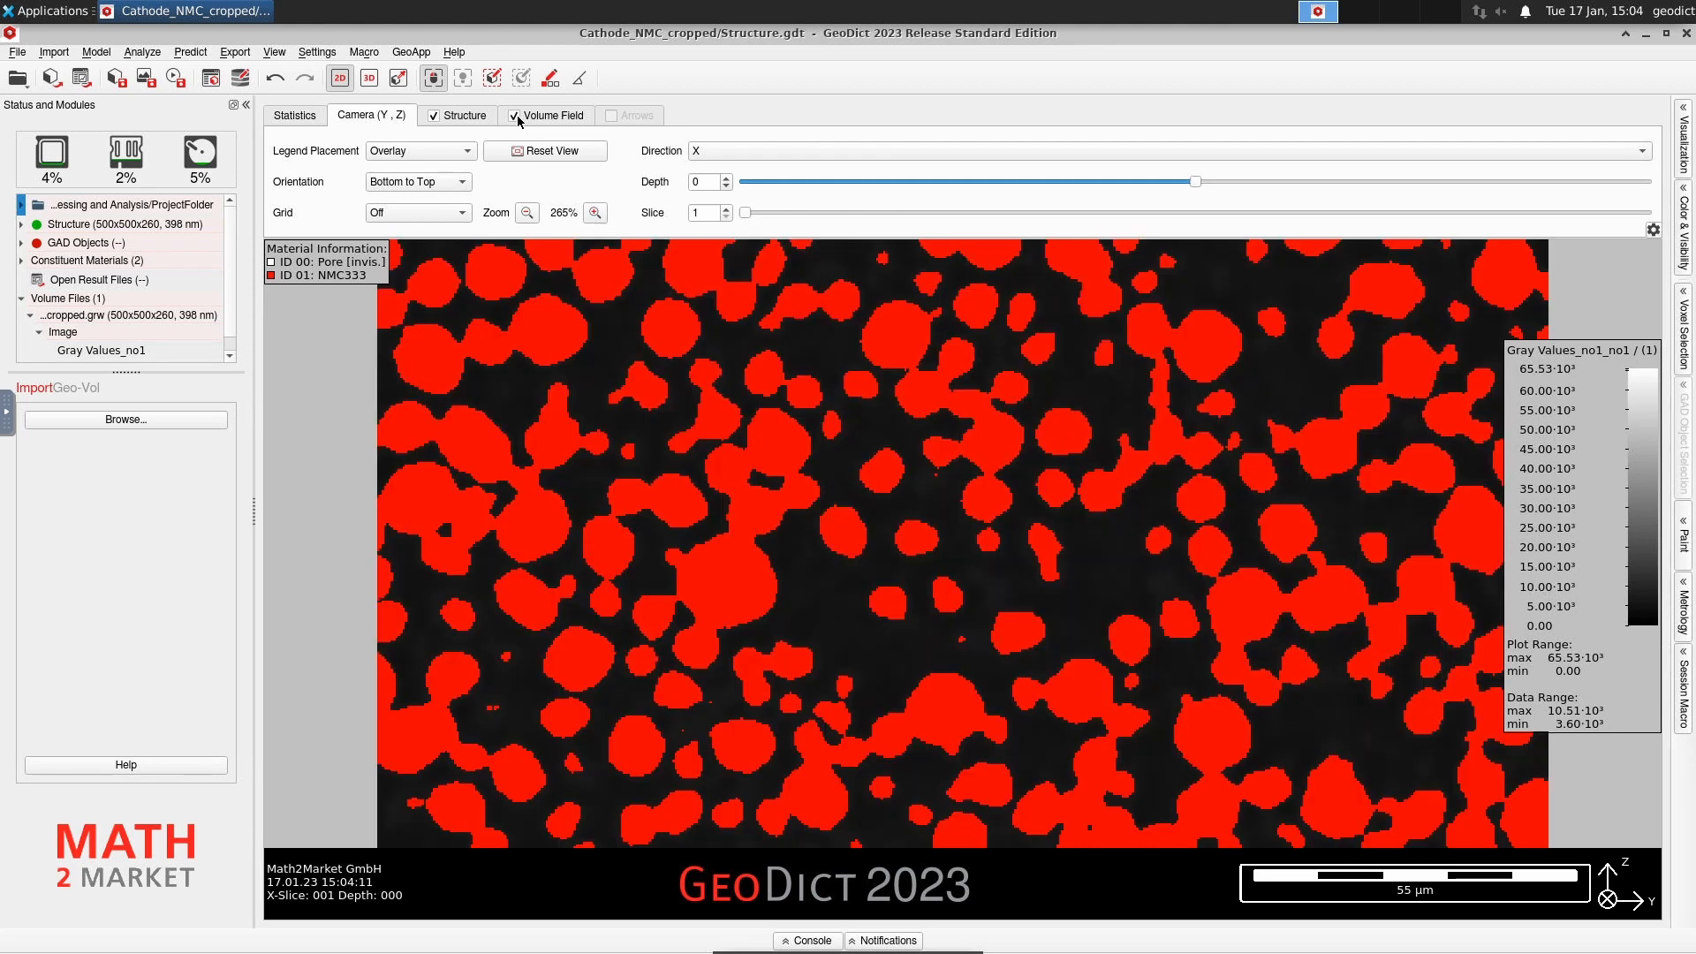
pyautogui.click(433, 117)
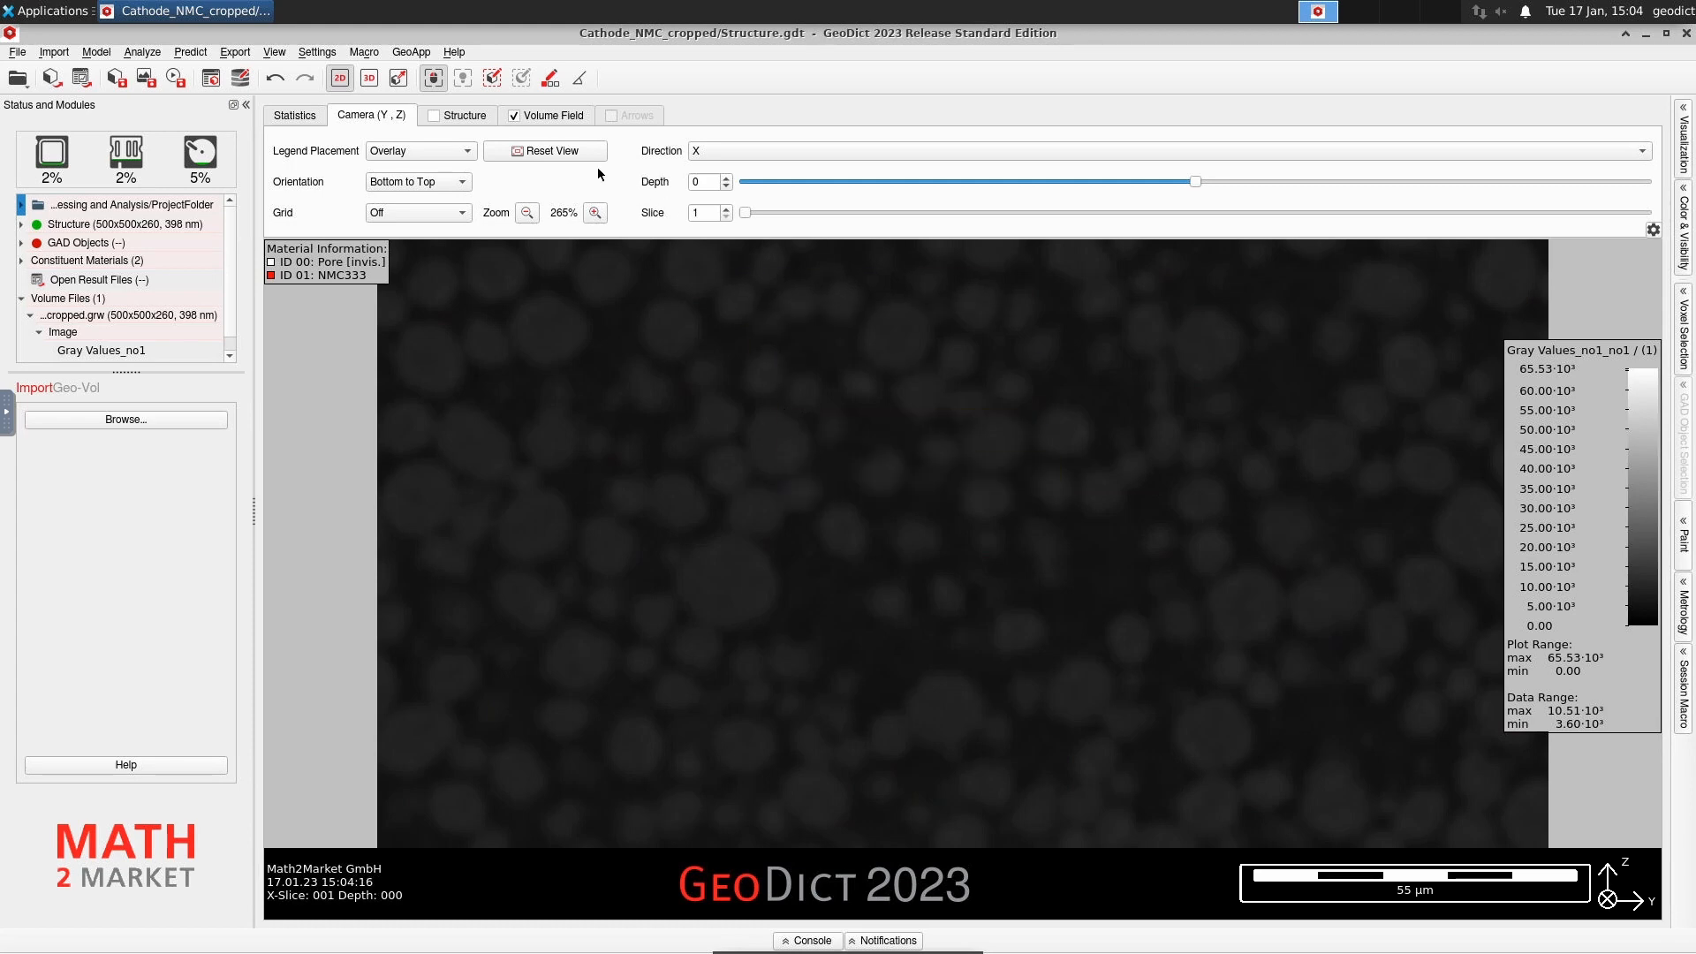
# - Narrow the GrayValue color map range of the volume field to a low threshold of 4.44651e+03 and a high threshold of 9.84726e+03
pyautogui.click(552, 115)
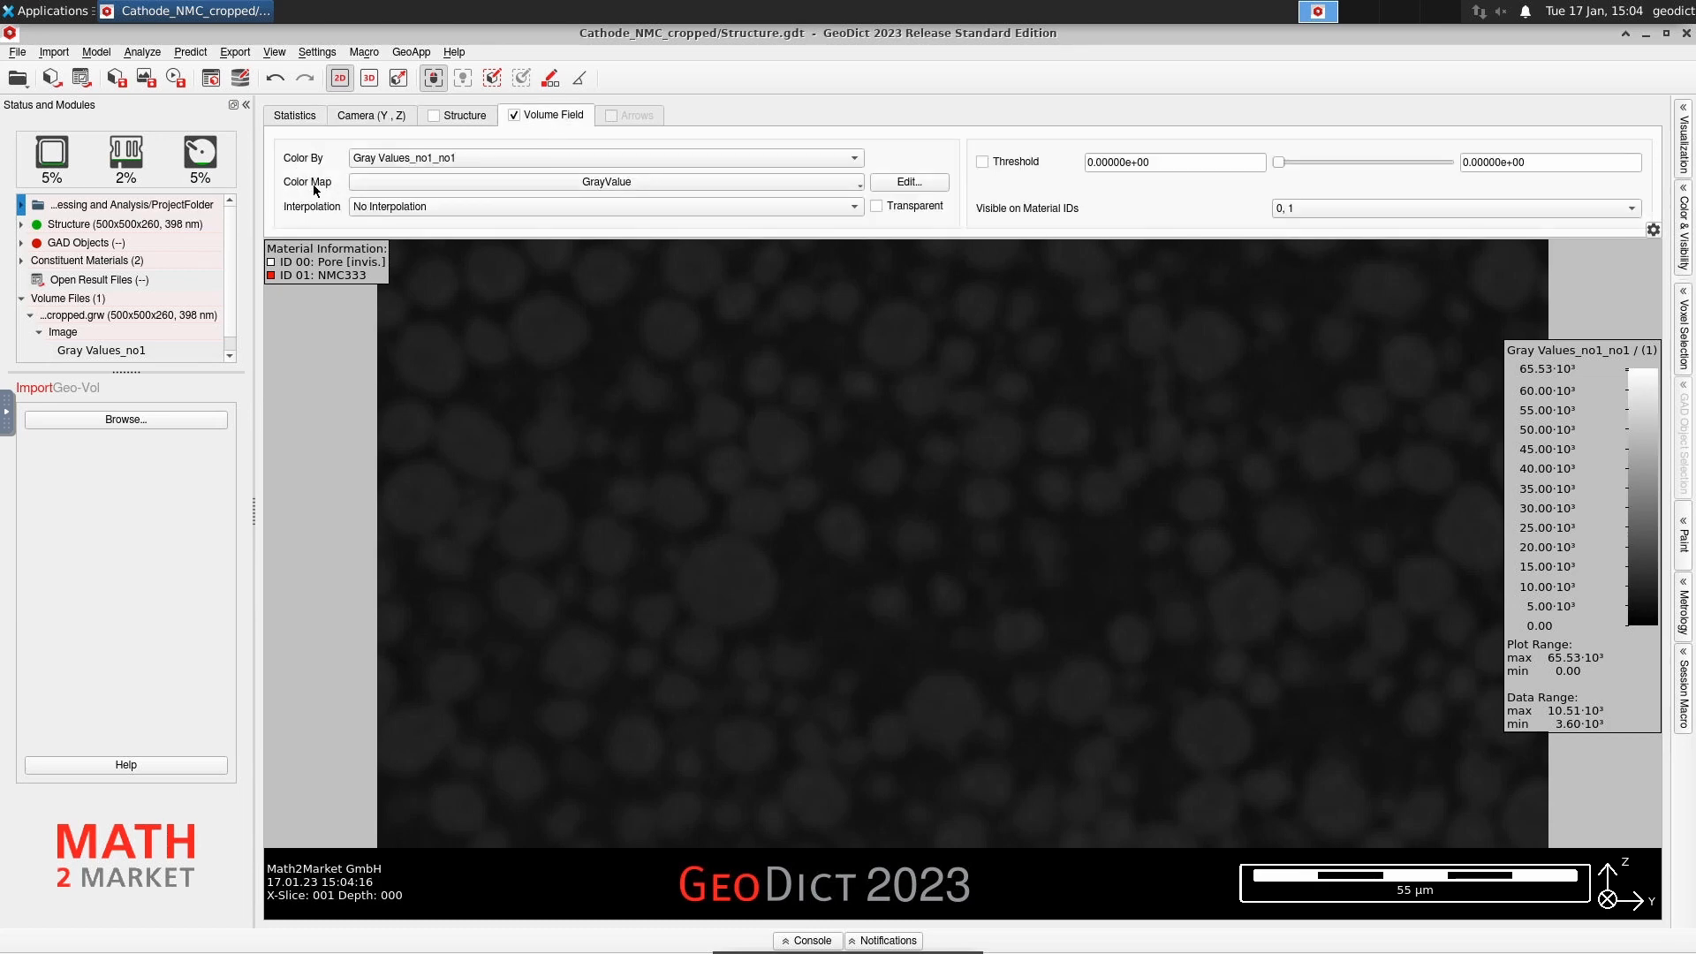
pyautogui.click(919, 181)
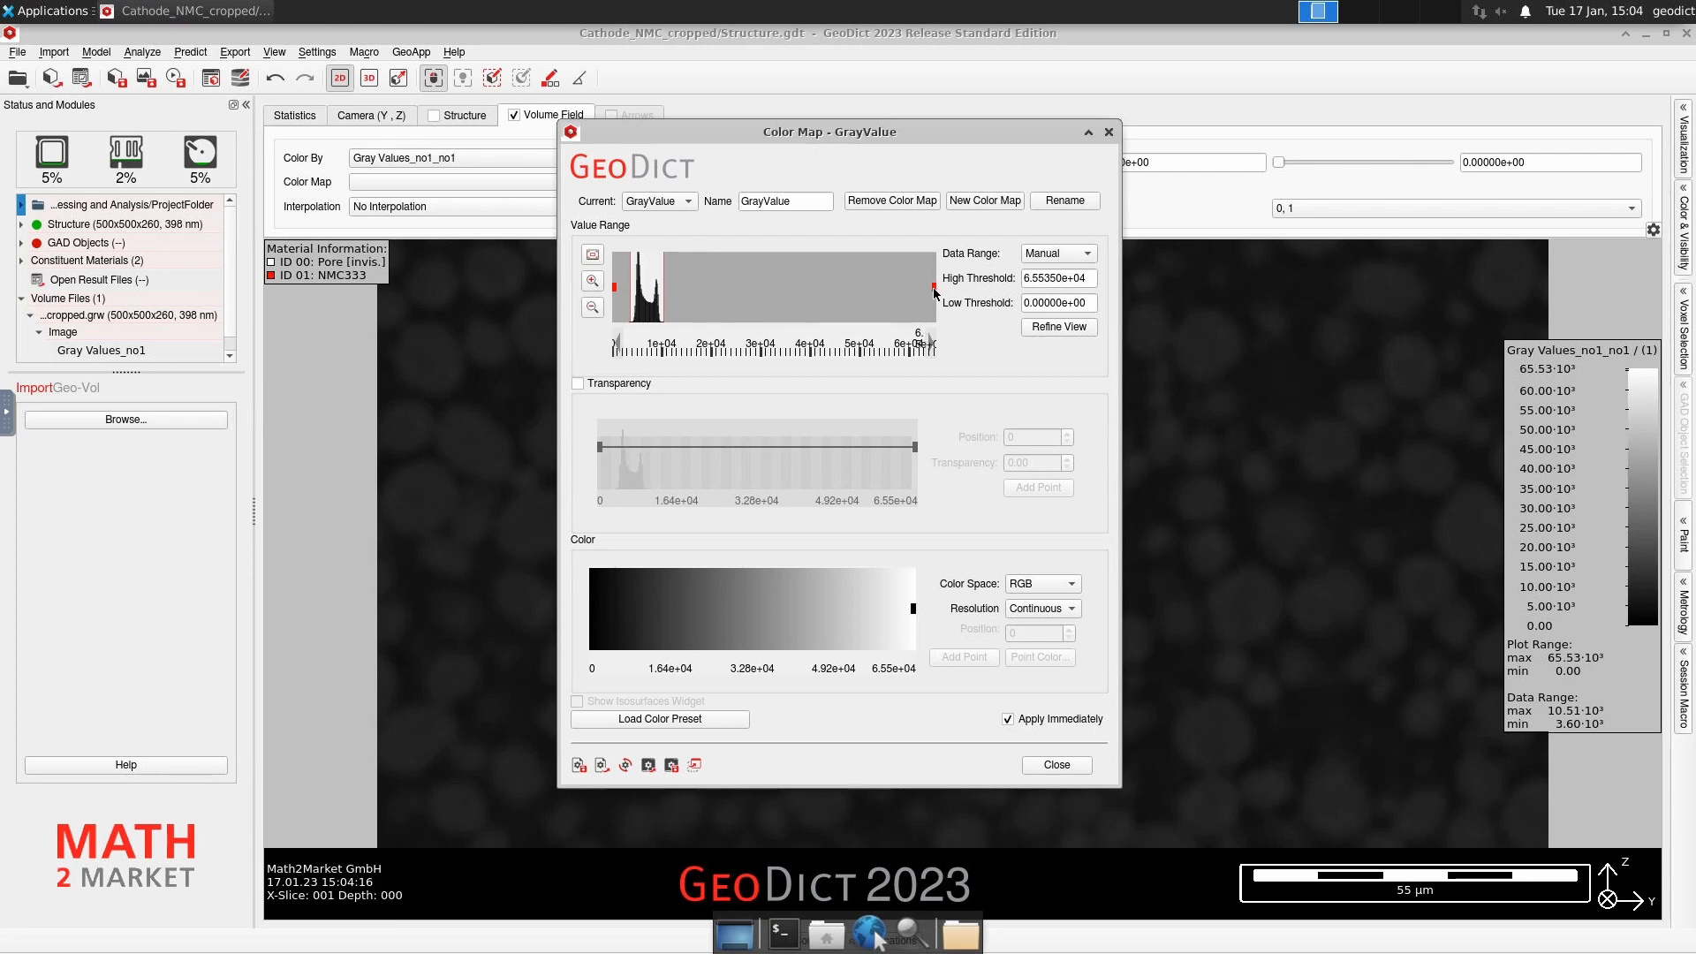
pyautogui.moveTo(934, 294)
pyautogui.mouseDown()
pyautogui.moveTo(653, 295)
pyautogui.moveTo(722, 301)
pyautogui.moveTo(659, 289)
pyautogui.moveTo(673, 296)
pyautogui.mouseUp()
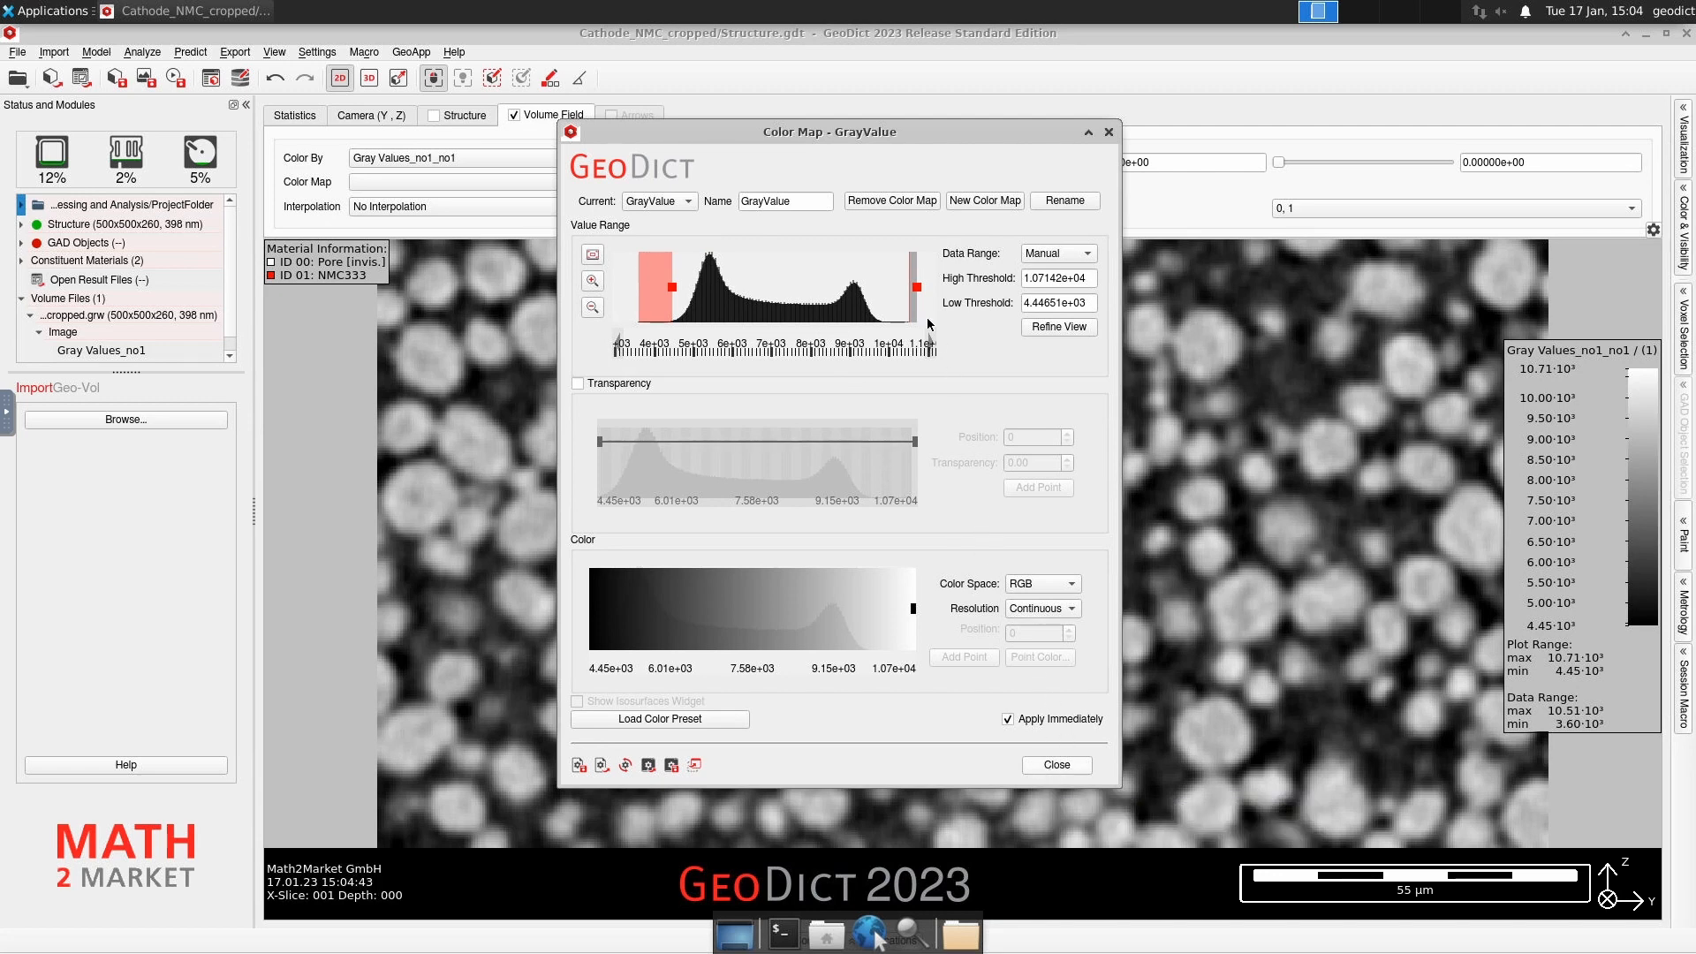
pyautogui.moveTo(917, 287); pyautogui.dragTo(884, 294)
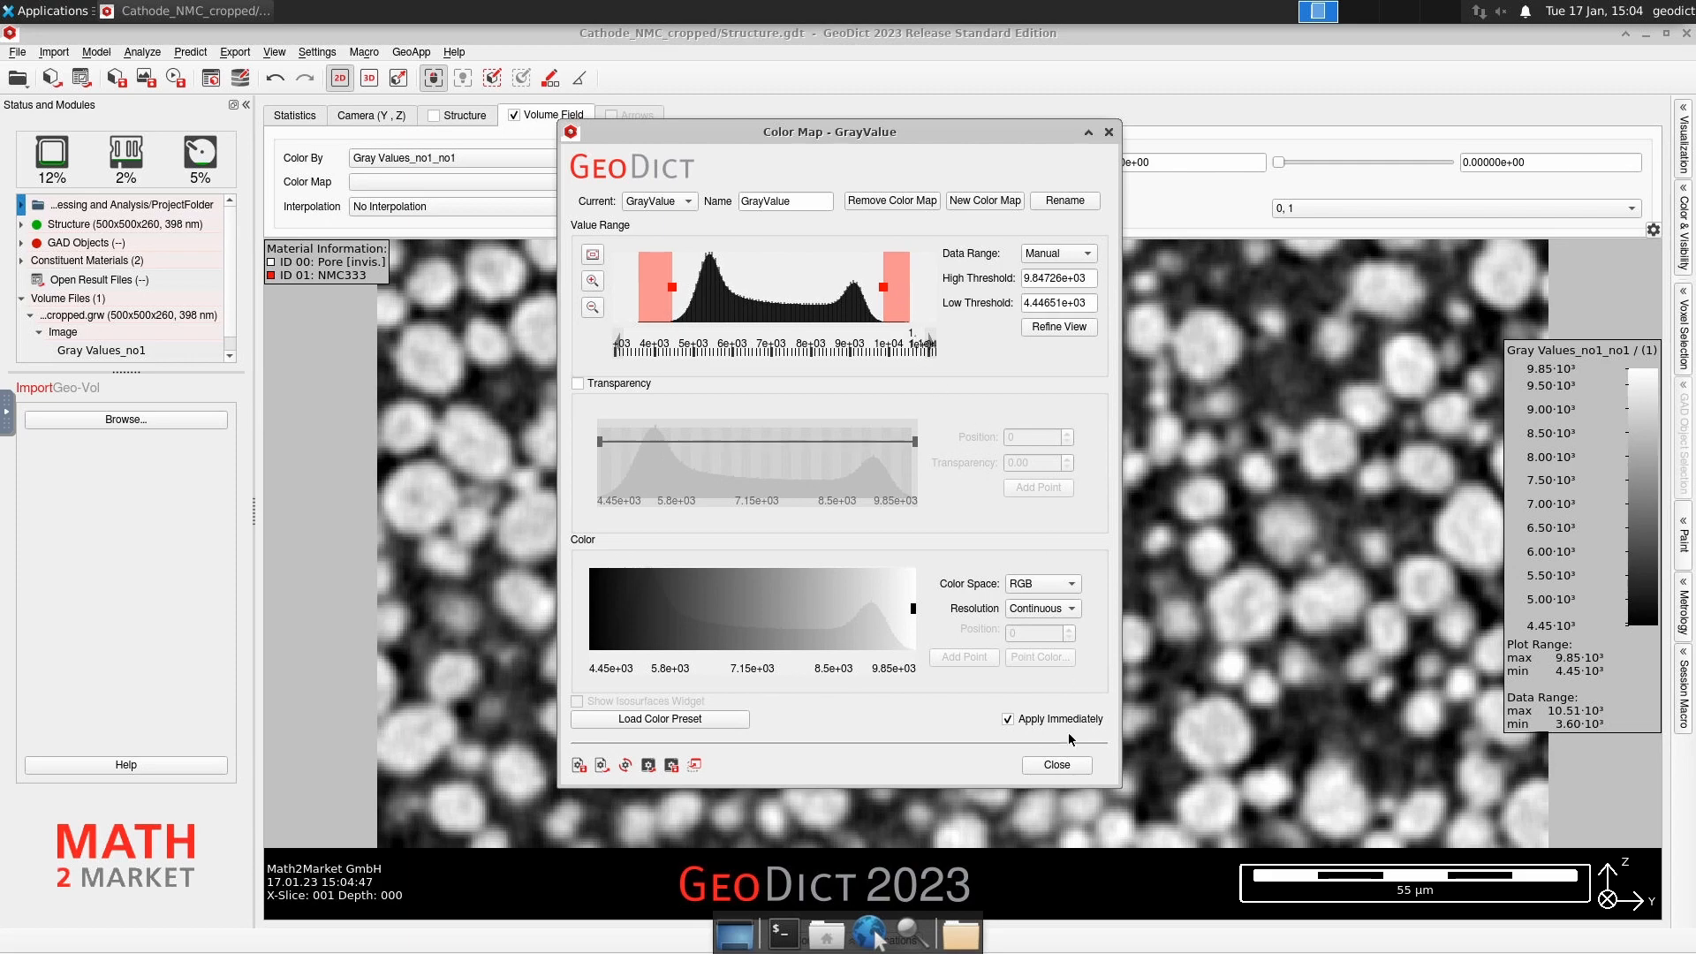
pyautogui.click(1056, 765)
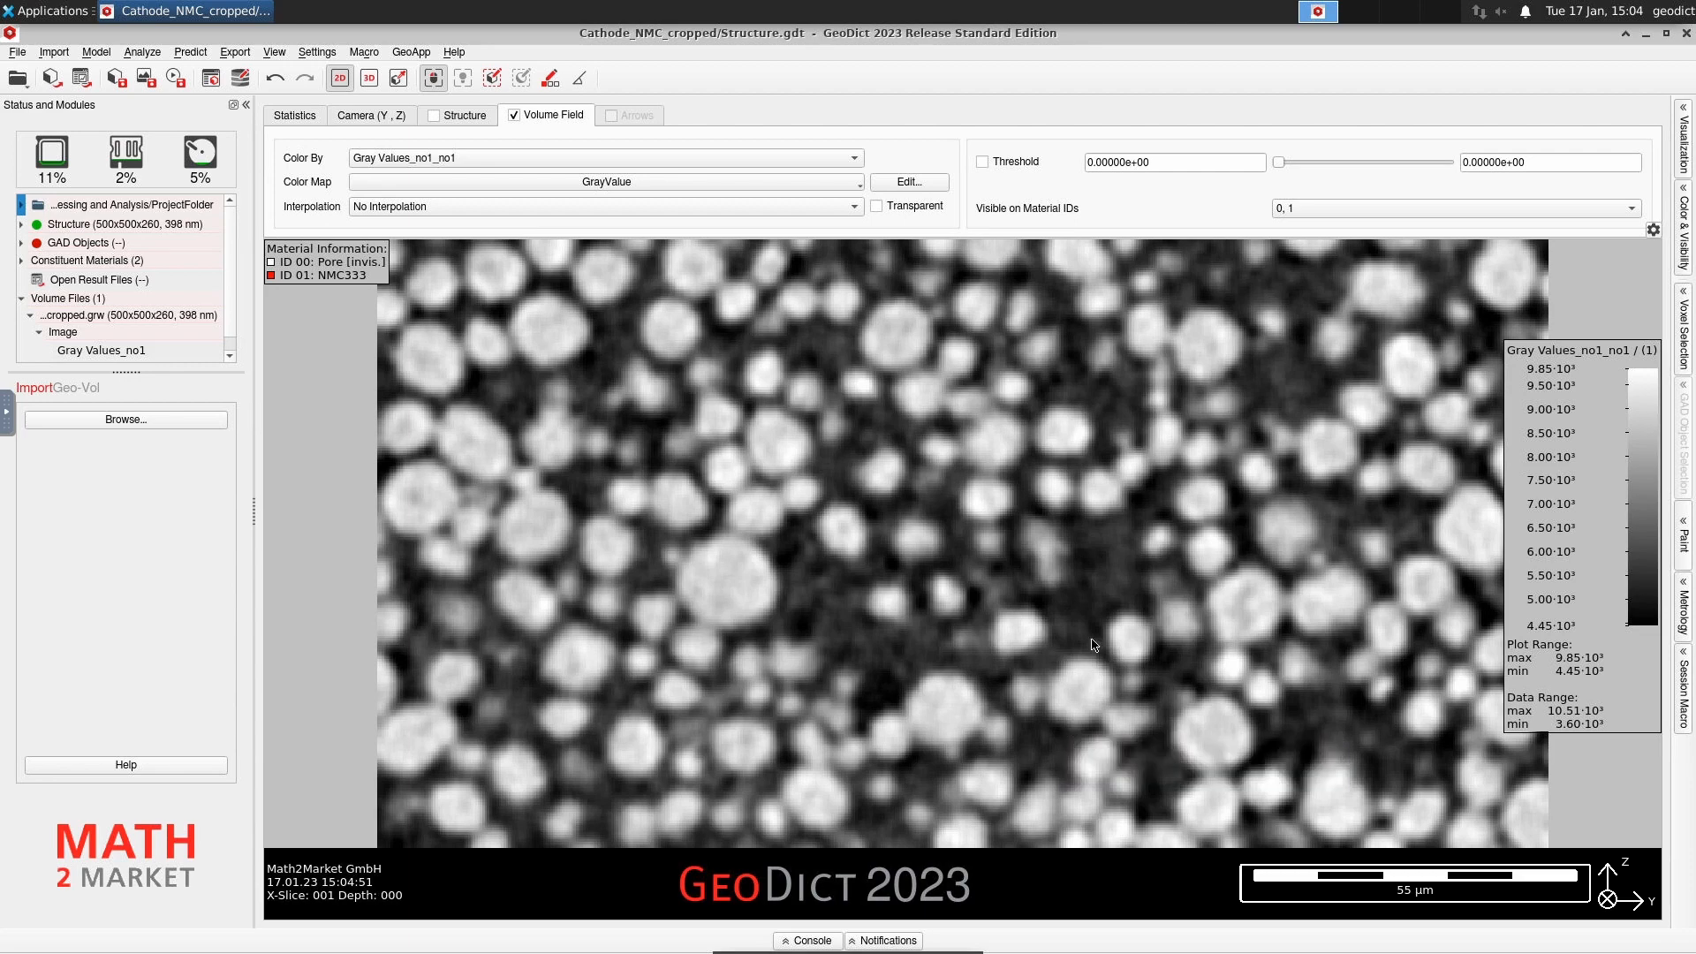
# - Show the segmented structure together with the volume field and inspect both in the 3D view from an oblique angle
pyautogui.click(434, 116)
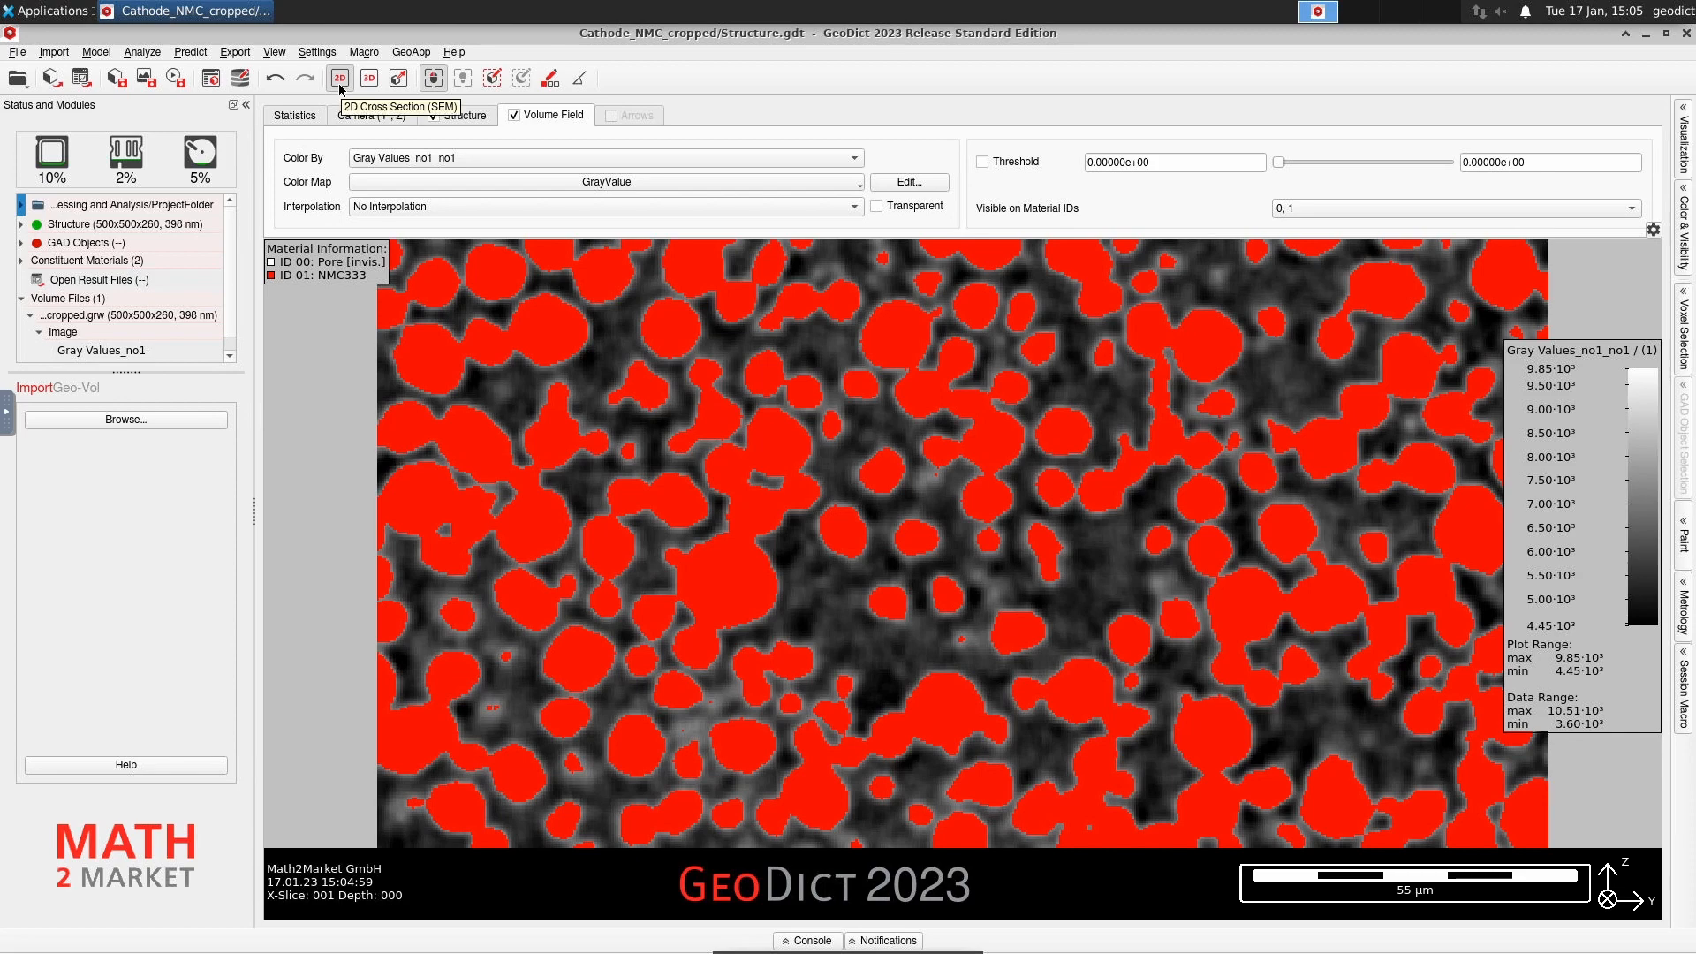
pyautogui.click(370, 79)
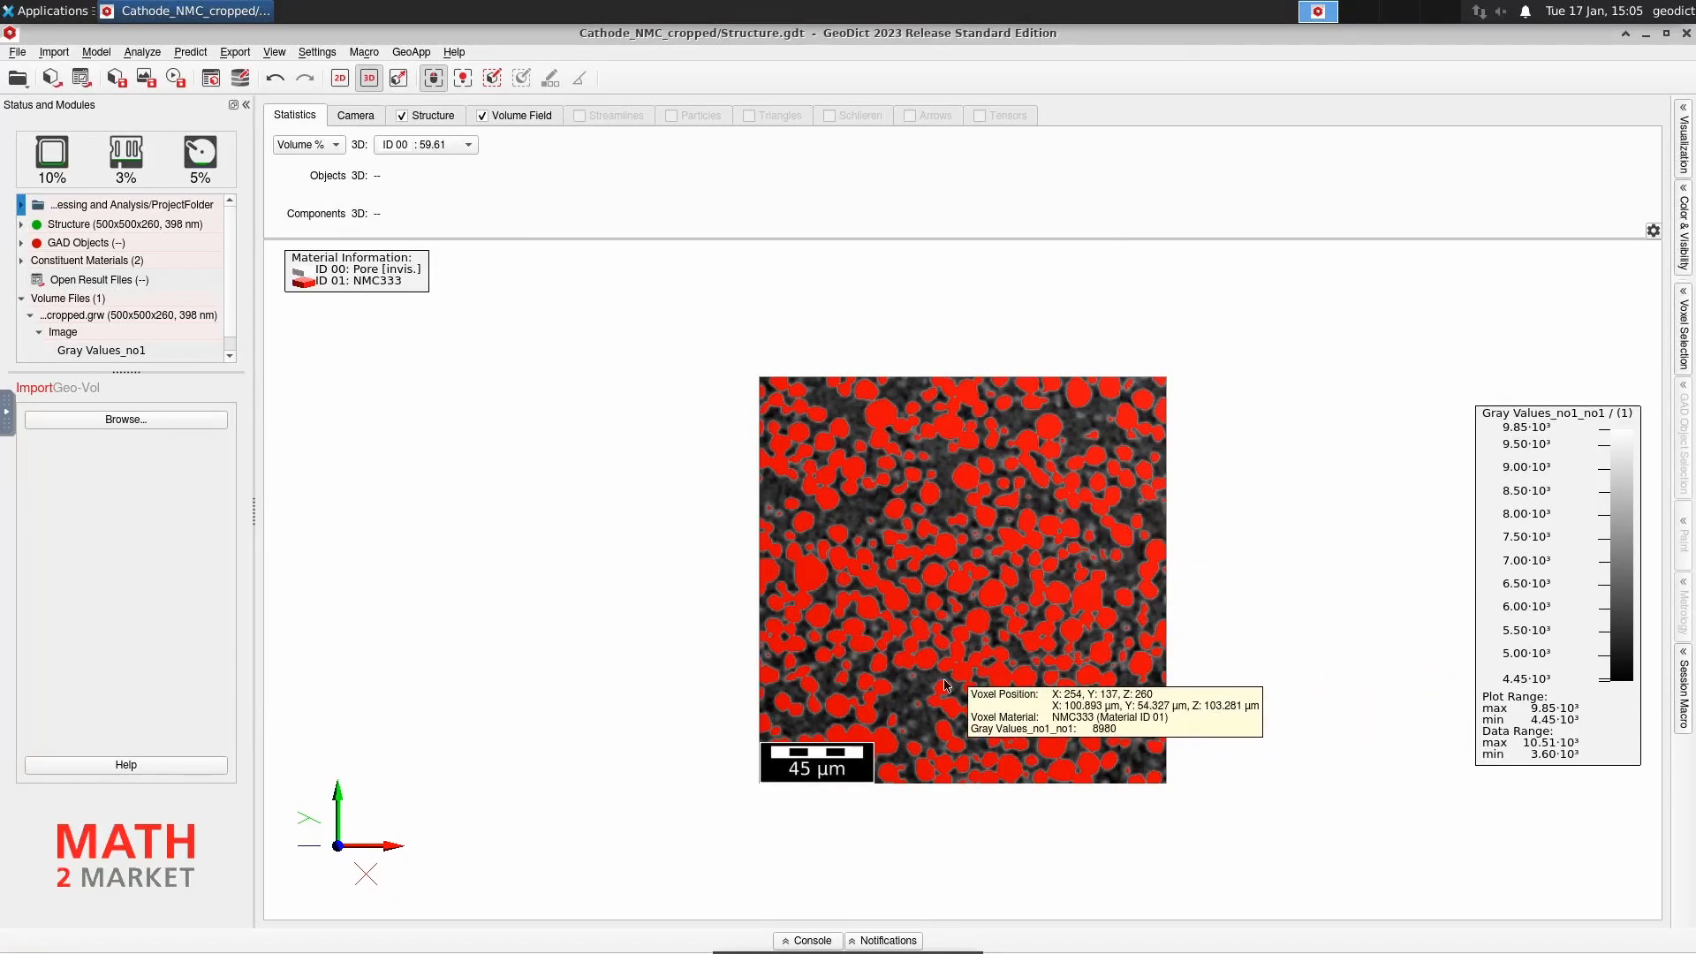
pyautogui.moveTo(945, 684); pyautogui.dragTo(987, 543)
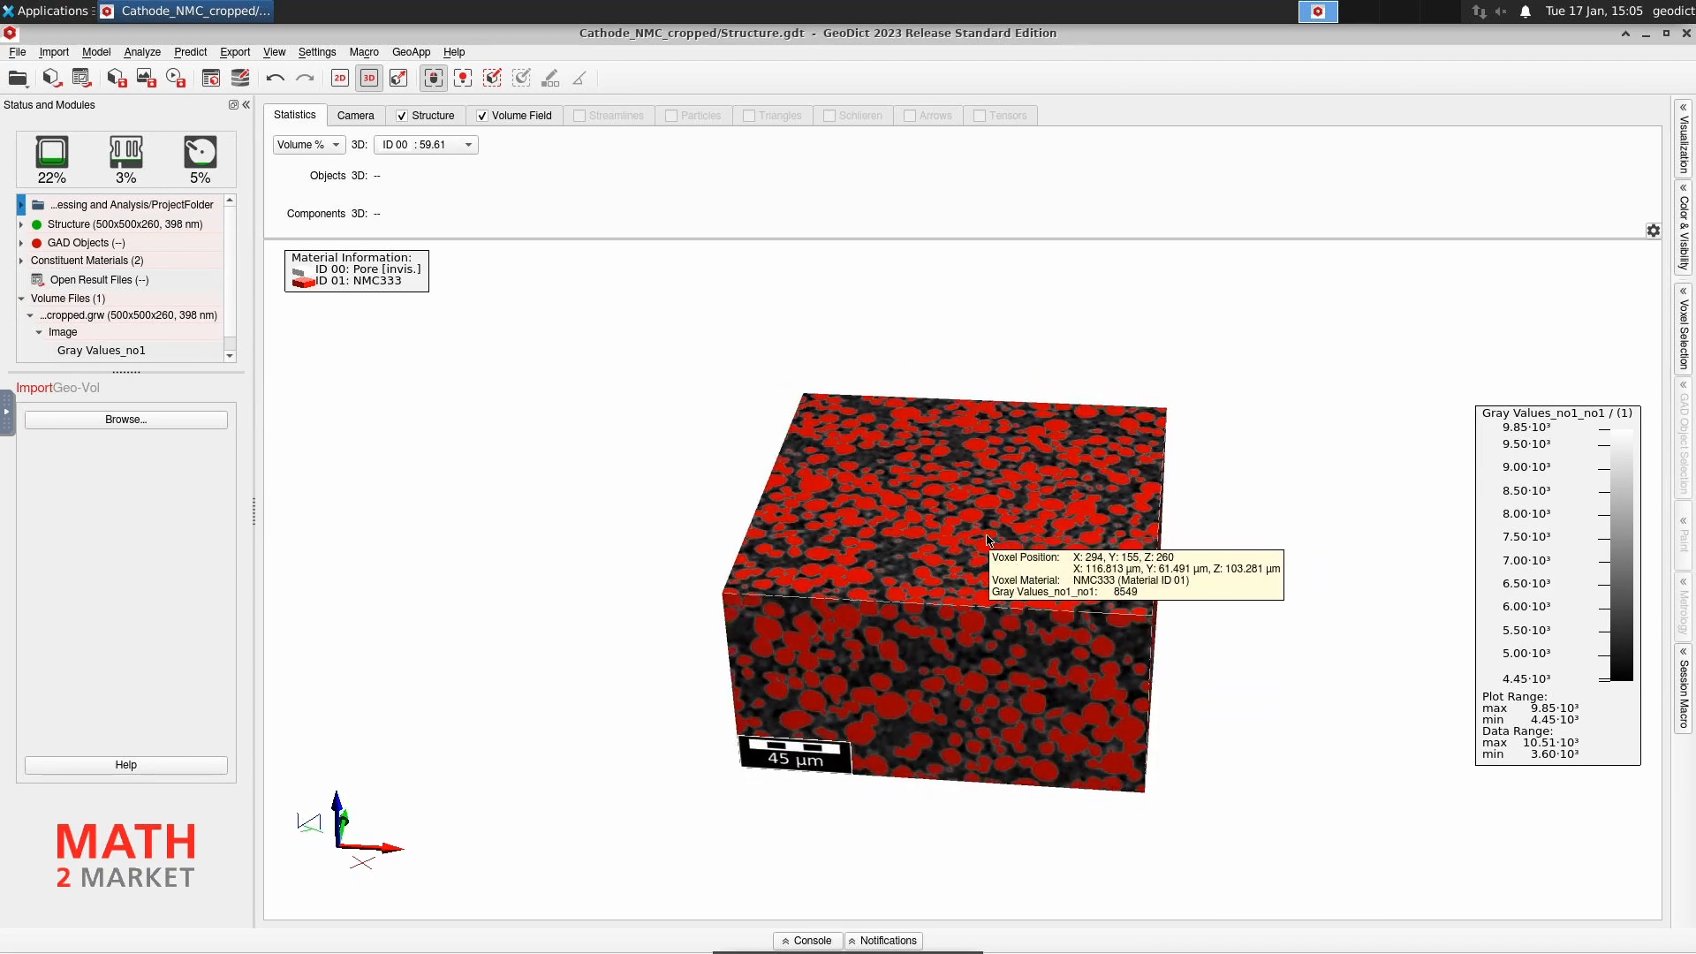
pyautogui.moveTo(987, 537); pyautogui.dragTo(986, 663, button='right')
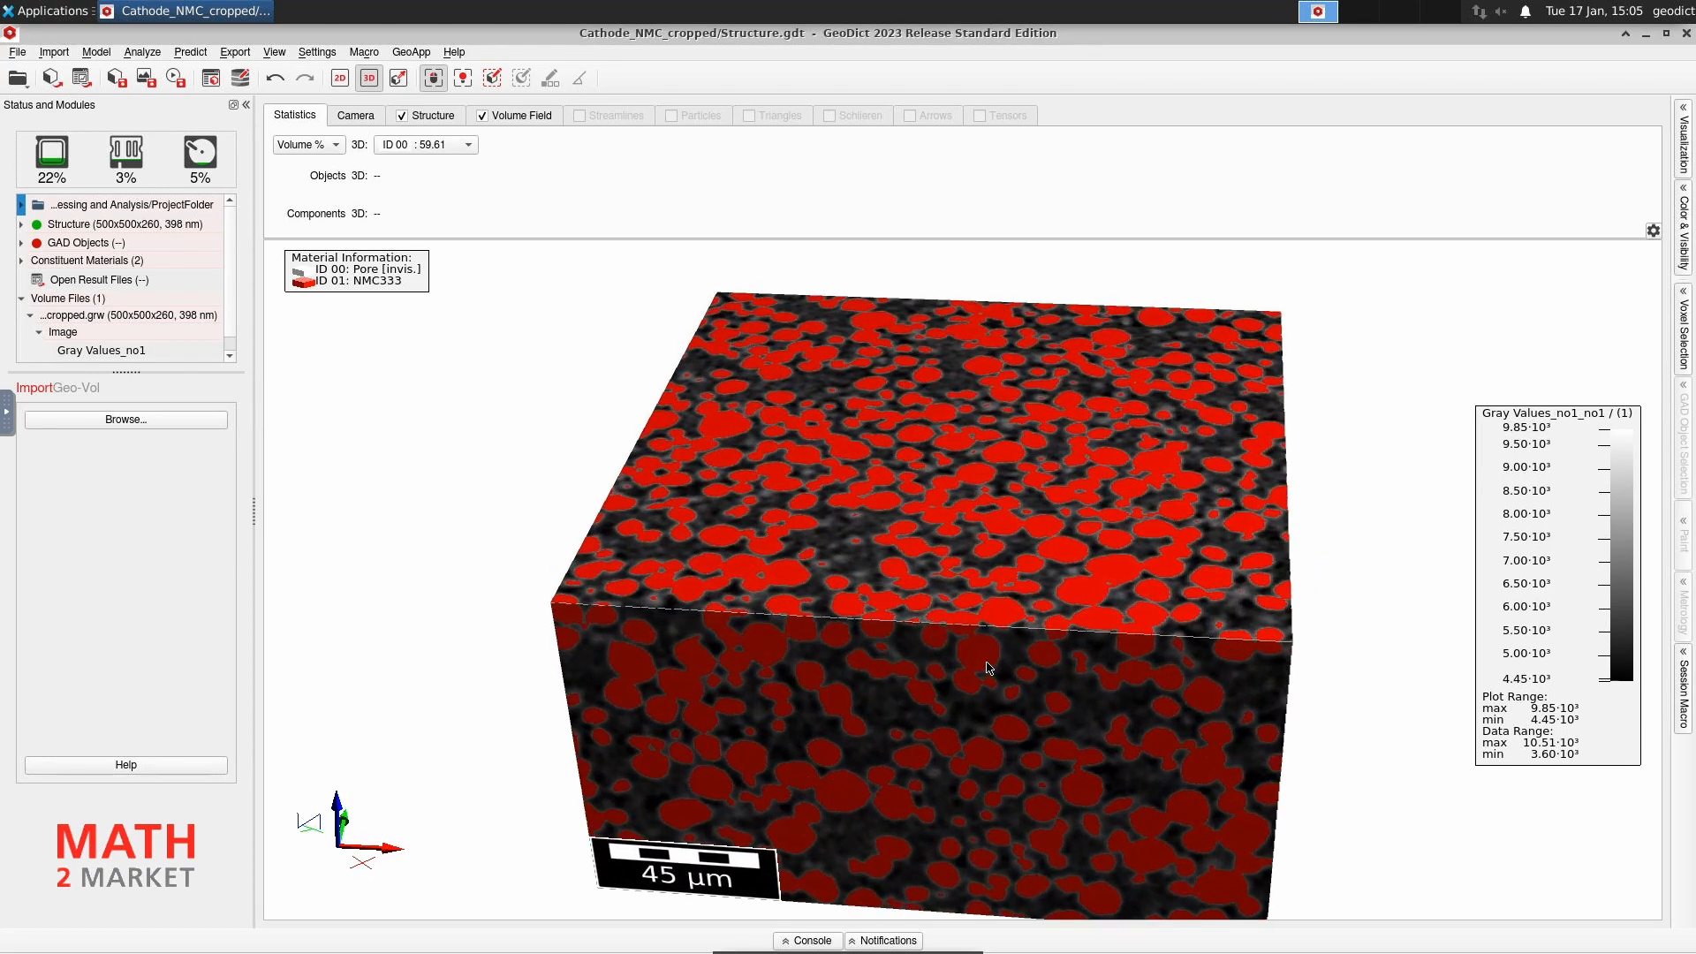
pyautogui.moveTo(989, 667)
pyautogui.moveTo(899, 784); pyautogui.dragTo(823, 768)
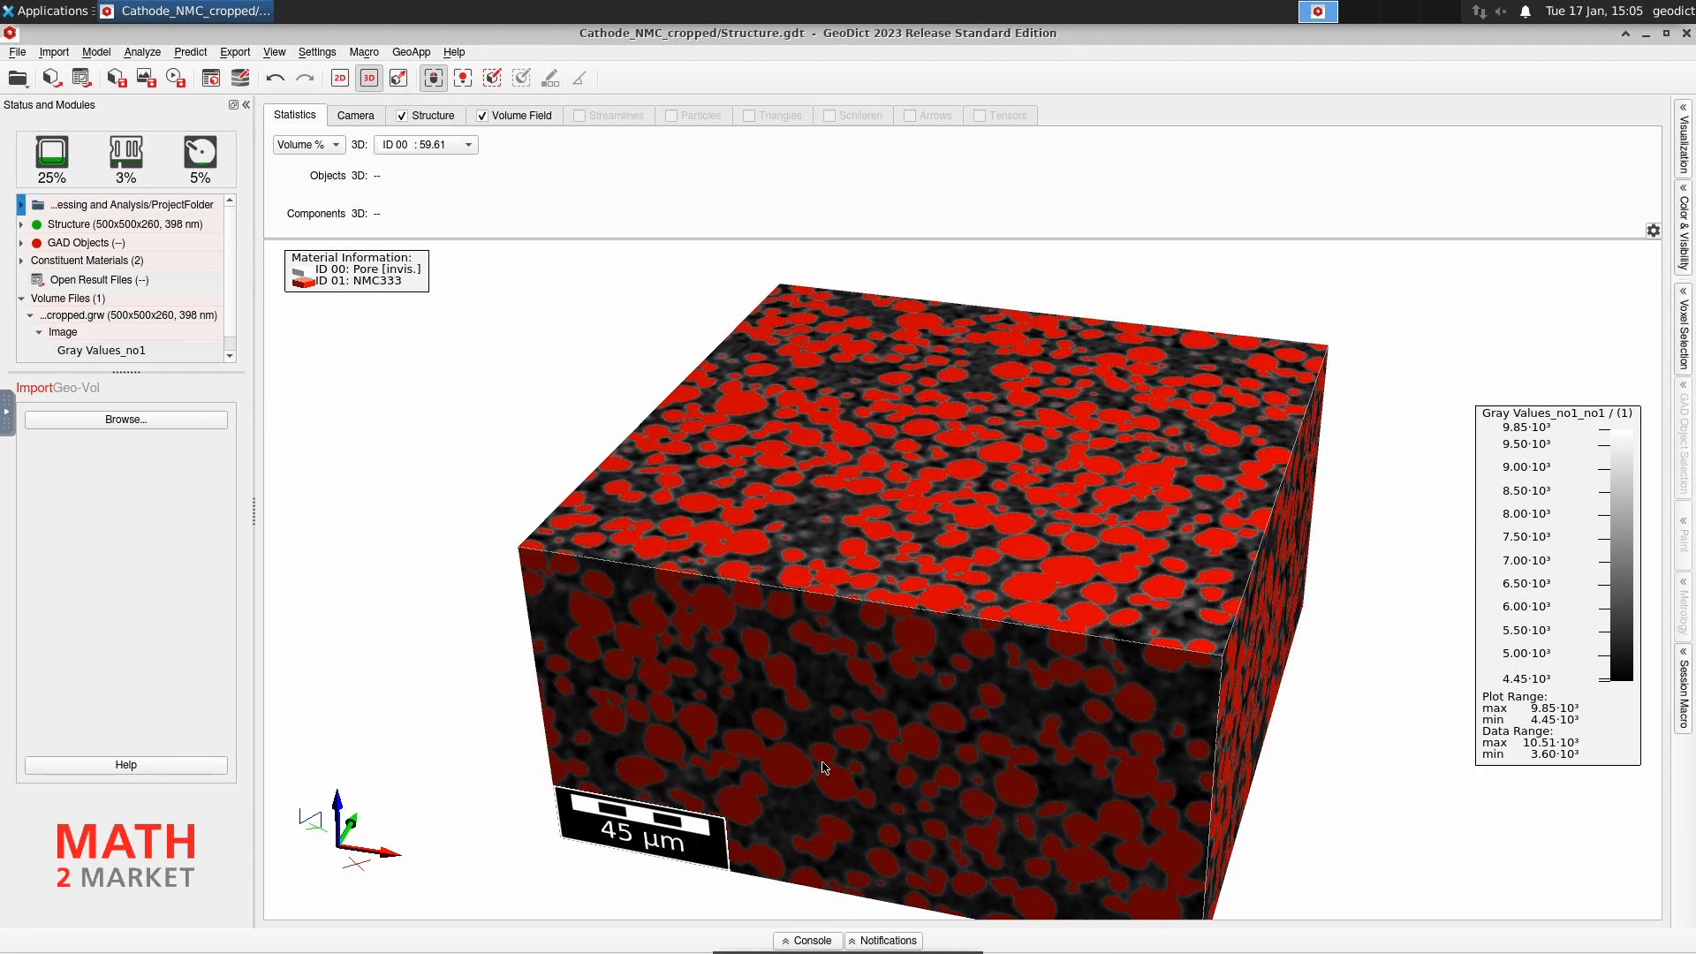
pyautogui.moveTo(822, 764)
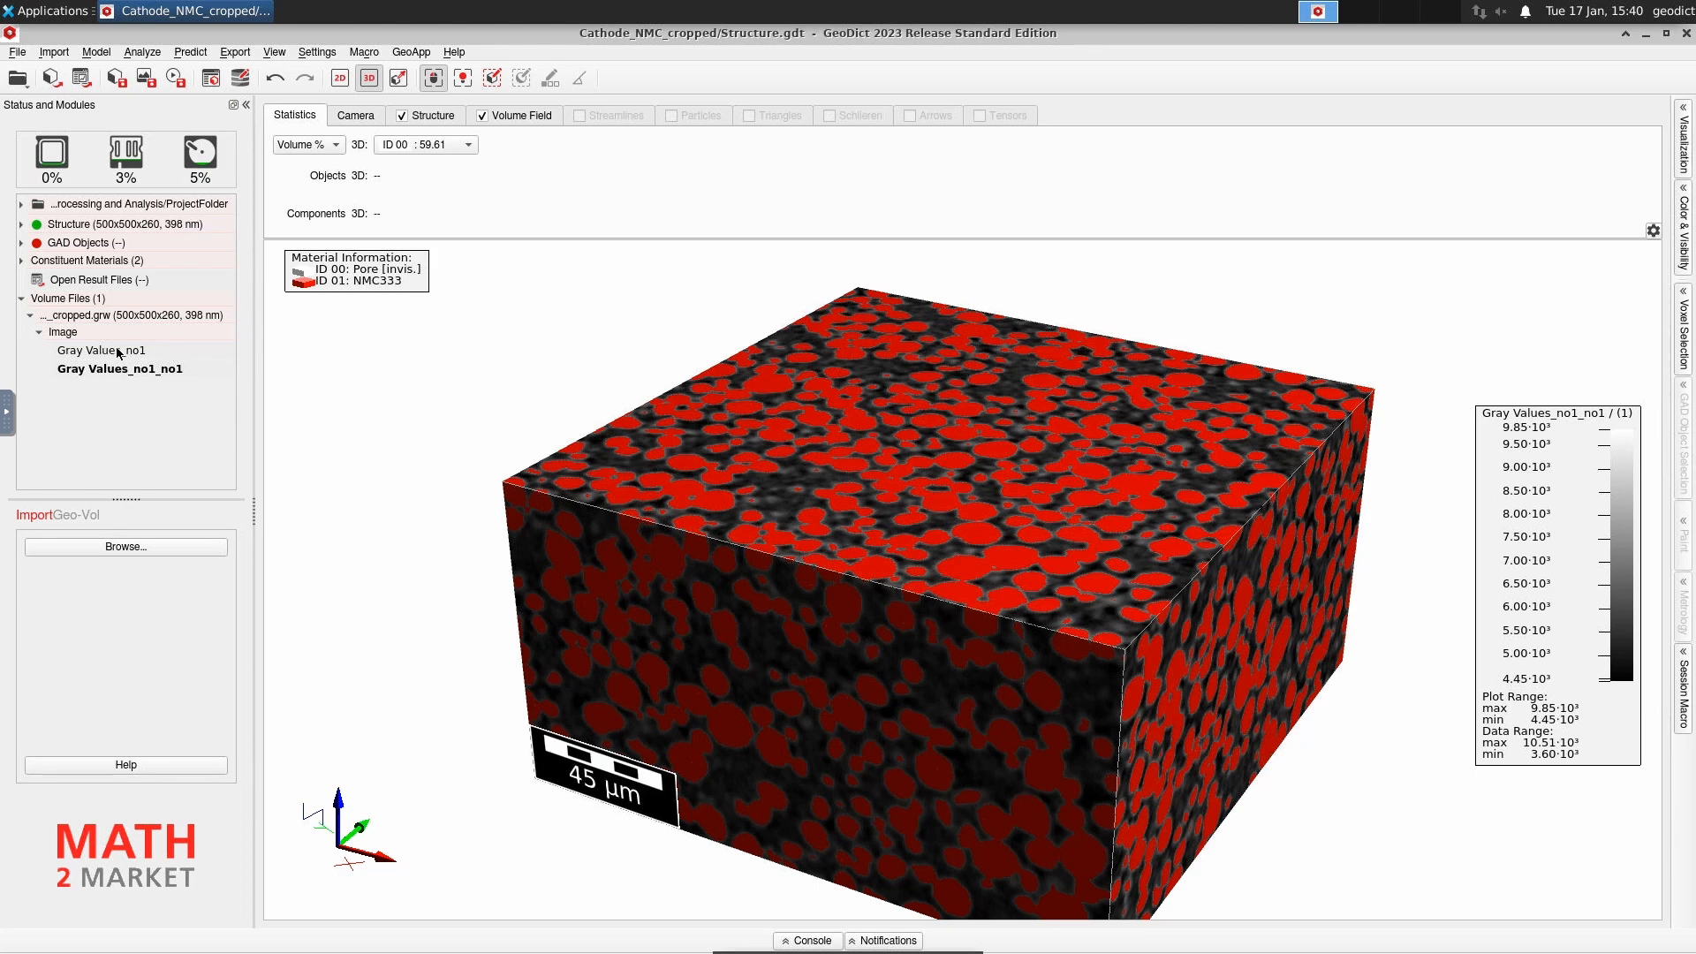
# - Hide the structure and compare the Gray Values_no1 and Gray Values_no1_no1 images in 3D, leaving Gray Values_no1 displayed
pyautogui.click(152, 349)
pyautogui.click(403, 115)
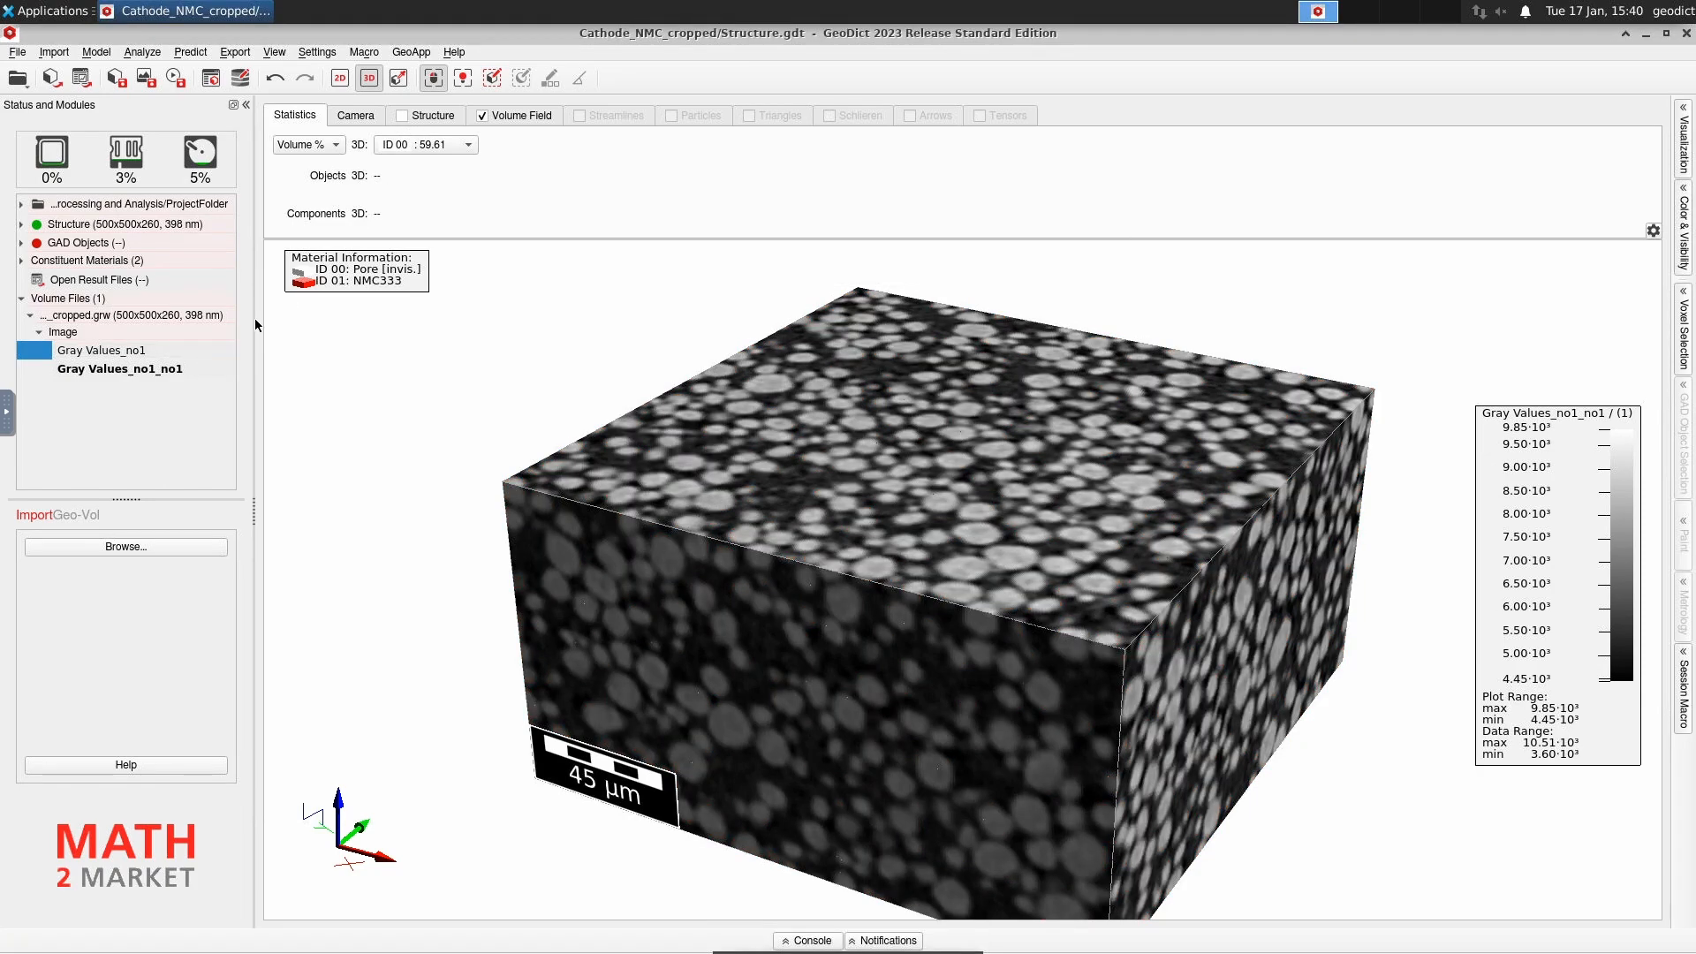
pyautogui.doubleClick(104, 351)
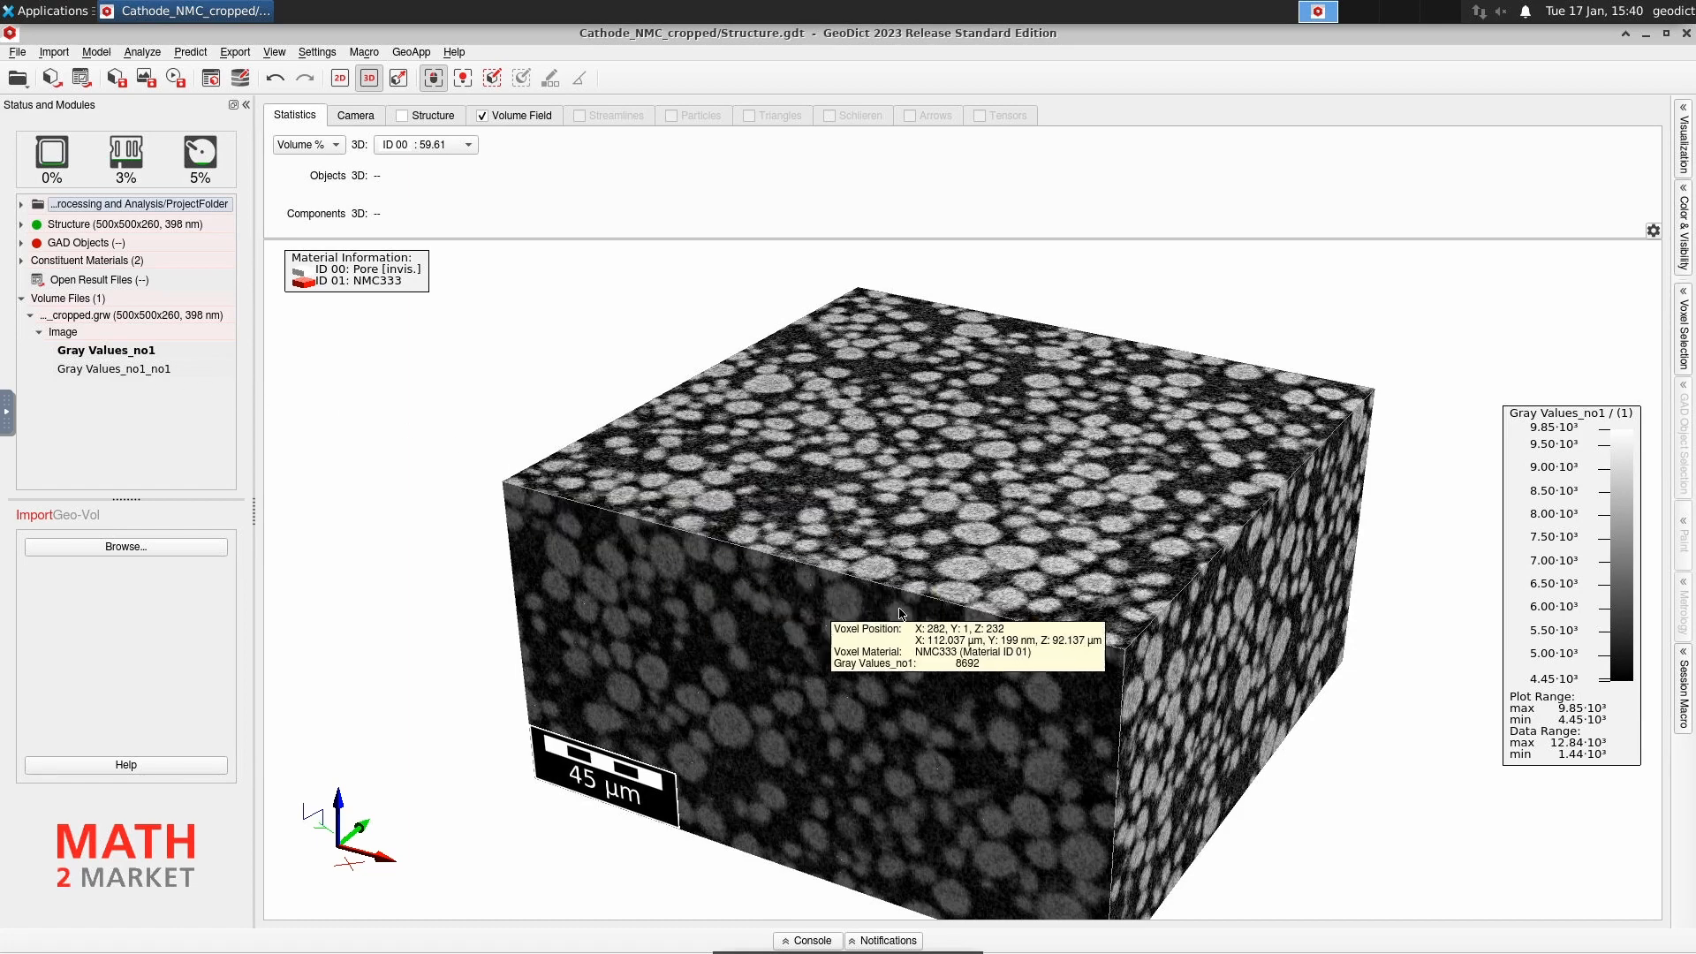
pyautogui.moveTo(958, 575)
pyautogui.doubleClick(113, 369)
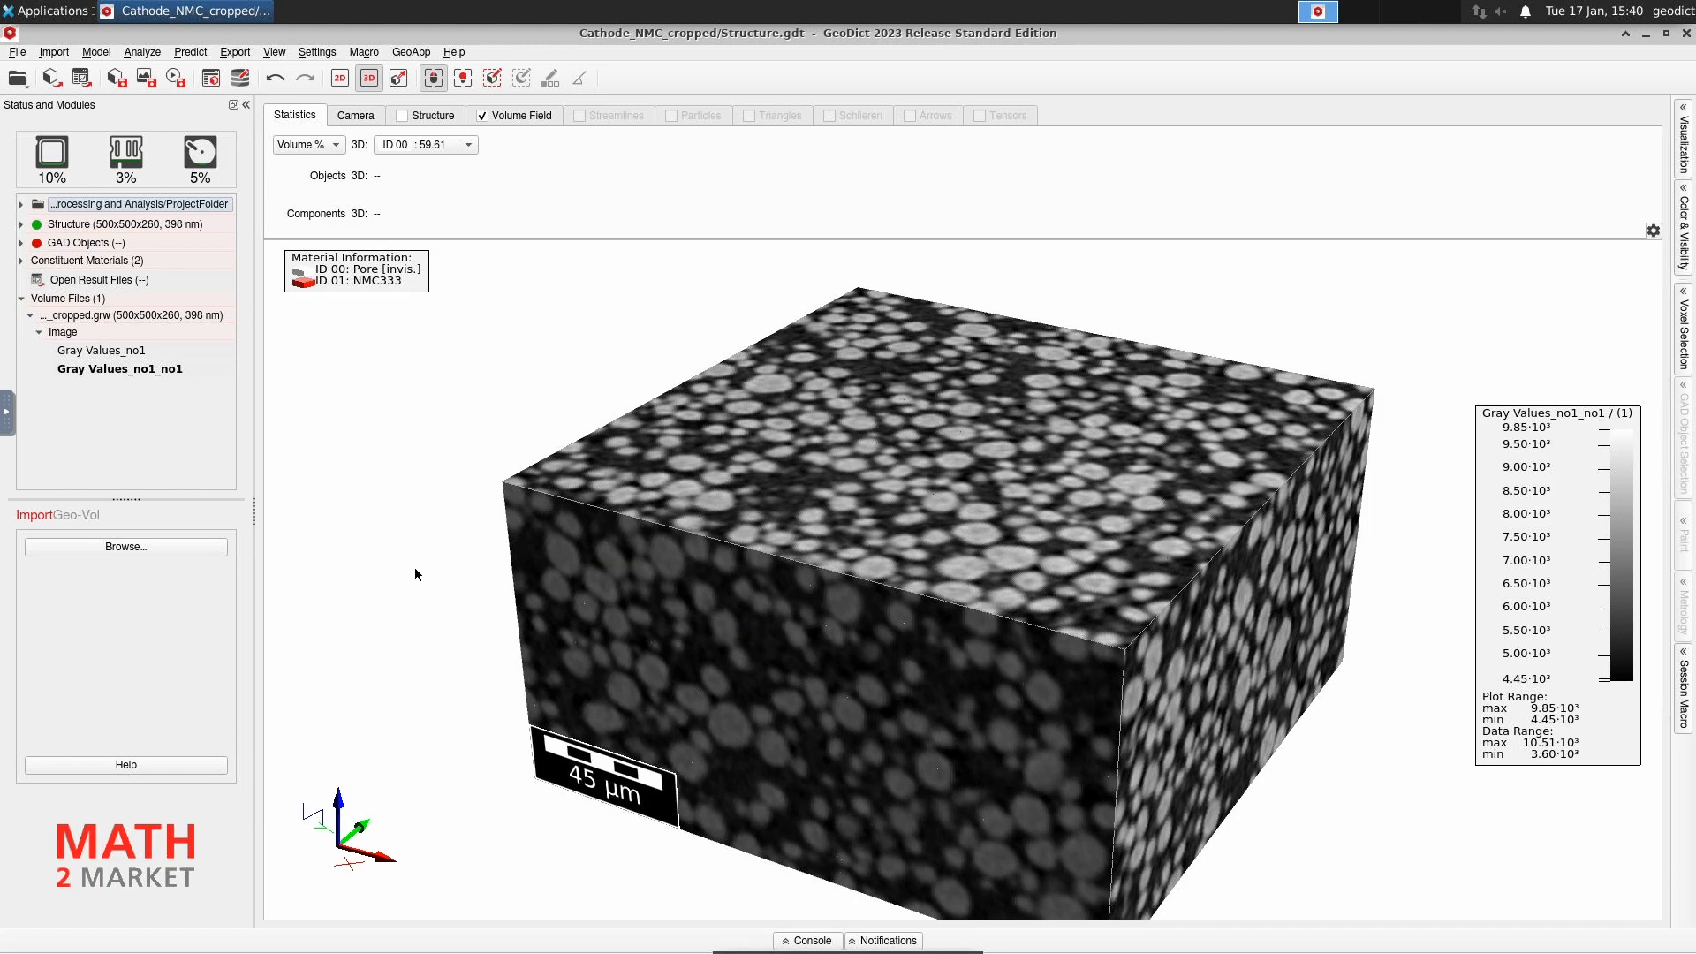
pyautogui.click(110, 352)
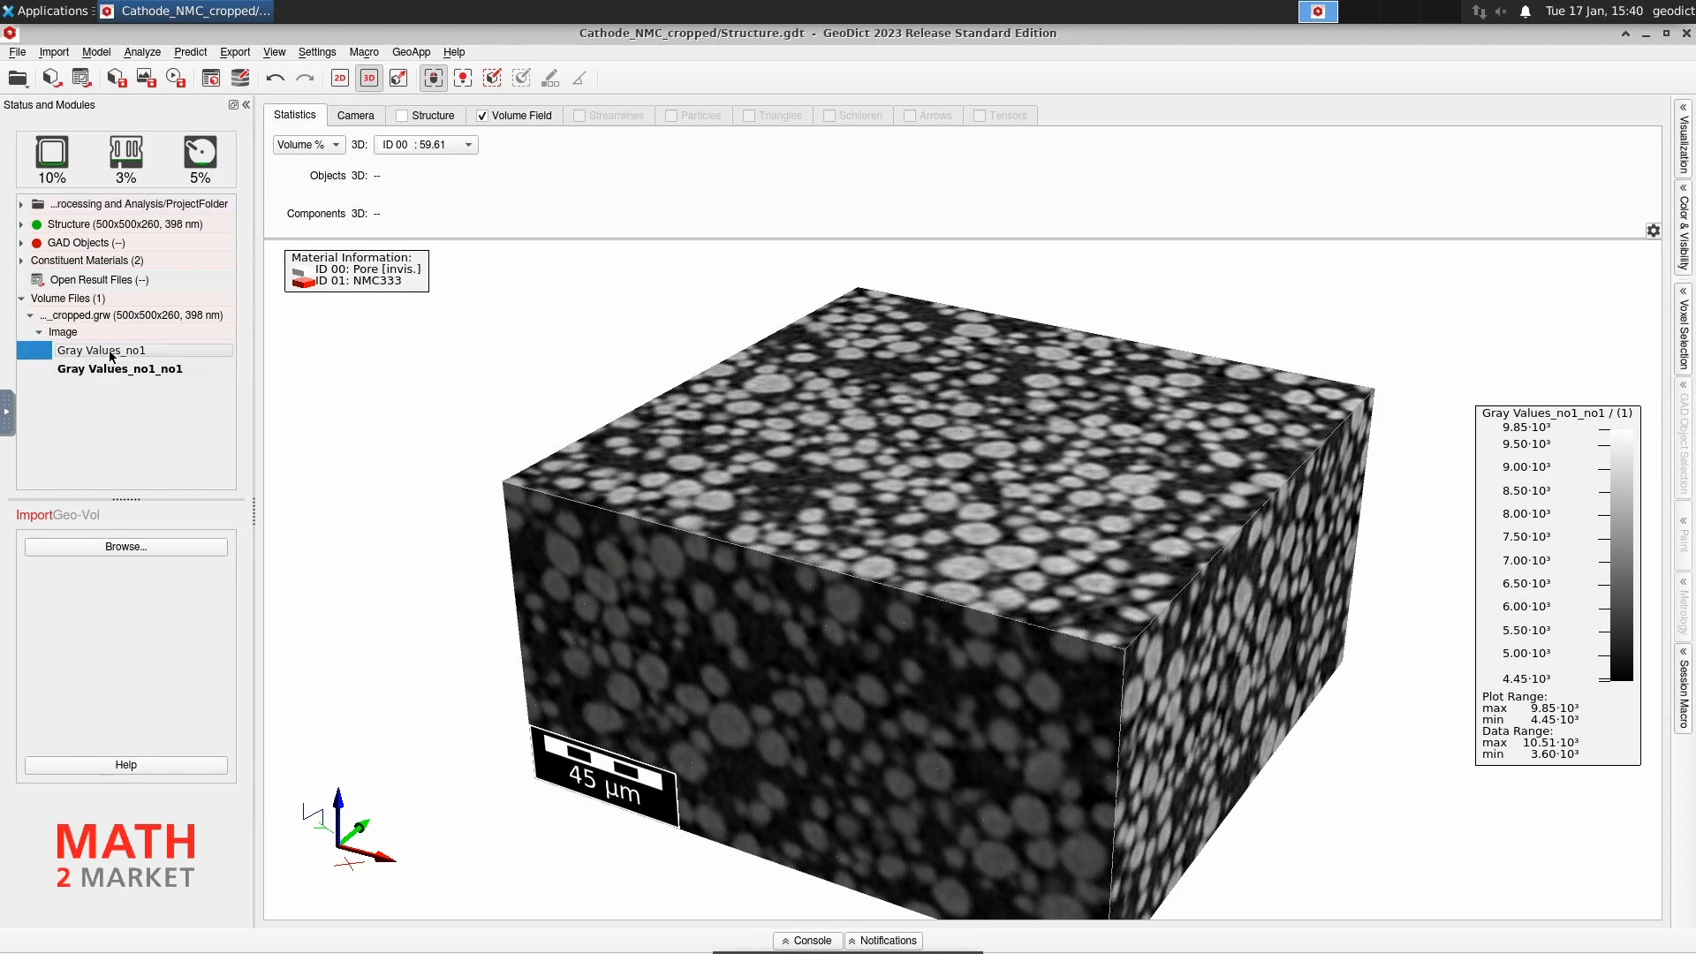
pyautogui.doubleClick(109, 350)
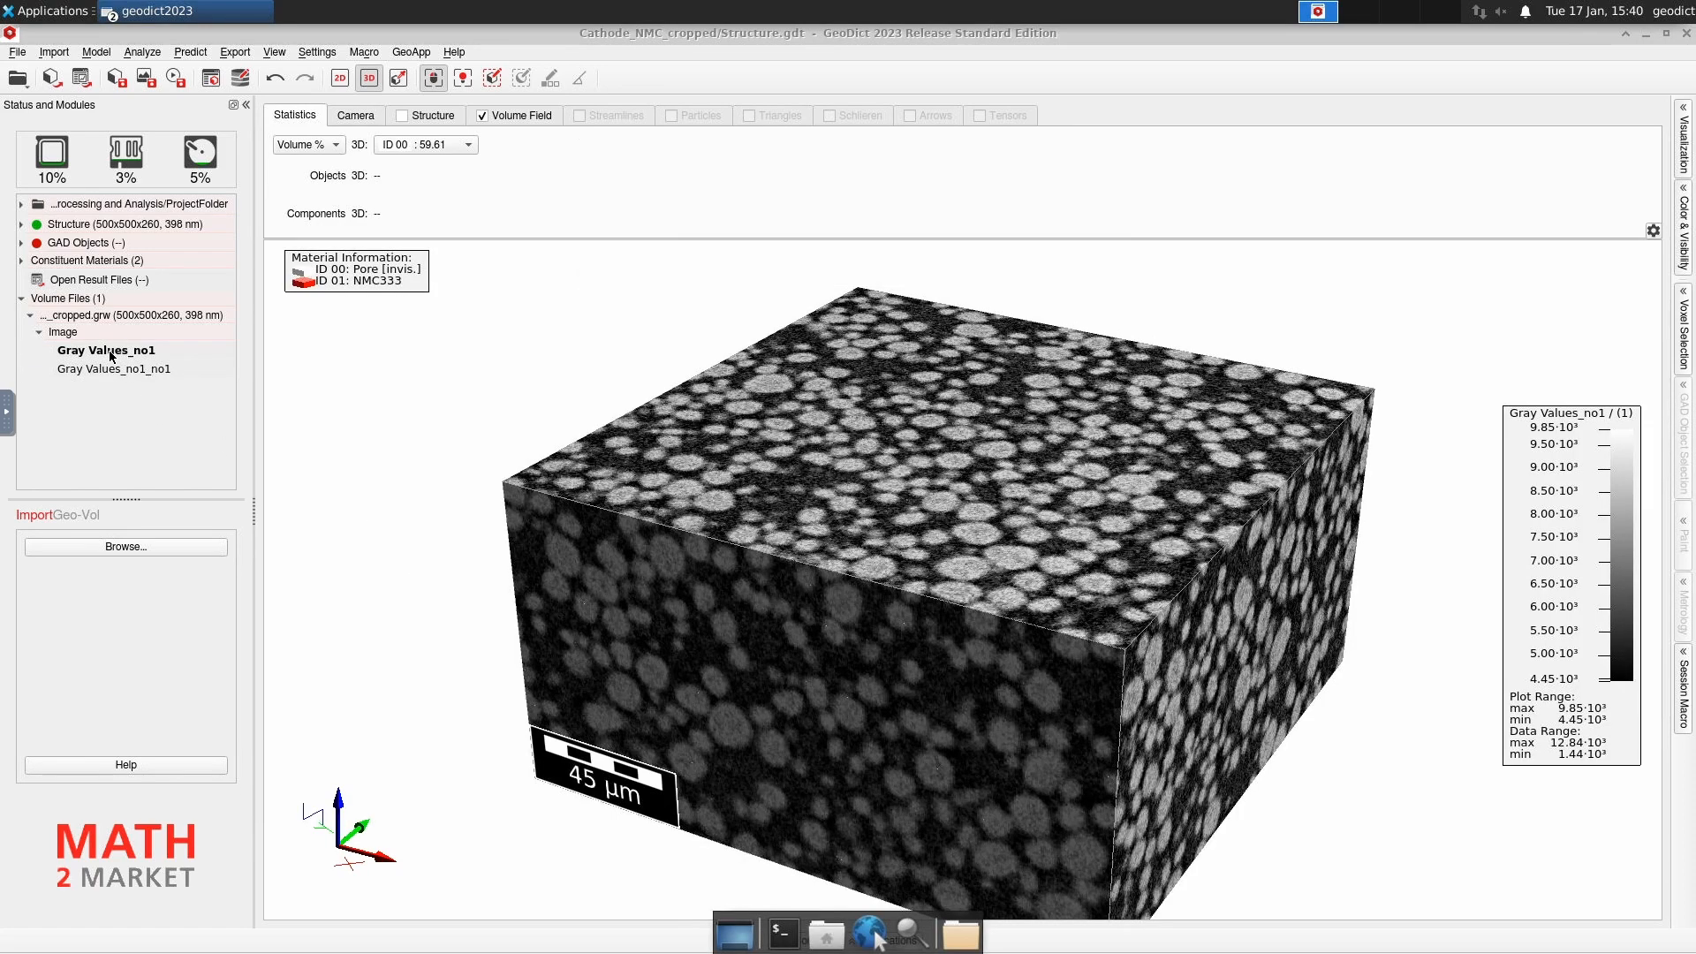
pyautogui.rightClick(111, 355)
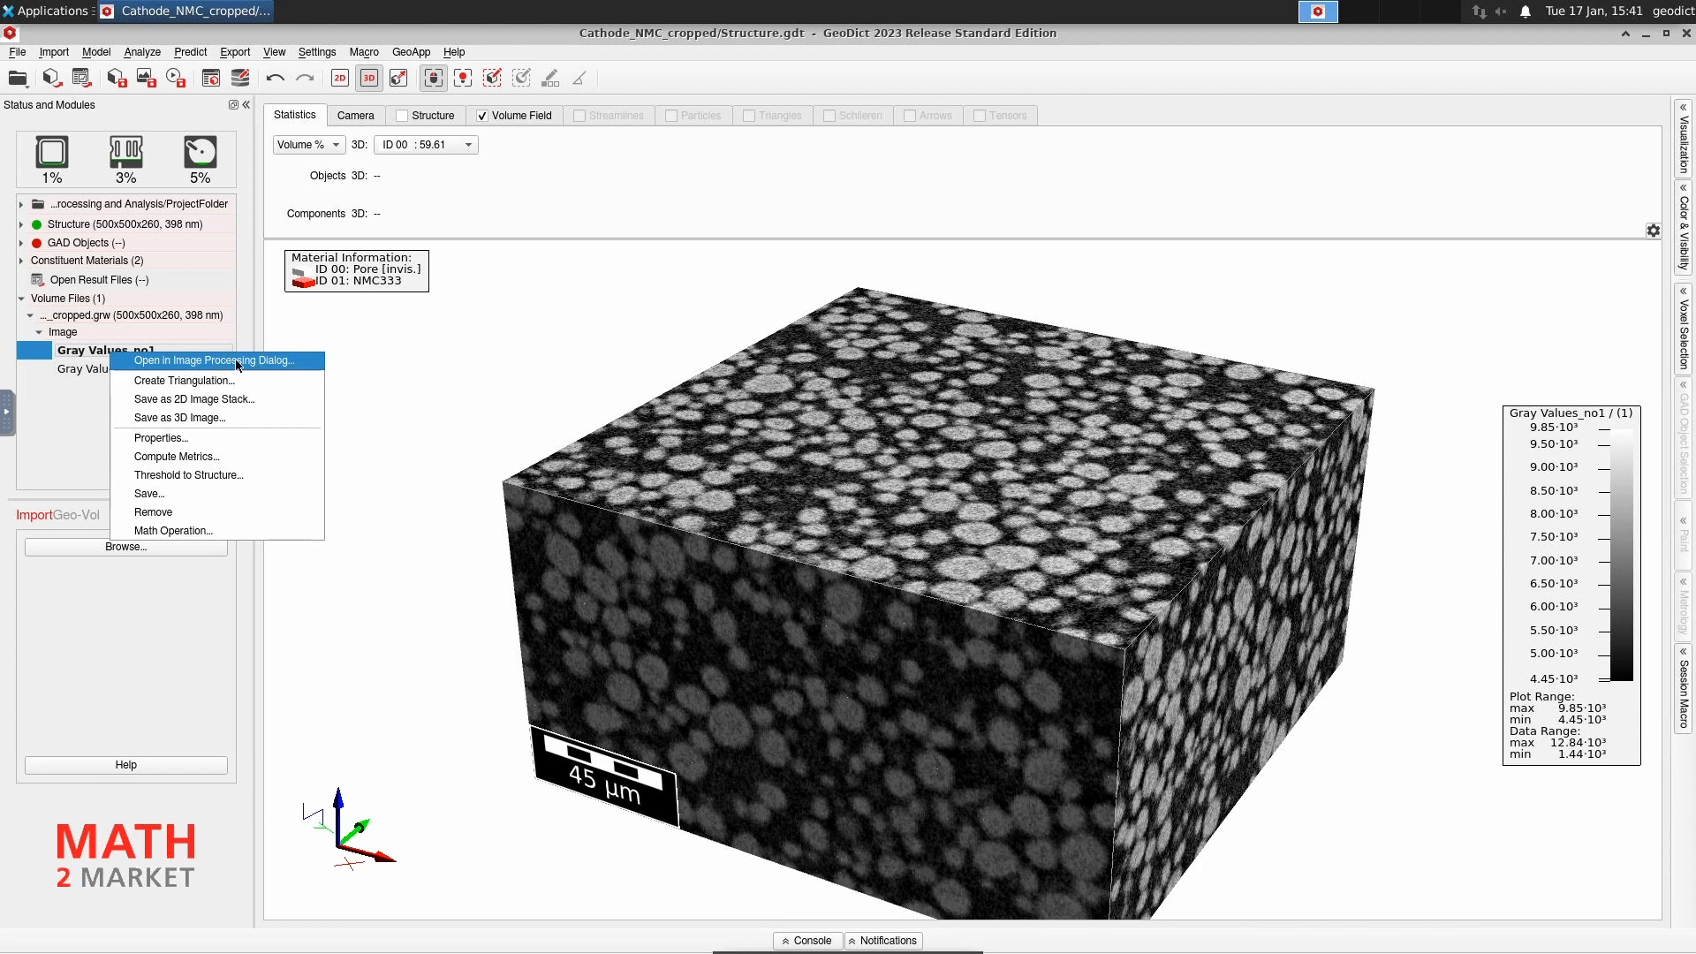
pyautogui.click(66, 414)
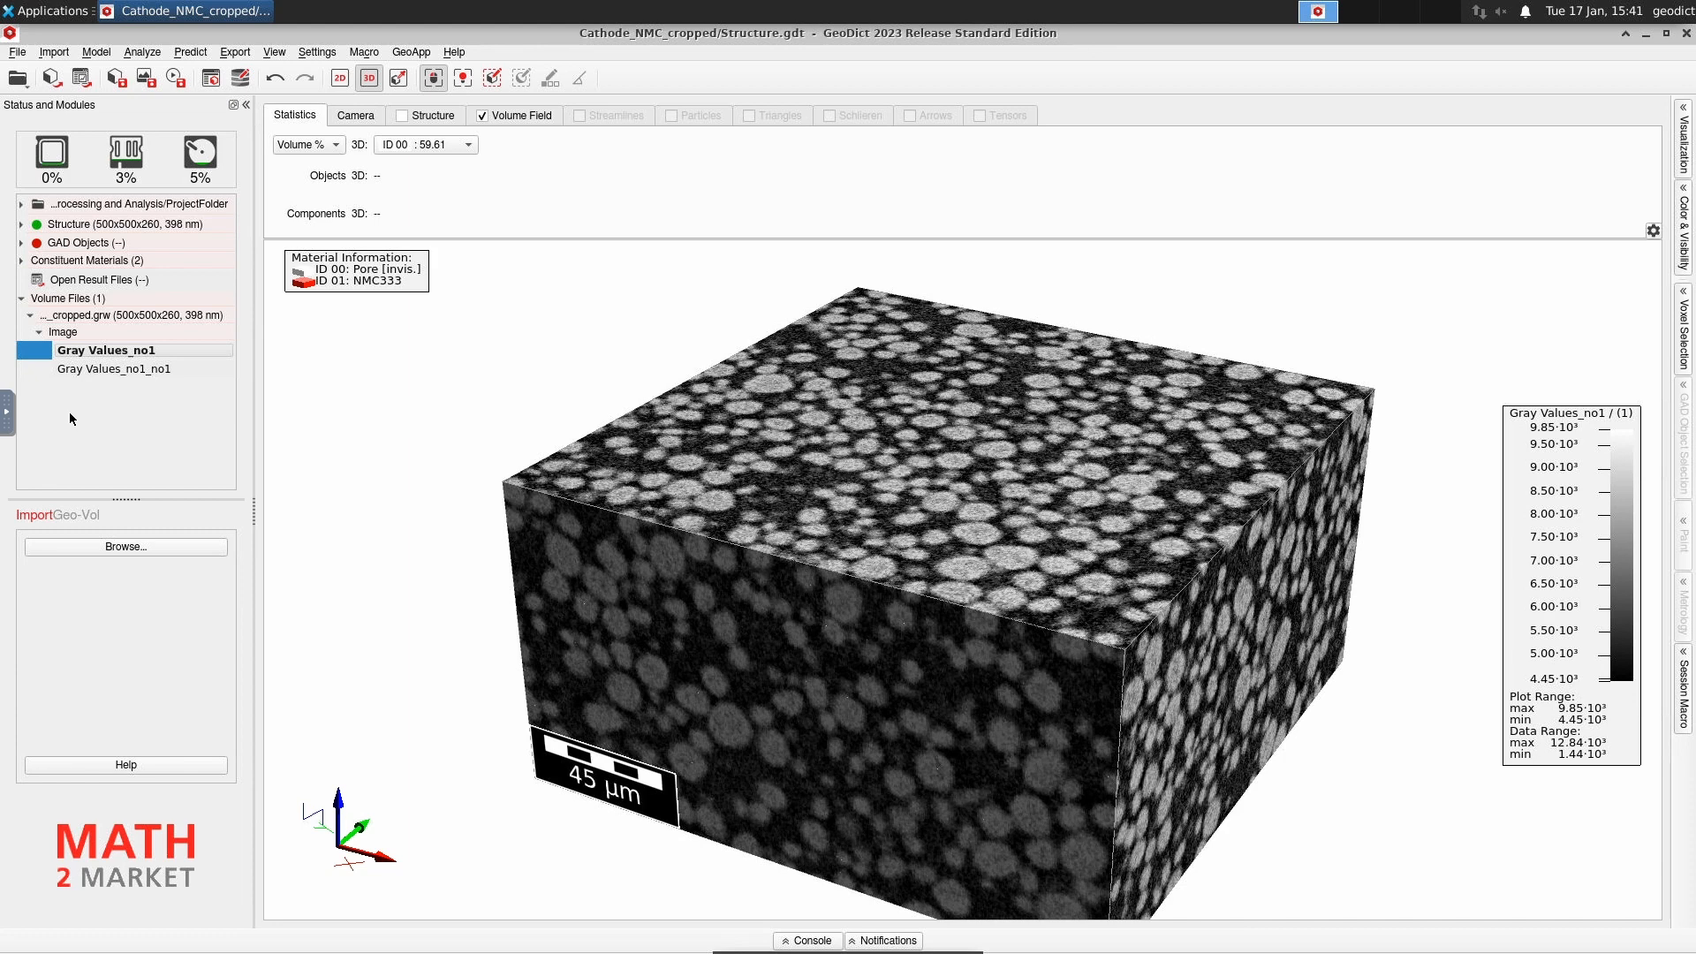
pyautogui.rightClick(77, 319)
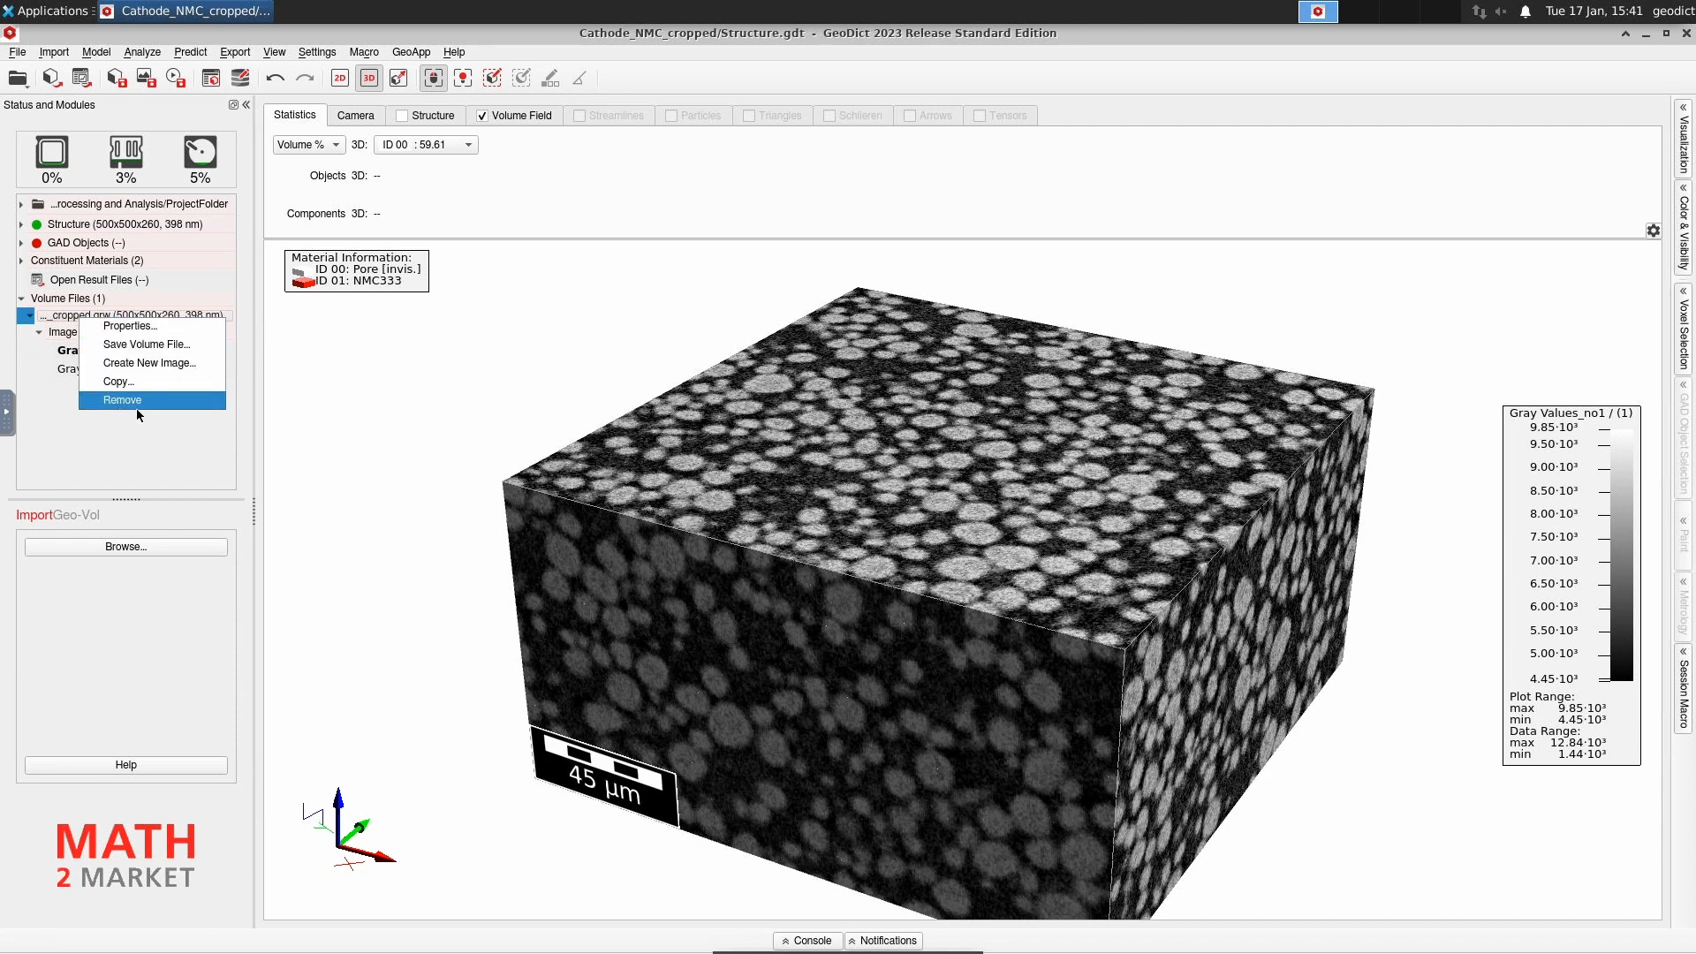
pyautogui.click(92, 301)
# - Discard all loaded volume files from the project and confirm the removal
pyautogui.rightClick(92, 300)
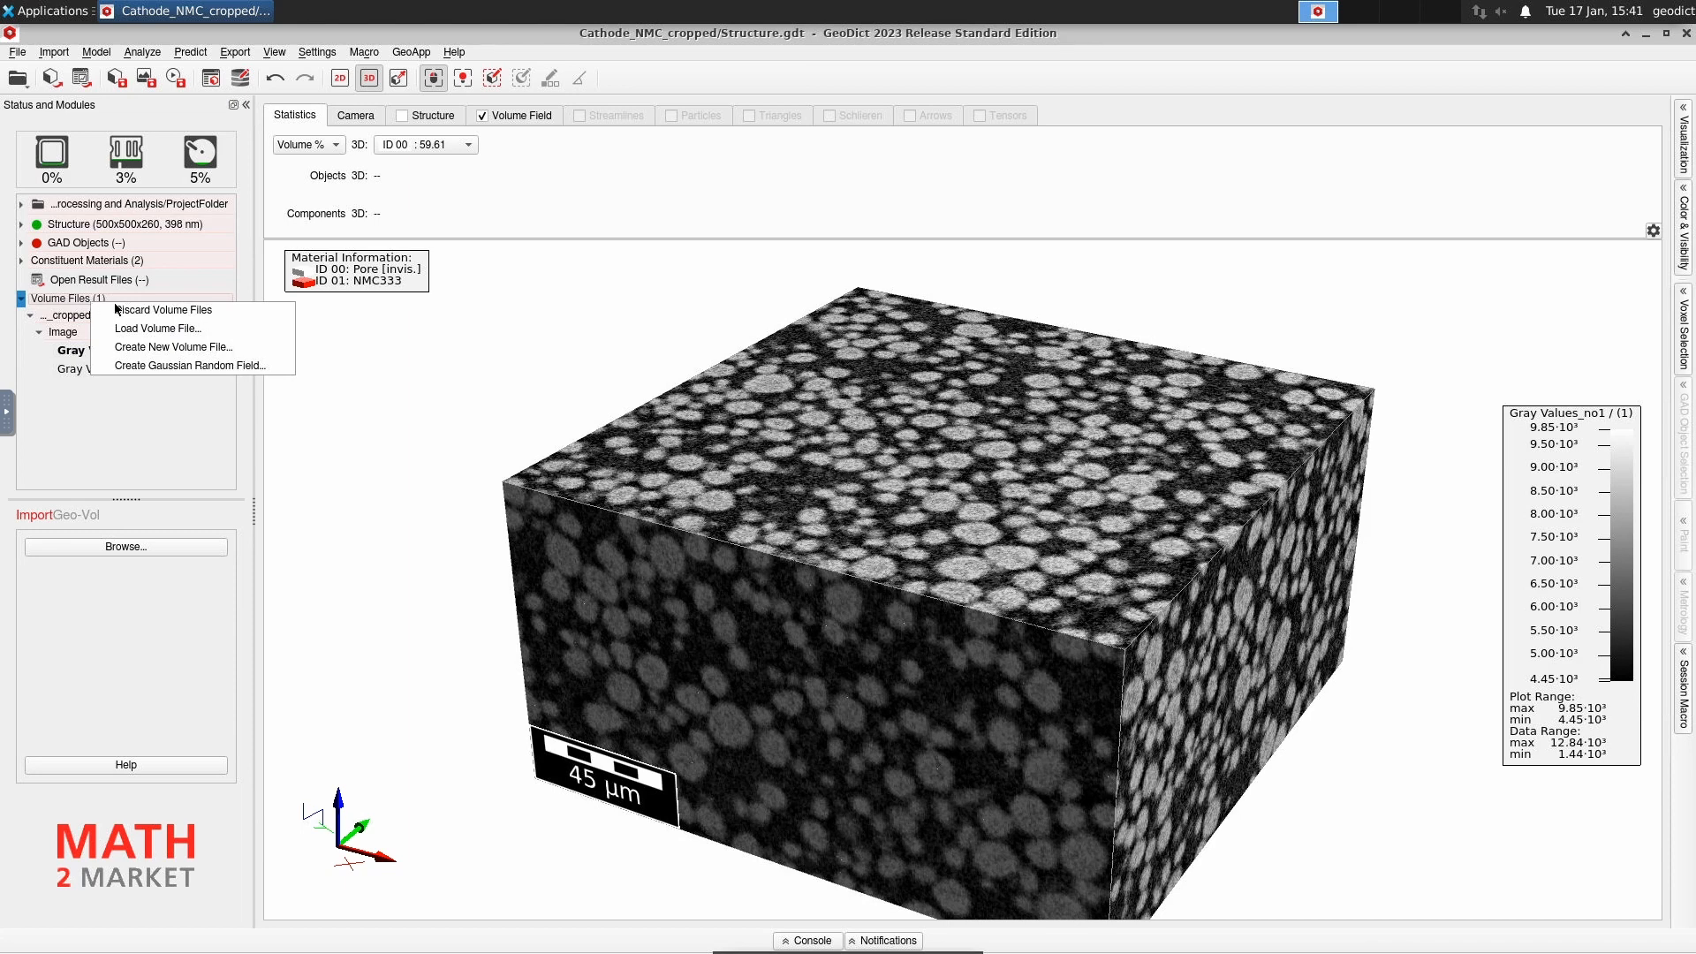
pyautogui.click(245, 316)
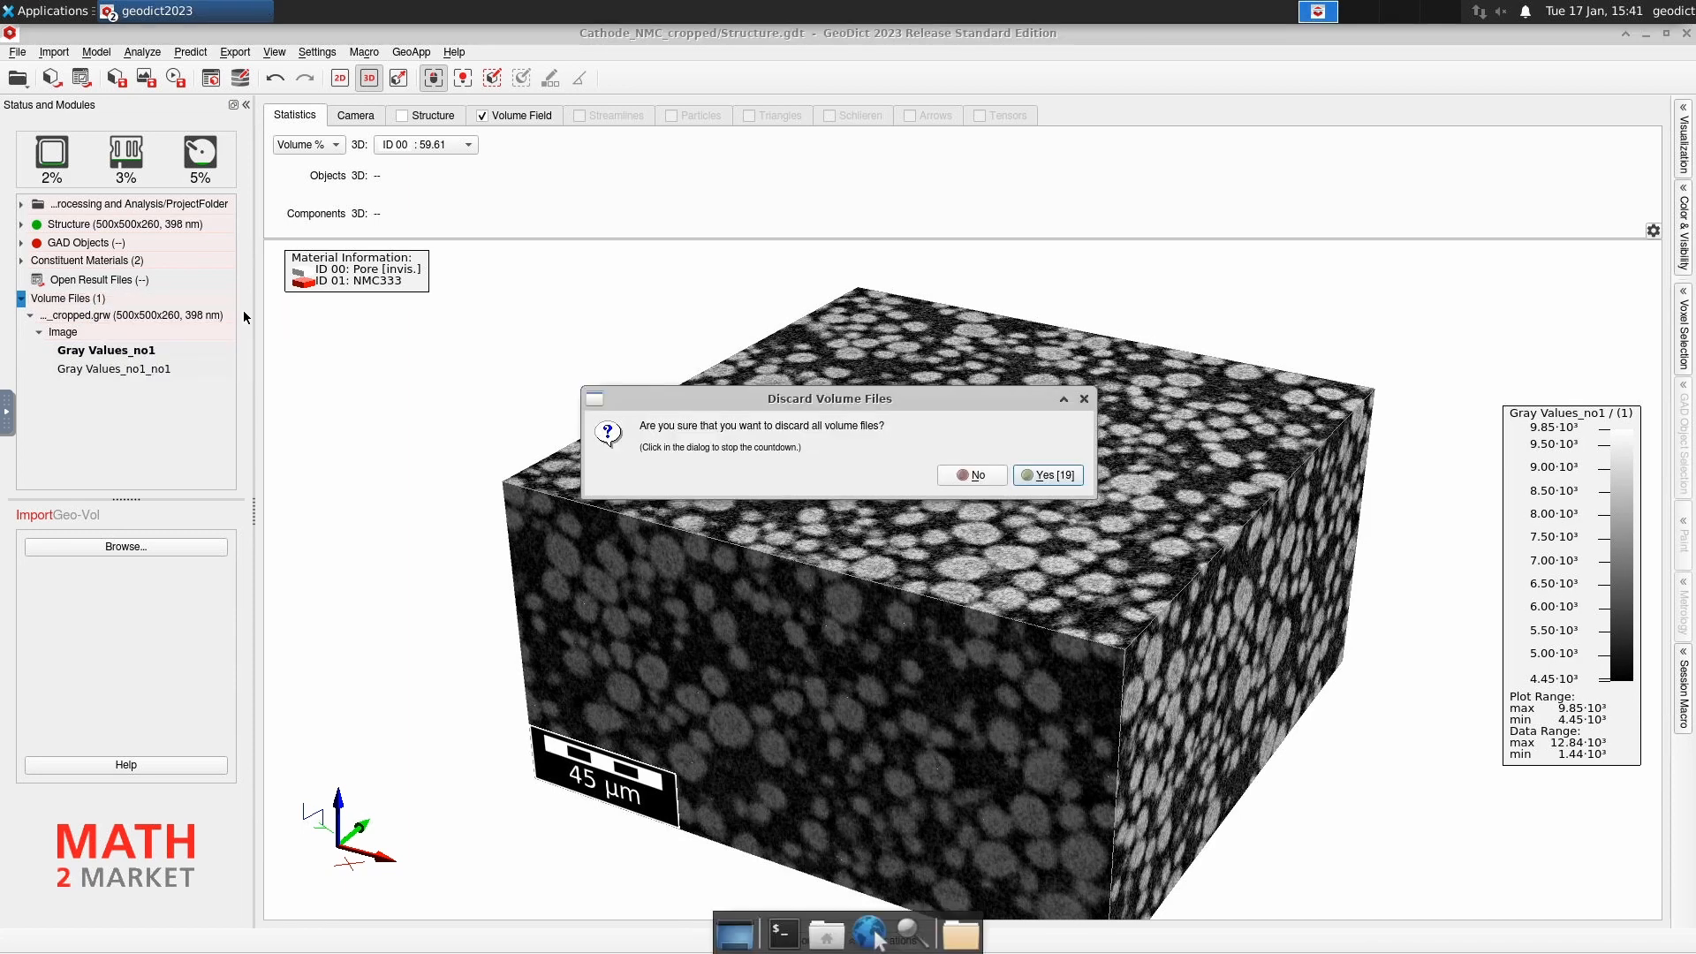
pyautogui.click(841, 432)
pyautogui.click(1036, 474)
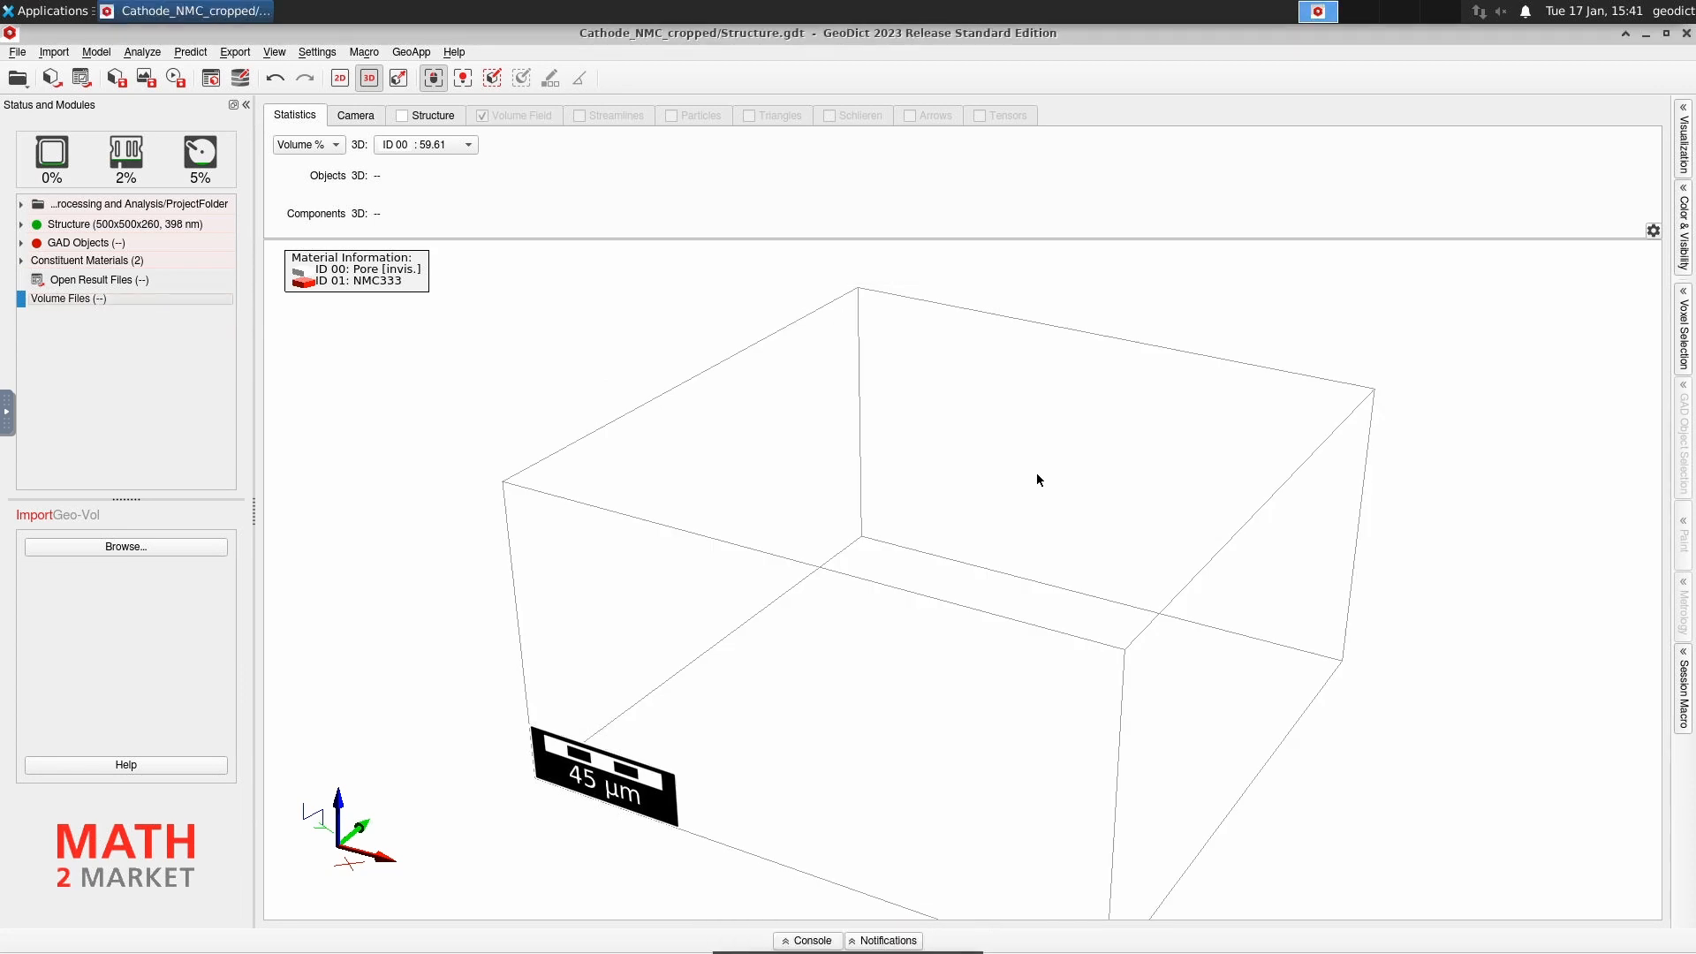
# - Display the NMC333 structure in 3D again and enable Show Outlines and Show Halo for its rendering
pyautogui.click(403, 116)
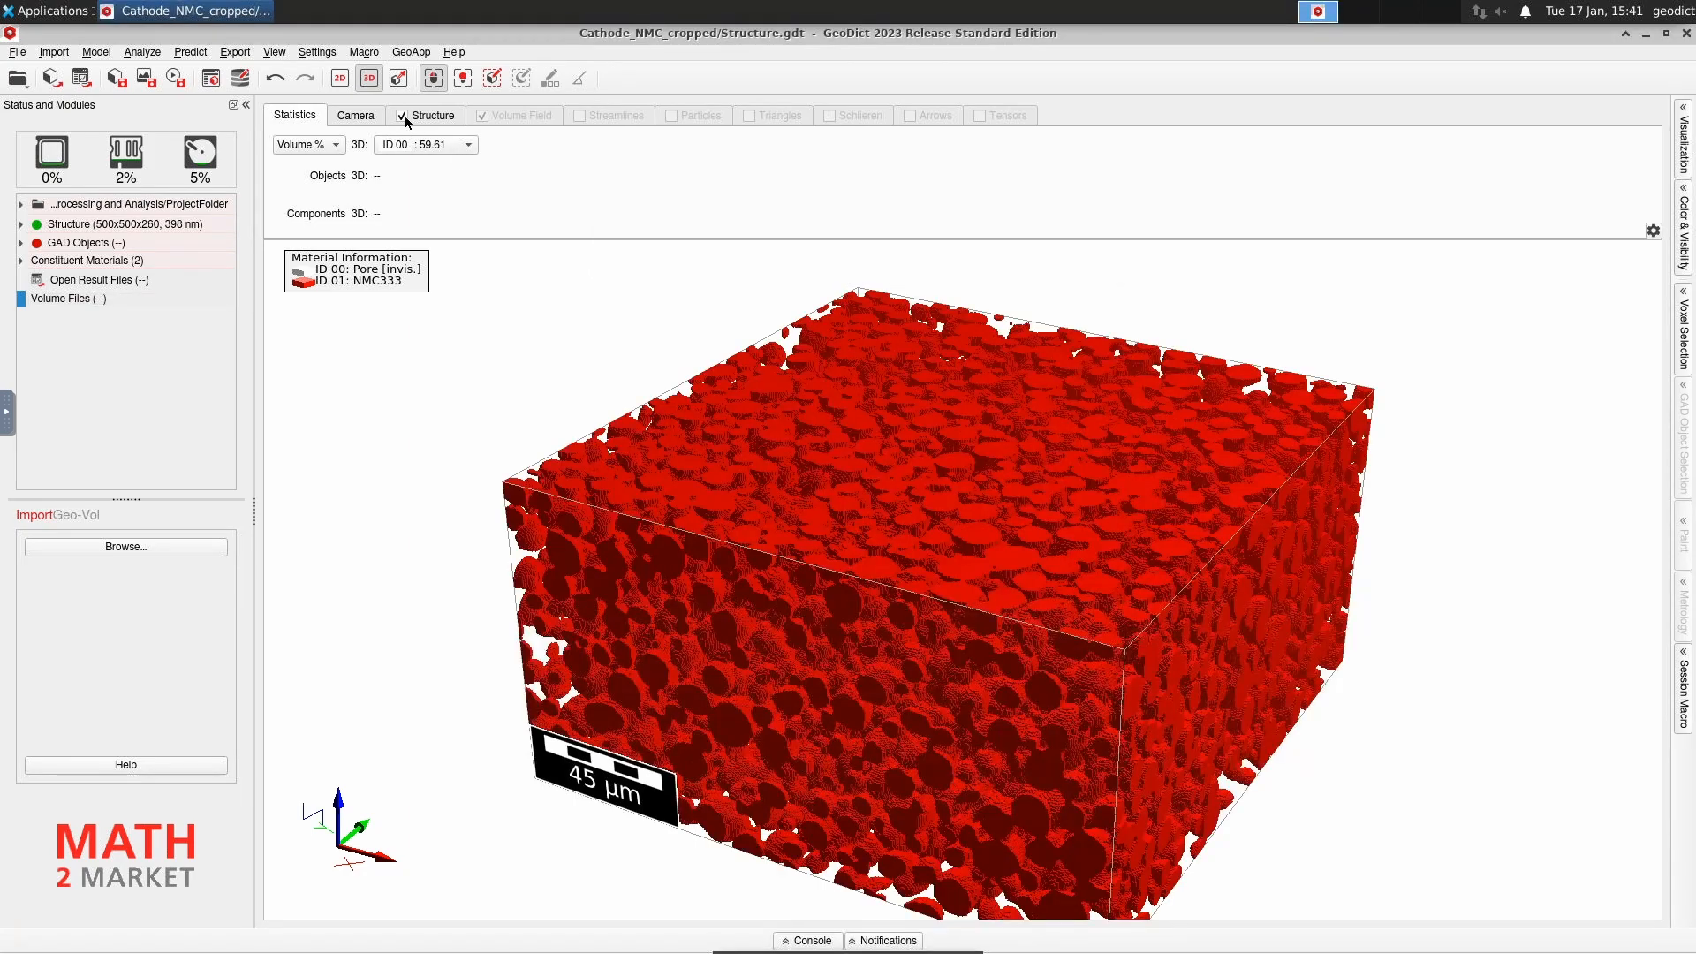
pyautogui.moveTo(939, 586); pyautogui.dragTo(947, 627)
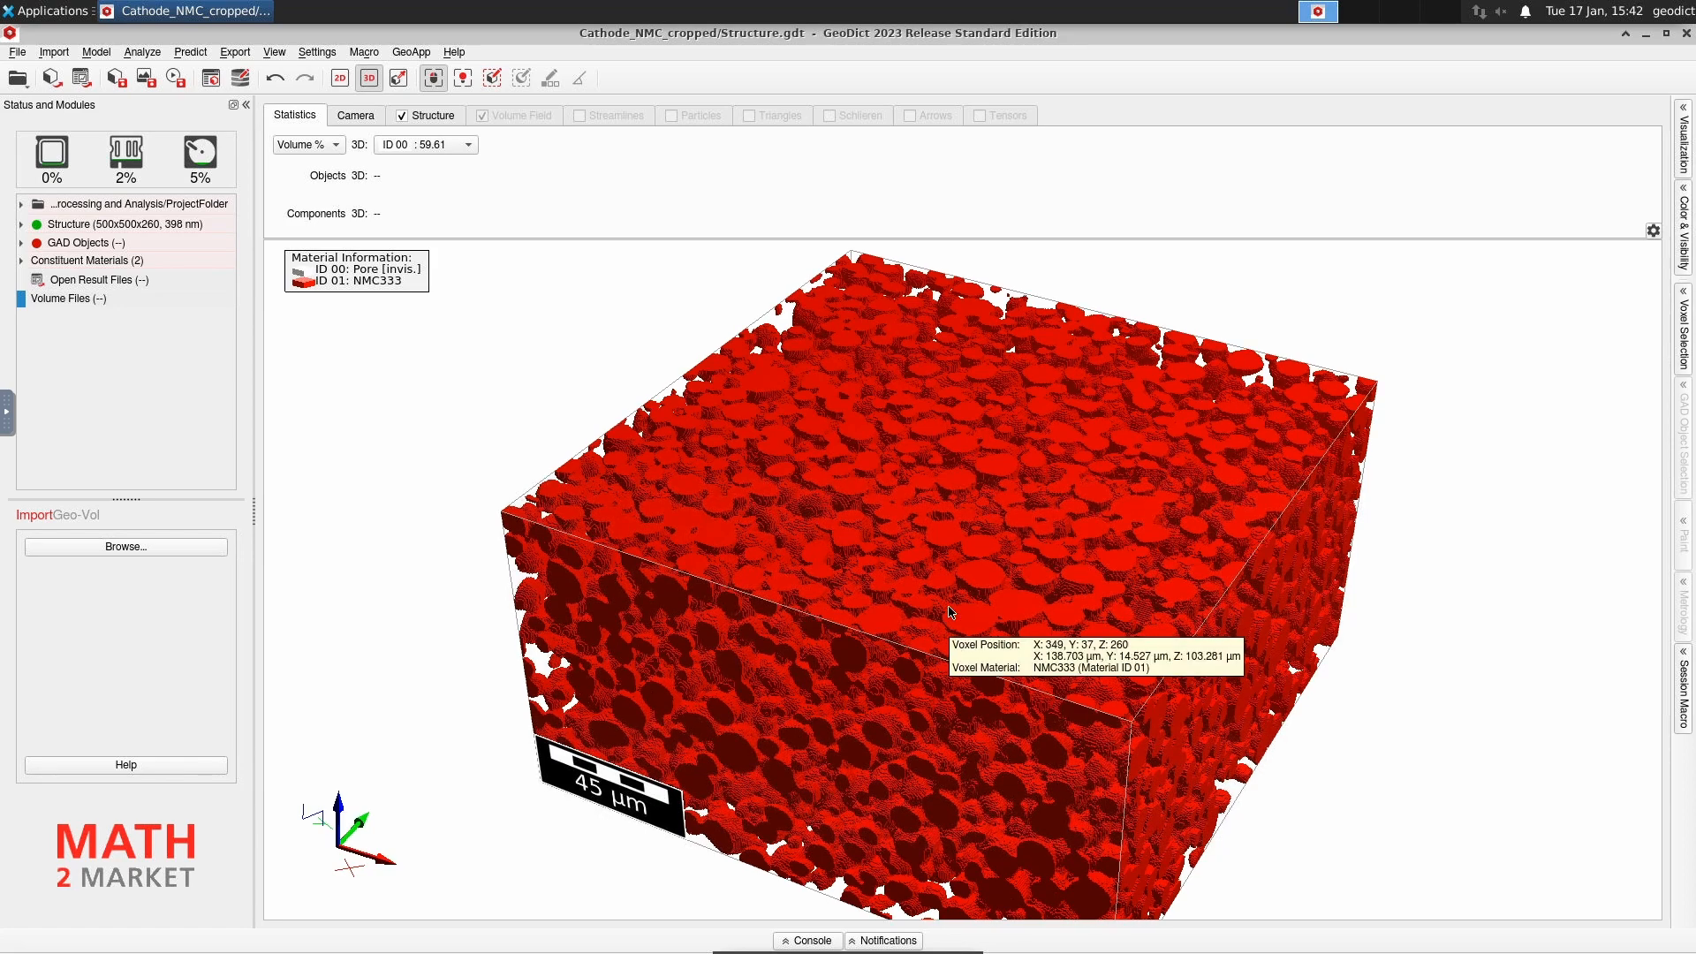
pyautogui.moveTo(946, 624)
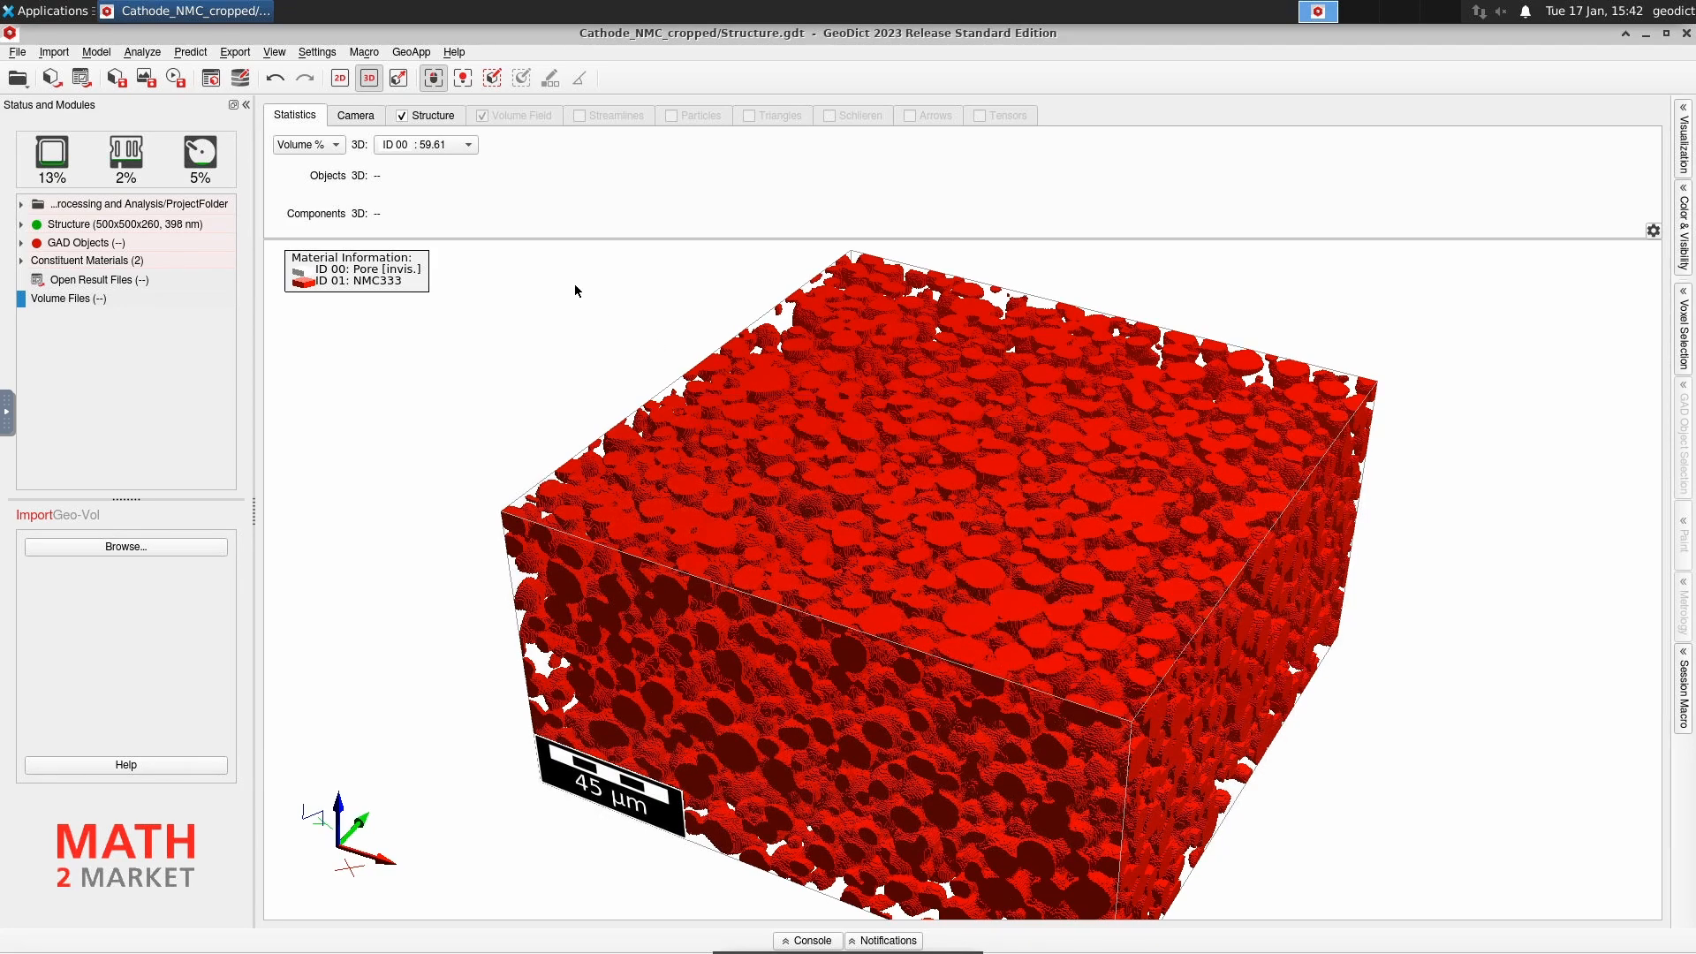
pyautogui.click(363, 122)
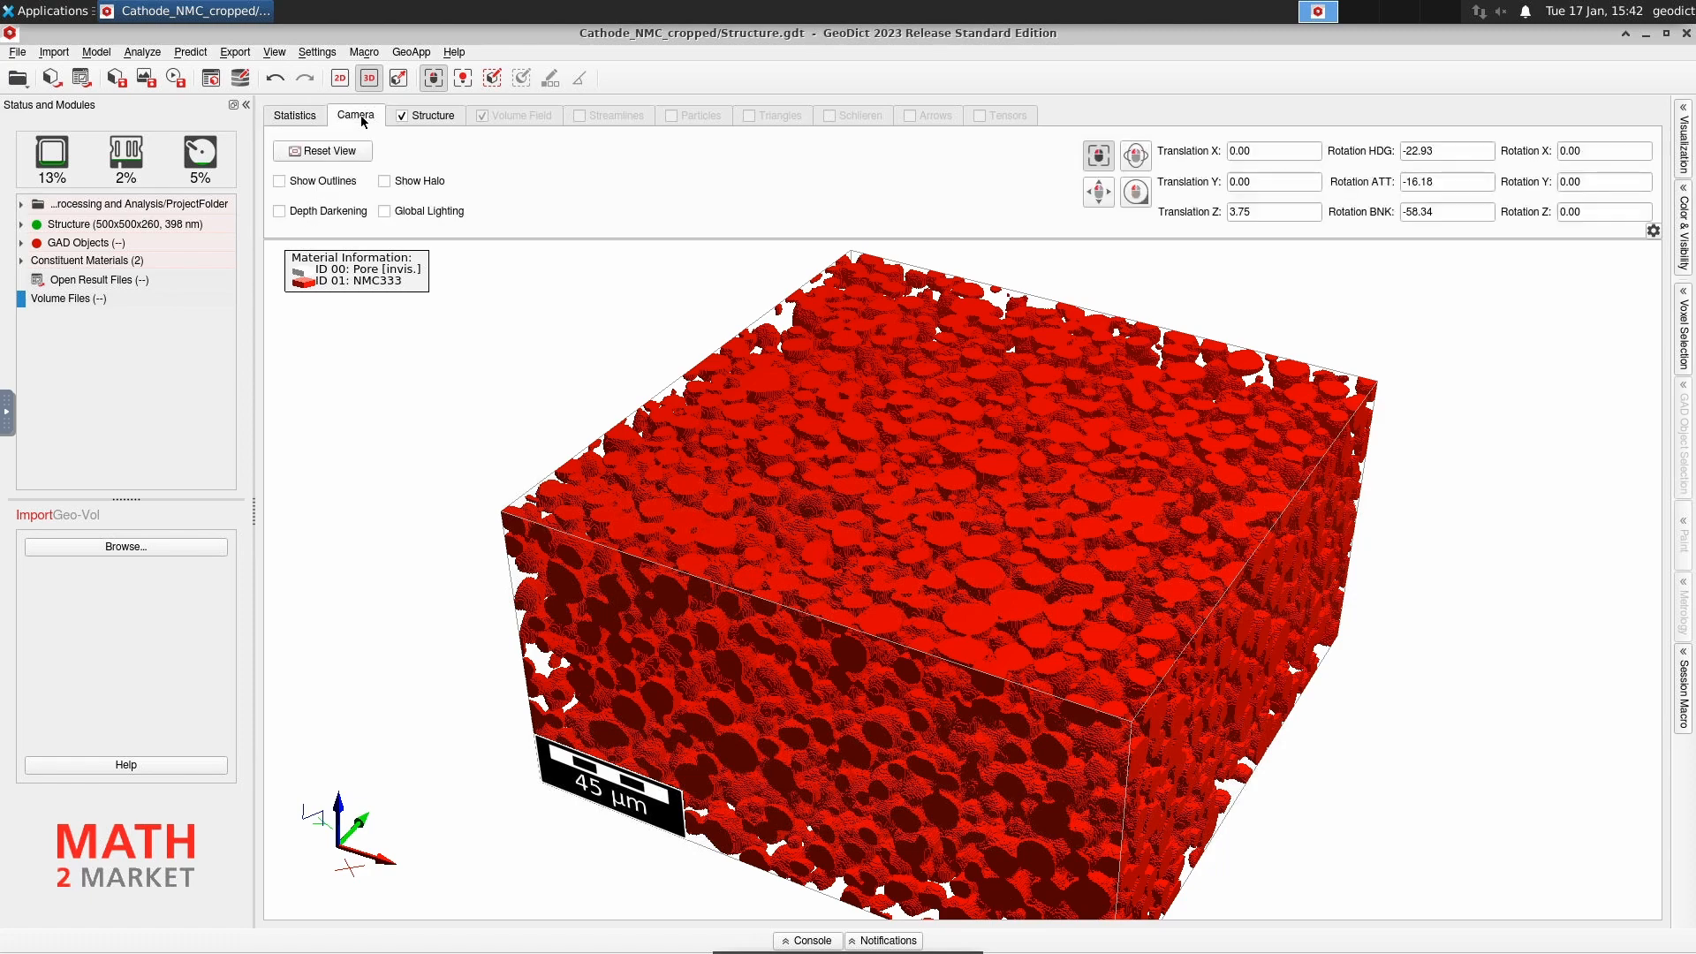
pyautogui.click(385, 182)
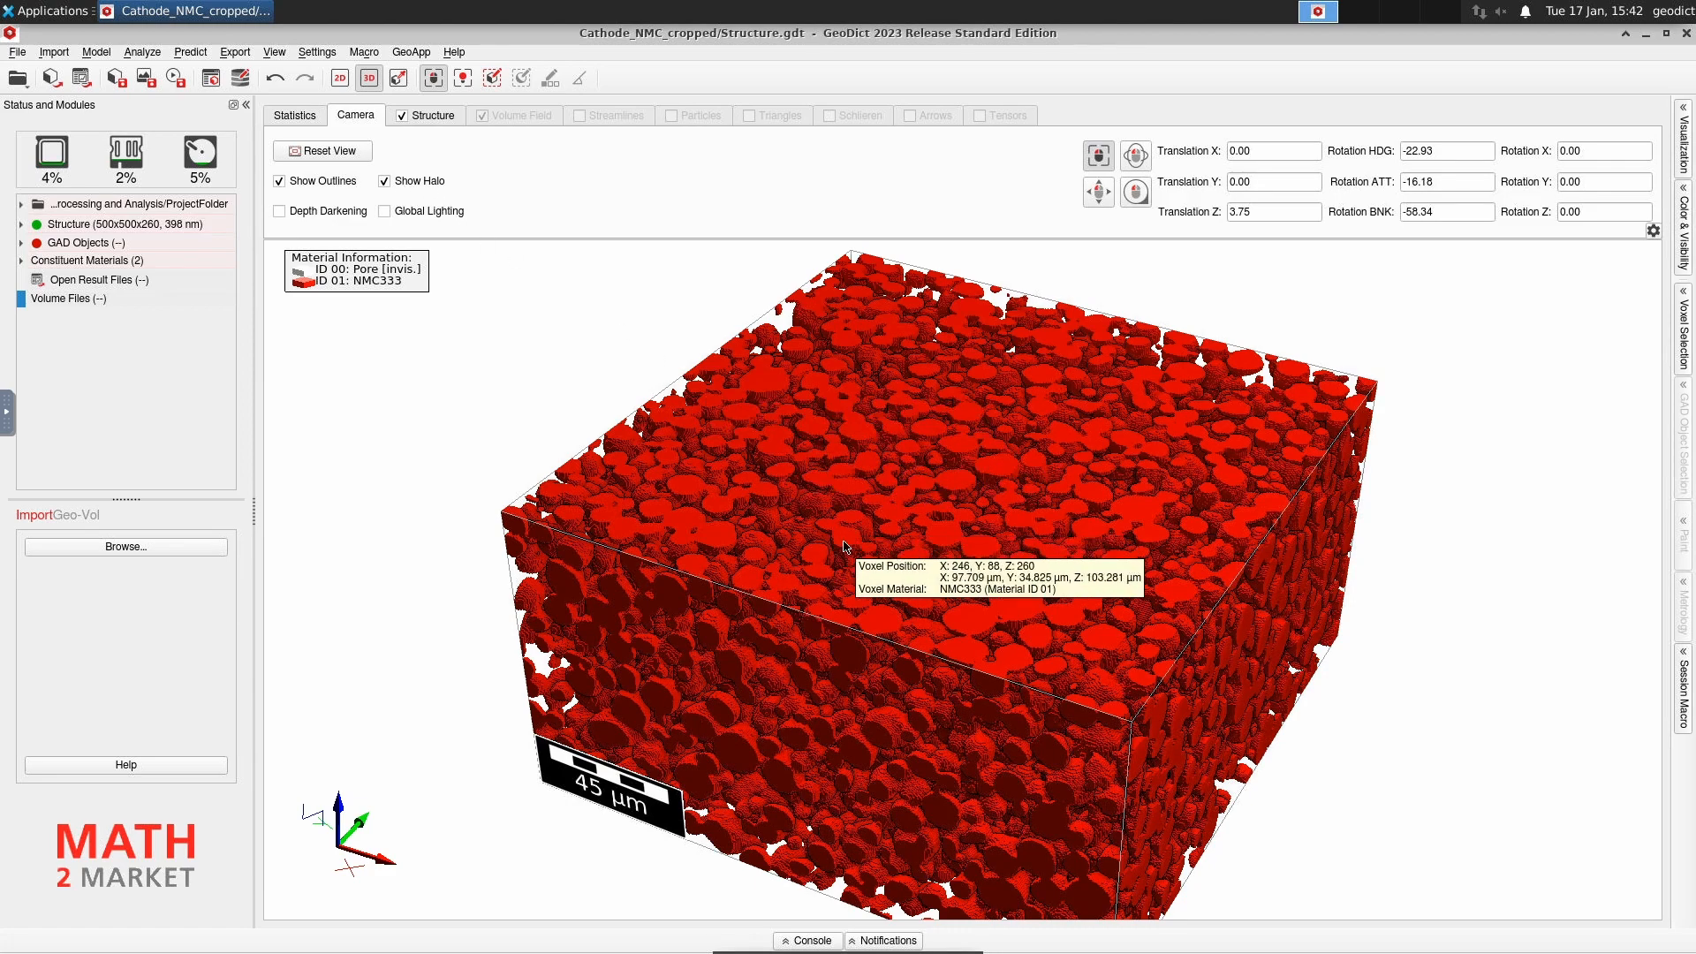
pyautogui.scroll(4, 888, 623)
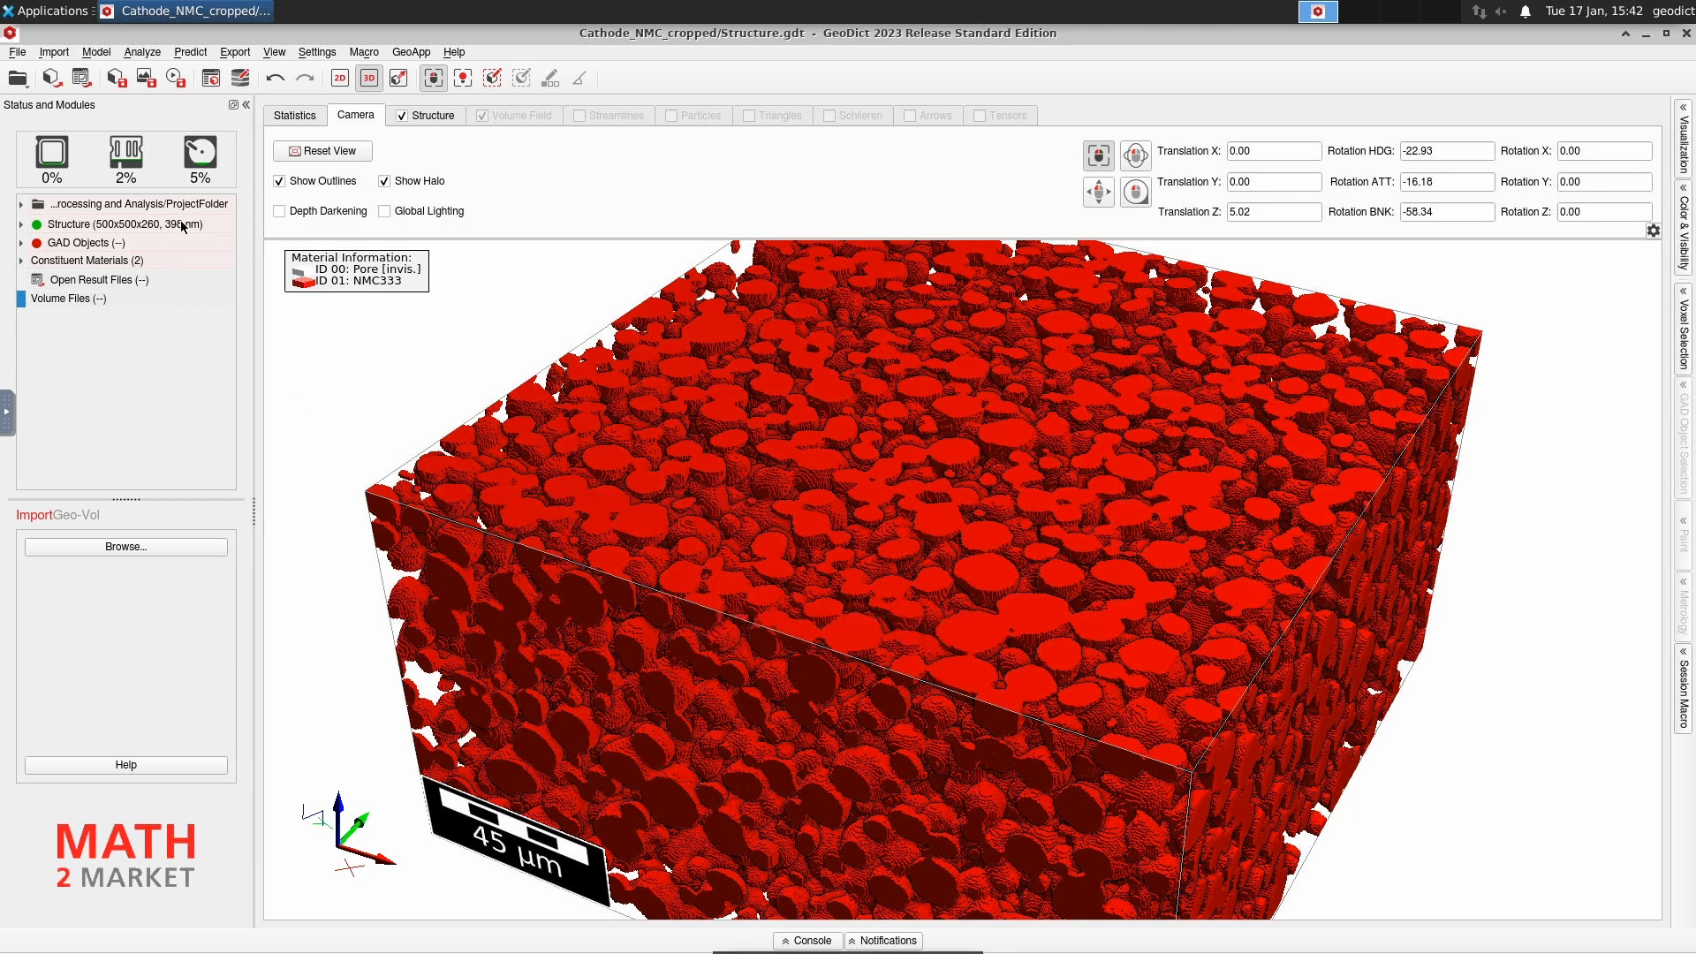
# - Load the GrainFind module and open the options of its Identify Grains command
pyautogui.click(139, 55)
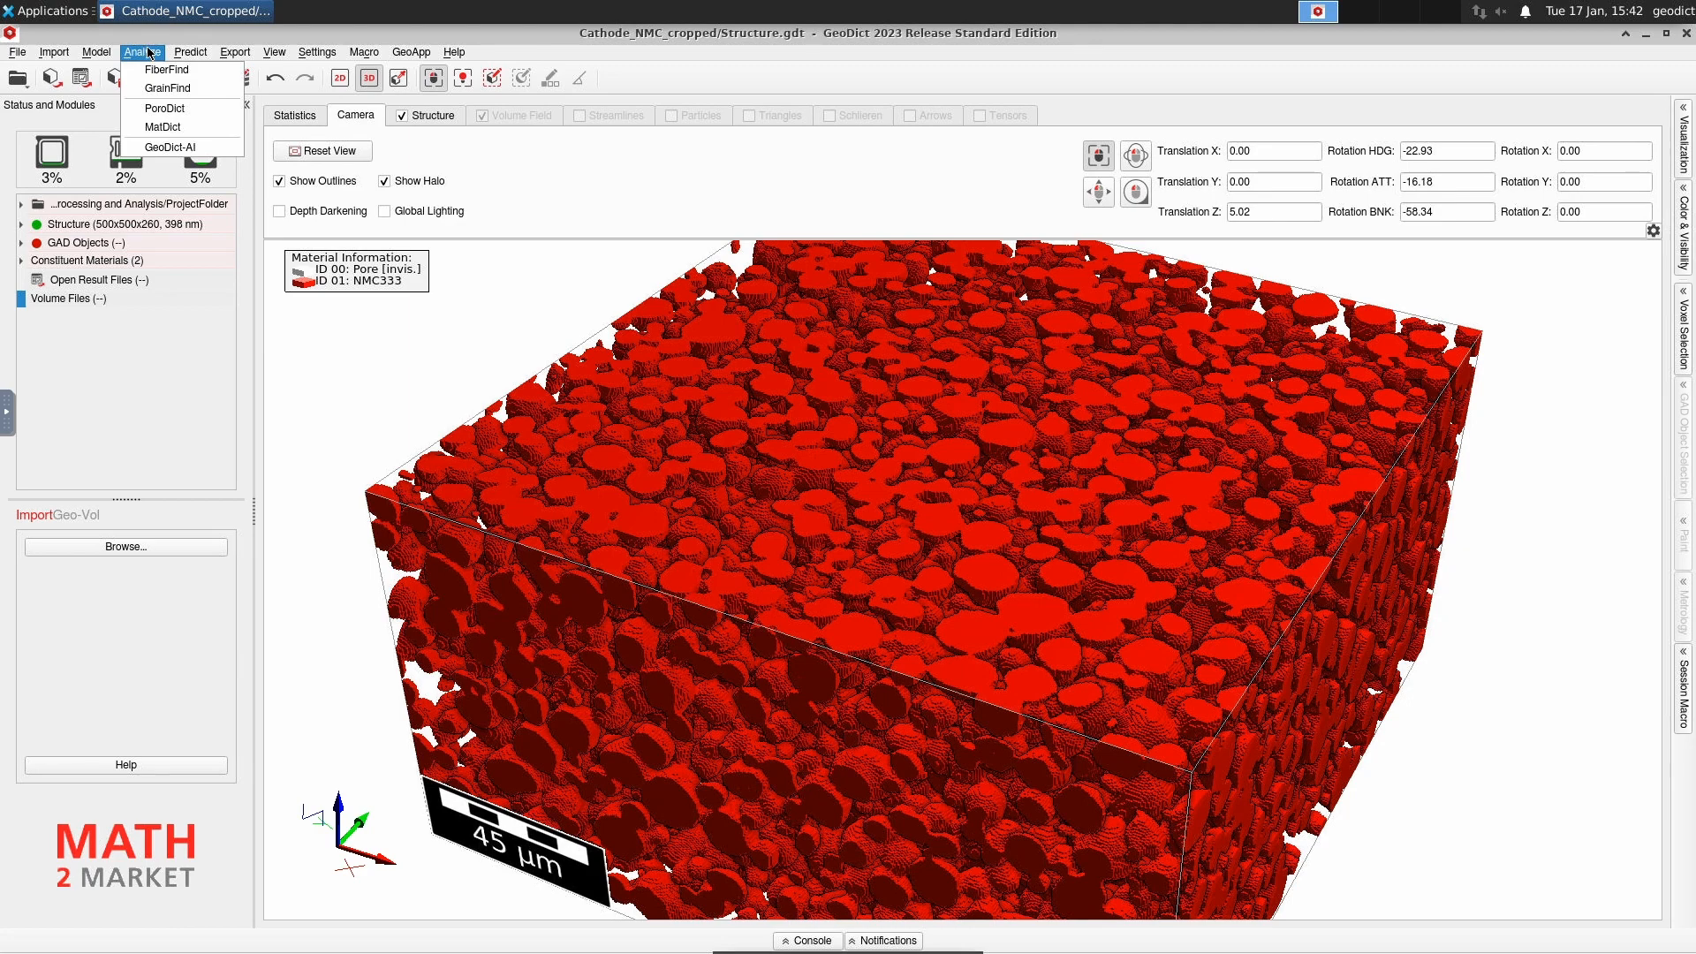
pyautogui.click(200, 89)
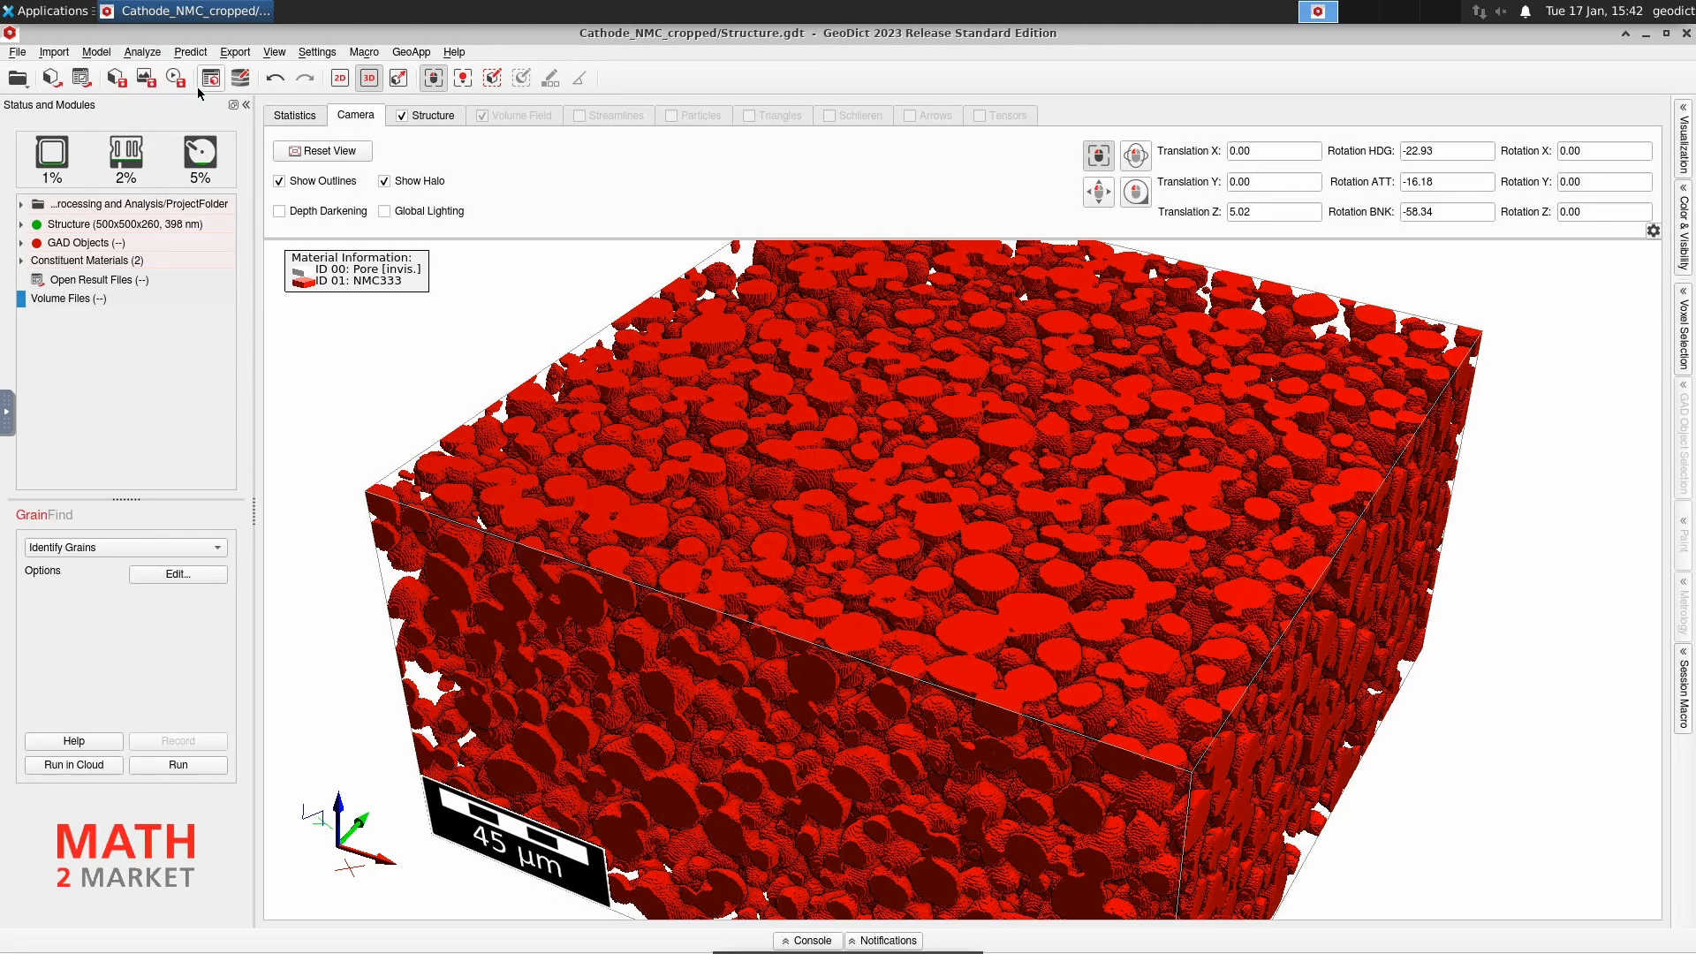
pyautogui.click(150, 548)
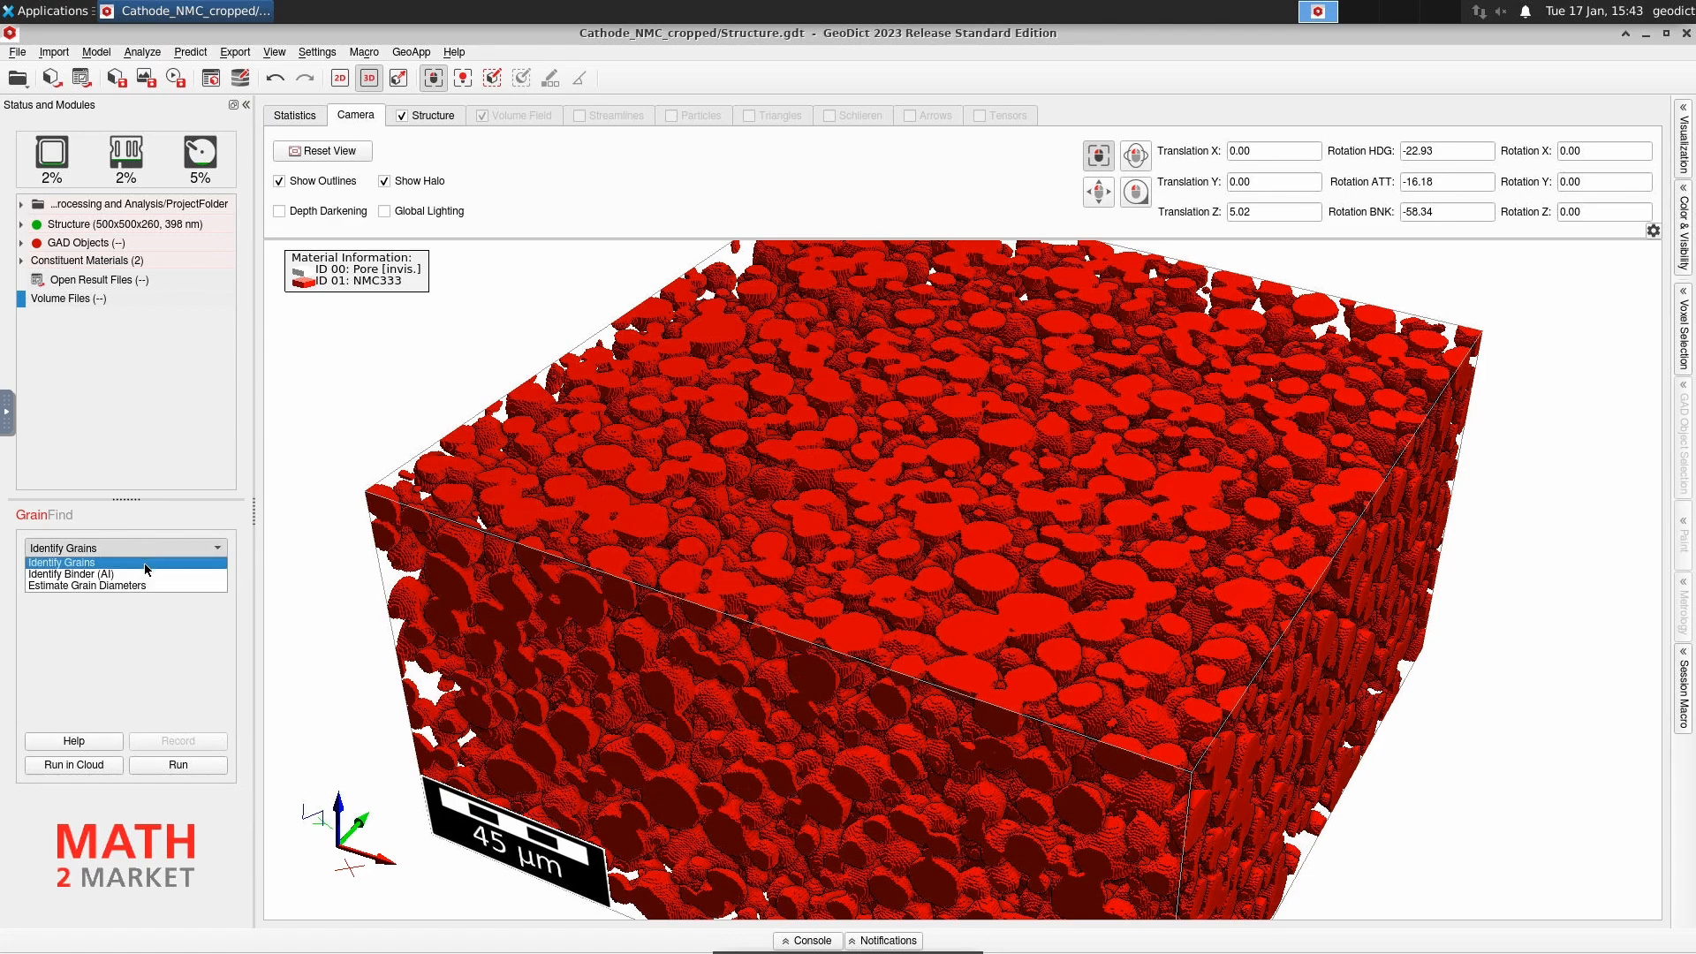
pyautogui.click(148, 563)
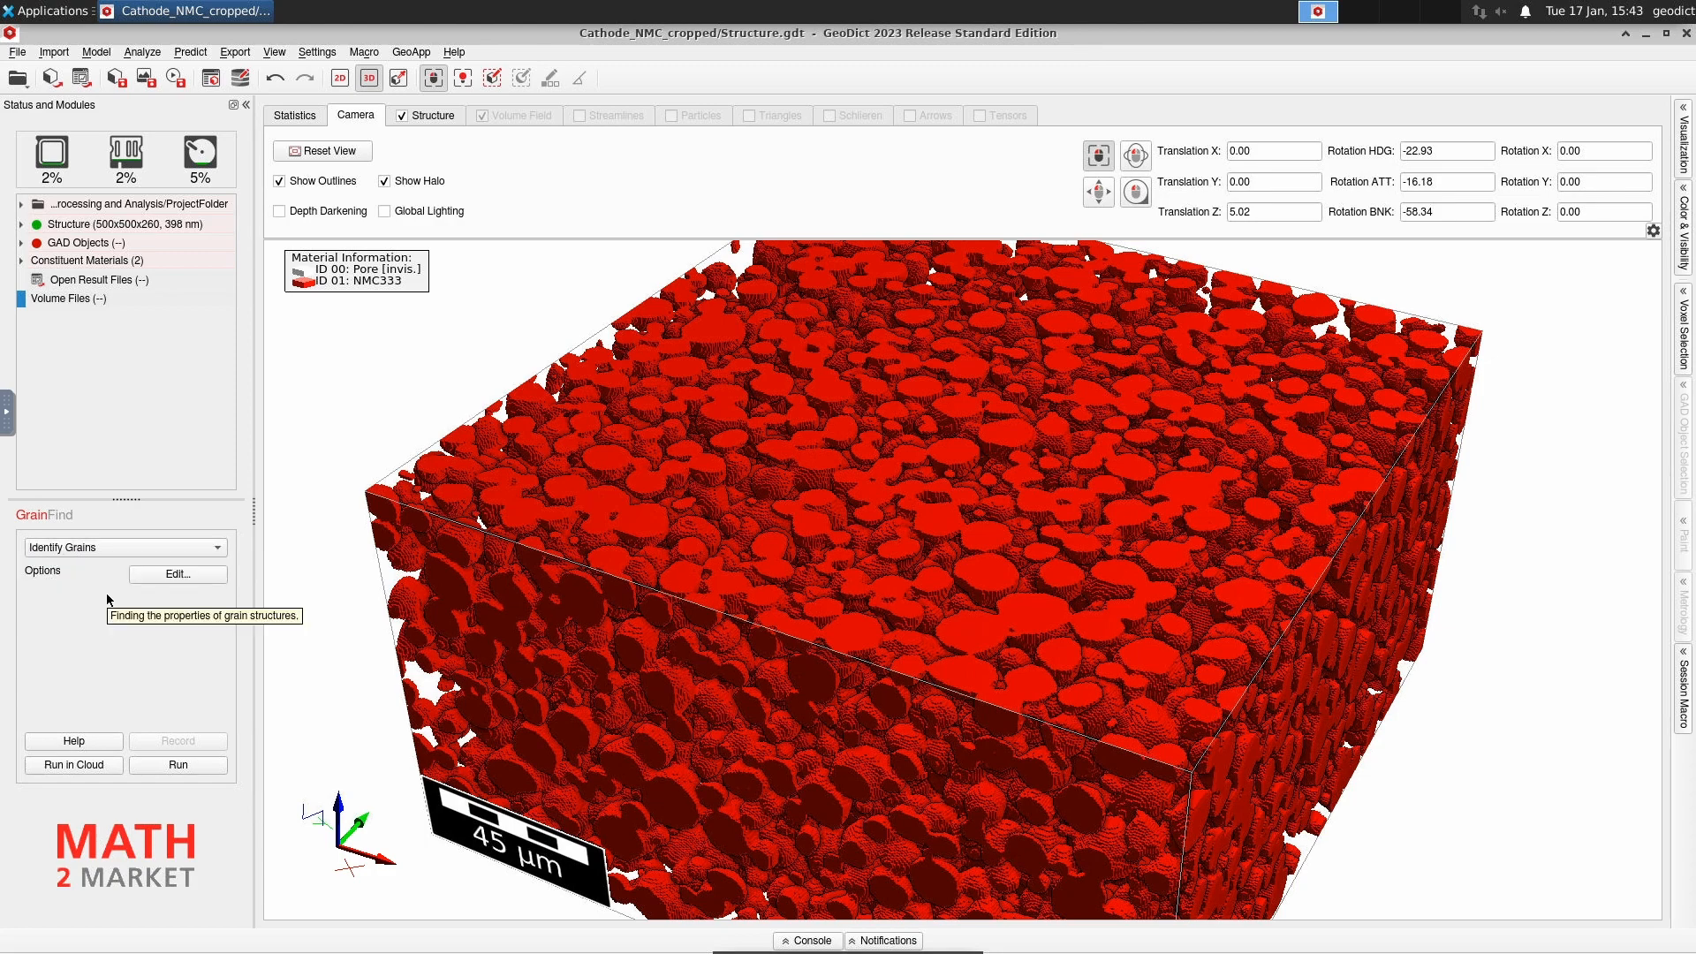
pyautogui.click(178, 575)
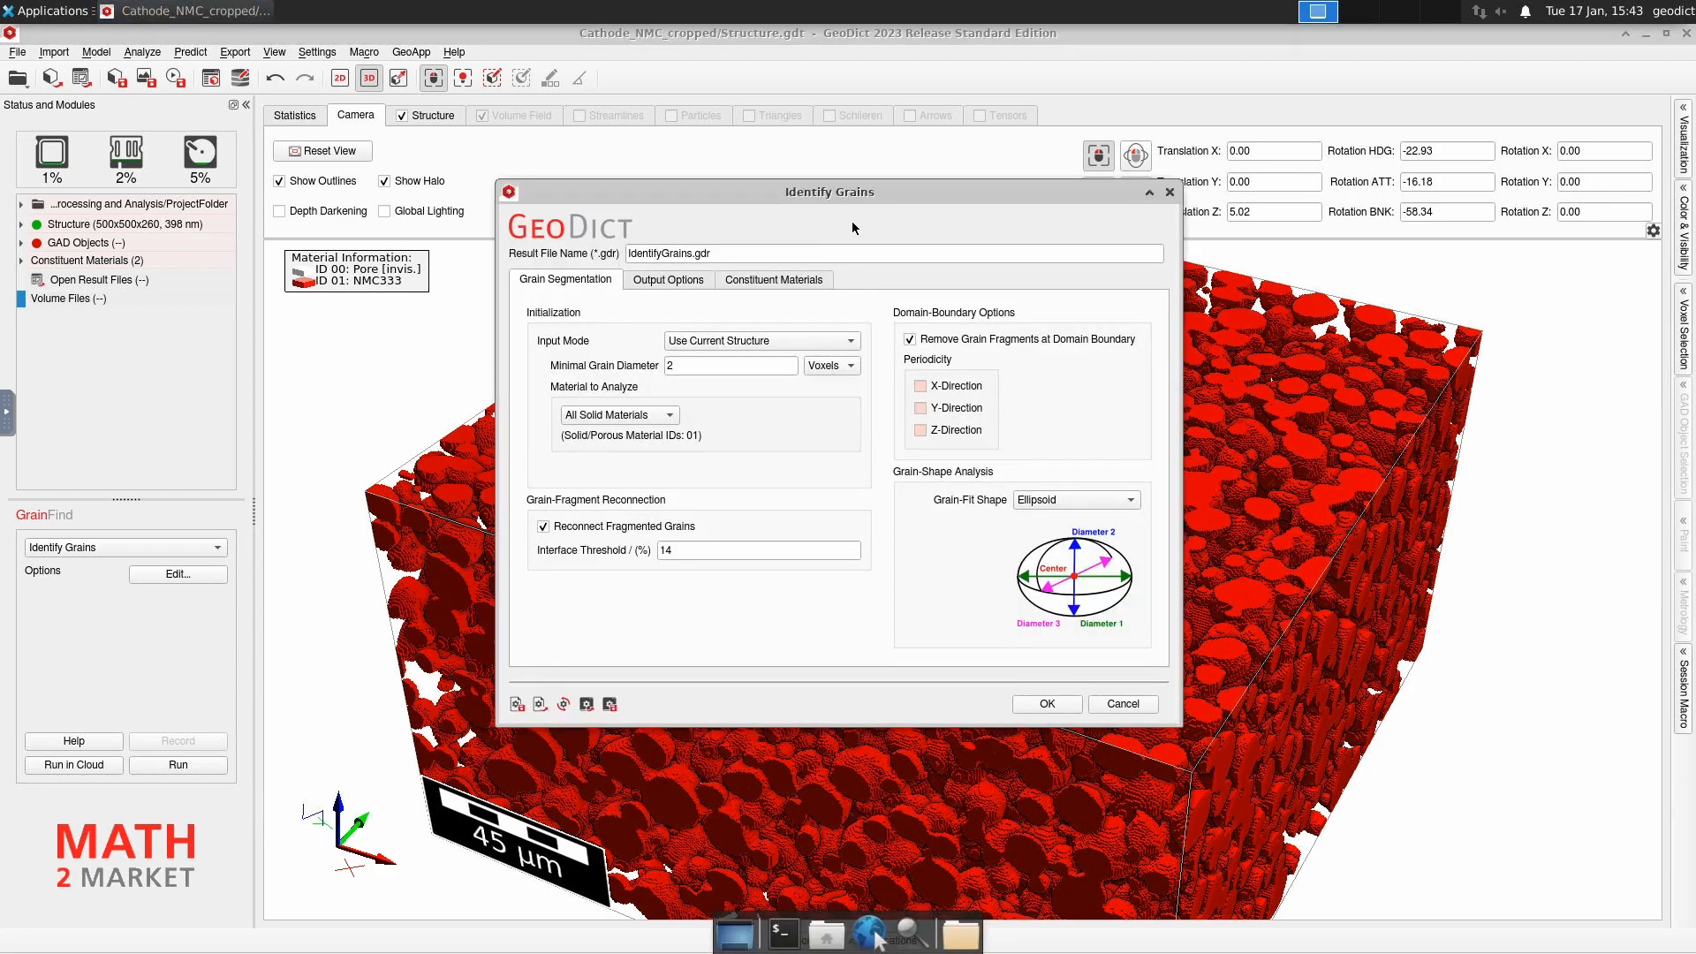
# - Name the Identify Grains result file Cathode_NMC_IdentifyGrains.gdr
pyautogui.click(764, 255)
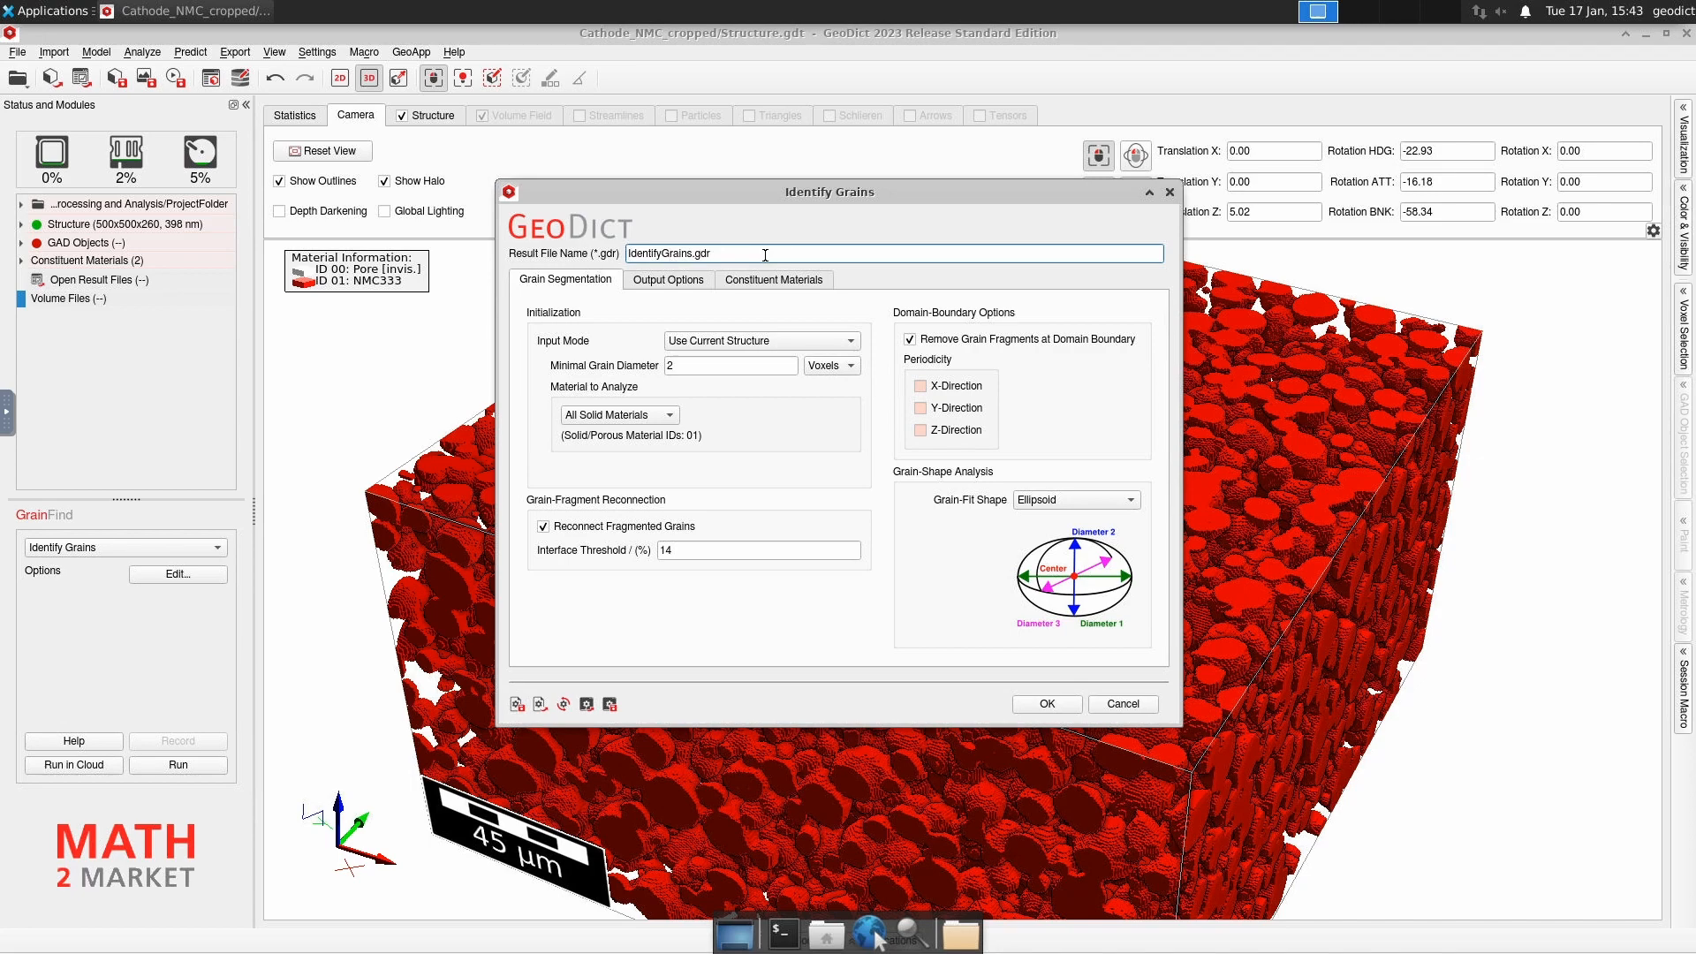
pyautogui.write('Cathod')
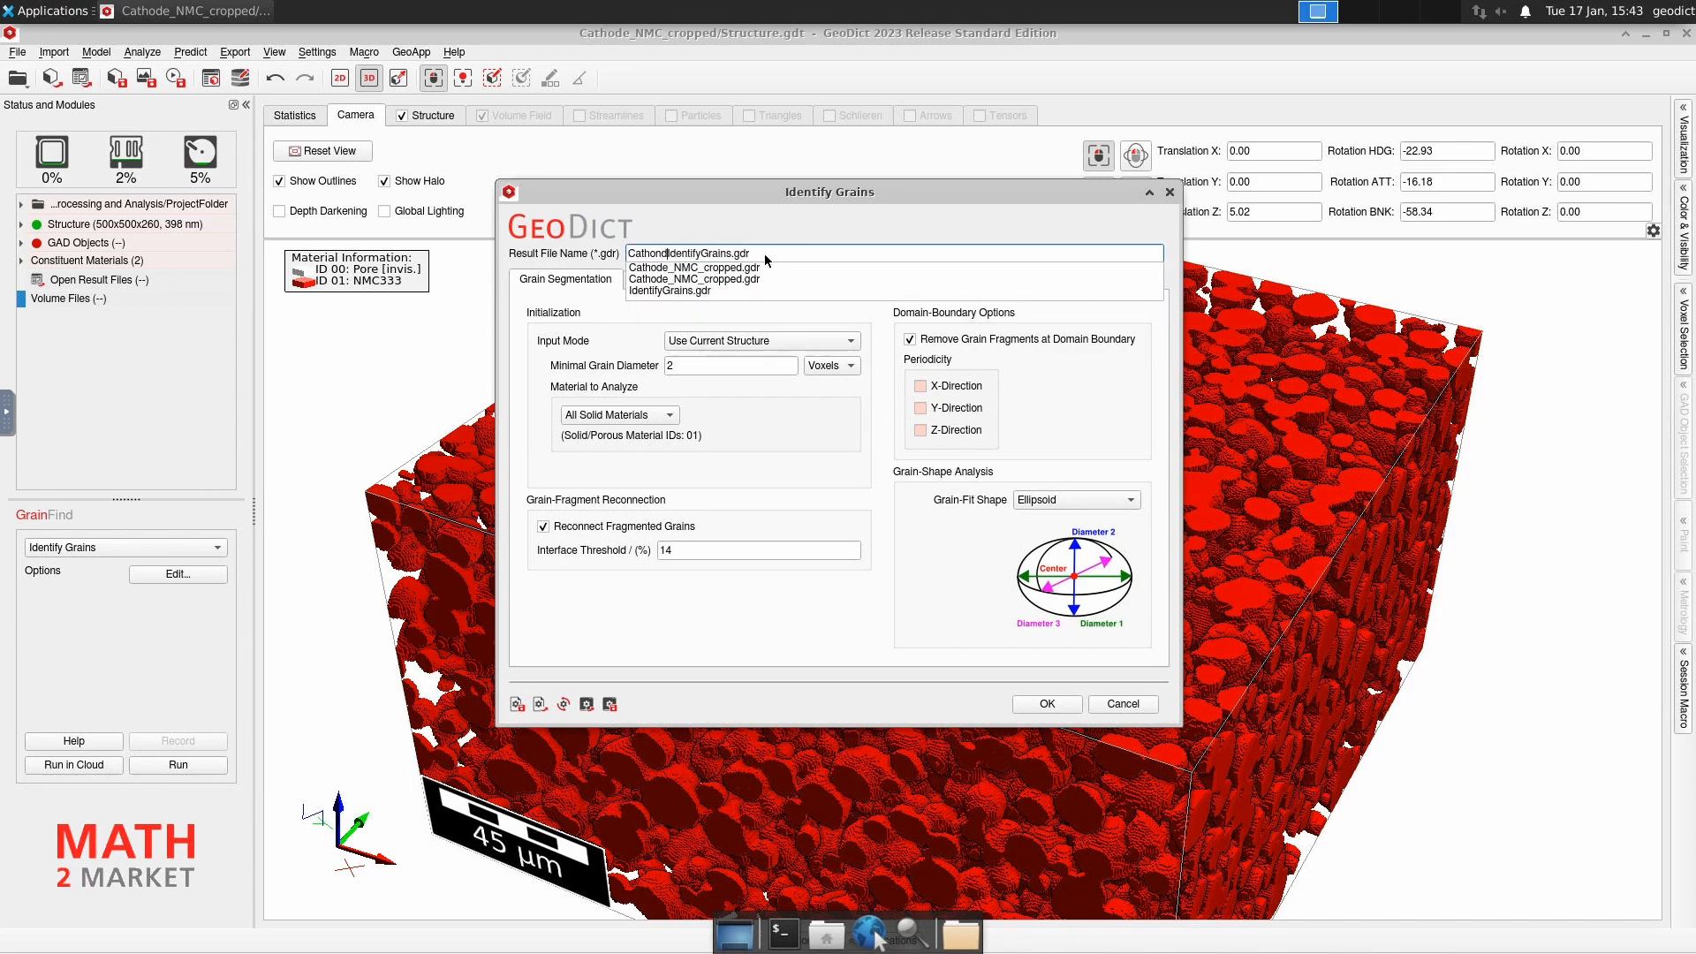
pyautogui.write('e_NMC_')
pyautogui.click(818, 253)
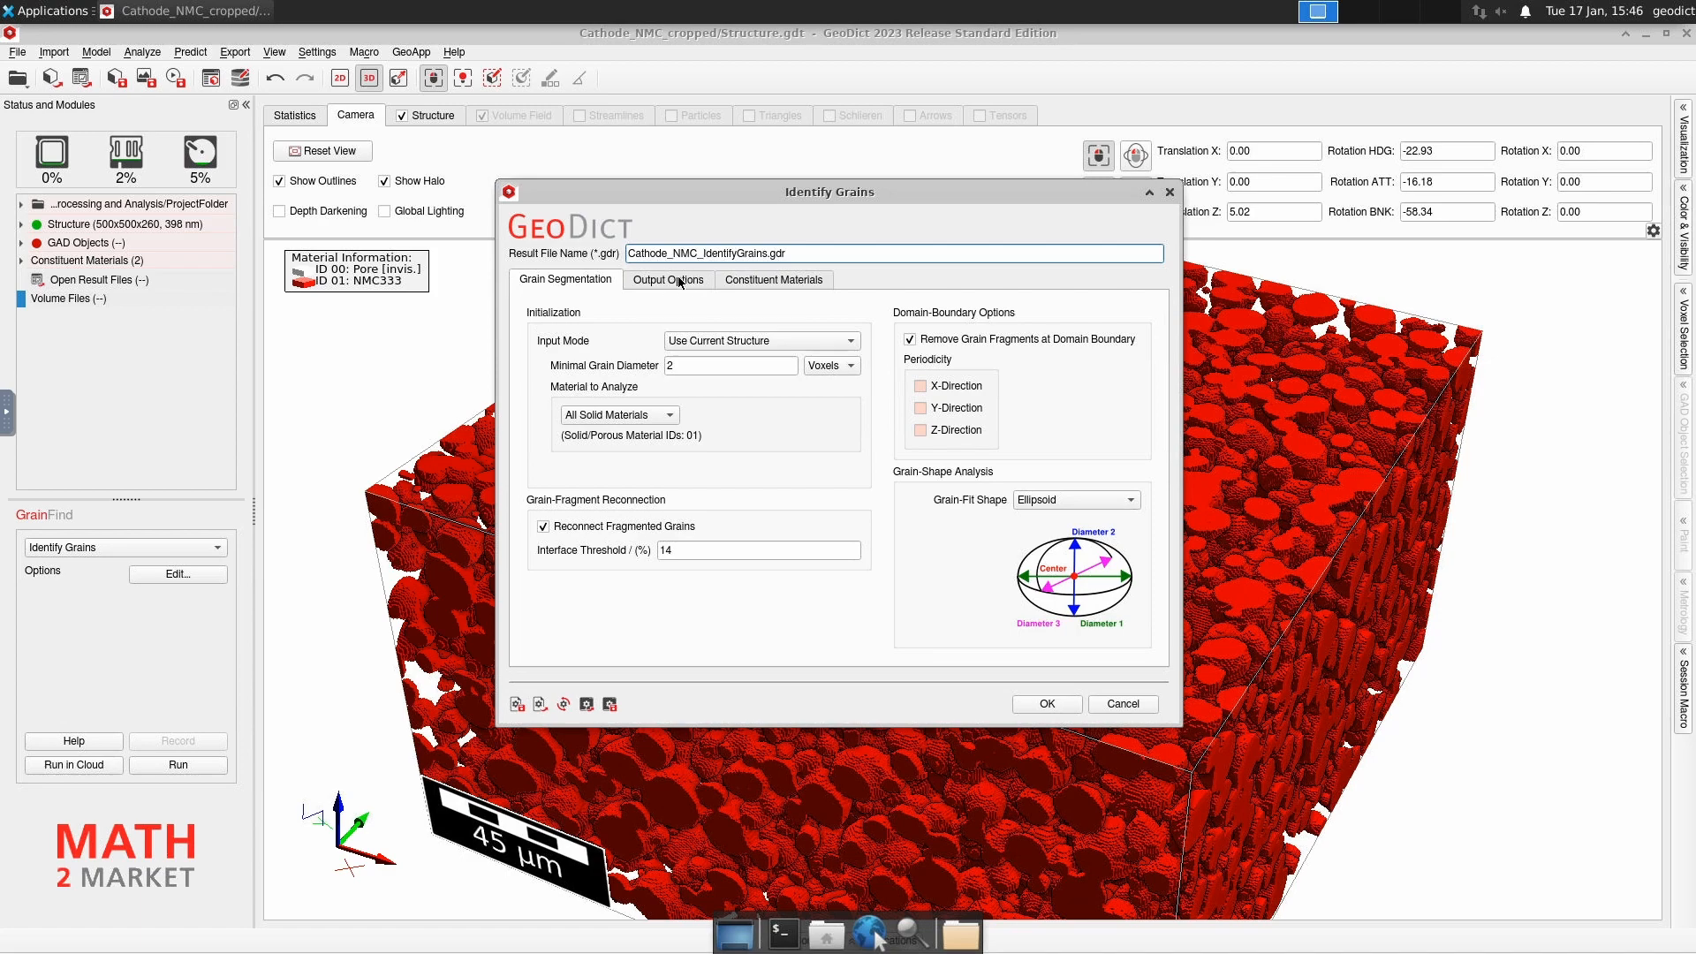
# - Enable saving the grain-size distribution by volume-equivalent diameter as *.gsd, accept the options and run Identify Grains
pyautogui.click(679, 283)
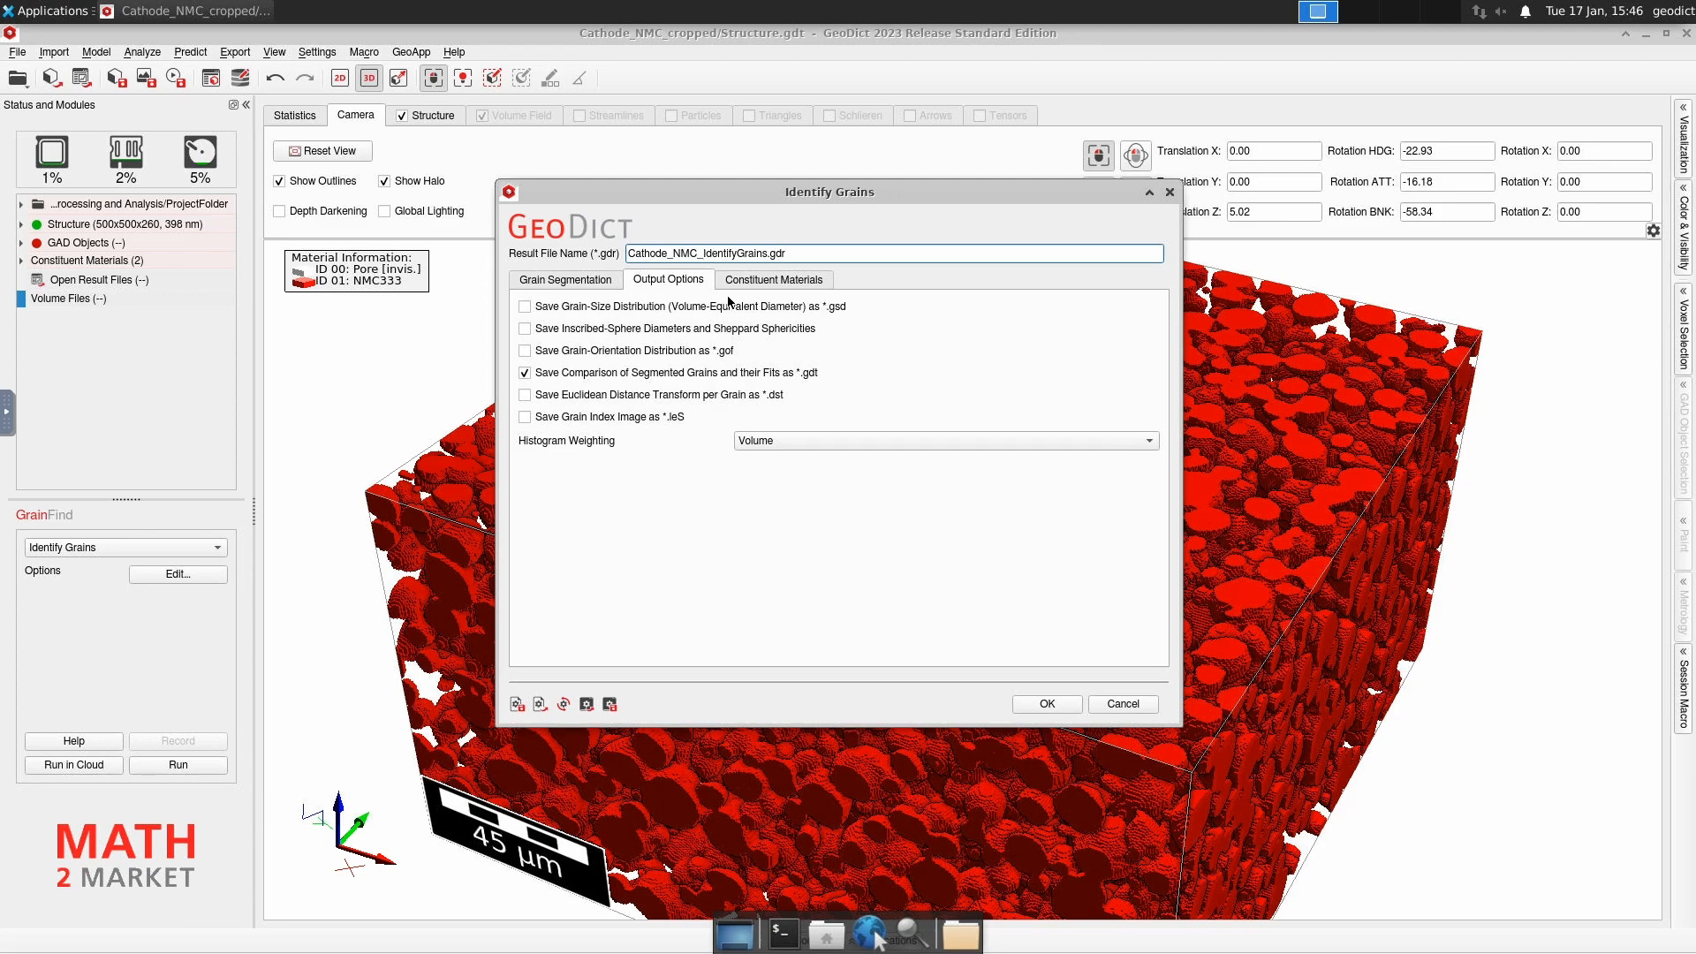
pyautogui.click(525, 307)
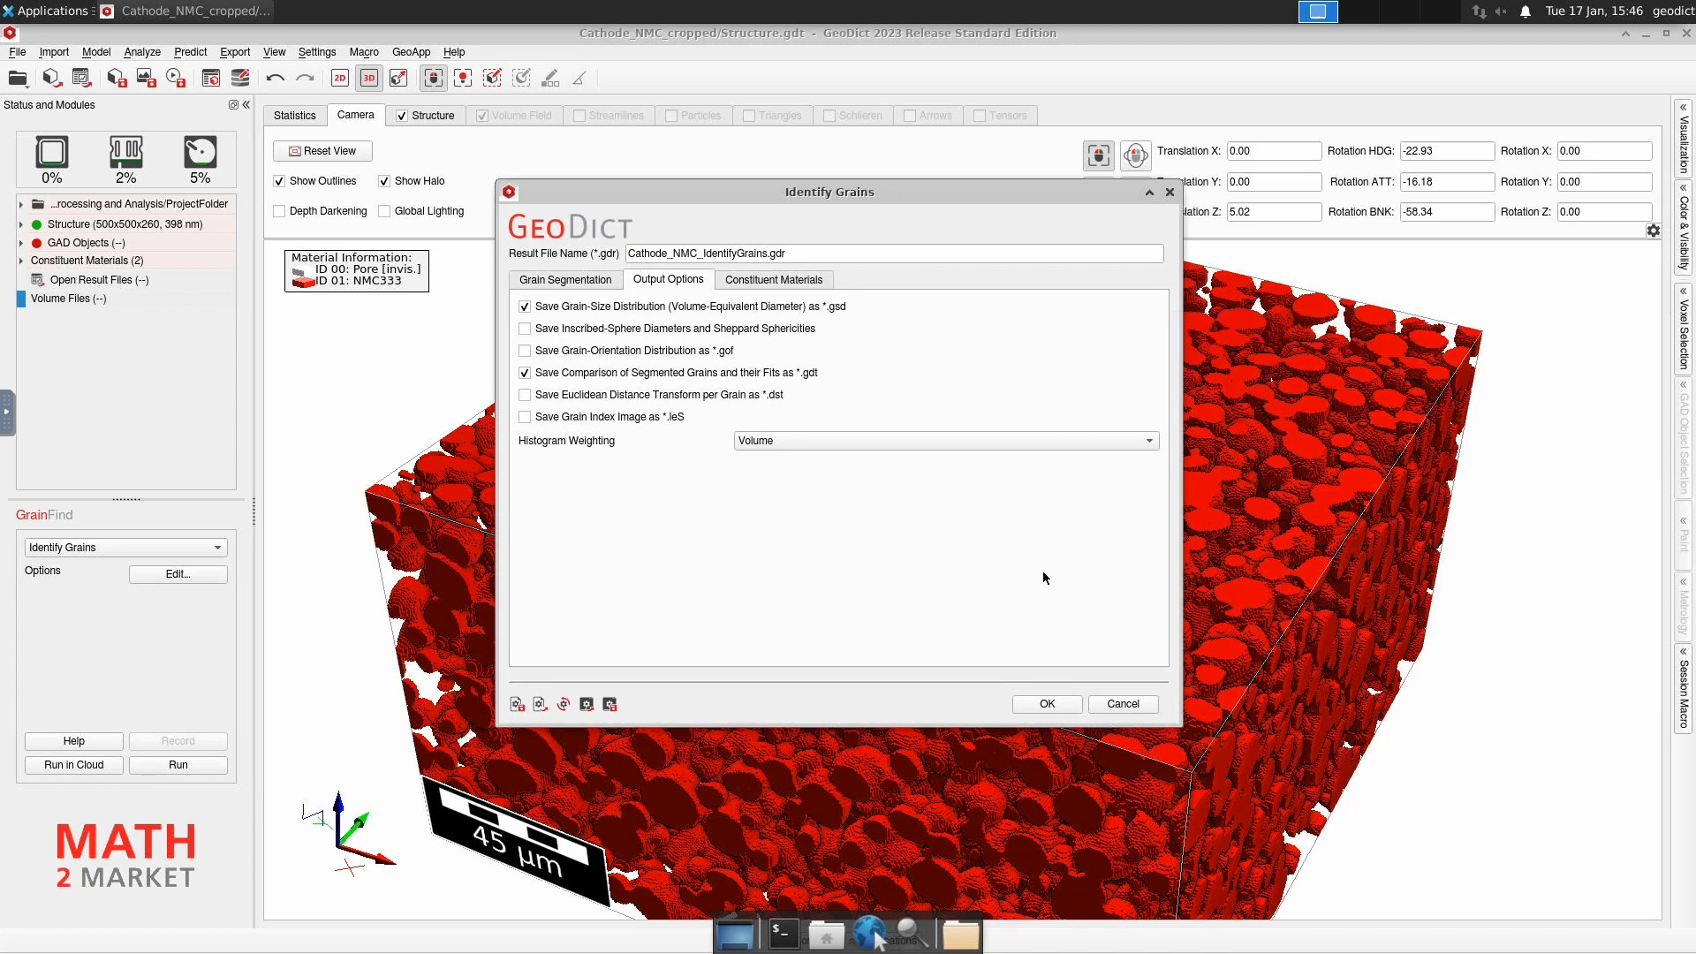
pyautogui.click(1058, 707)
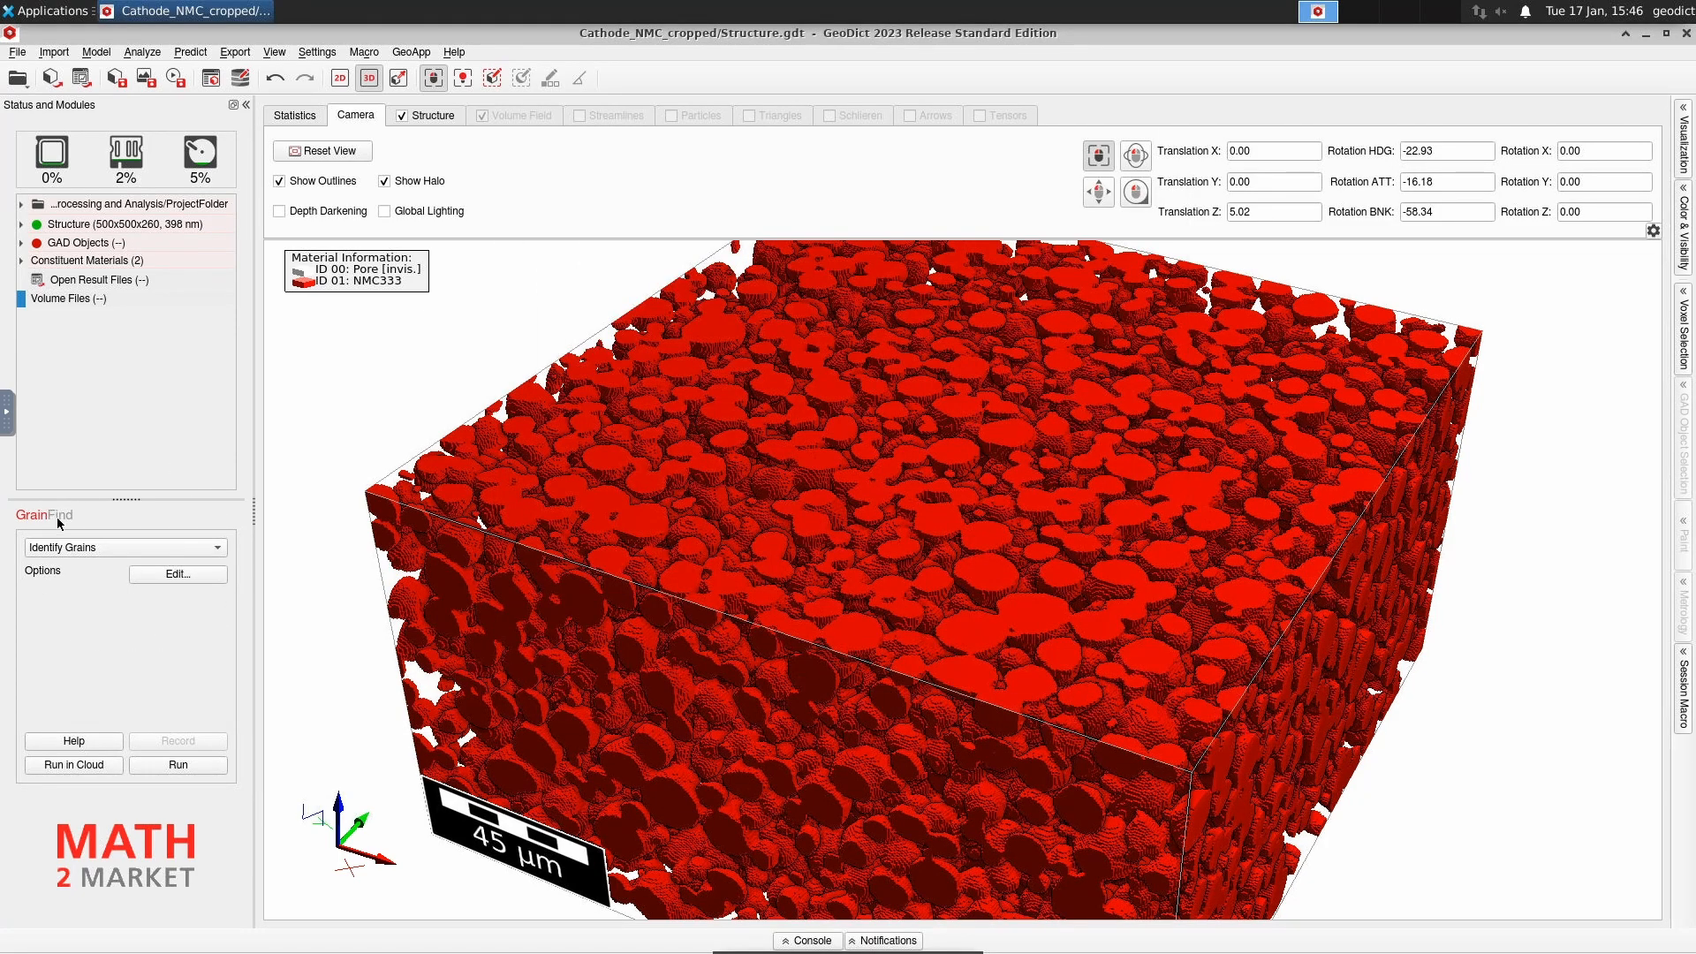
pyautogui.click(192, 767)
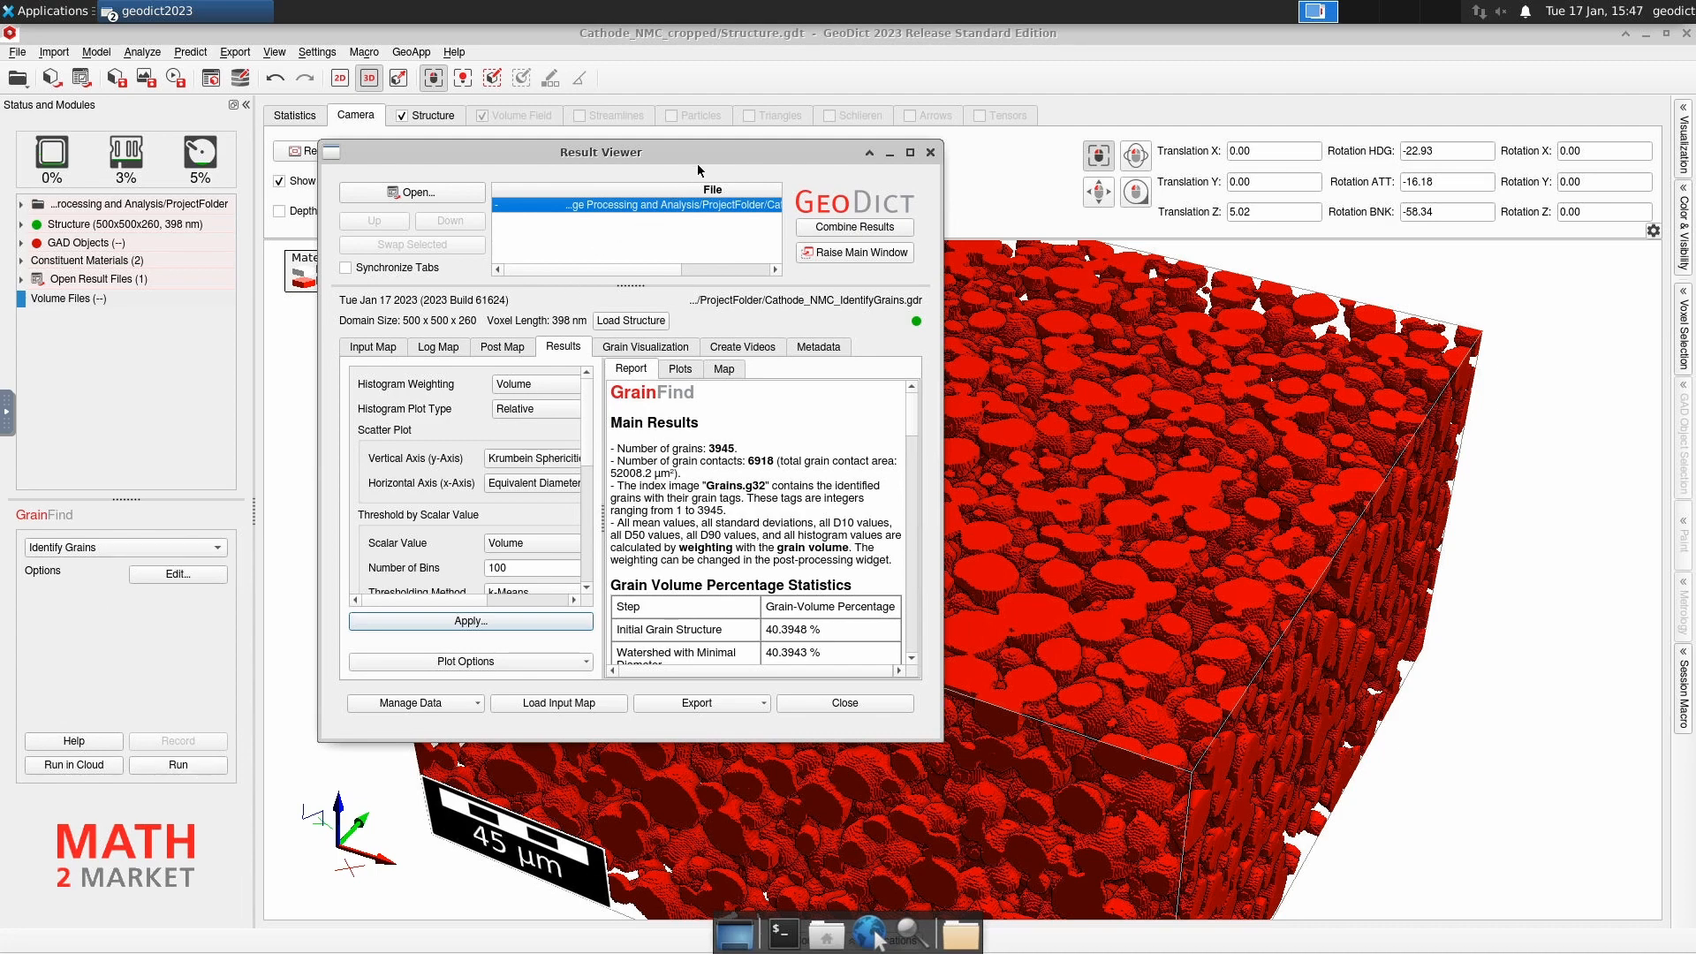
# - Maximize the Result Viewer and load the identified grains as the index image Grains.g32, setting the structure to invisible
pyautogui.moveTo(703, 156); pyautogui.dragTo(731, 156)
pyautogui.doubleClick(732, 155)
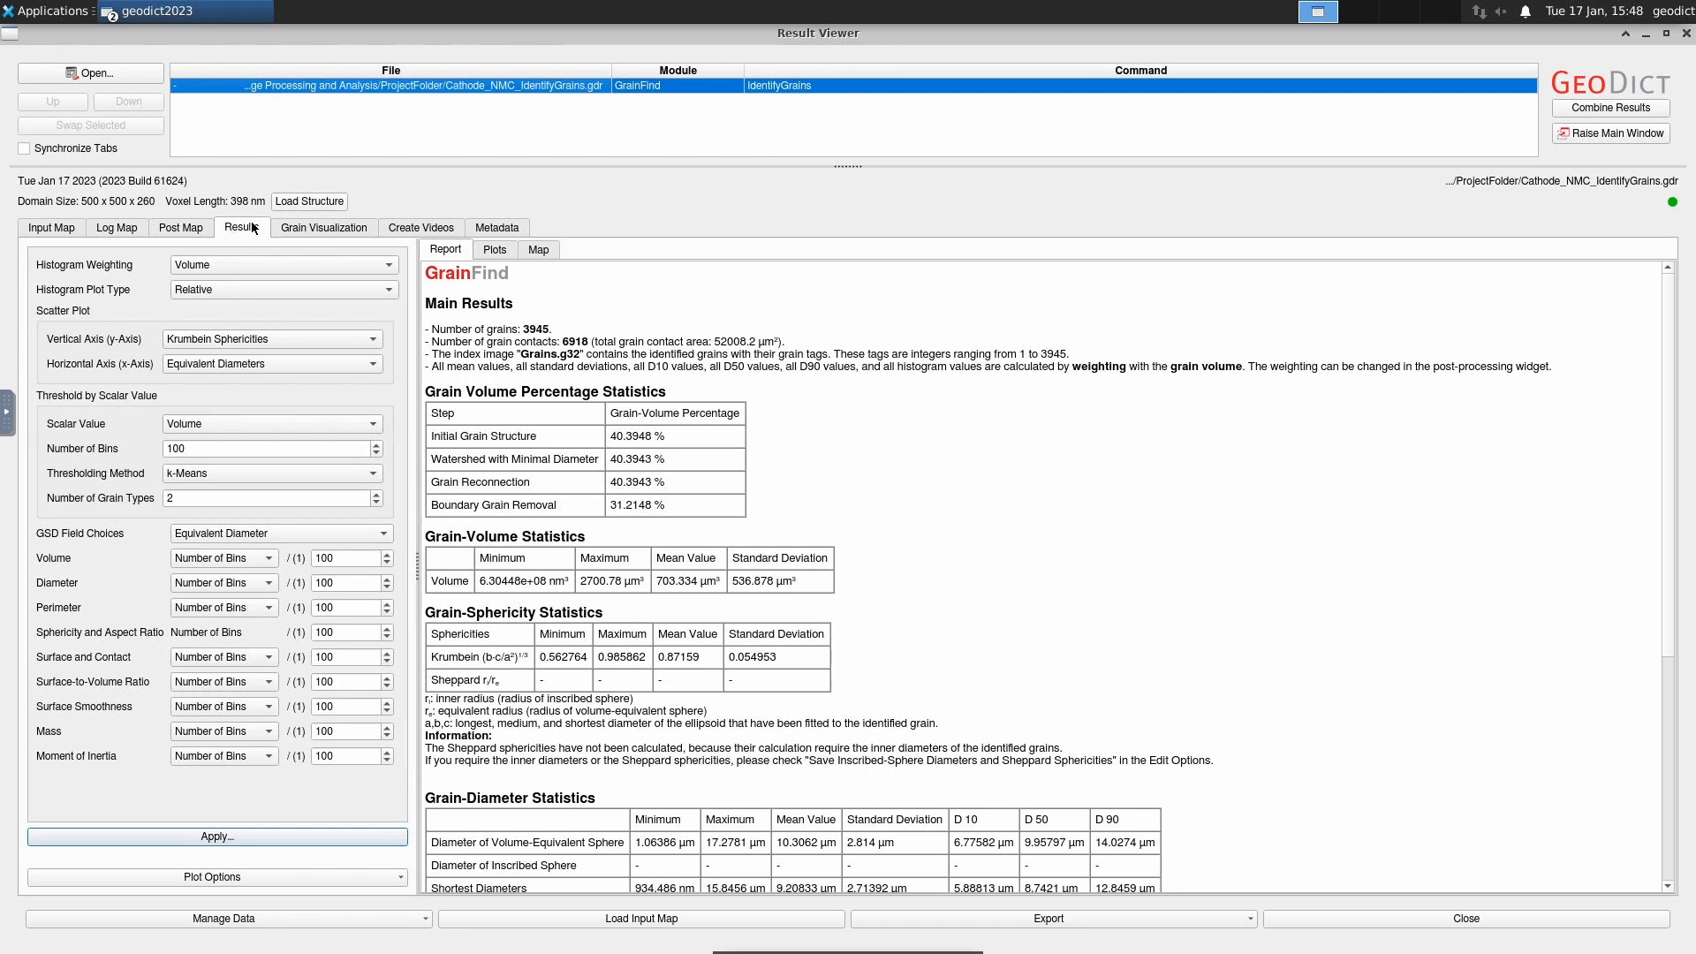
pyautogui.click(343, 228)
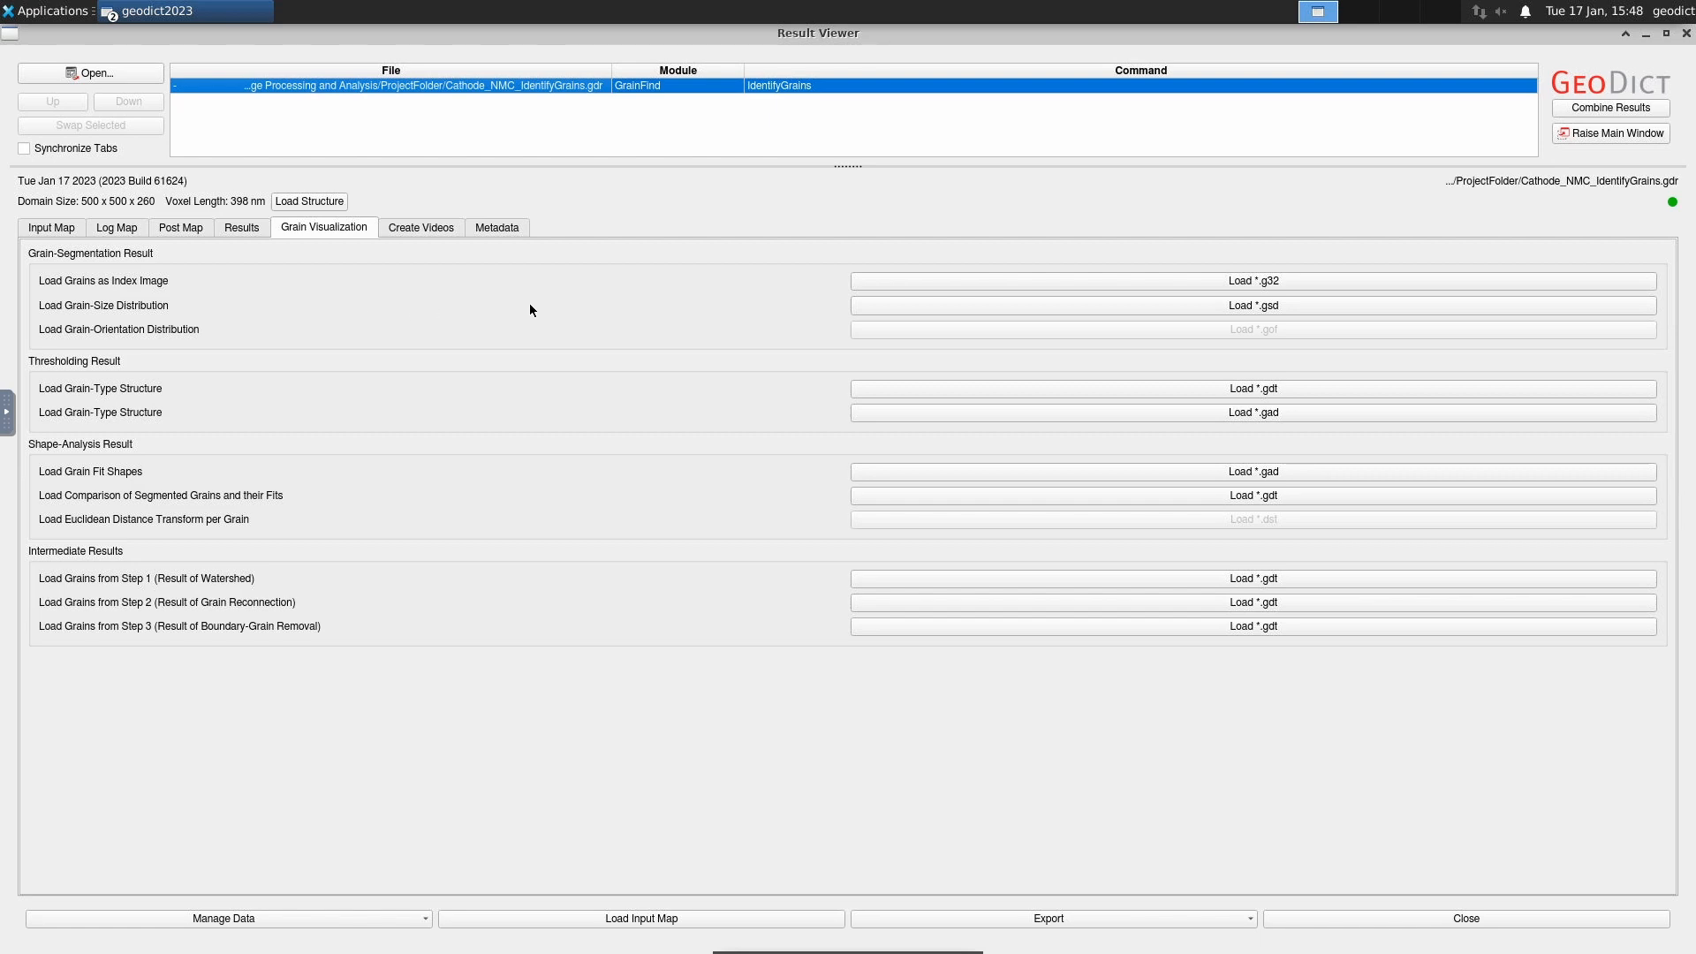
pyautogui.click(1146, 280)
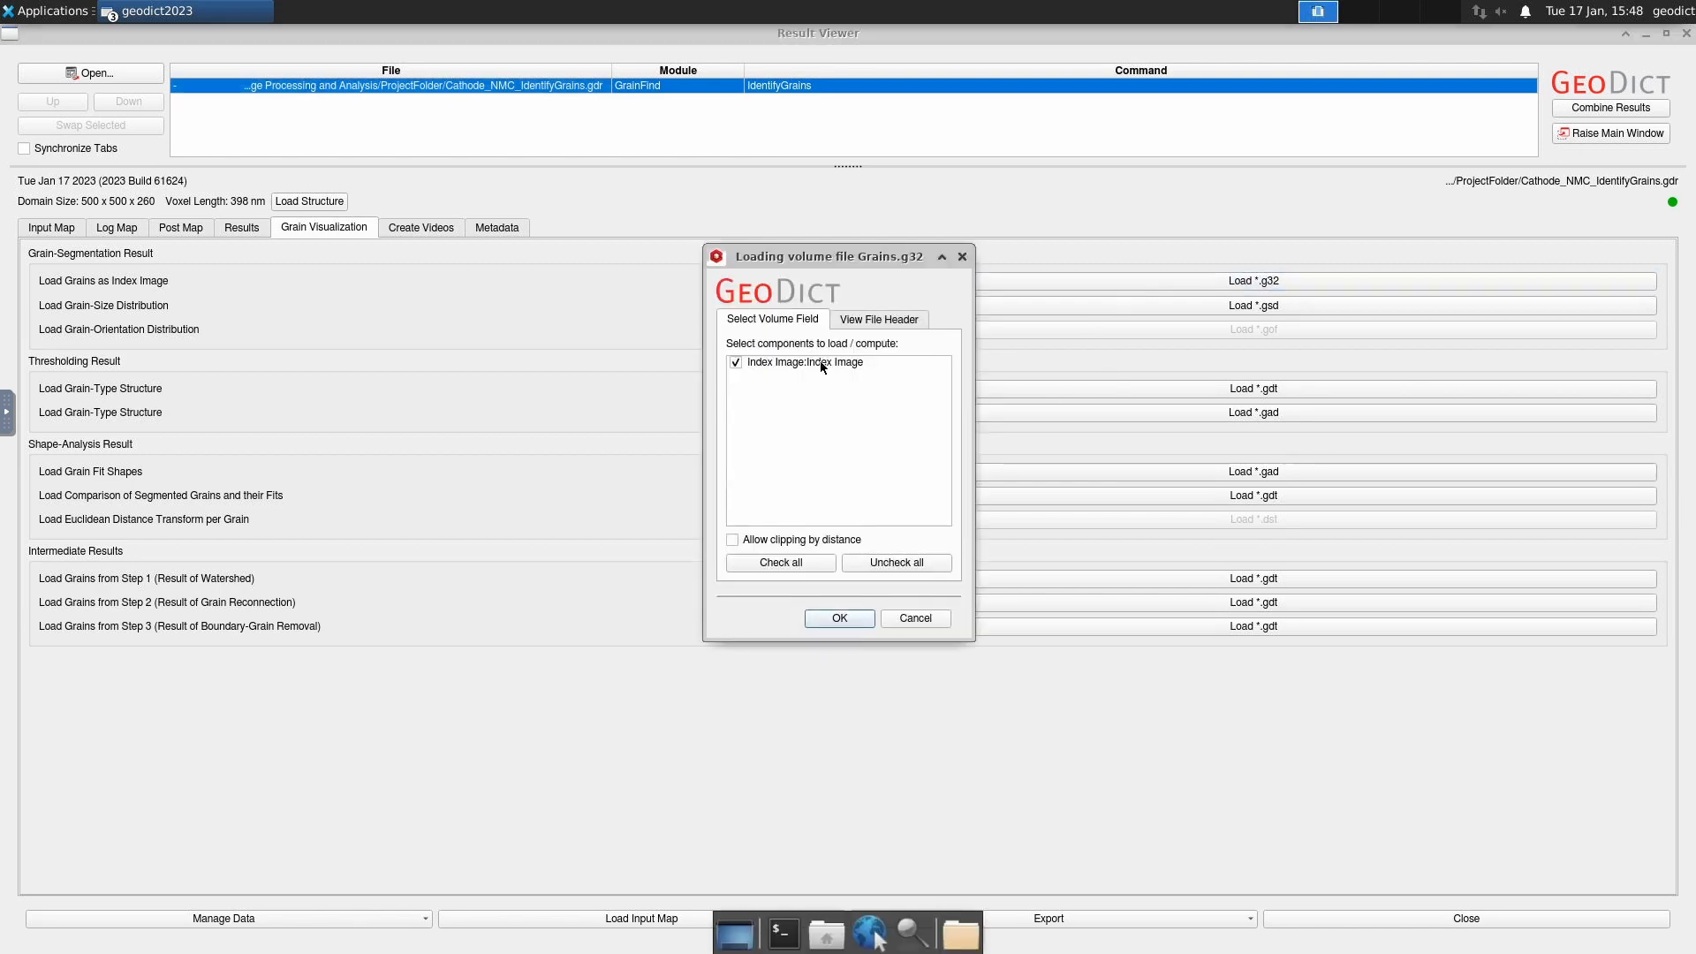
pyautogui.click(824, 623)
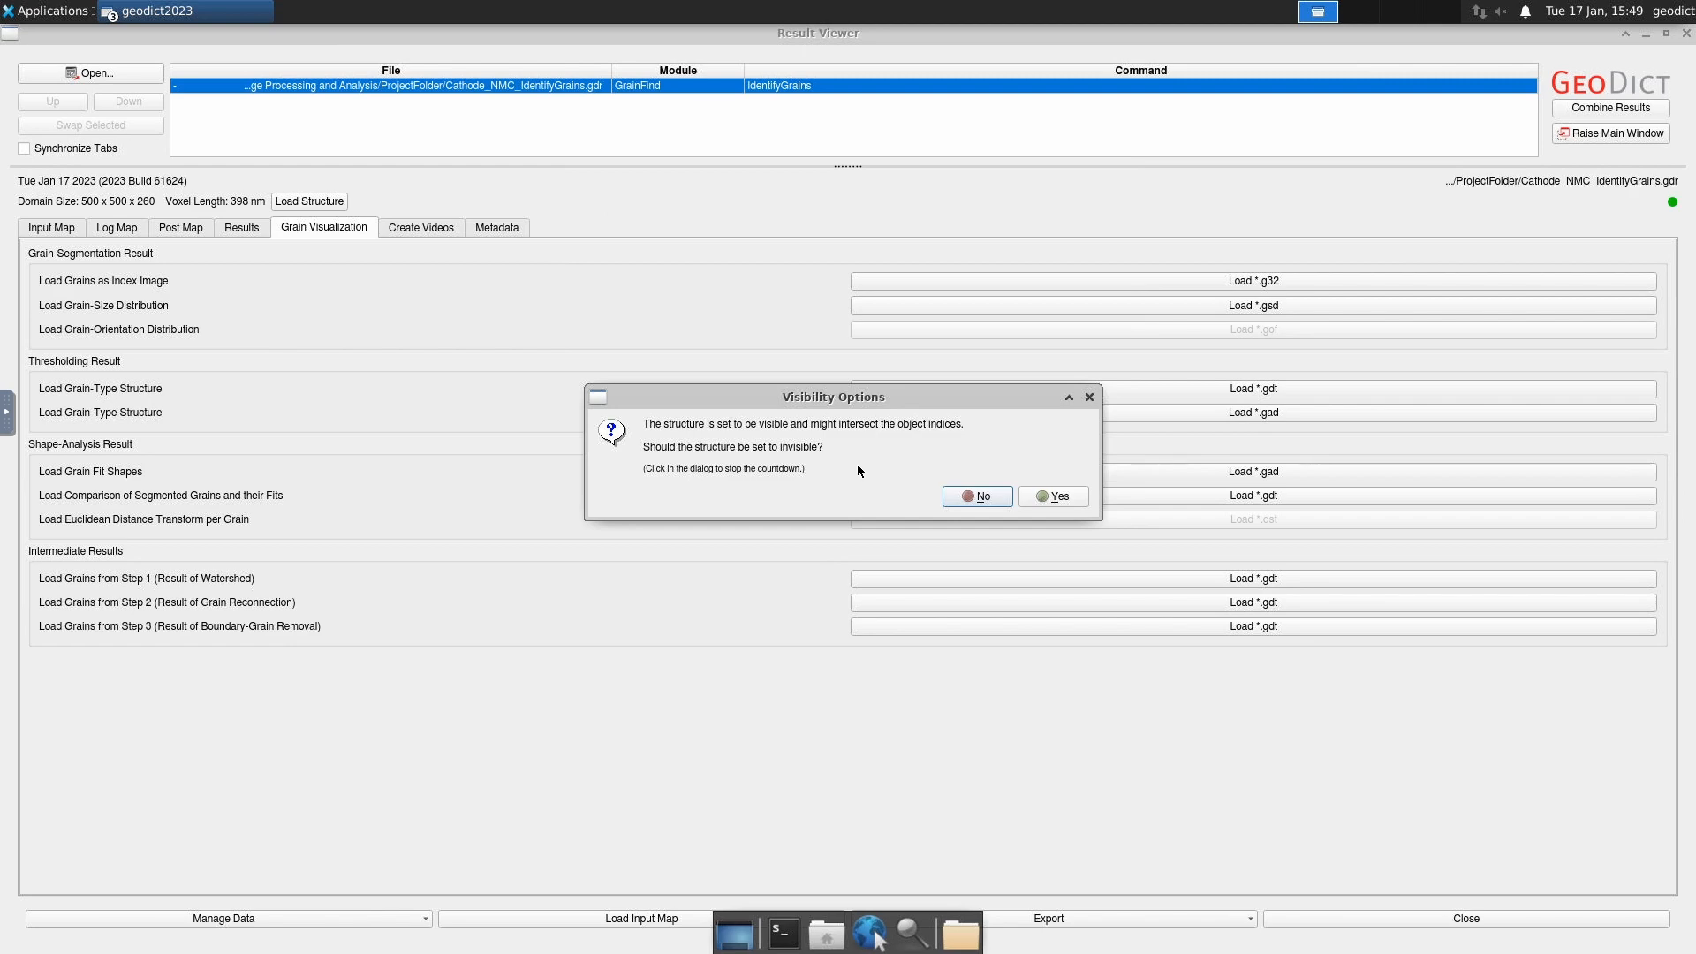
pyautogui.click(1042, 496)
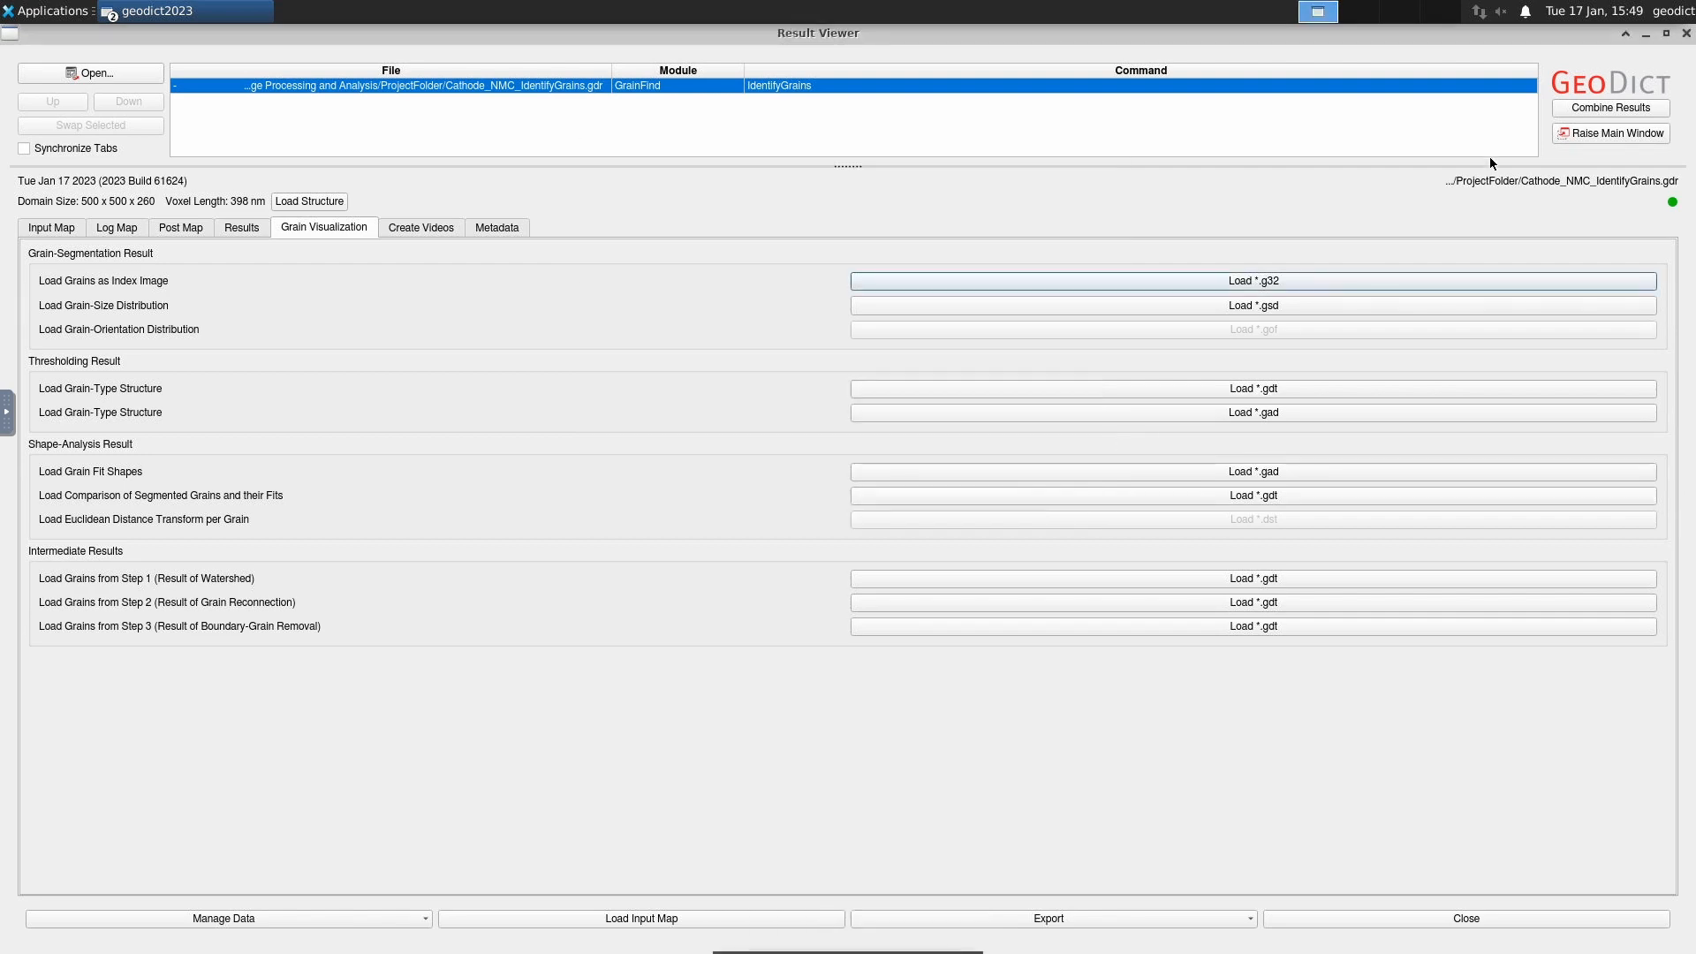
# - Return to the main window and examine the individually coloured grains of the index image in 3D, up close and from several angles
pyautogui.click(1646, 33)
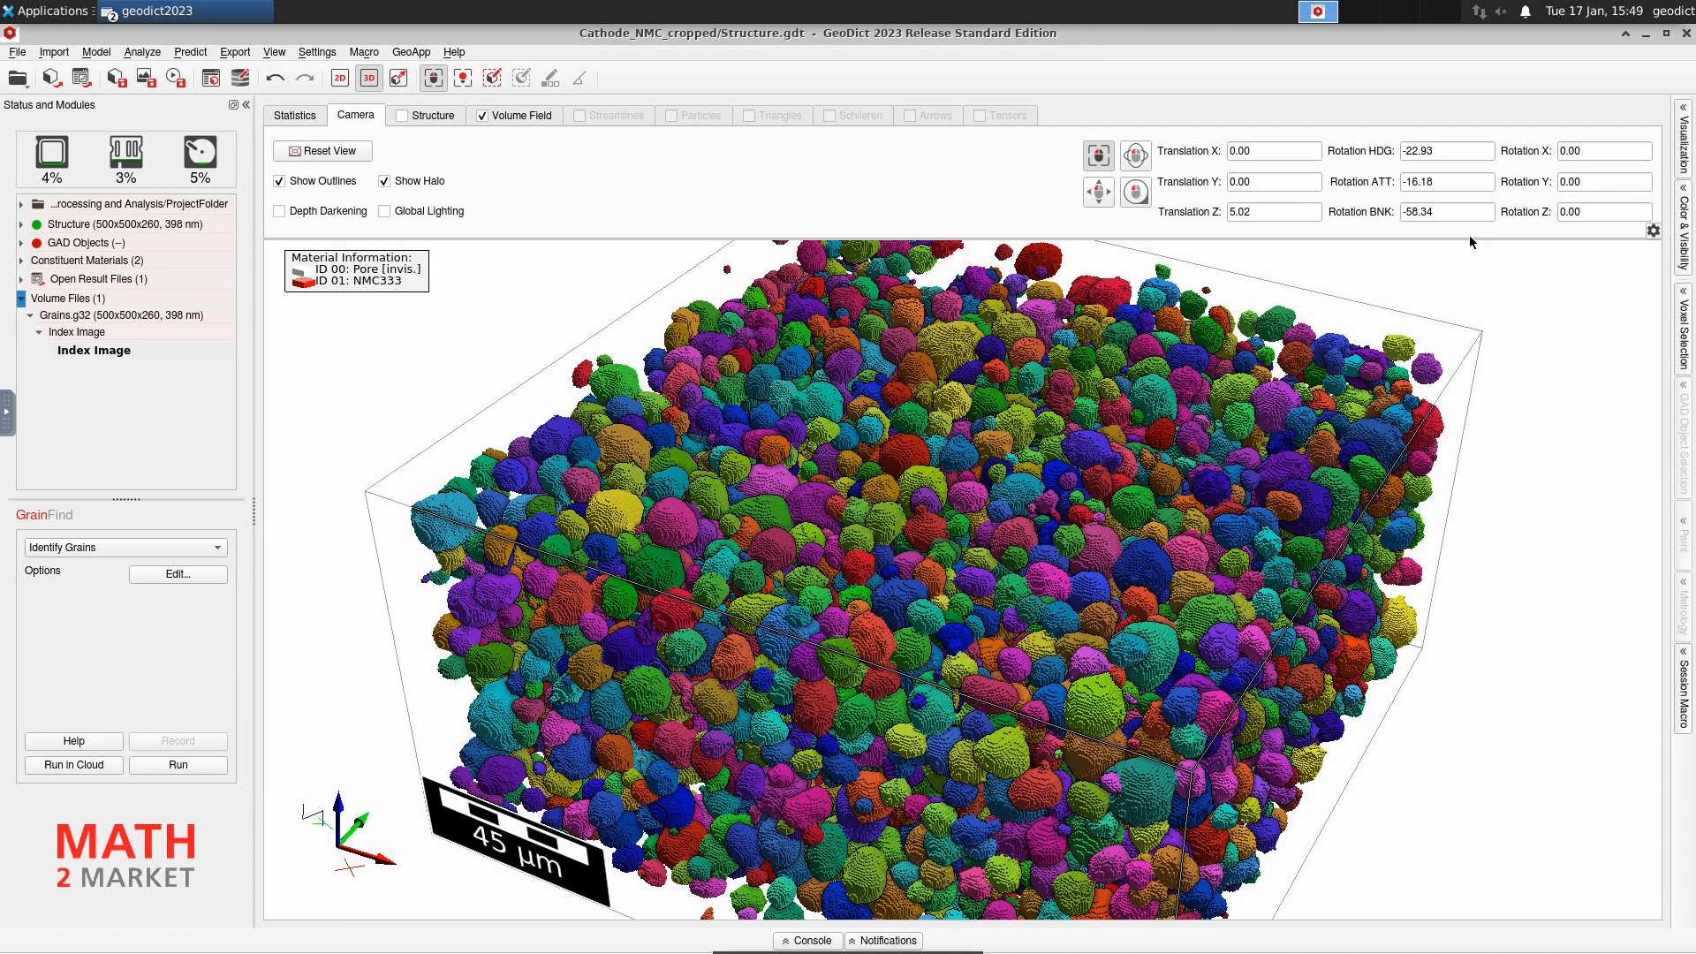
pyautogui.moveTo(1063, 558); pyautogui.dragTo(988, 574)
pyautogui.scroll(5, 987, 574)
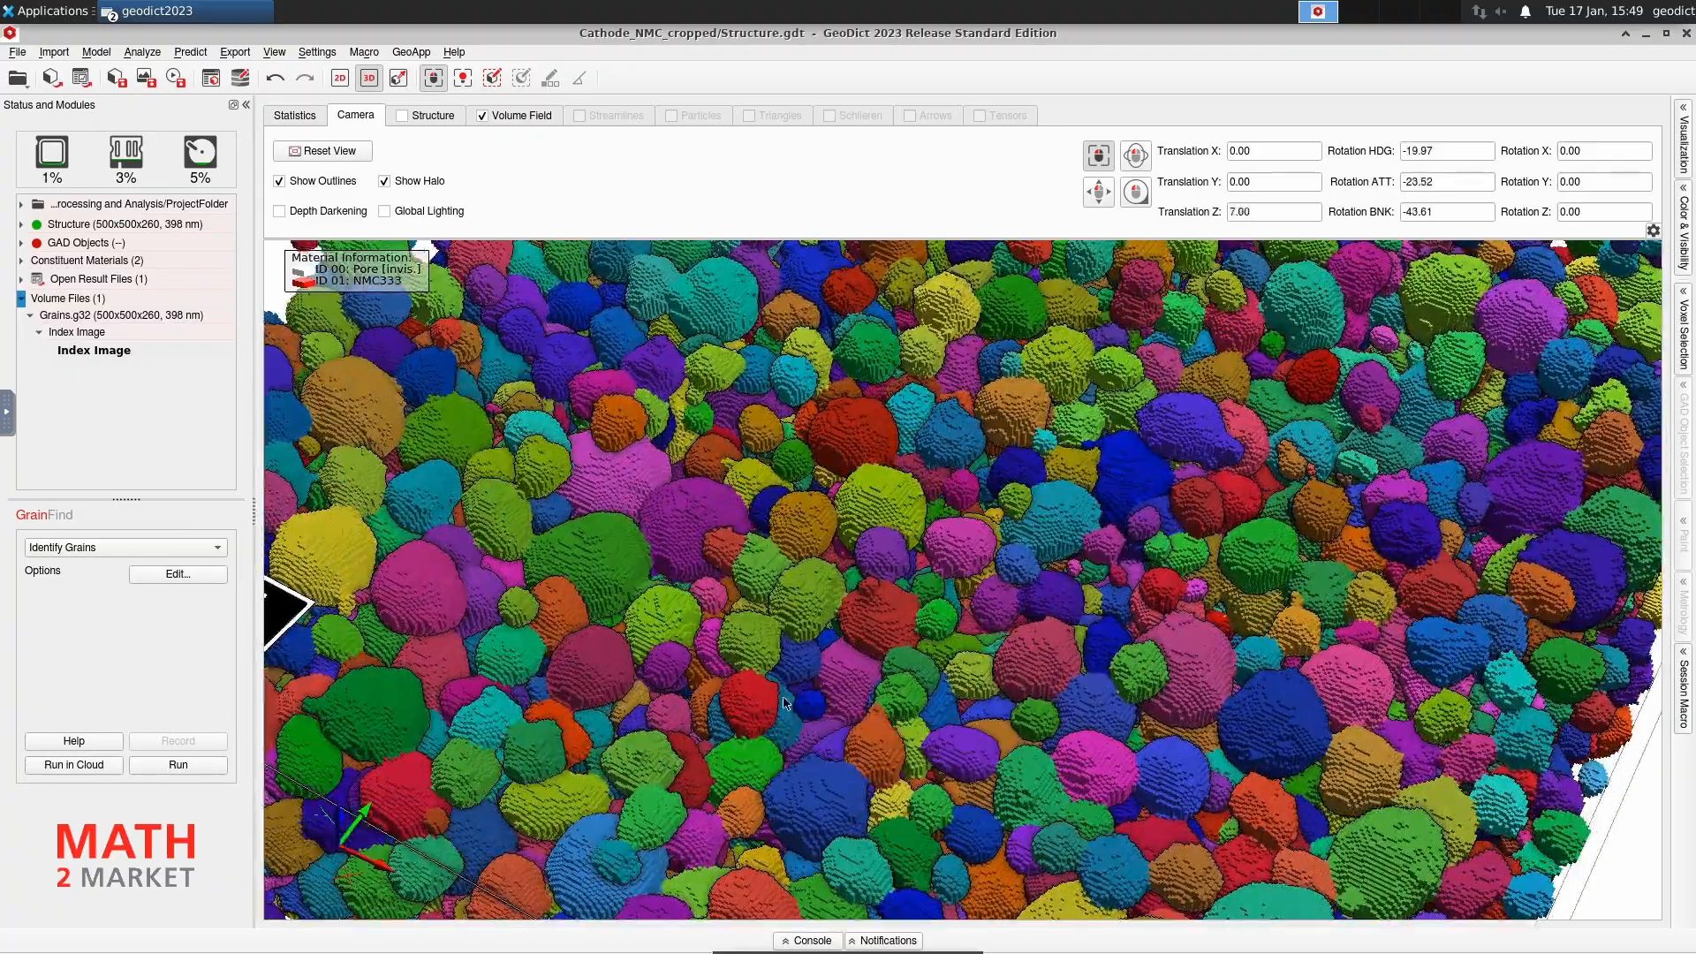
pyautogui.moveTo(785, 704); pyautogui.dragTo(954, 689)
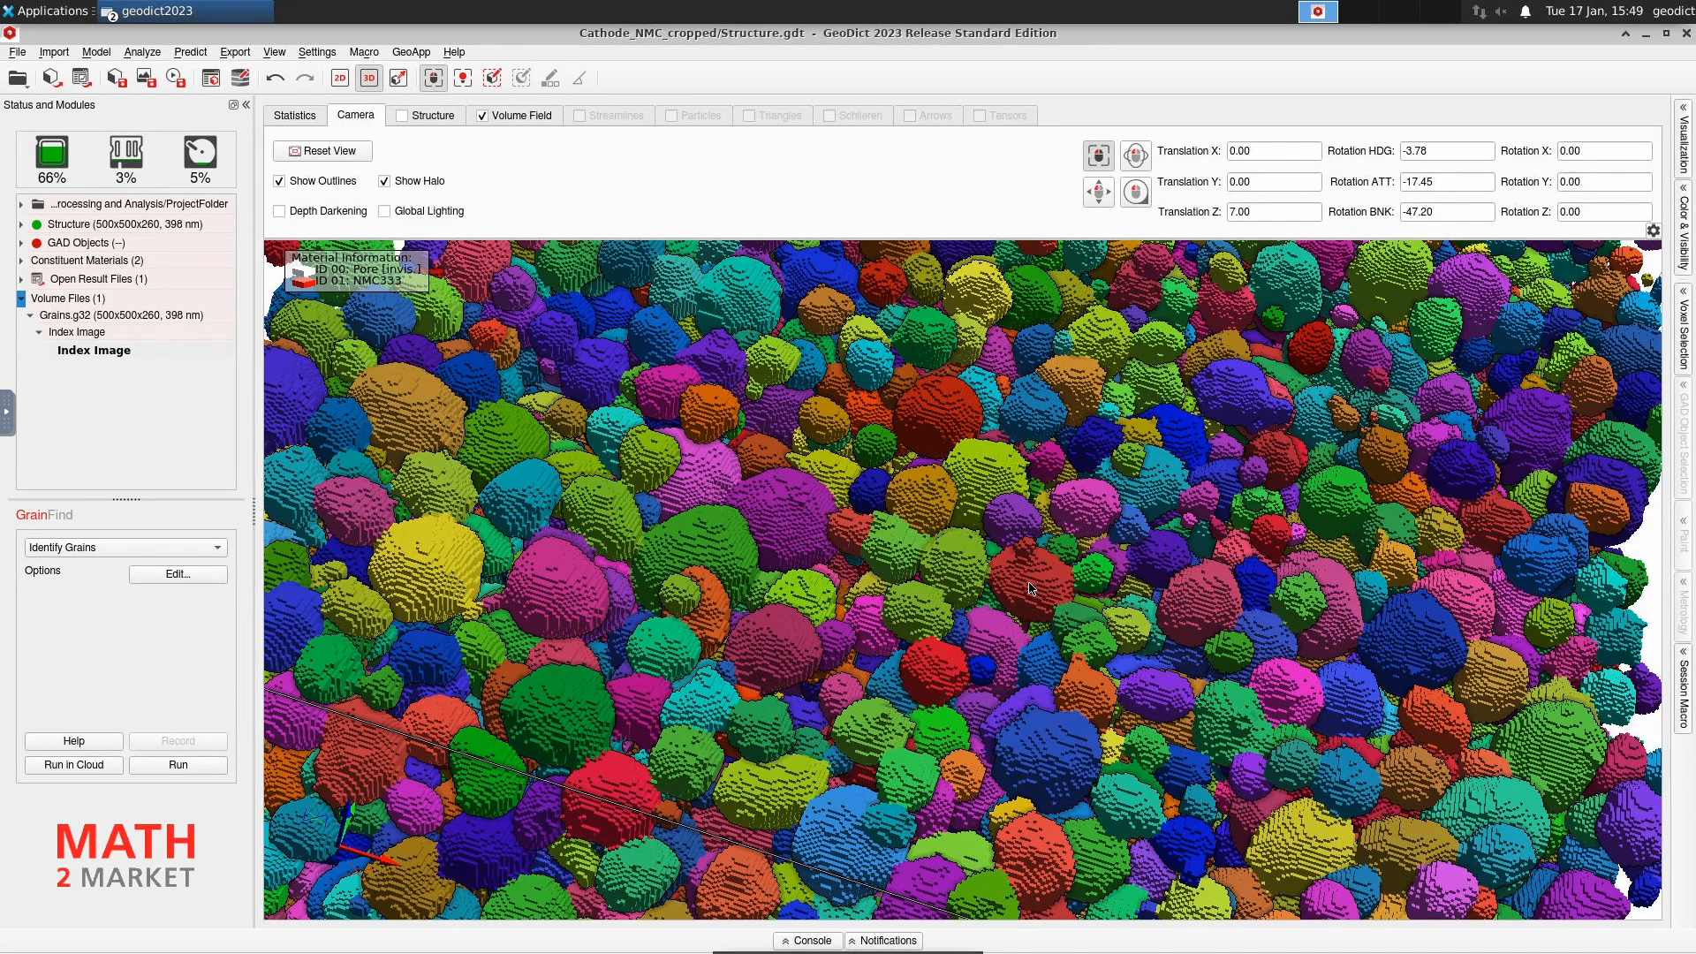
pyautogui.scroll(5, 1030, 588)
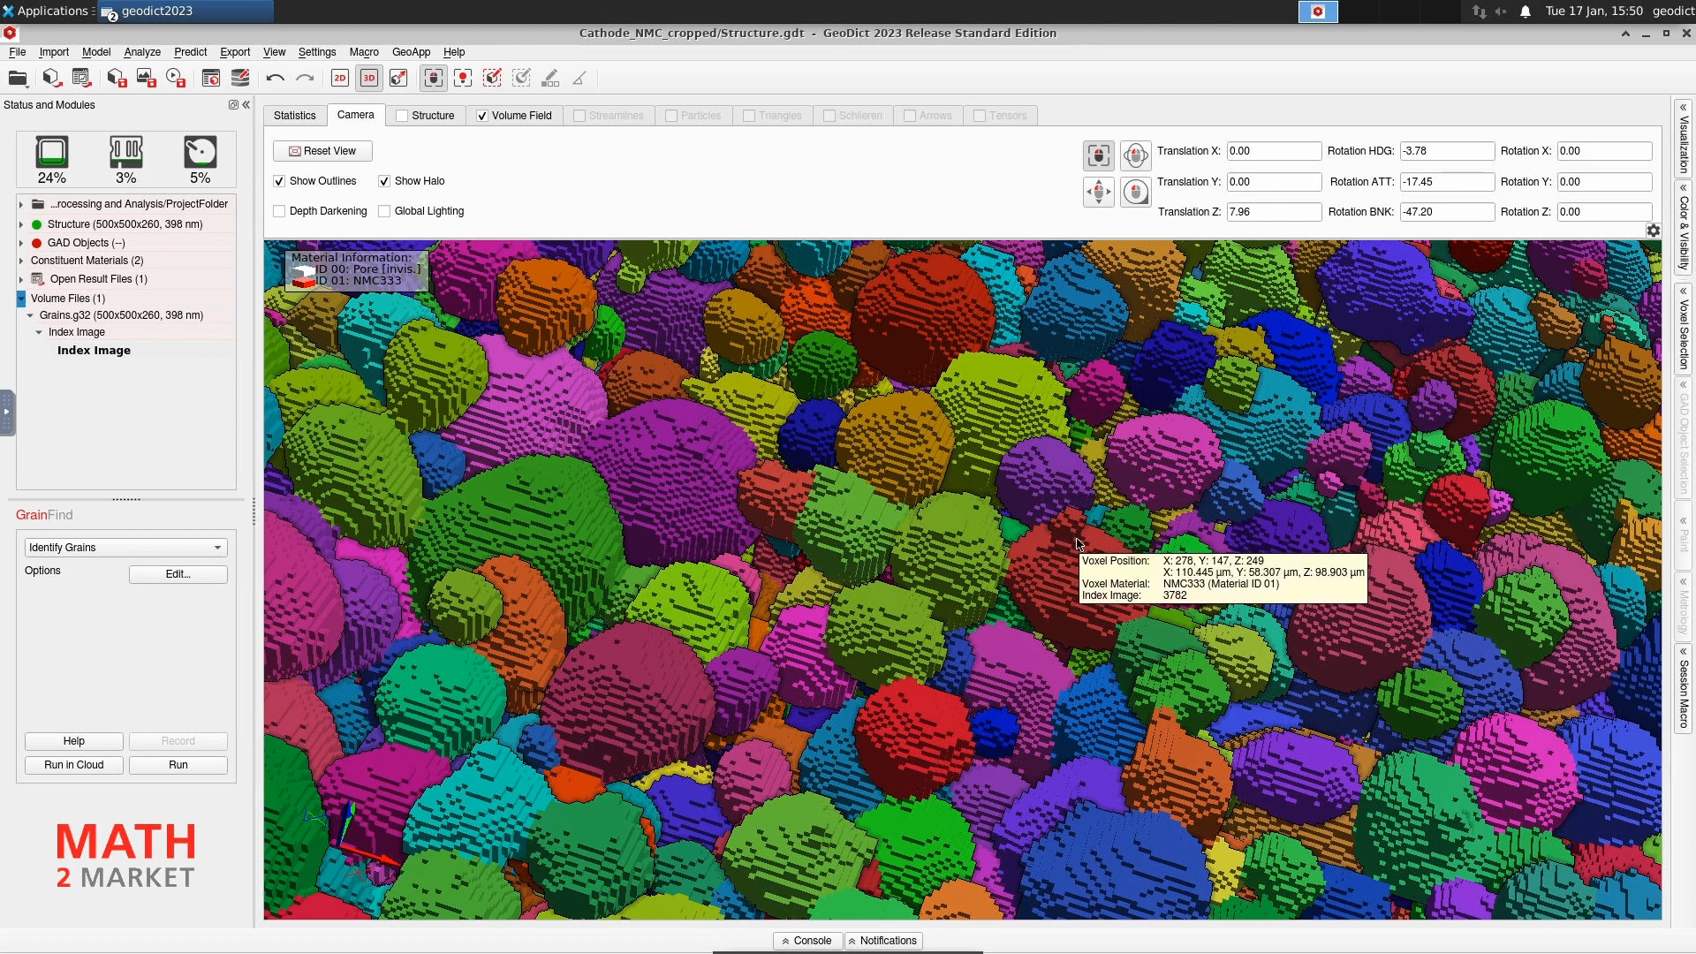
pyautogui.moveTo(1077, 543); pyautogui.dragTo(1115, 621)
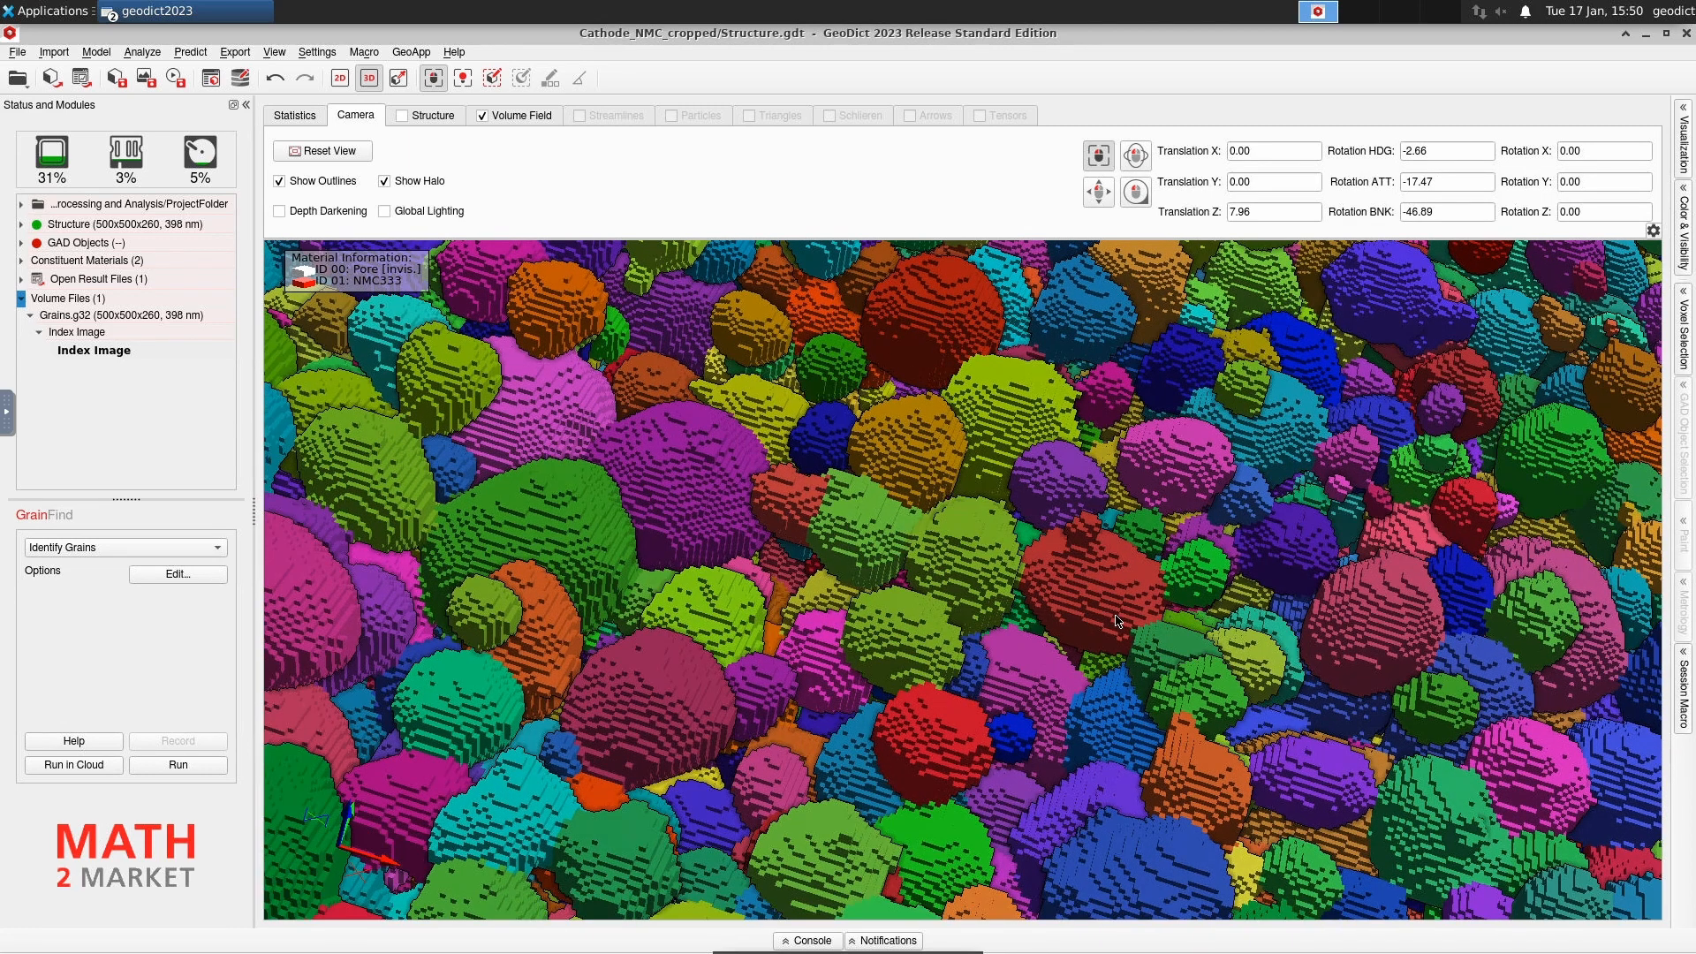
pyautogui.scroll(-5, 1115, 621)
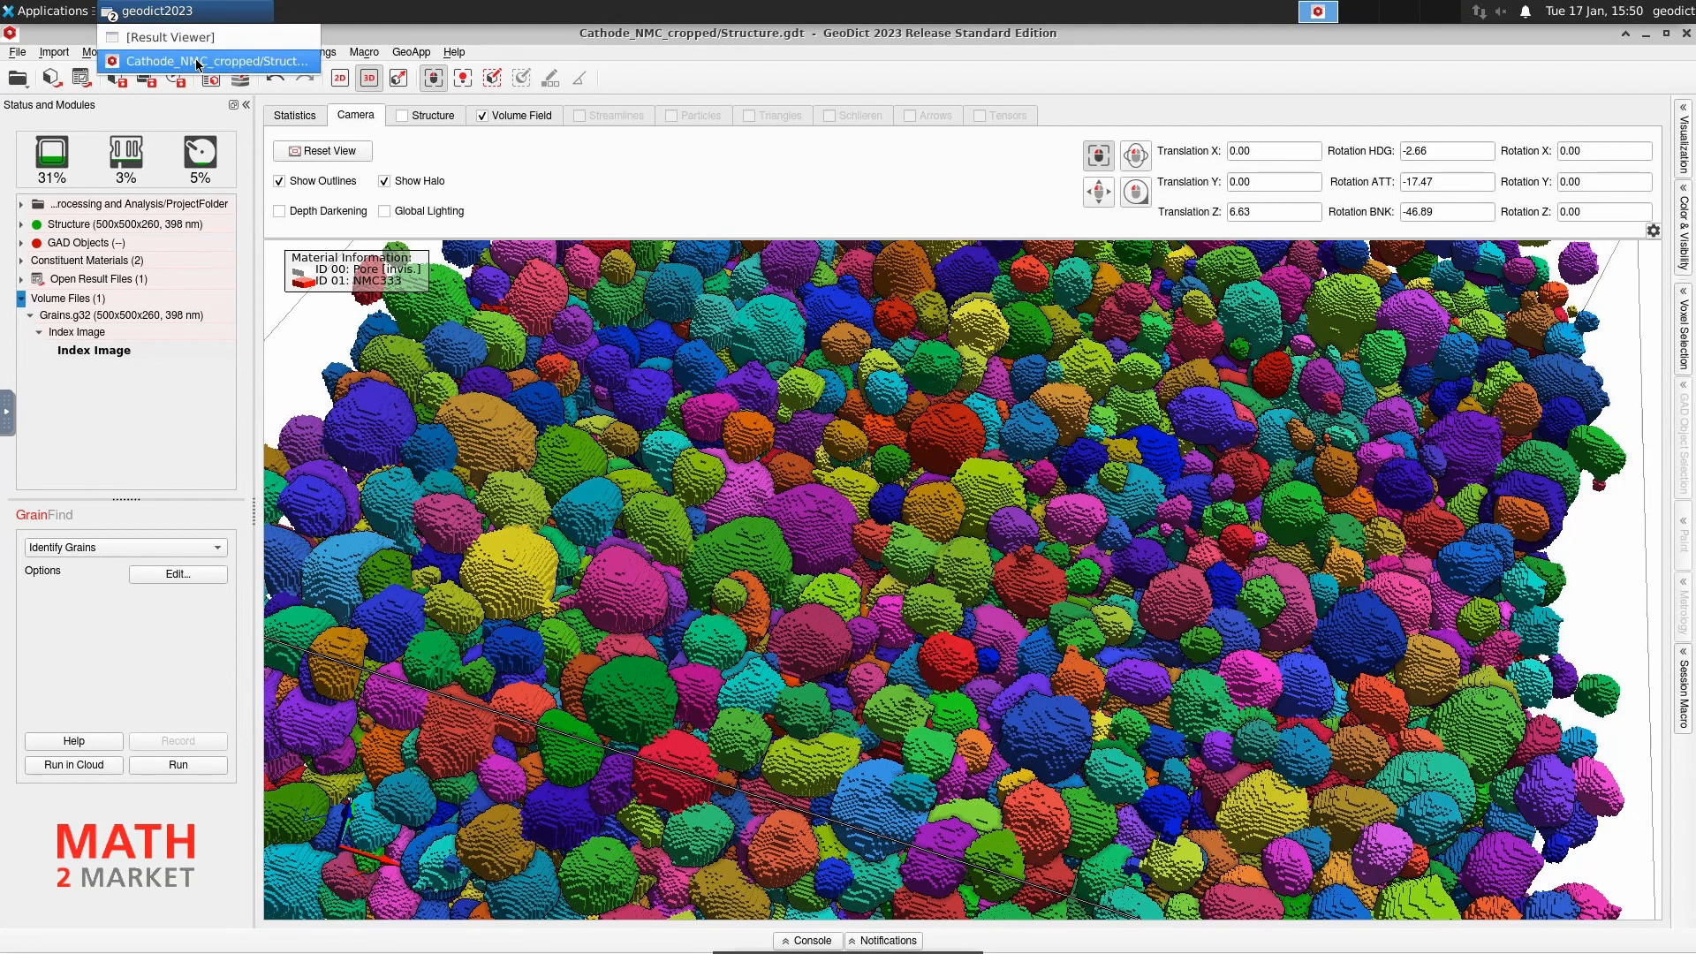
# - Load the grain-size distribution with its Equivalent Diameter component from the Identify Grains results, replacing the index image, and return to the main window
pyautogui.click(200, 38)
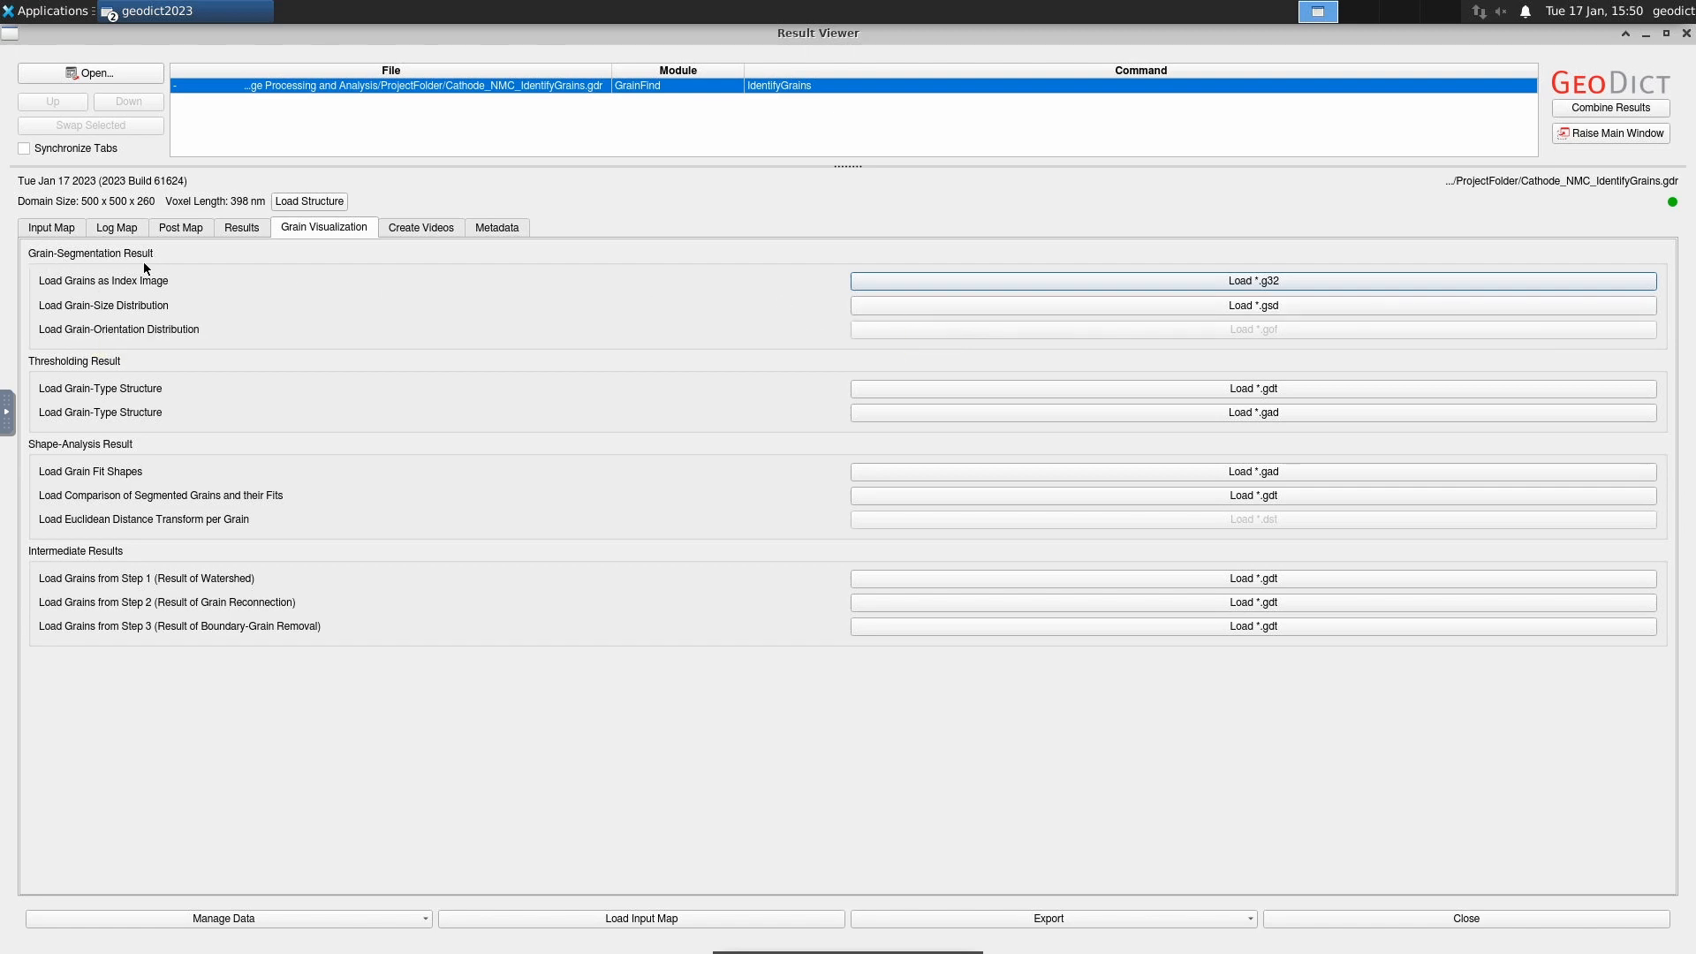
pyautogui.click(1132, 304)
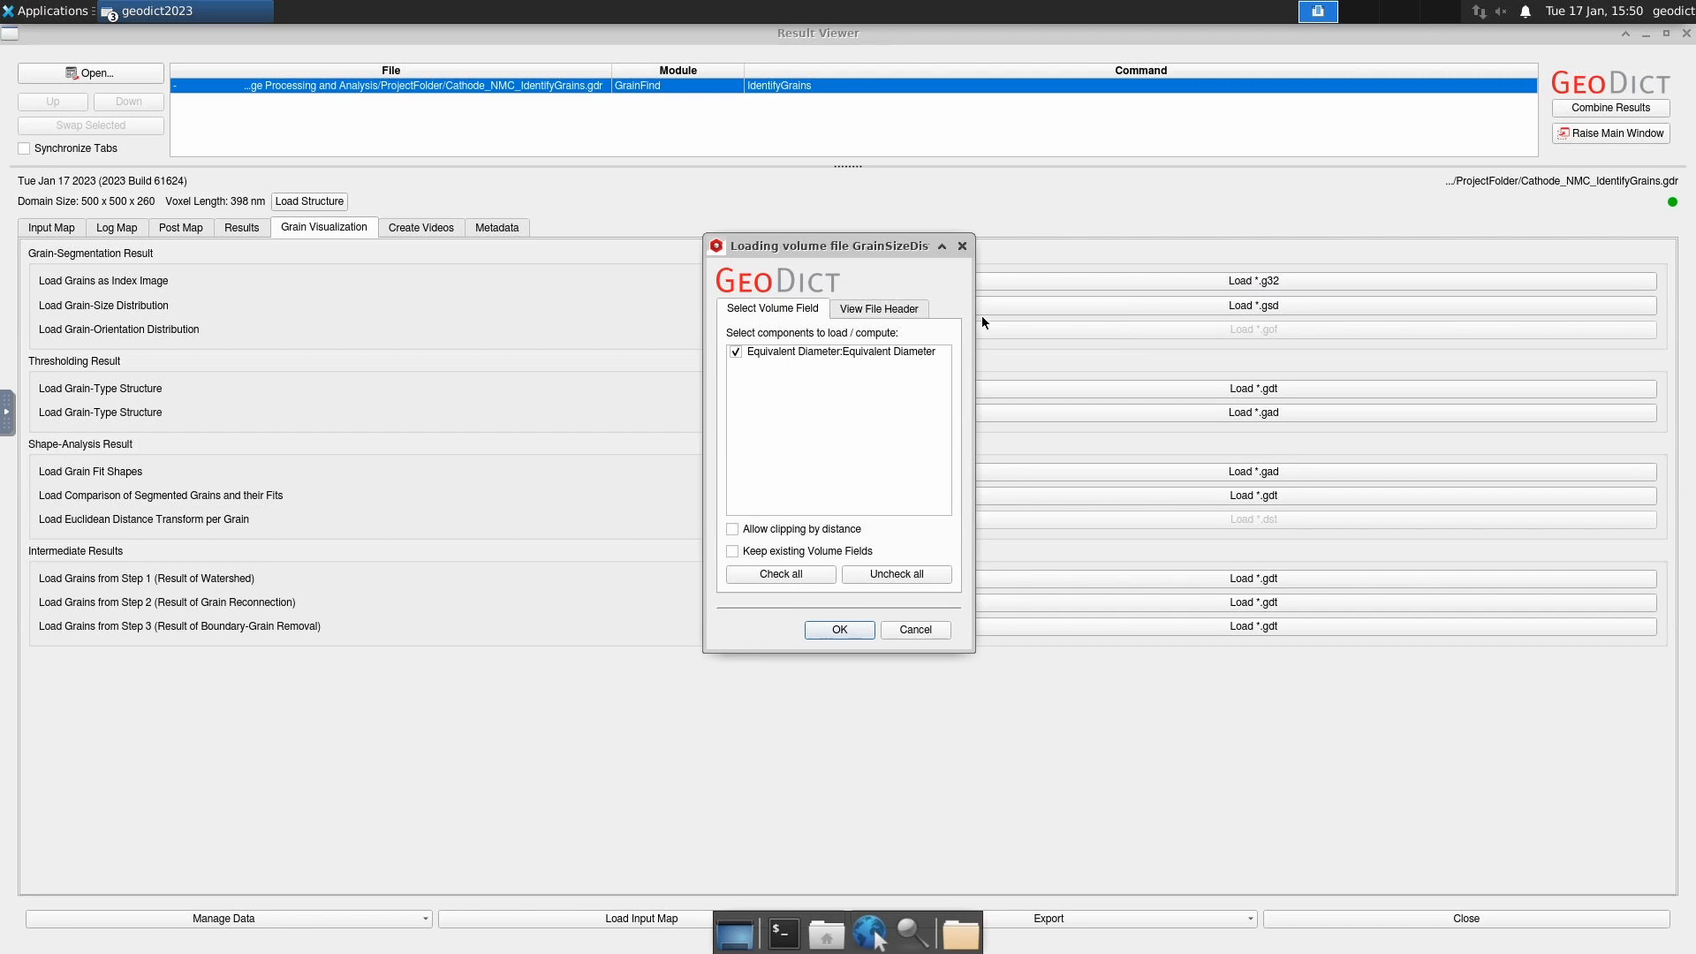
pyautogui.click(840, 630)
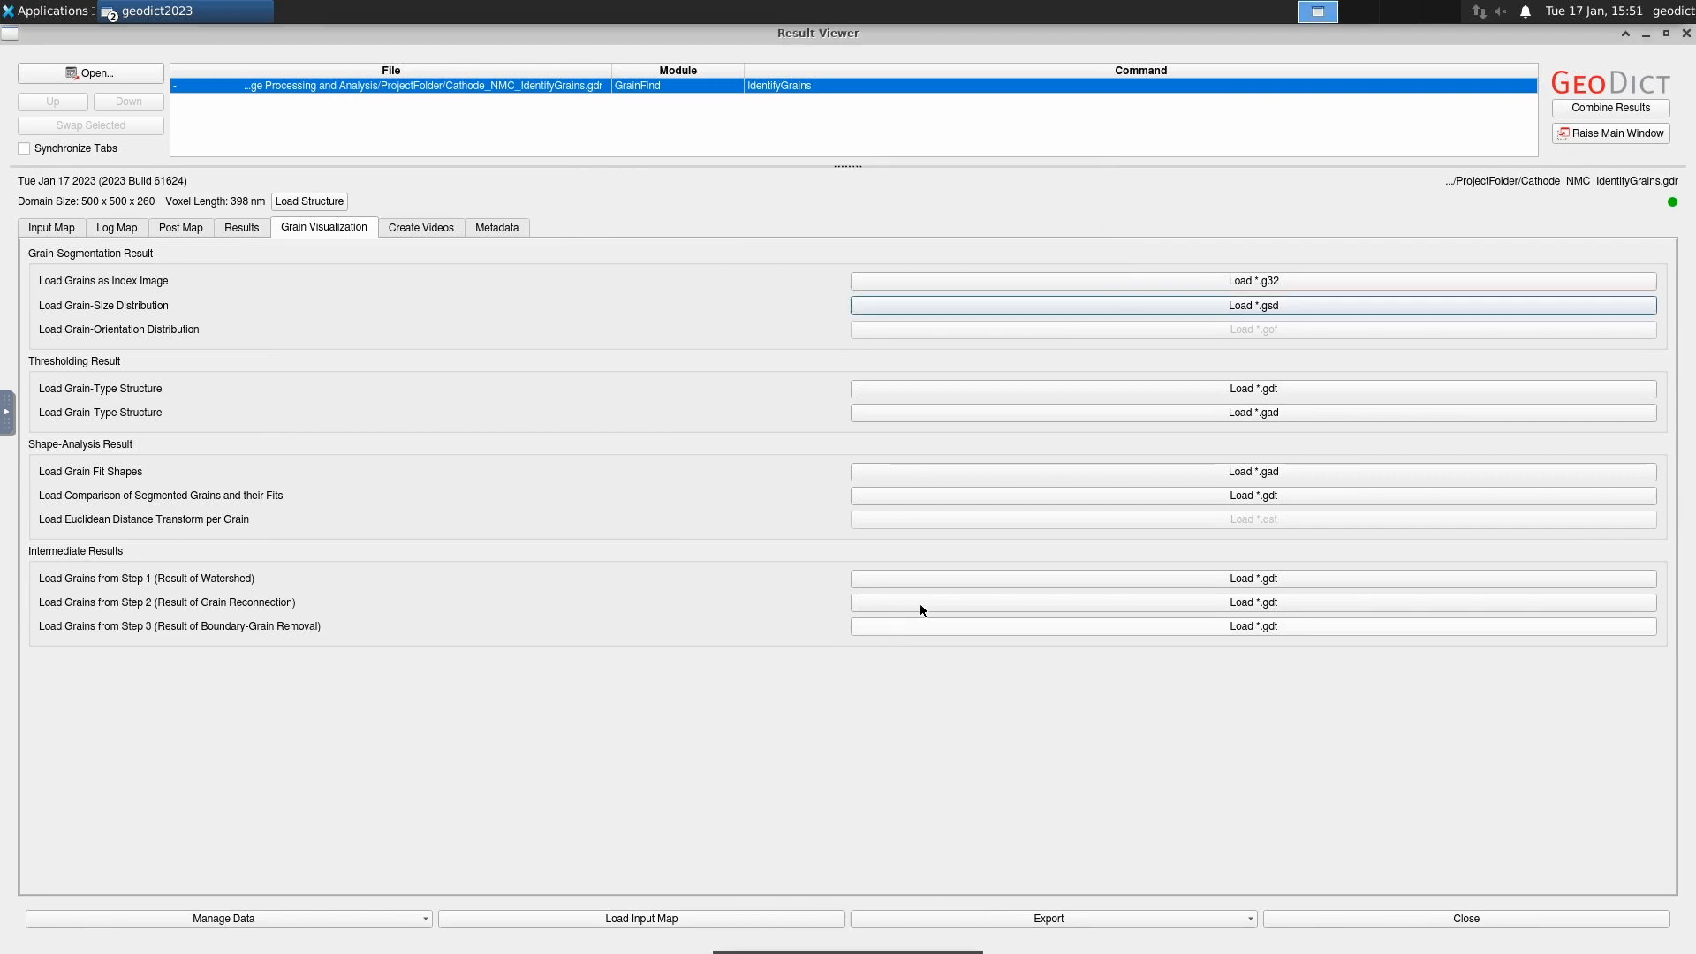
pyautogui.click(1643, 34)
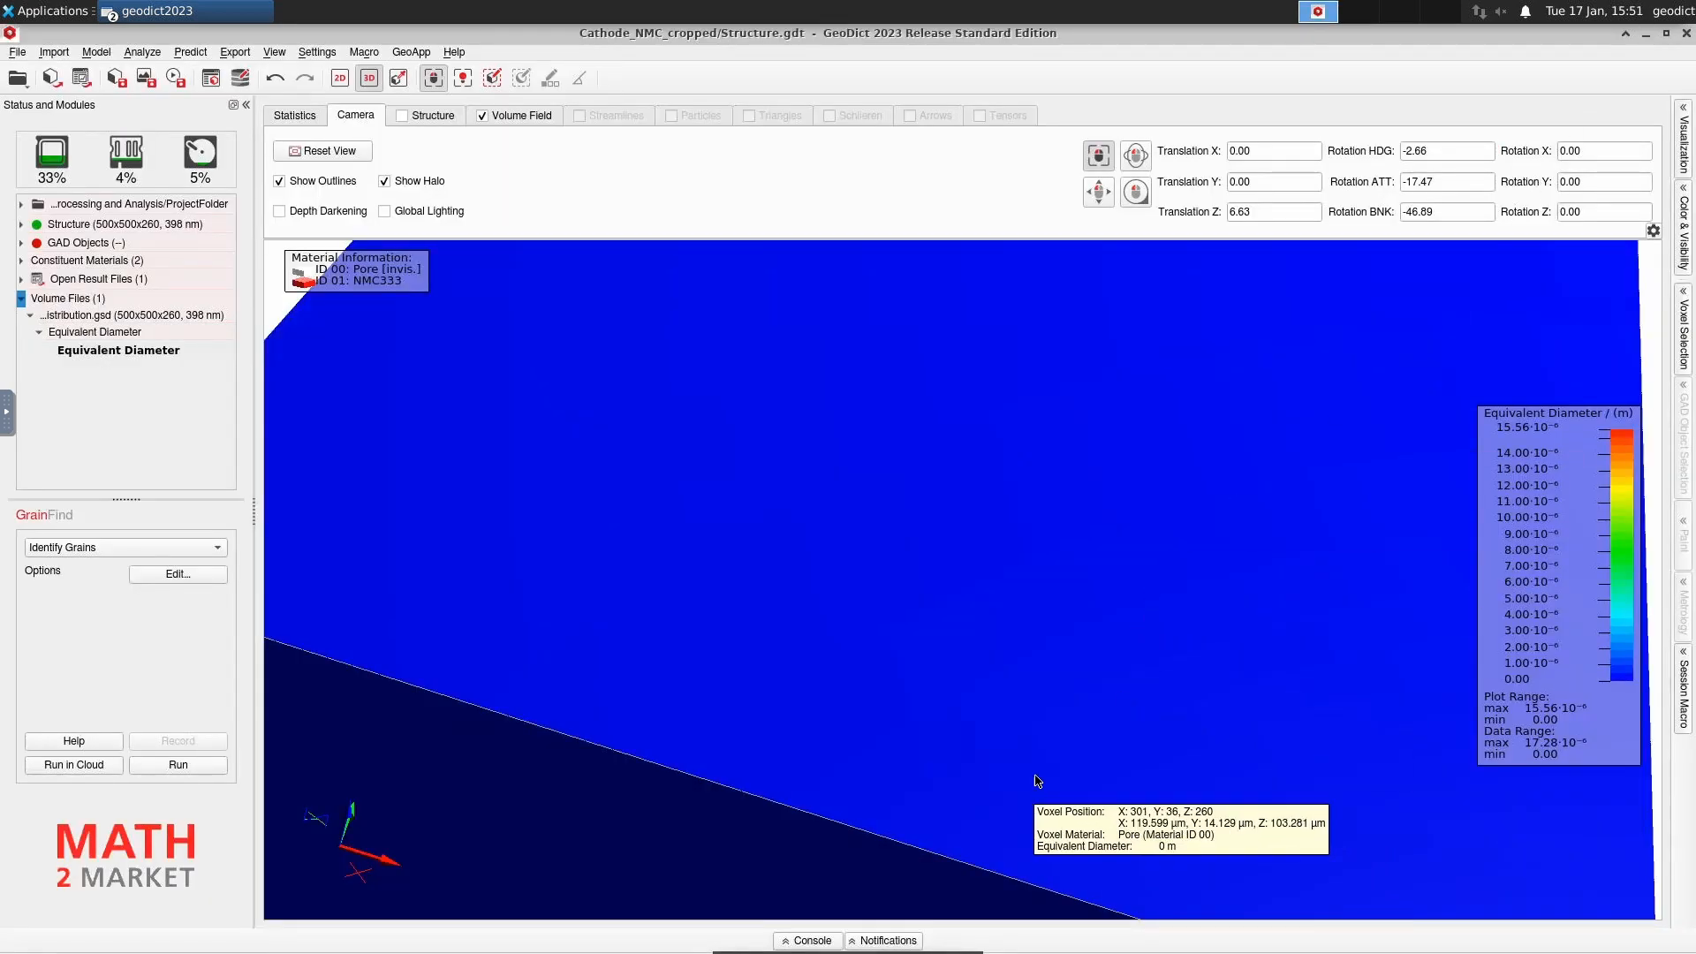
# - Restrict the visibility of the Equivalent Diameter volume field to material ID 1 (NMC333), excluding the pore material
pyautogui.scroll(-5, 1045, 759)
pyautogui.moveTo(1049, 722); pyautogui.dragTo(1030, 602)
pyautogui.moveTo(969, 678); pyautogui.dragTo(977, 715)
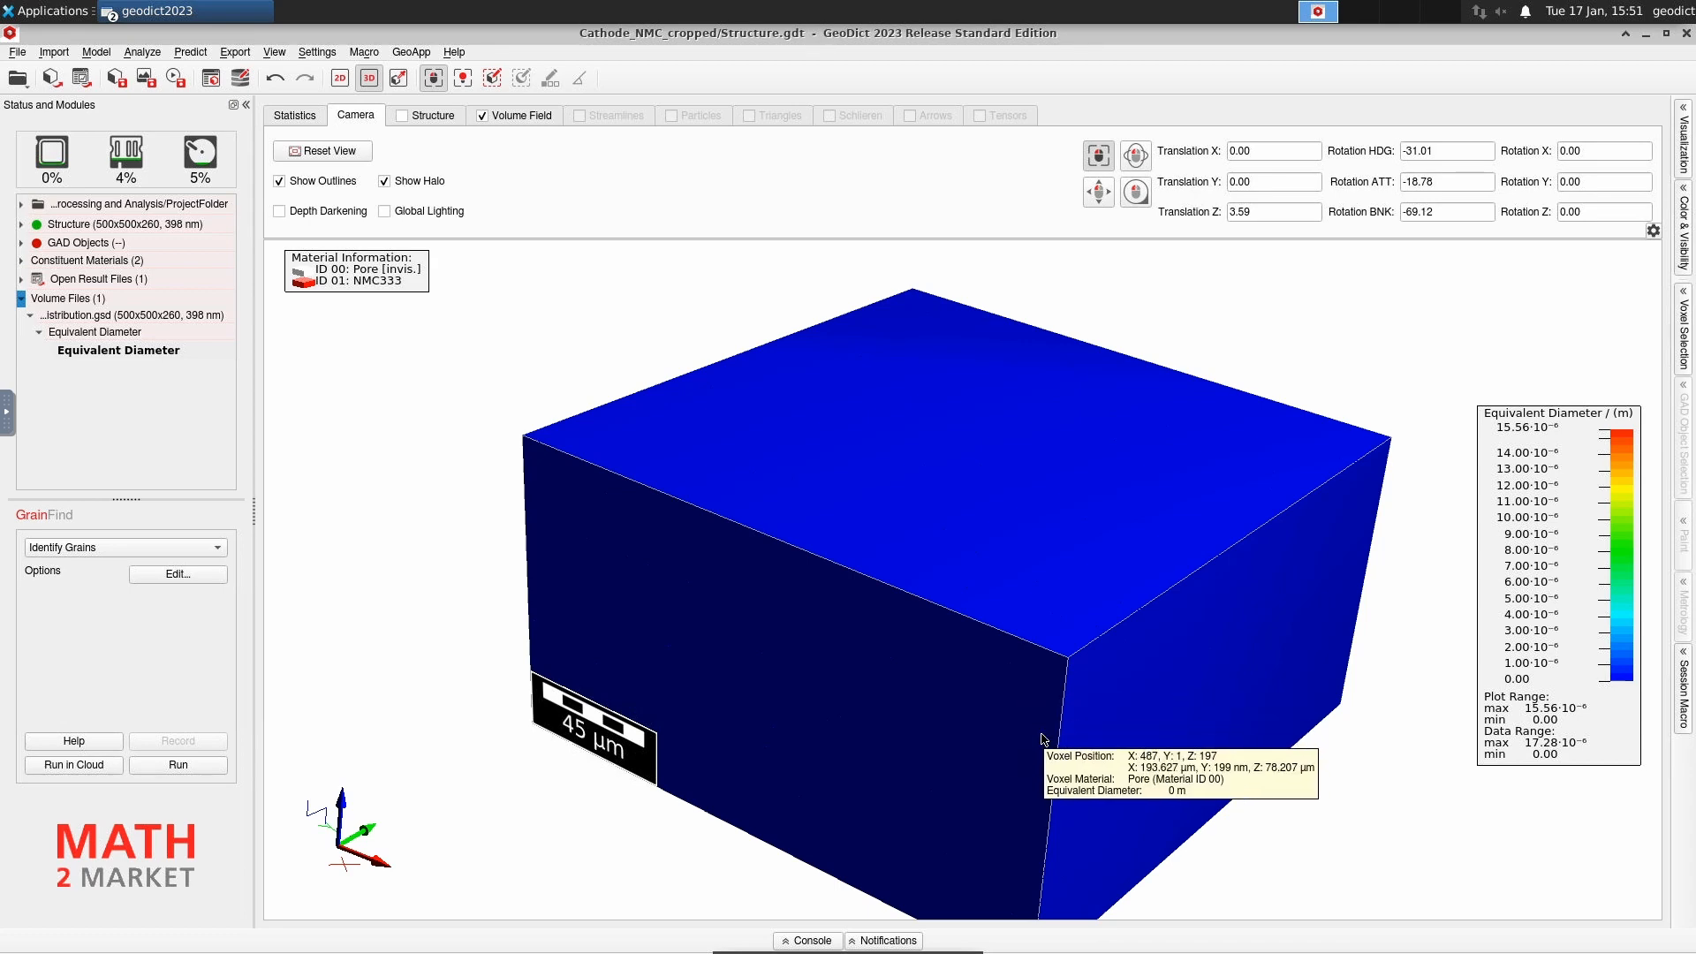
pyautogui.moveTo(1040, 737); pyautogui.dragTo(987, 735)
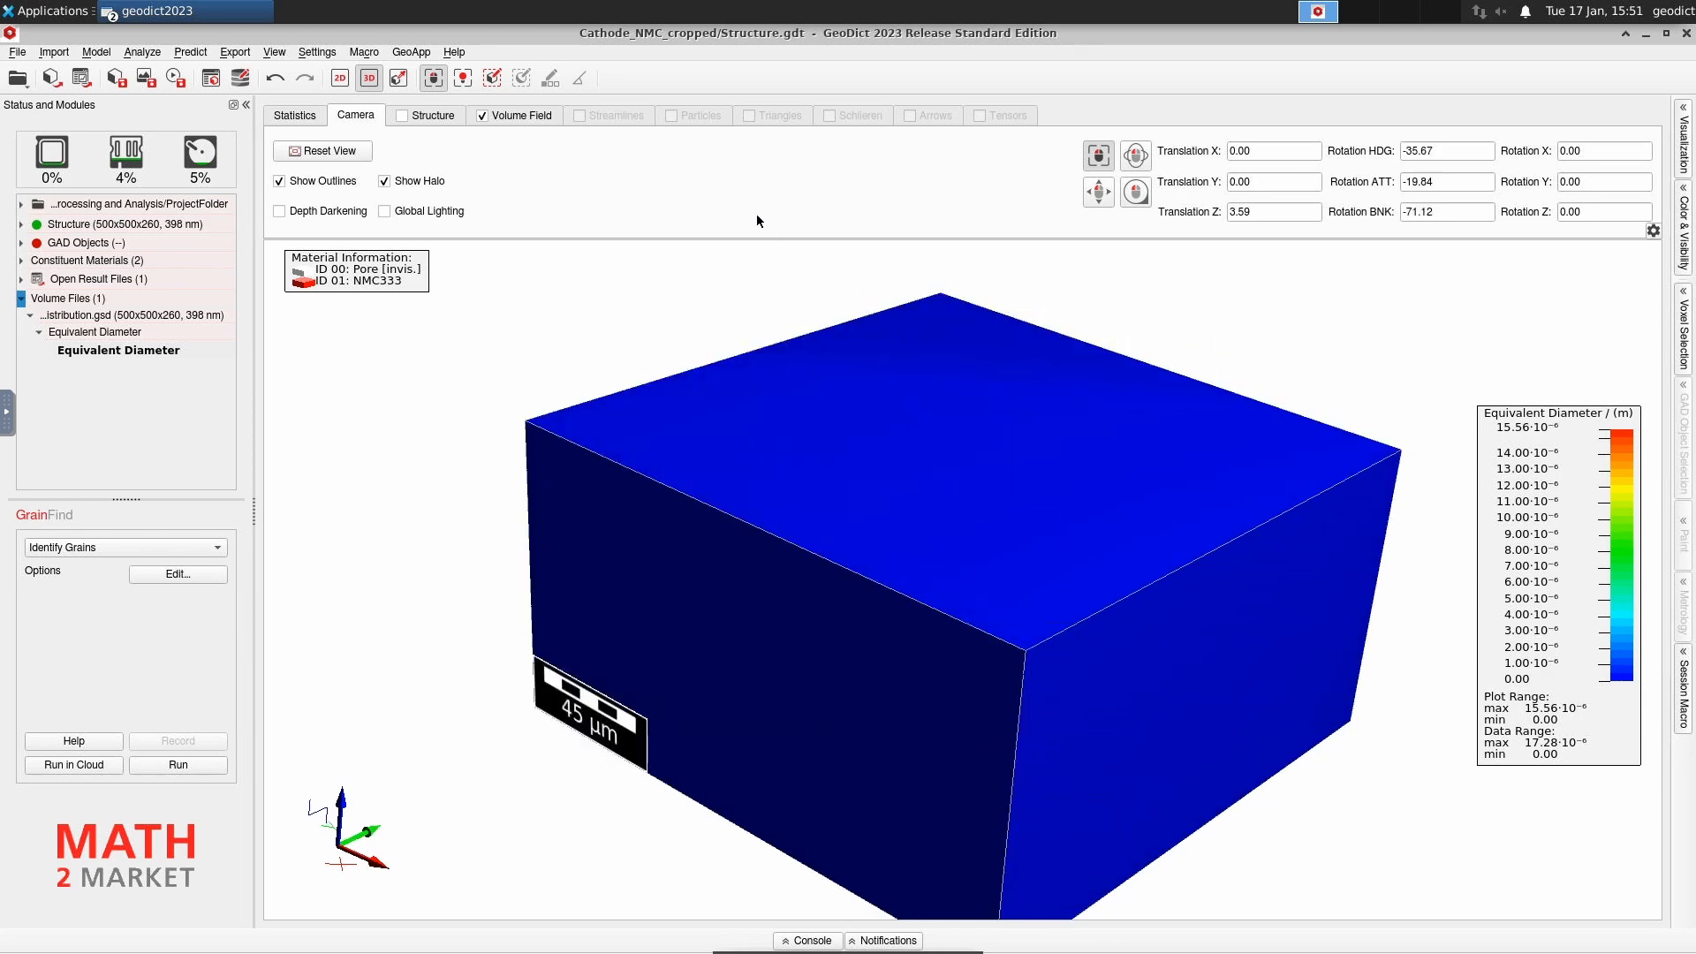
pyautogui.click(523, 115)
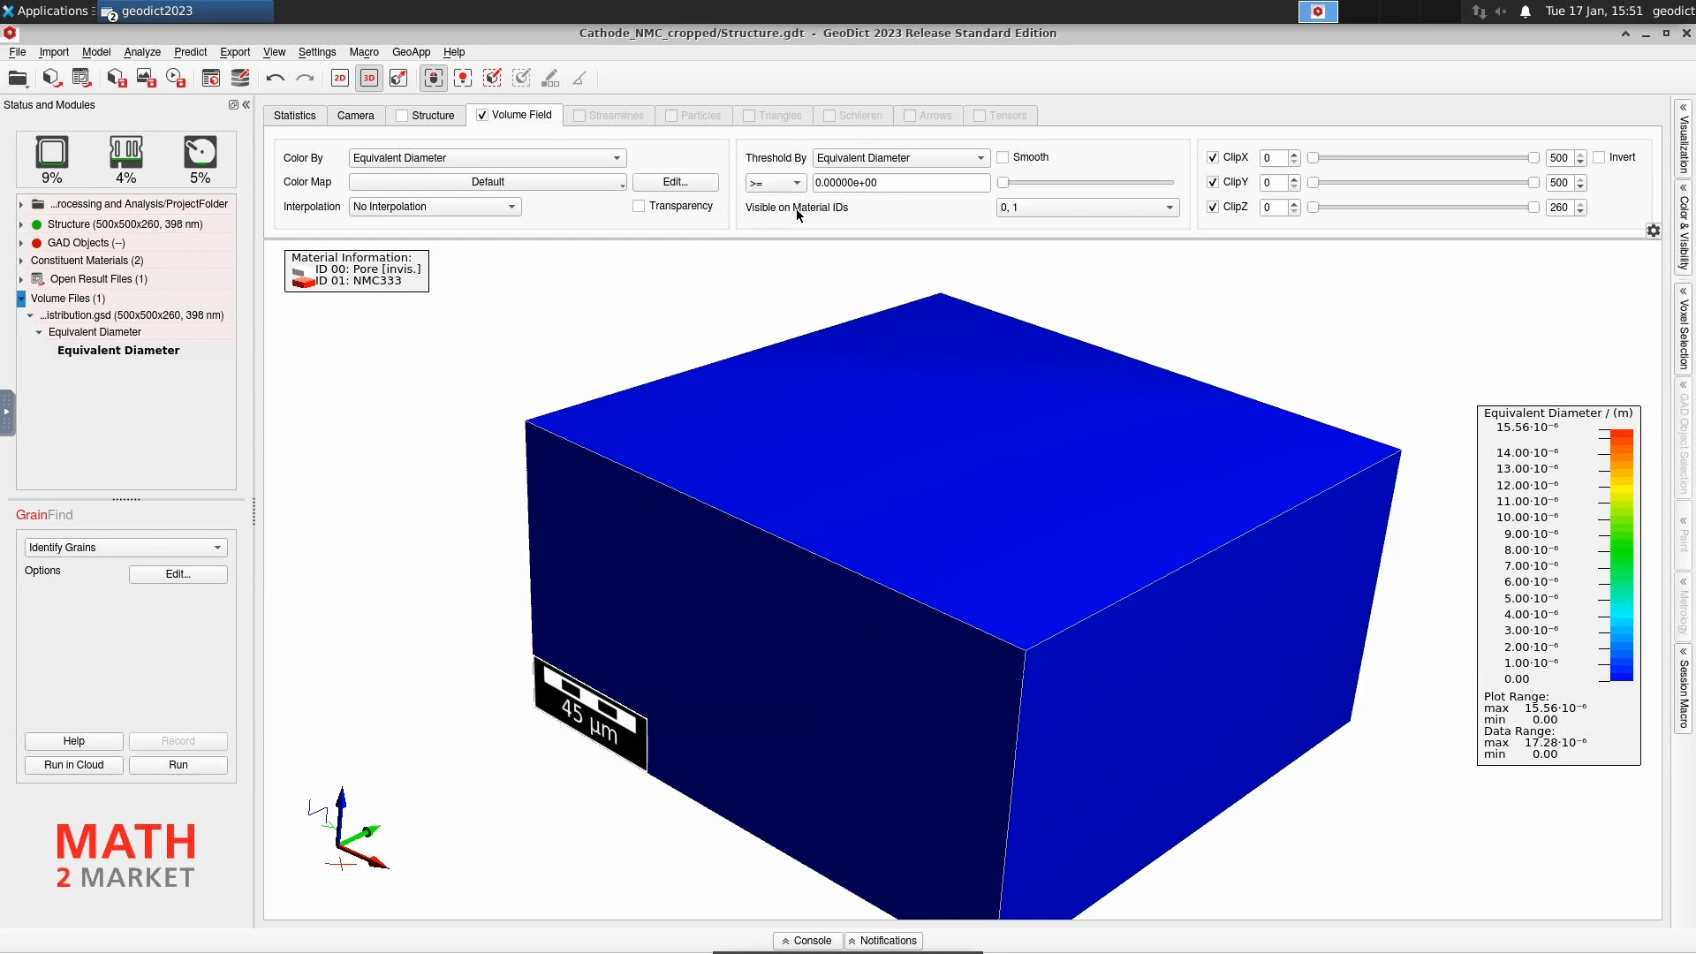
pyautogui.click(1037, 208)
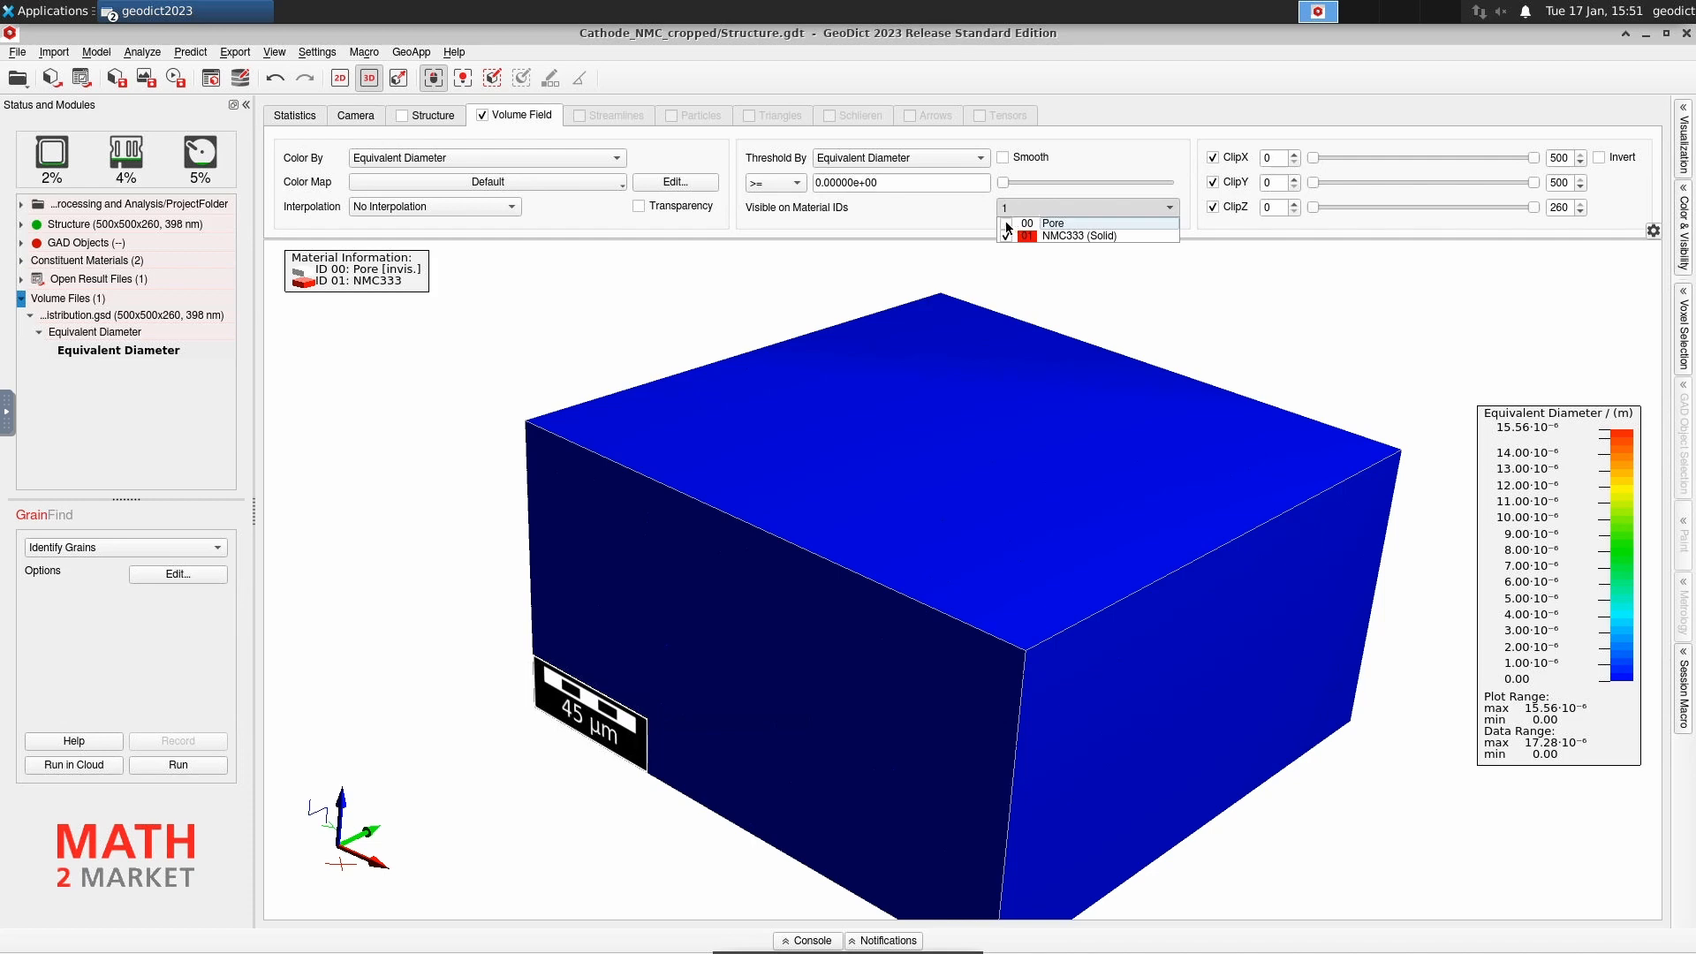
pyautogui.click(954, 394)
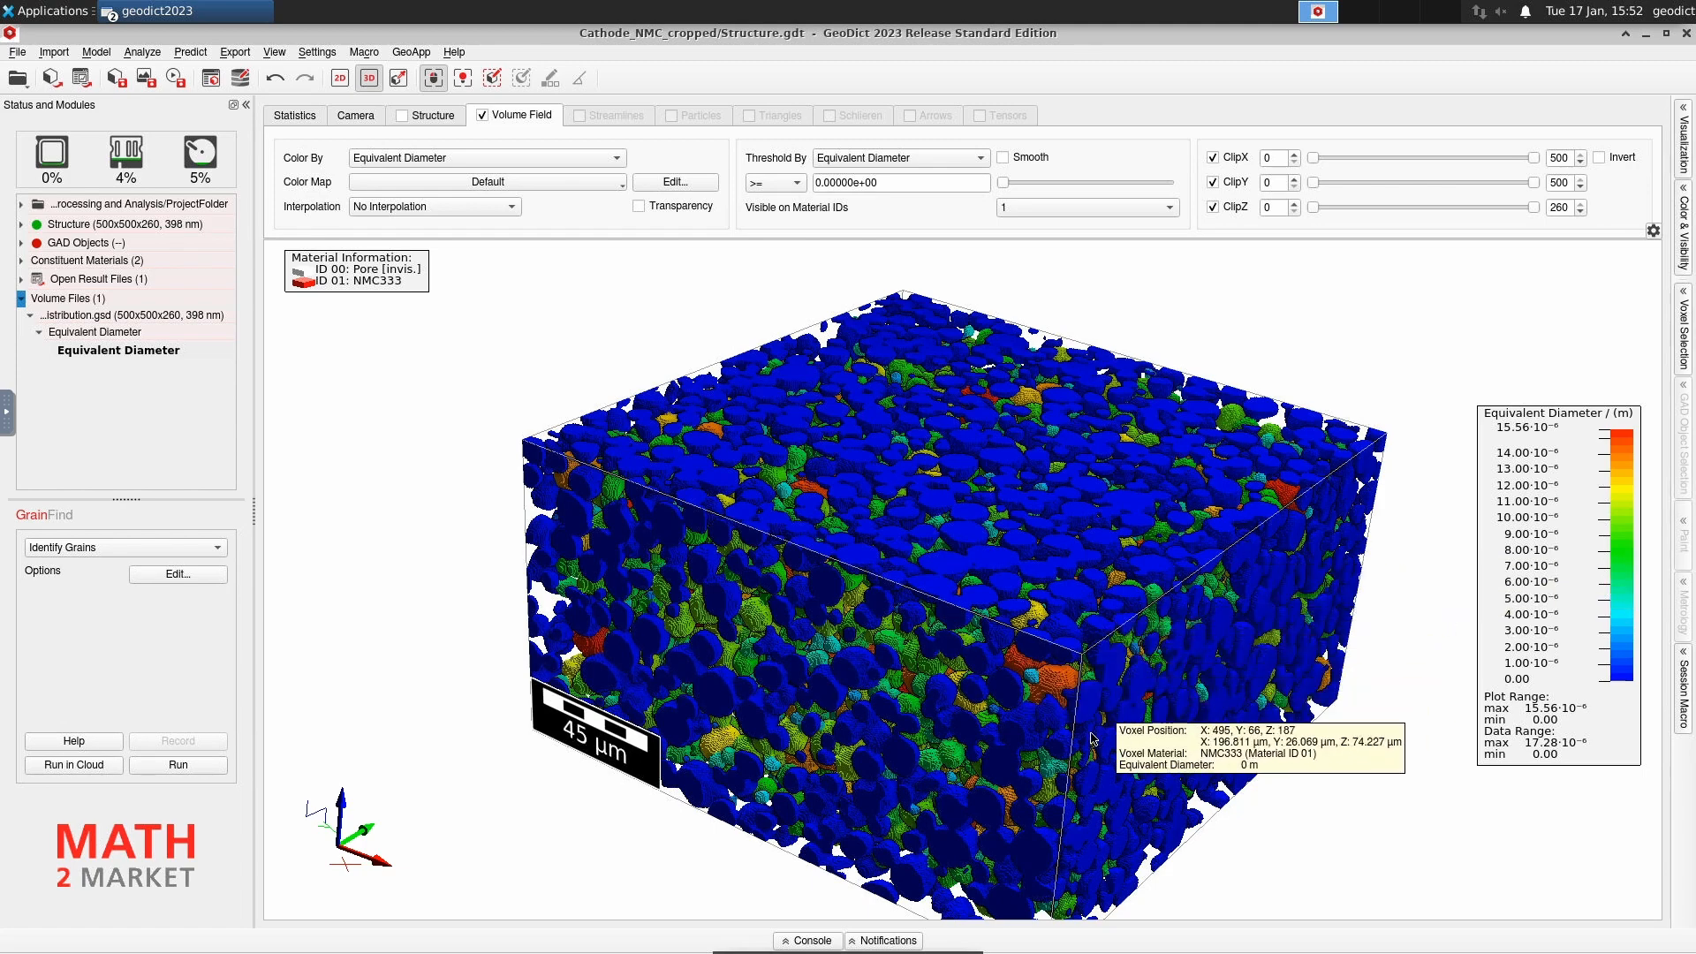
# - Raise the Equivalent Diameter visibility threshold to 1.72781e-07 and examine the grains coloured by size up close in 3D
pyautogui.moveTo(1105, 738); pyautogui.dragTo(1122, 749)
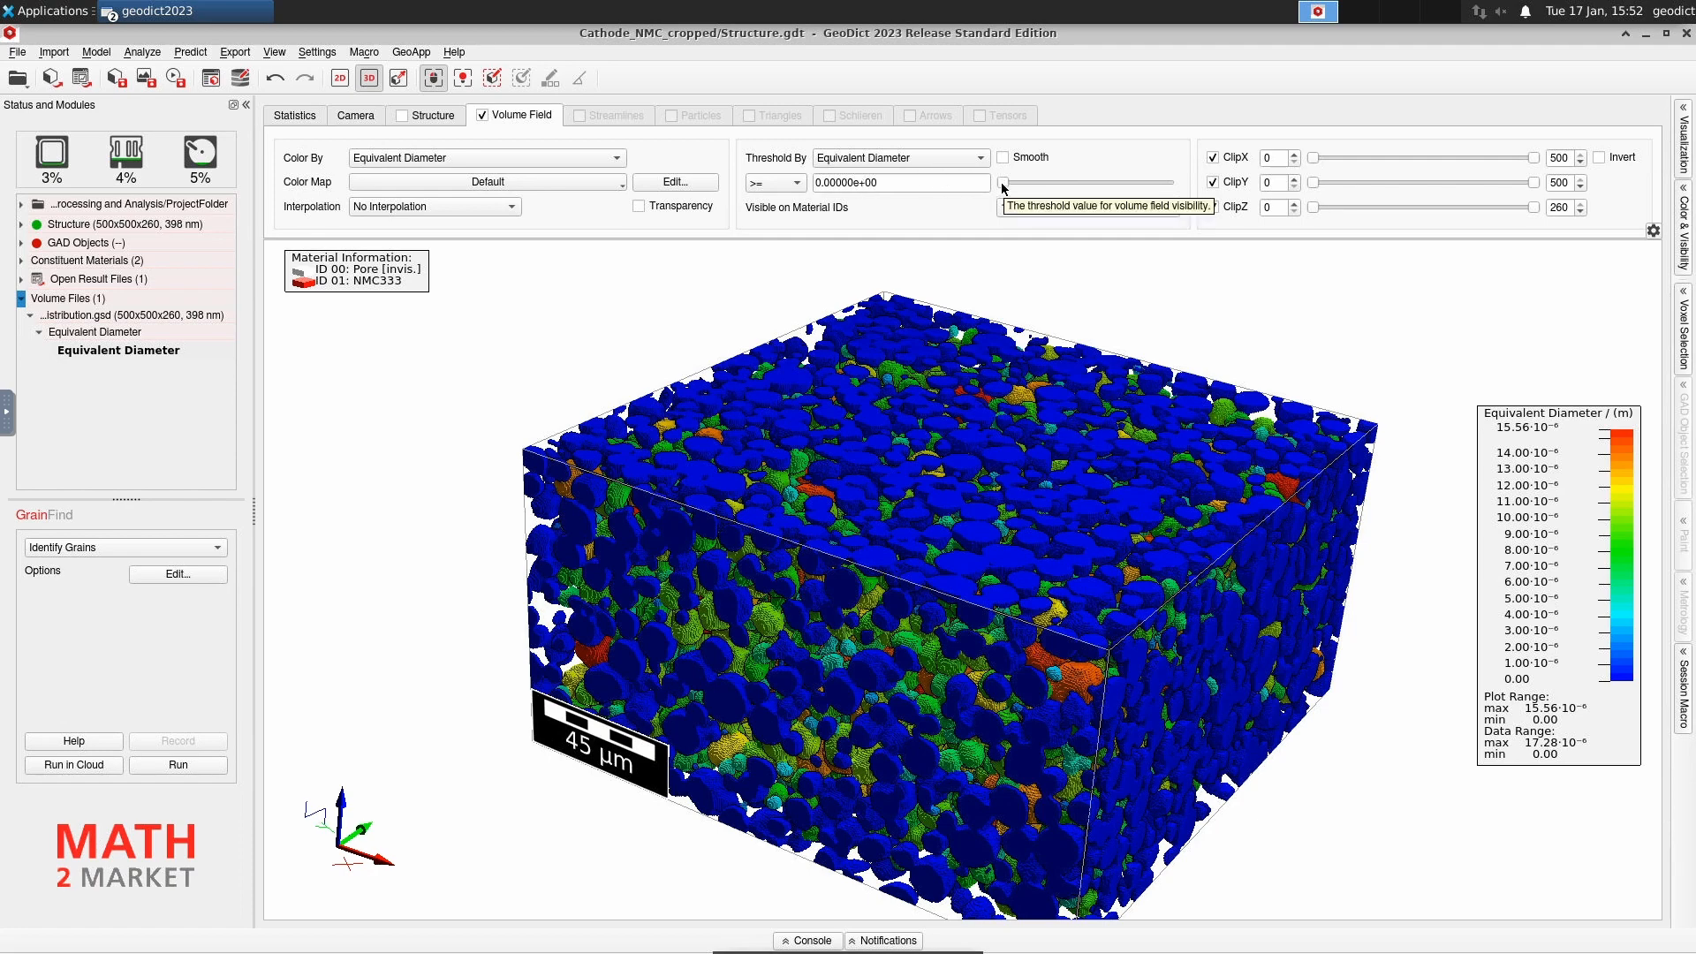
pyautogui.moveTo(1000, 183); pyautogui.dragTo(1002, 184)
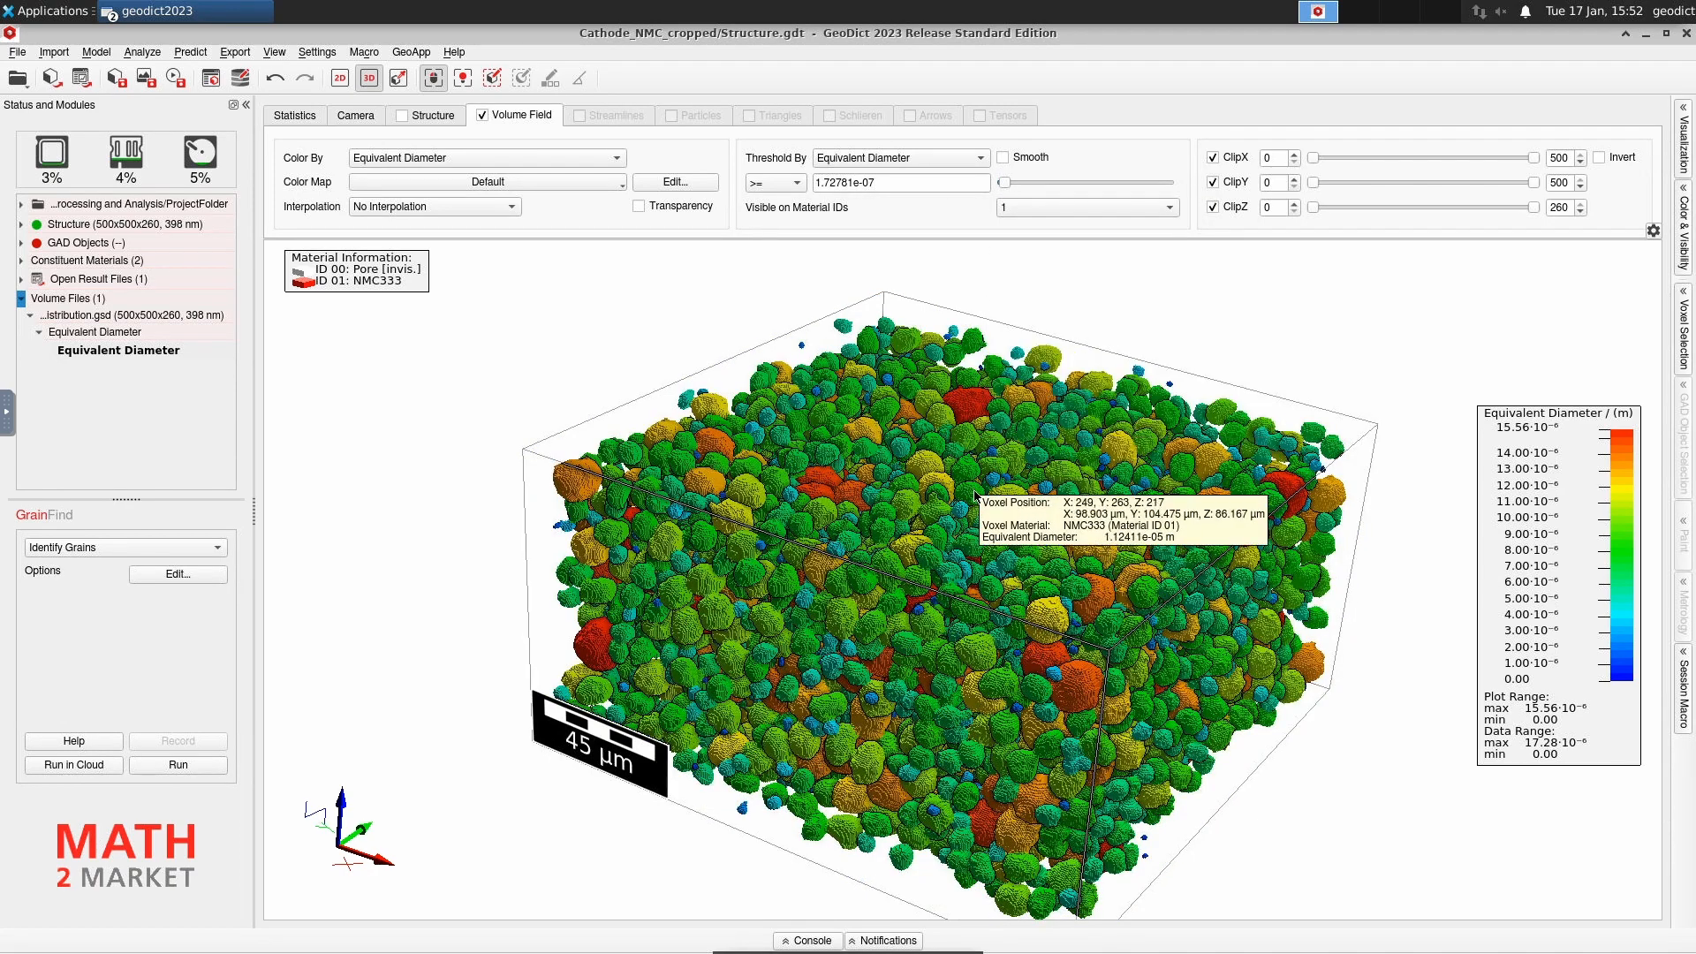
pyautogui.moveTo(974, 486); pyautogui.dragTo(976, 534)
pyautogui.moveTo(996, 569)
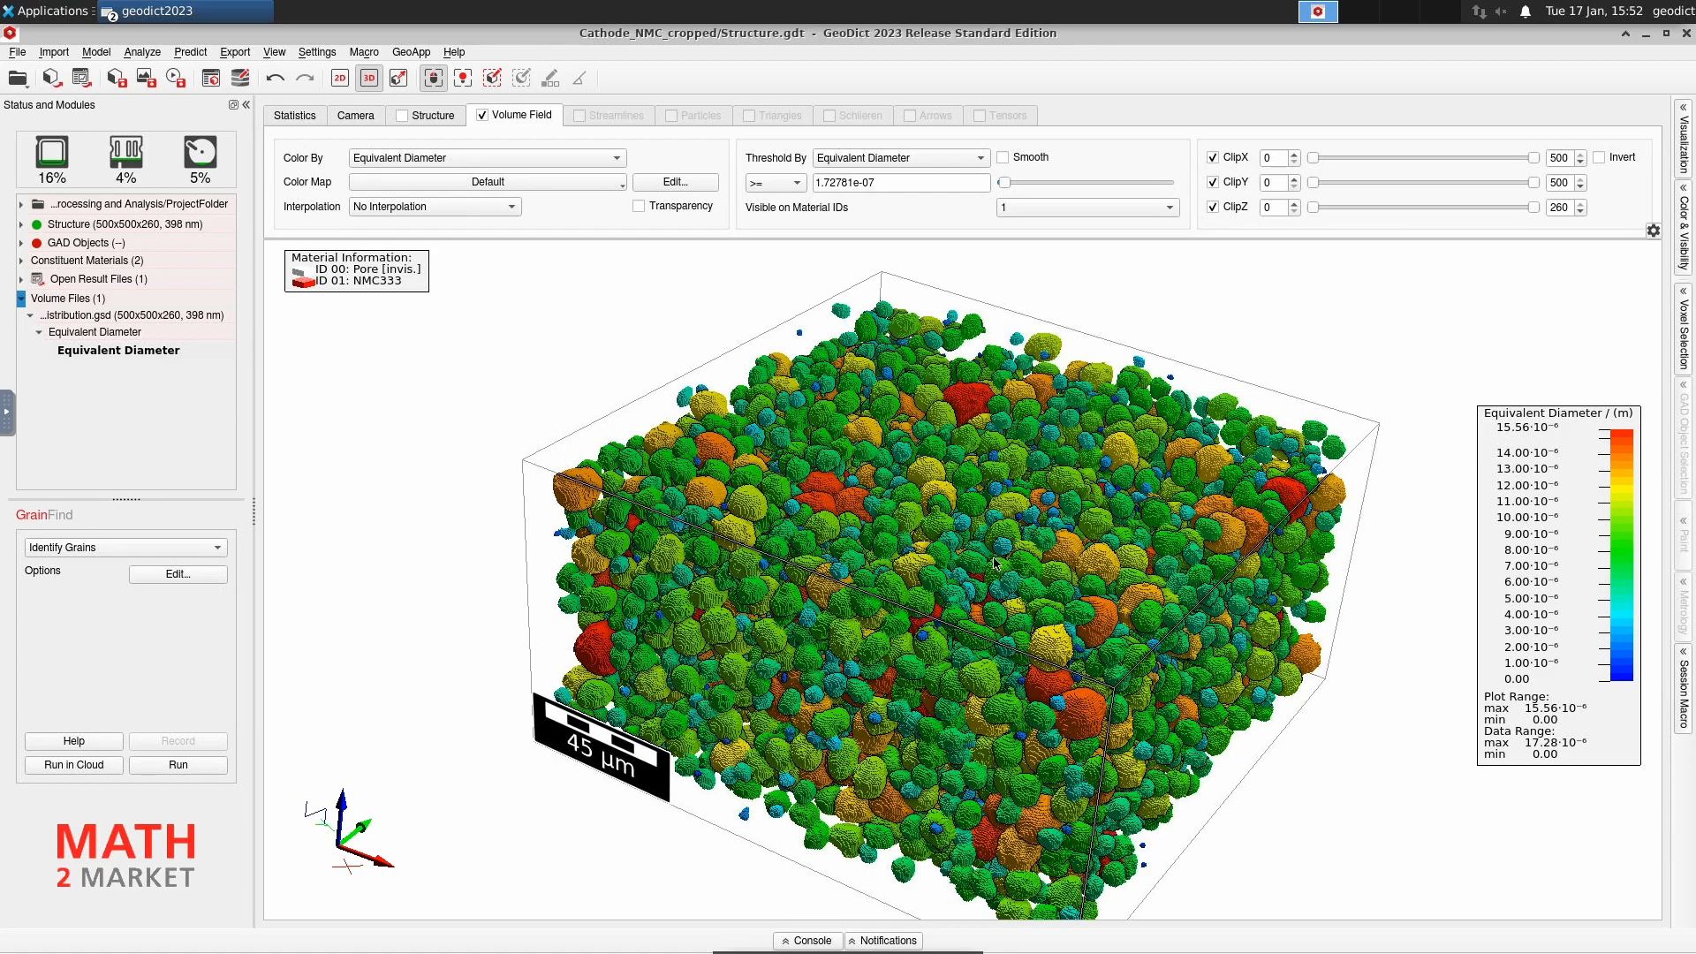
pyautogui.scroll(5, 941, 604)
pyautogui.scroll(3, 941, 604)
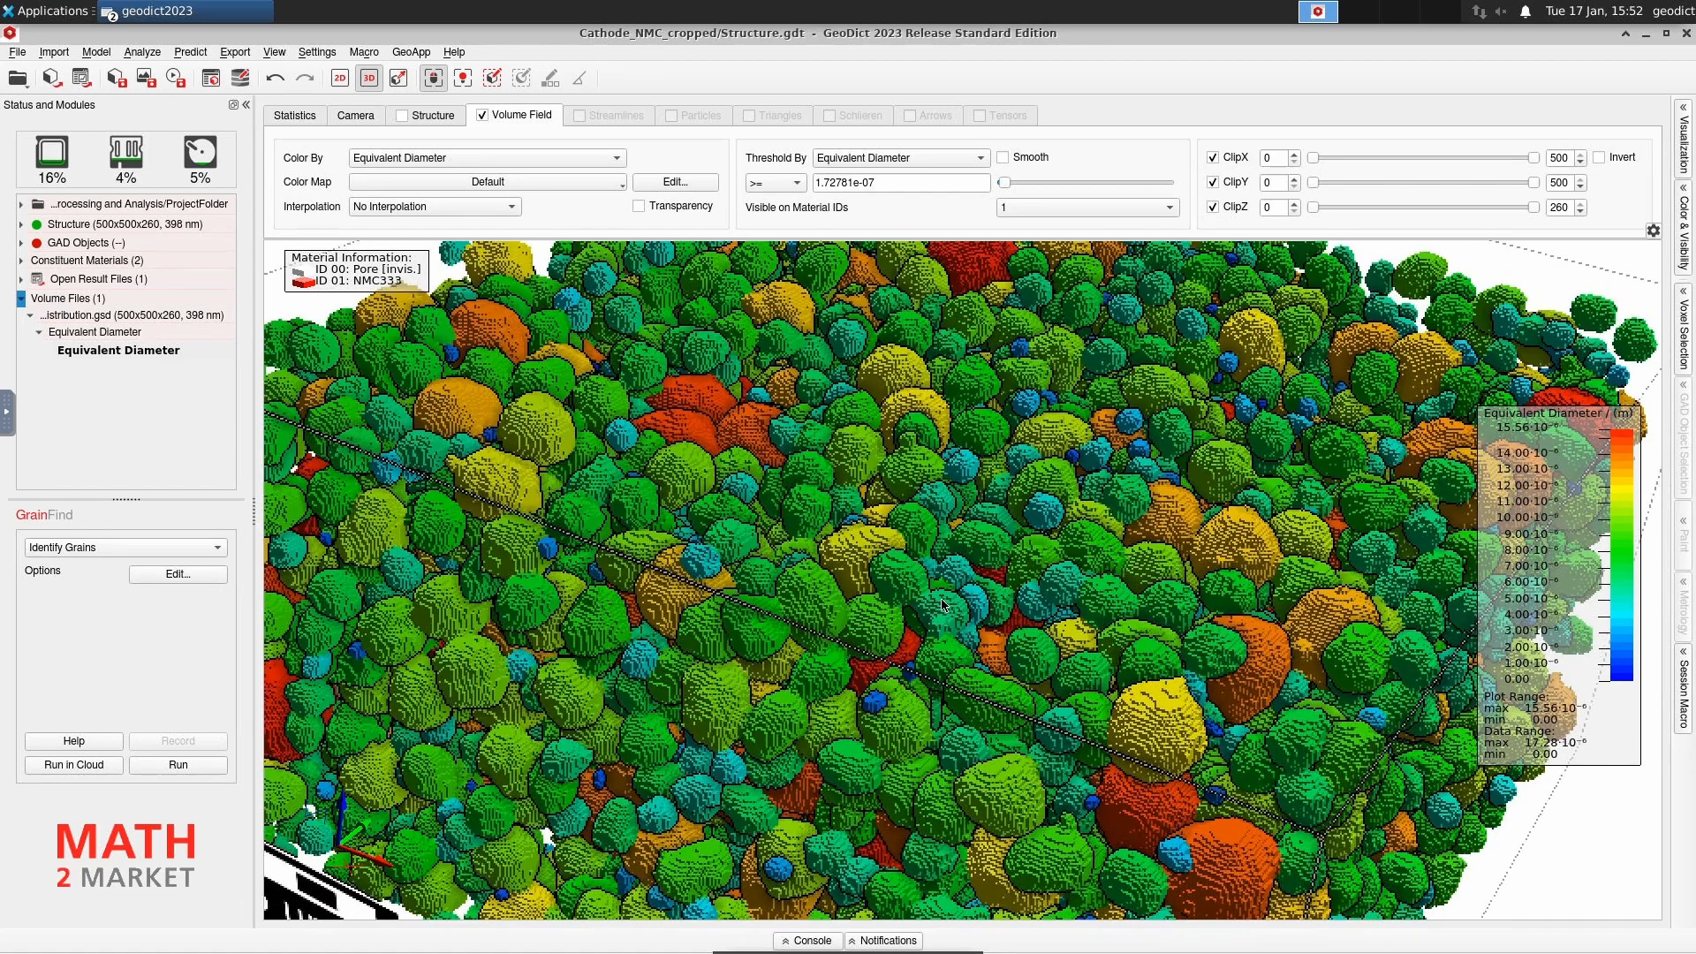
pyautogui.moveTo(683, 430)
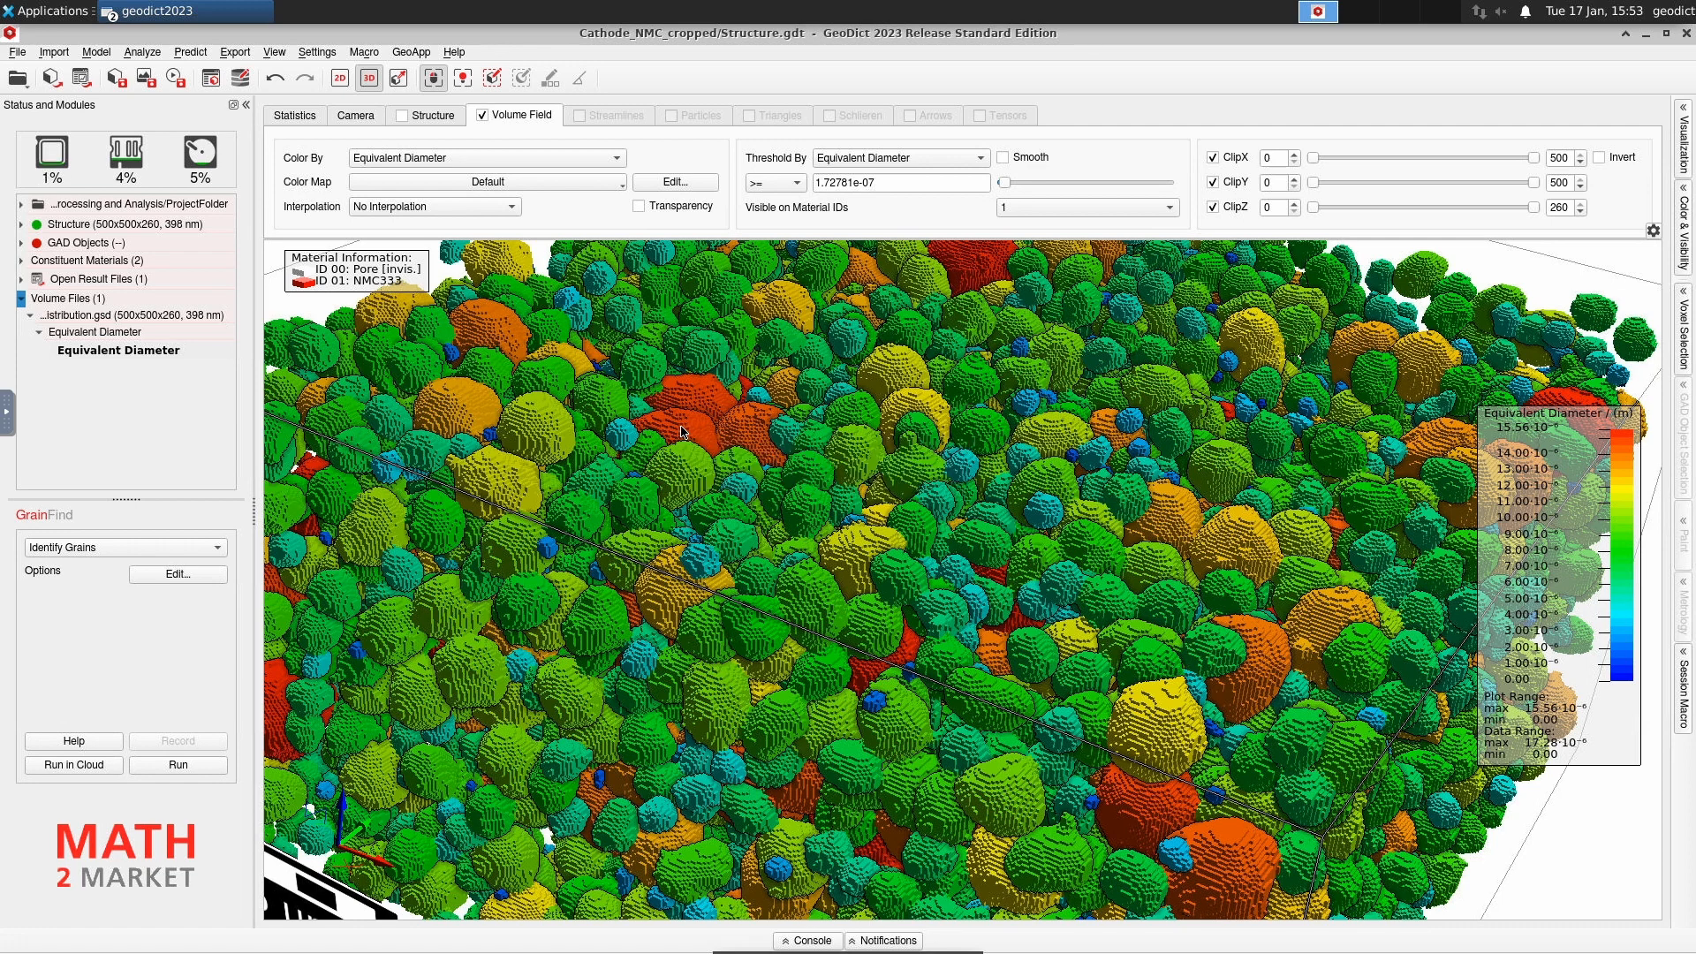
pyautogui.moveTo(875, 702)
# - Return to the Result Viewer and display the histogram plot of volume-equivalent sphere diameters from the grain results
pyautogui.click(204, 20)
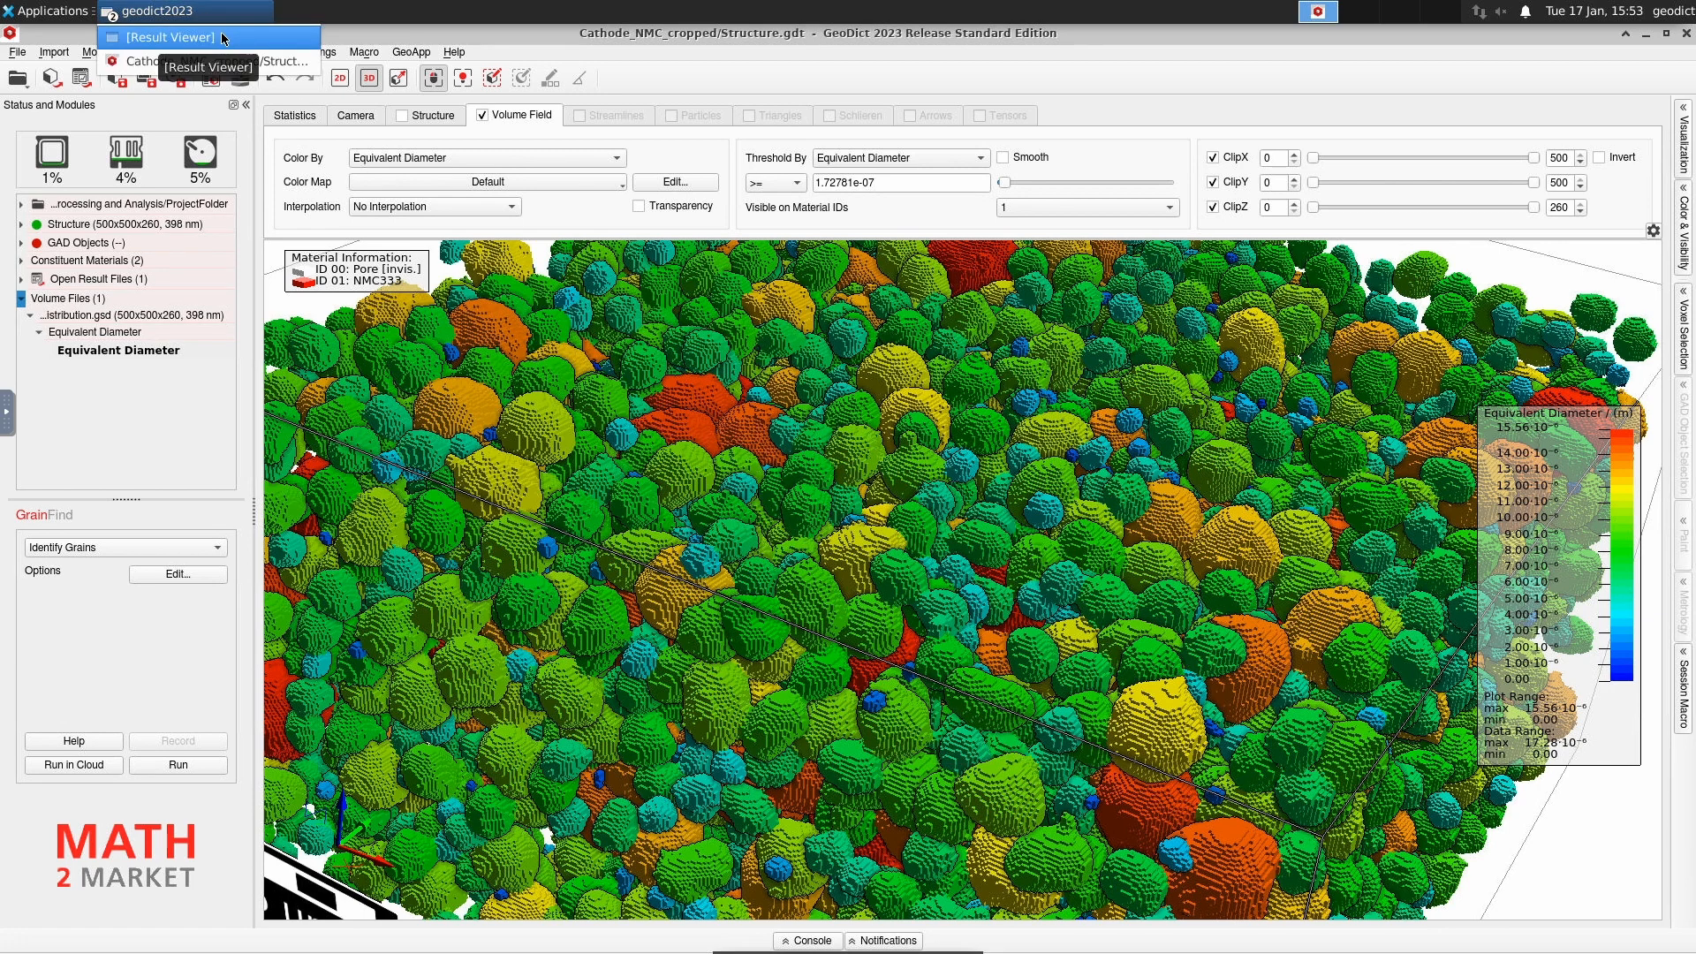
pyautogui.click(222, 36)
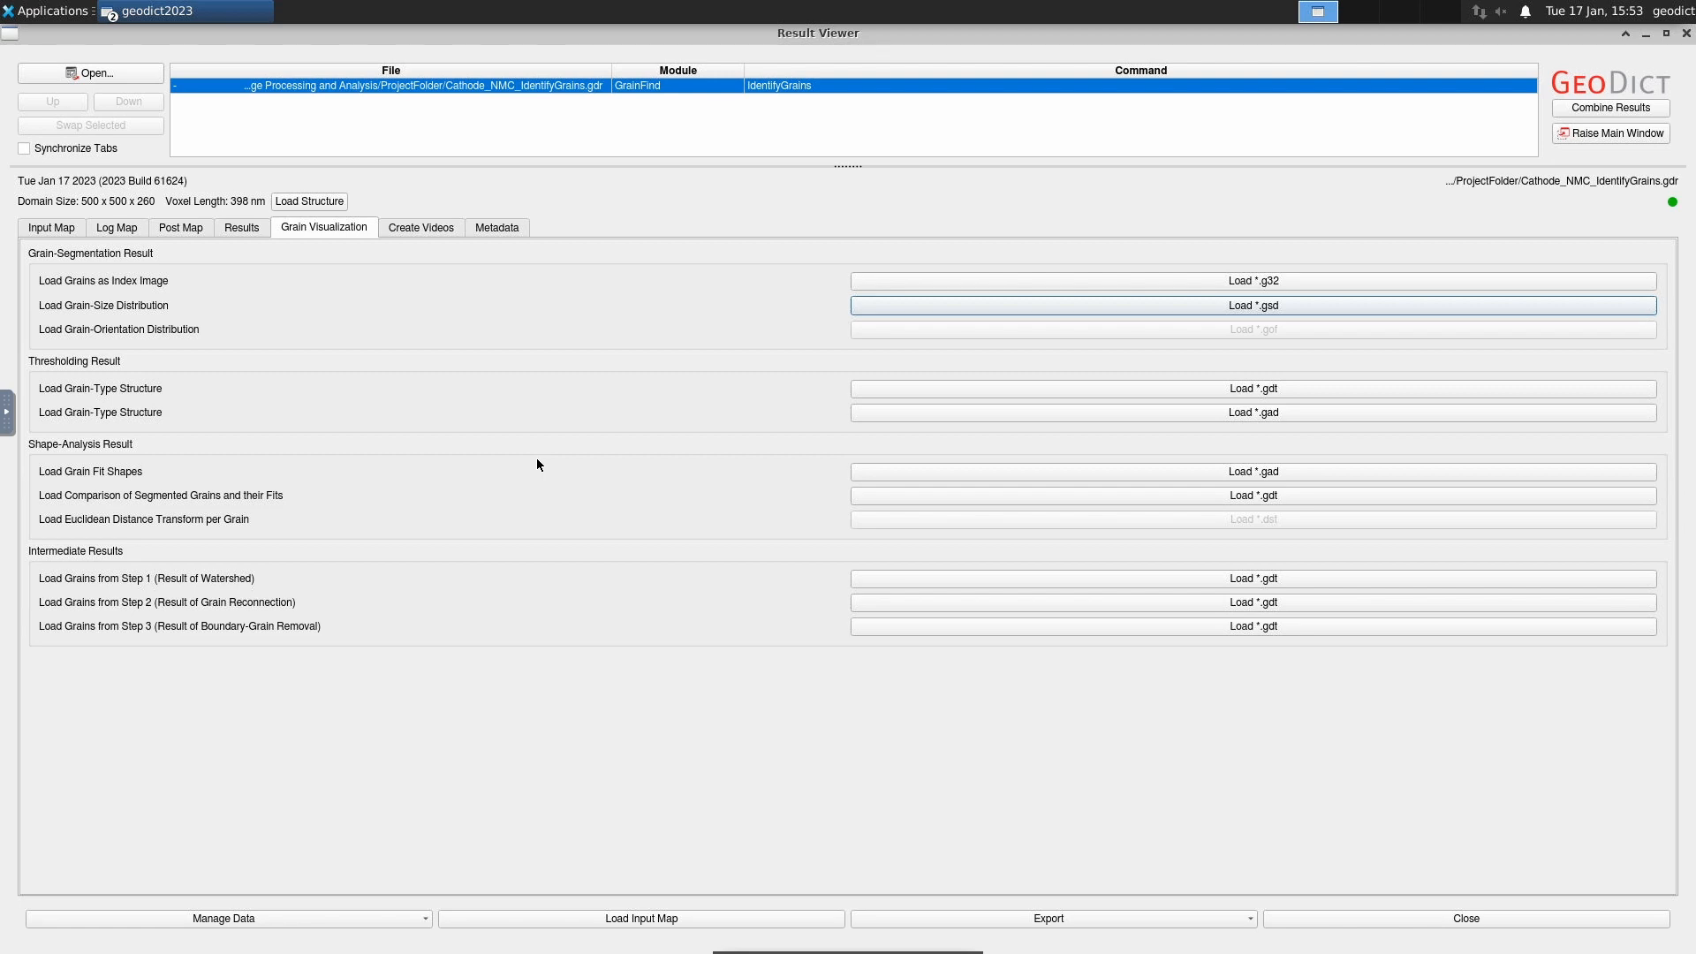
pyautogui.click(241, 230)
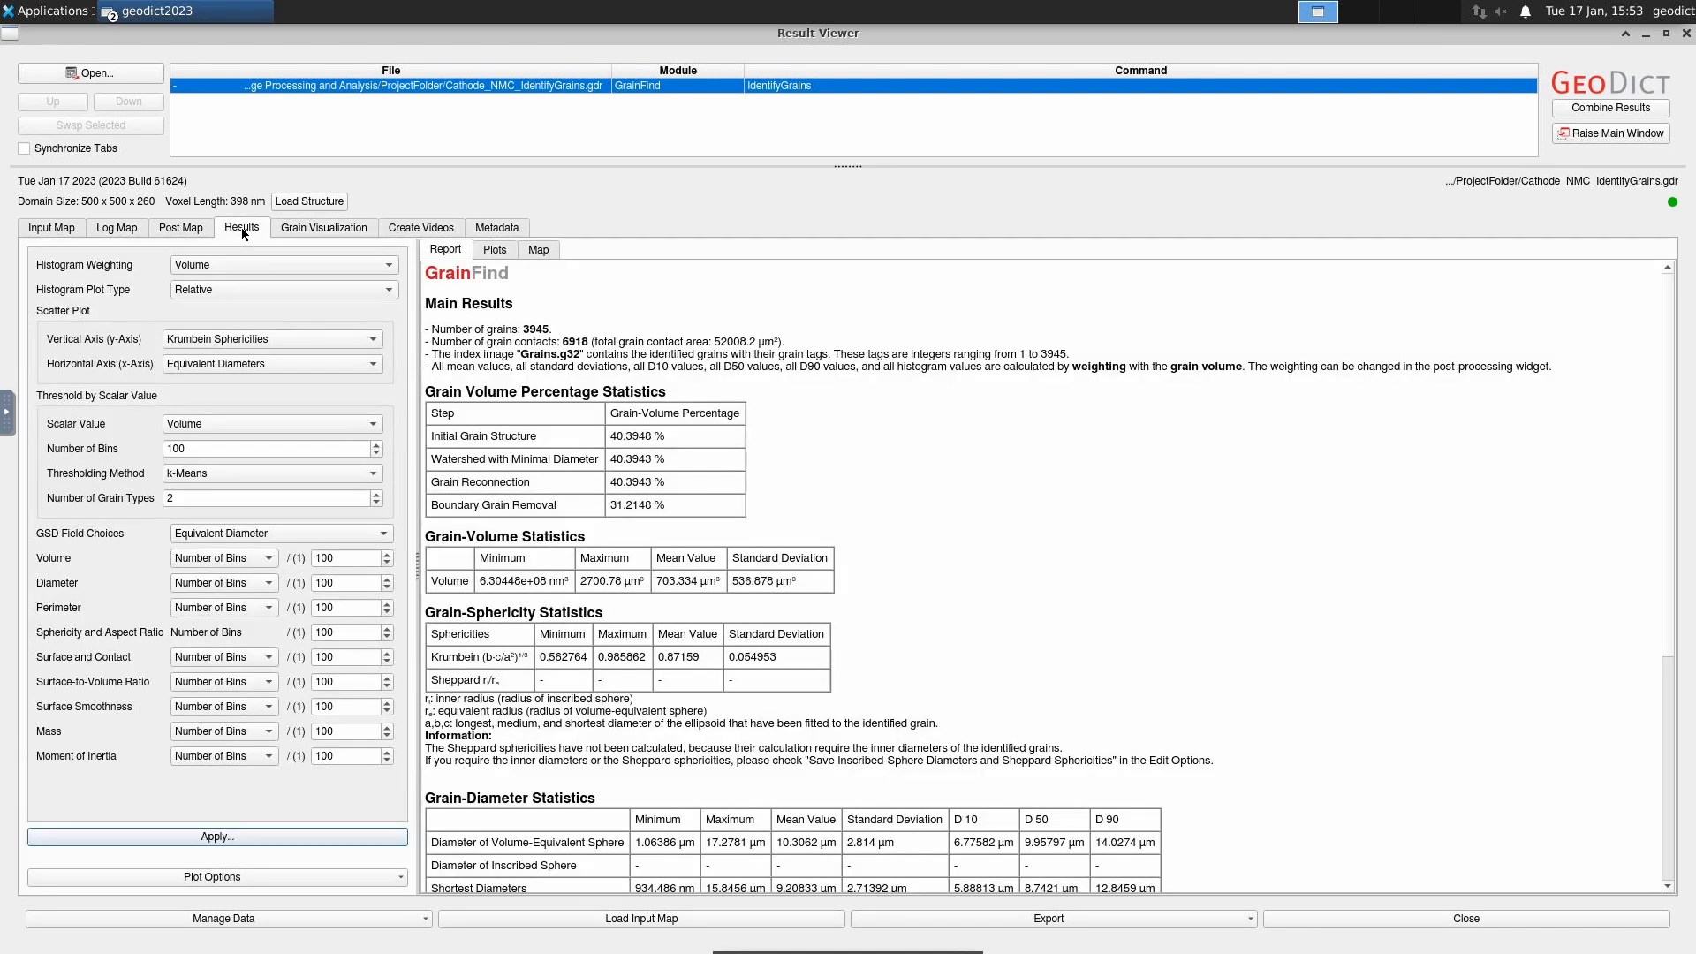
pyautogui.click(501, 252)
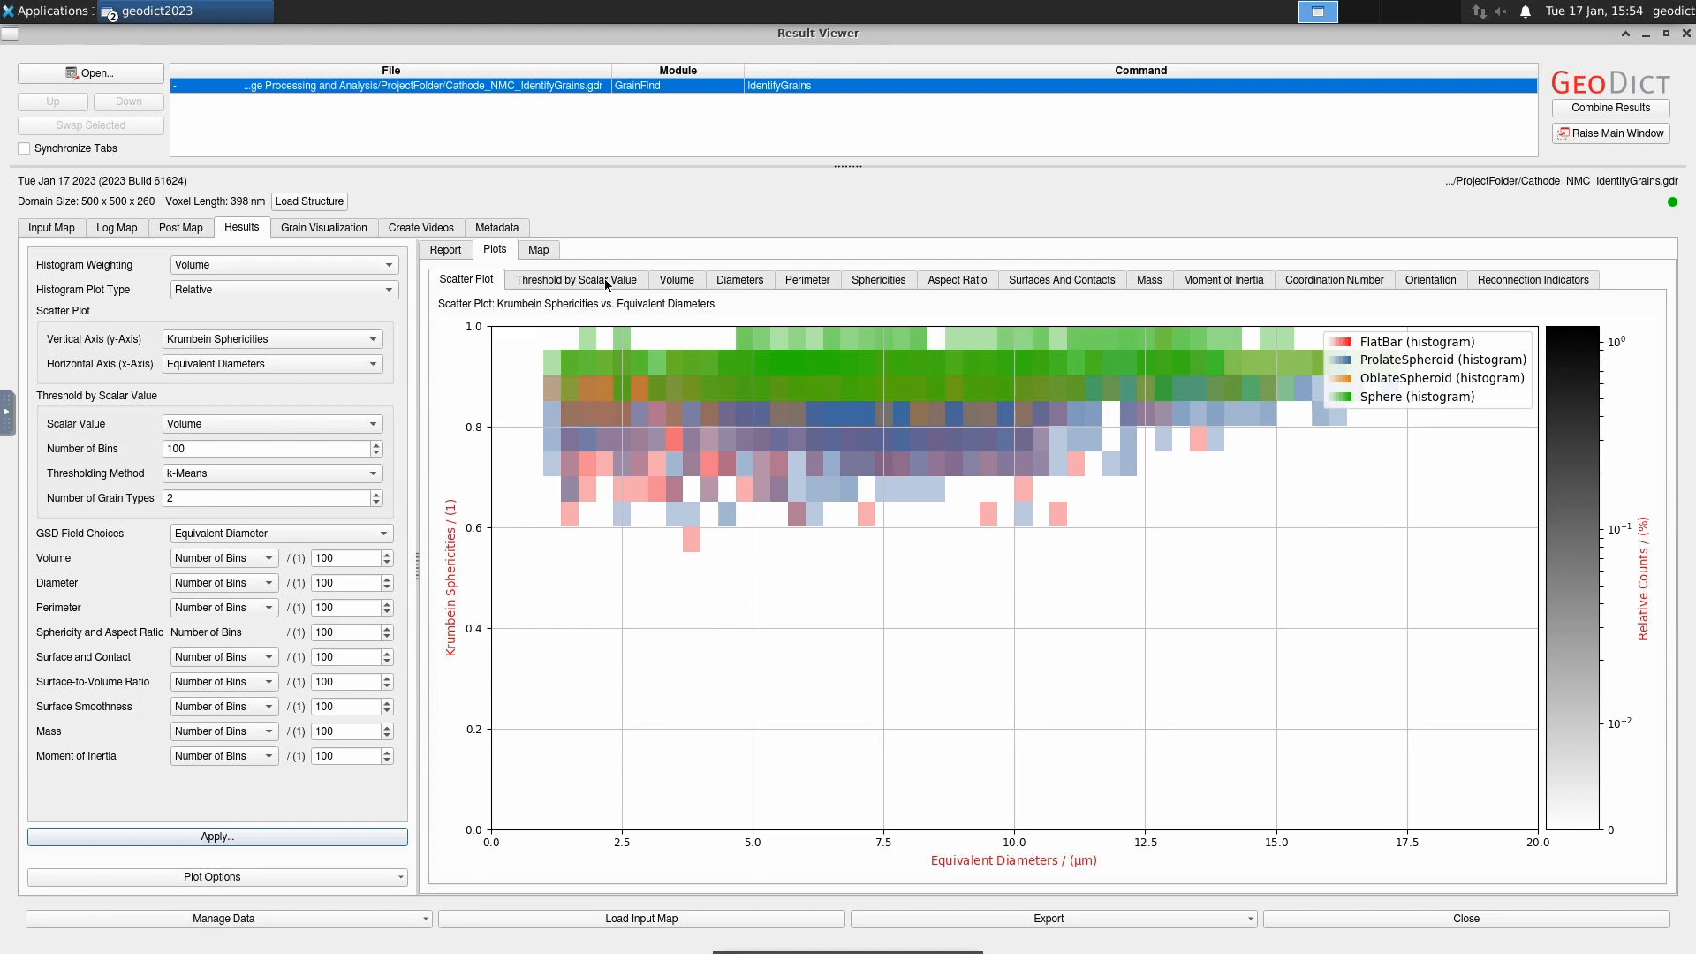
pyautogui.click(741, 282)
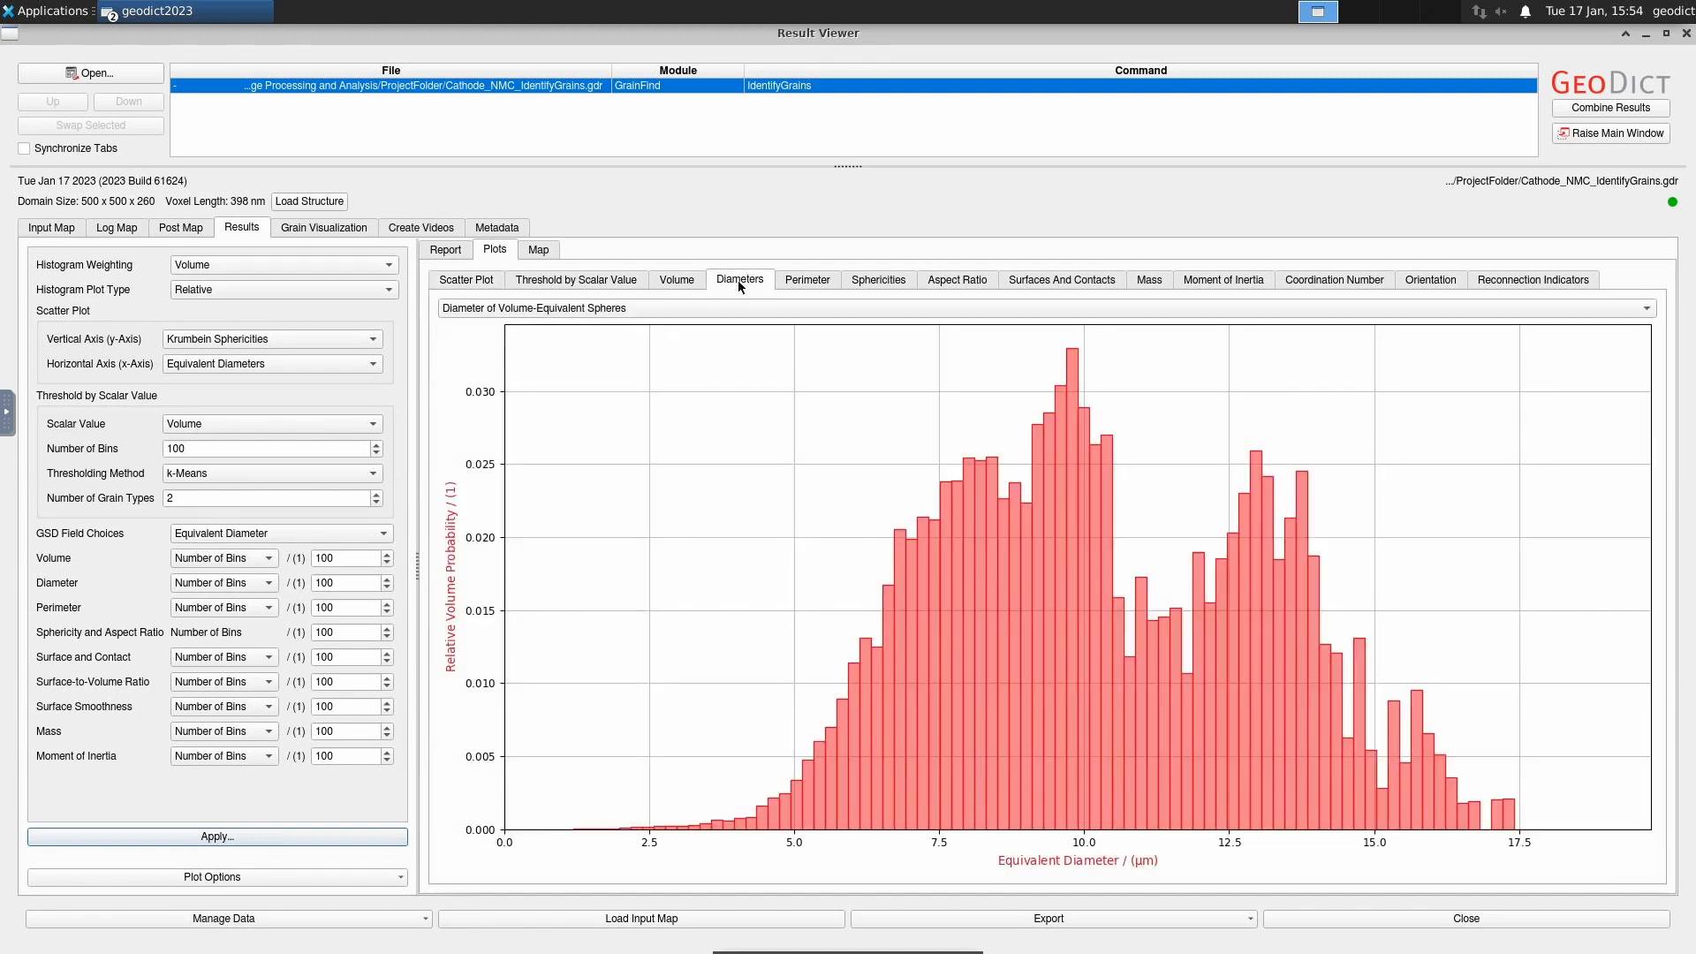